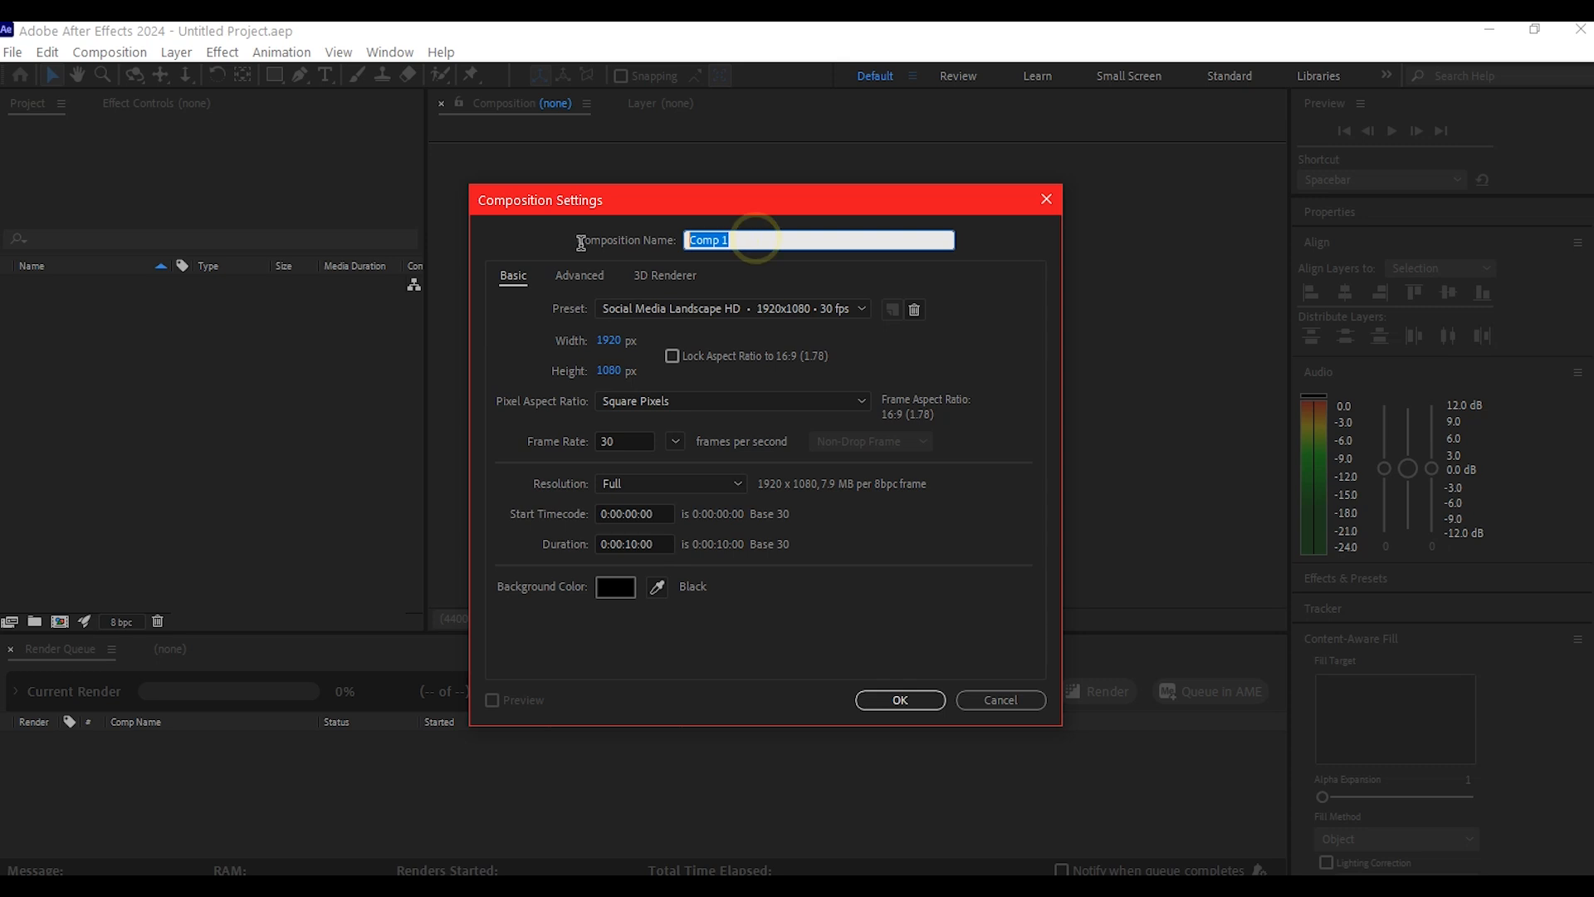
- Create the 1920x1080, 30 fps composition with the name neon Pixels
type("neon Pixels")
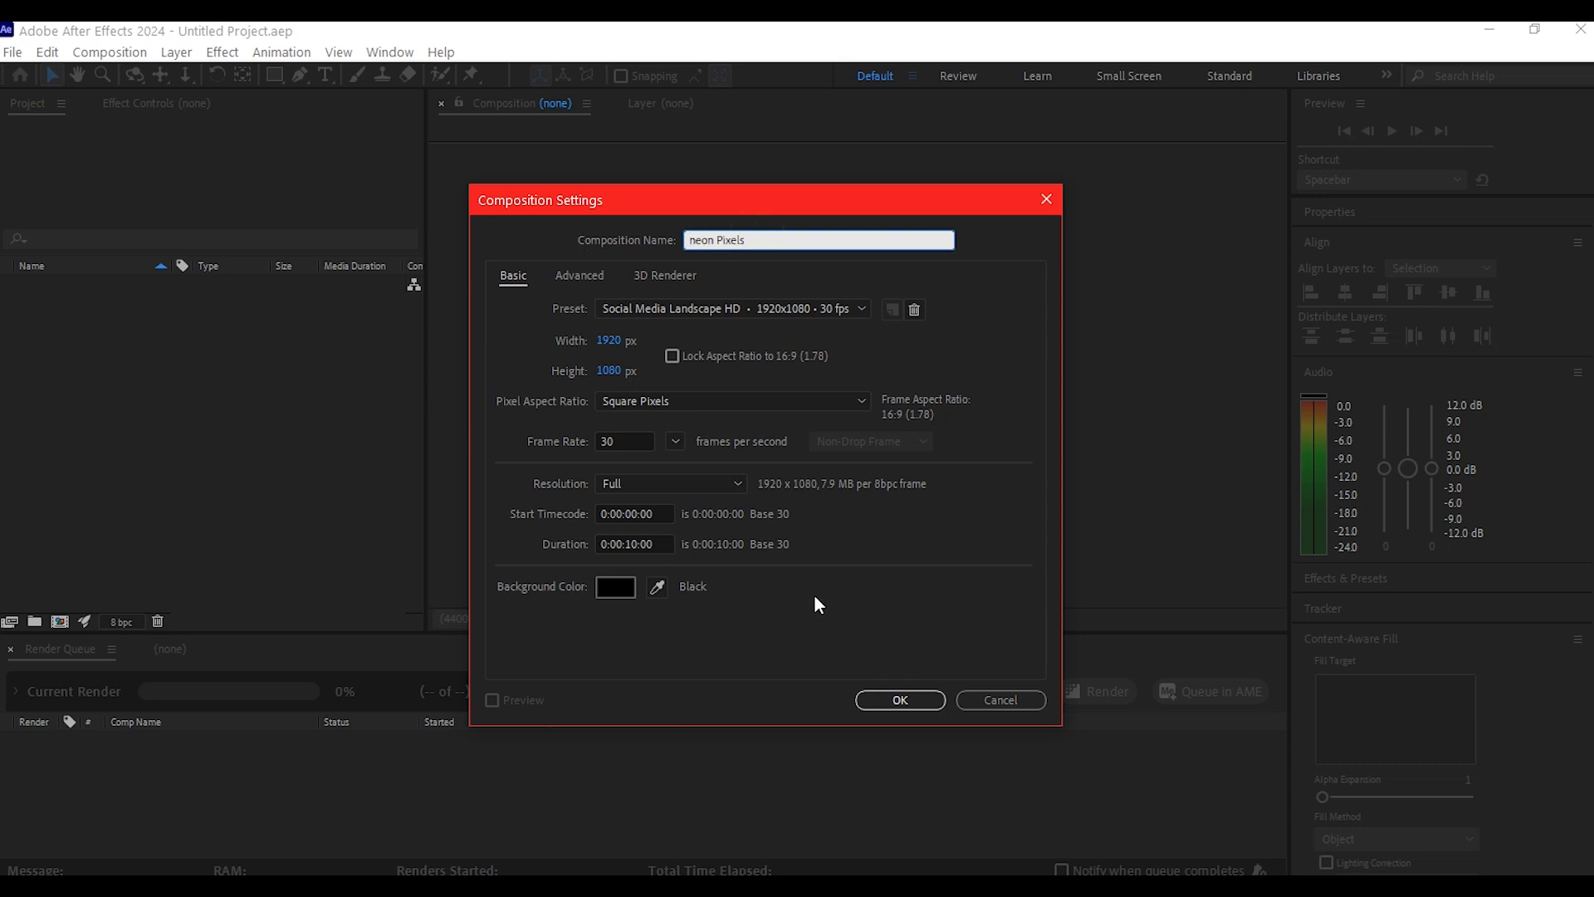
left_click(898, 700)
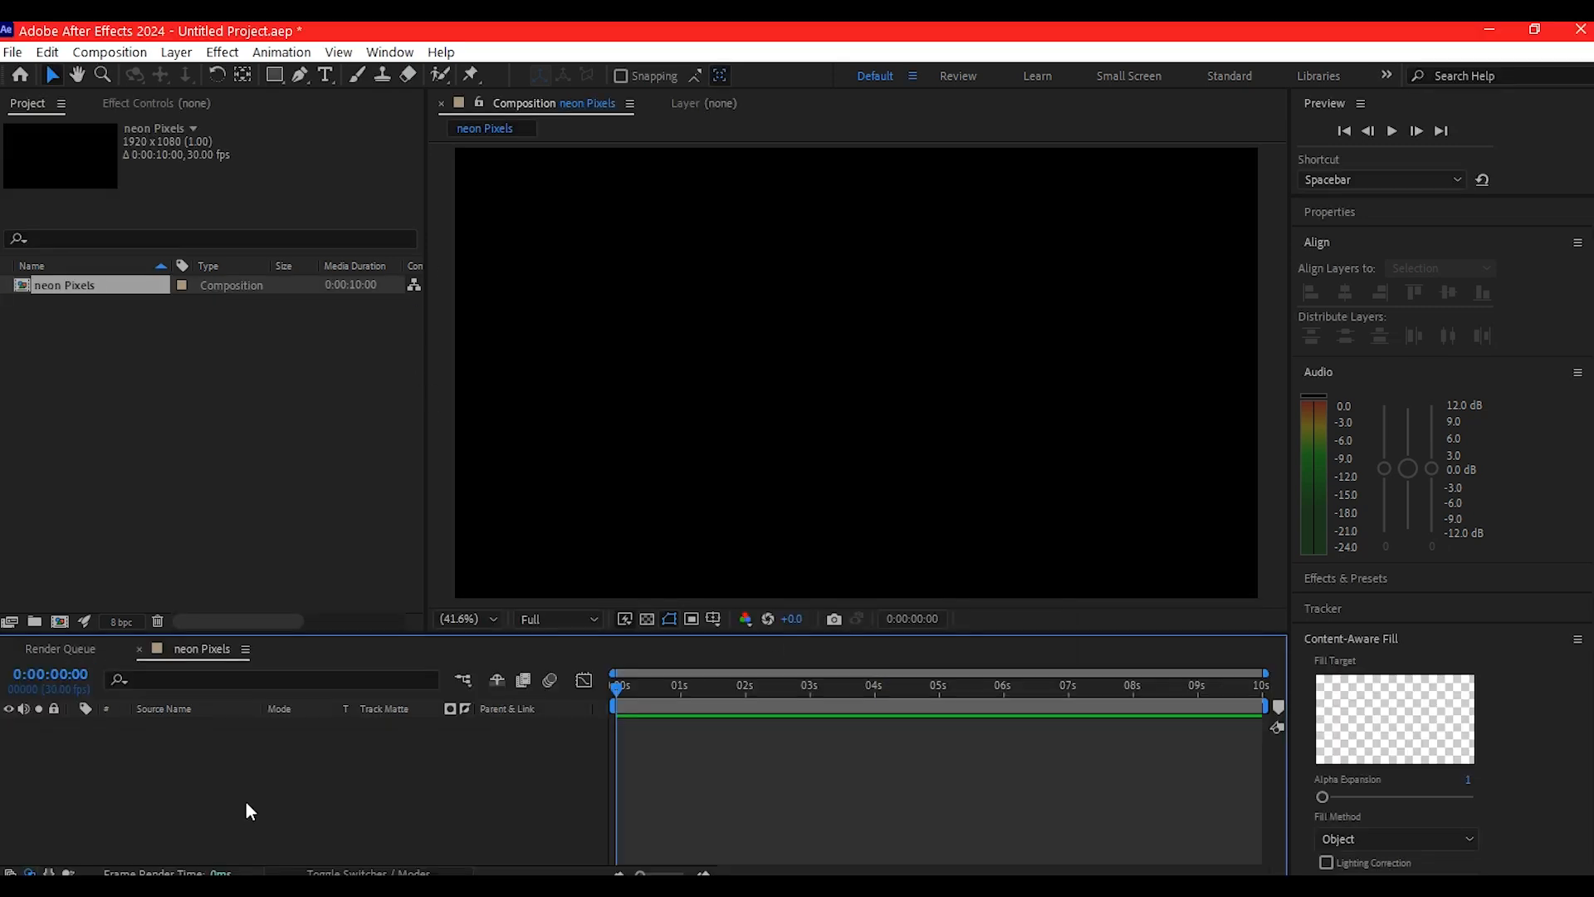
- Add a black solid layer named Bgt, sized to match the composition
right_click(355, 775)
mouse_move(412, 532)
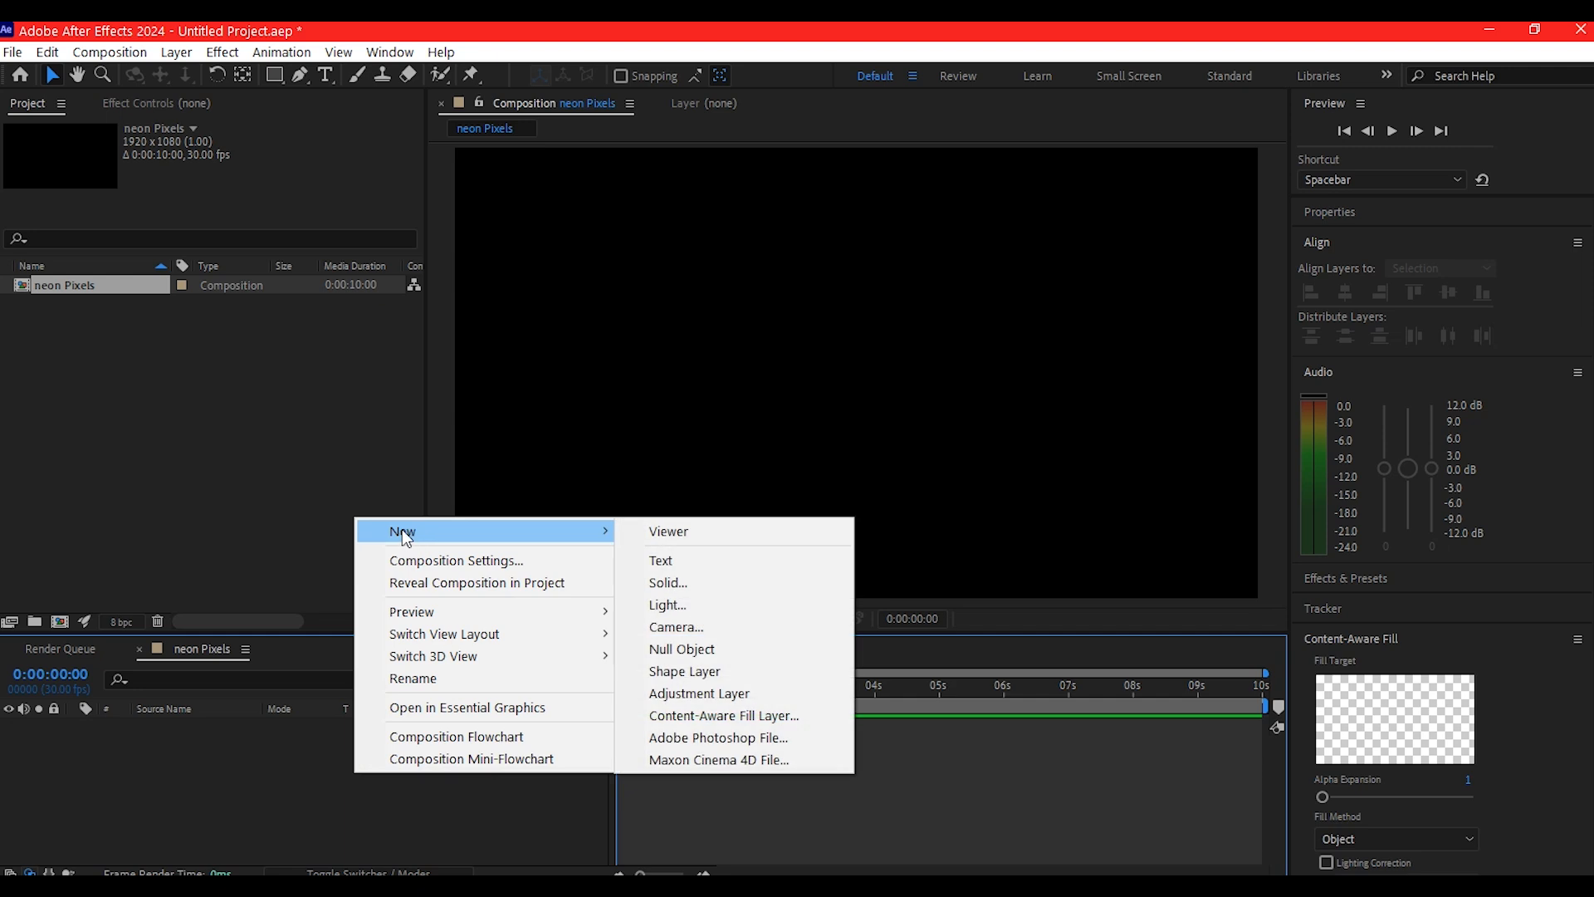
left_click(672, 585)
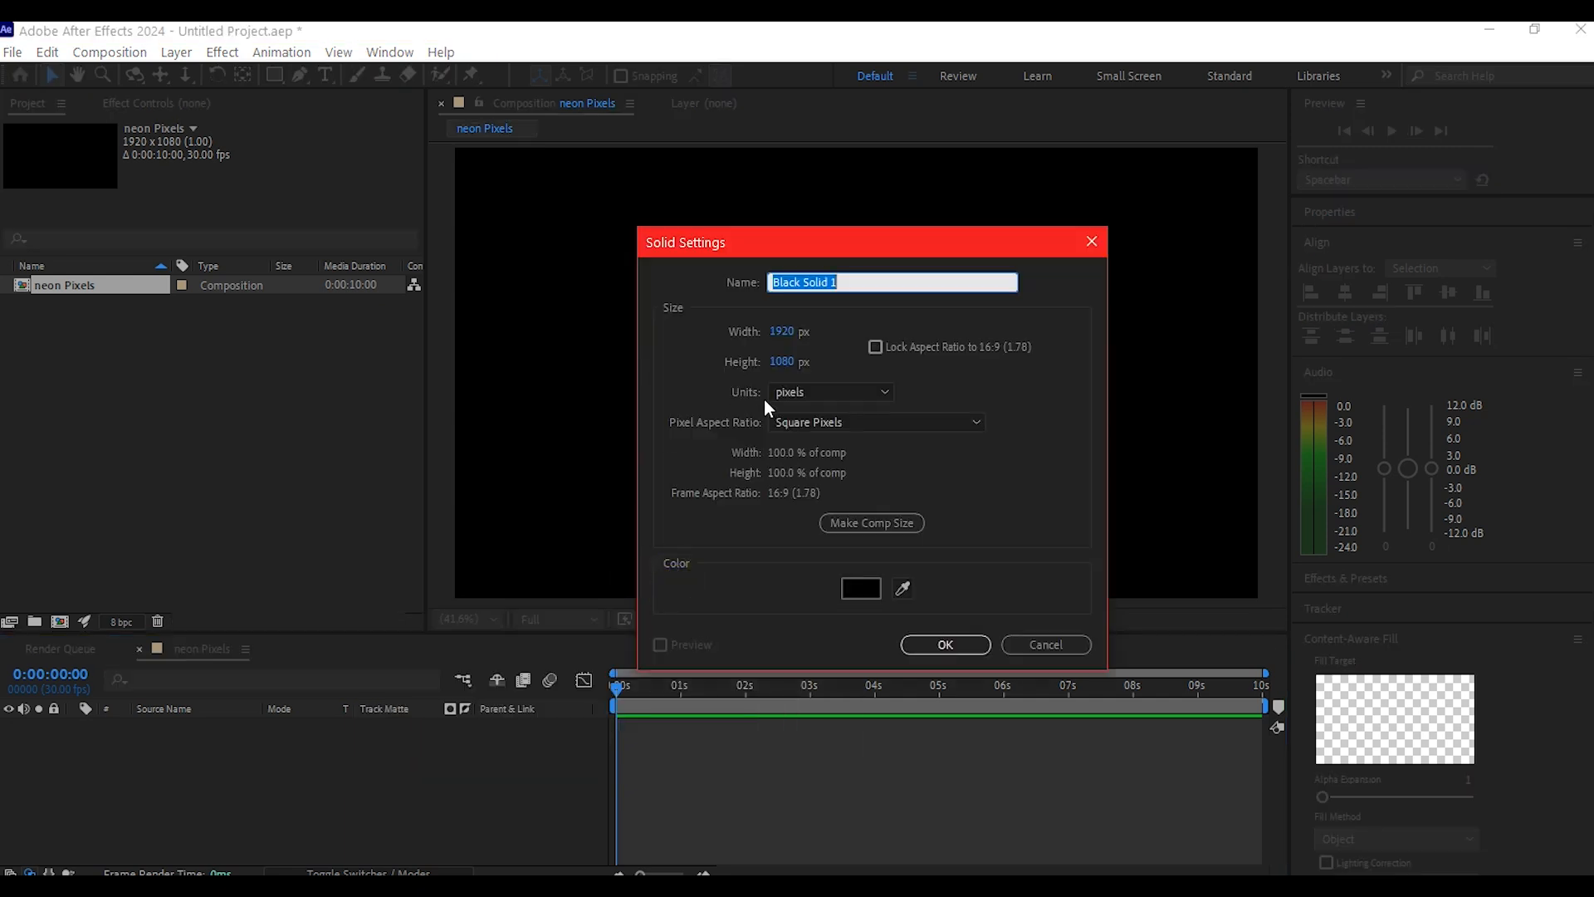
type("Bgt")
left_click(872, 524)
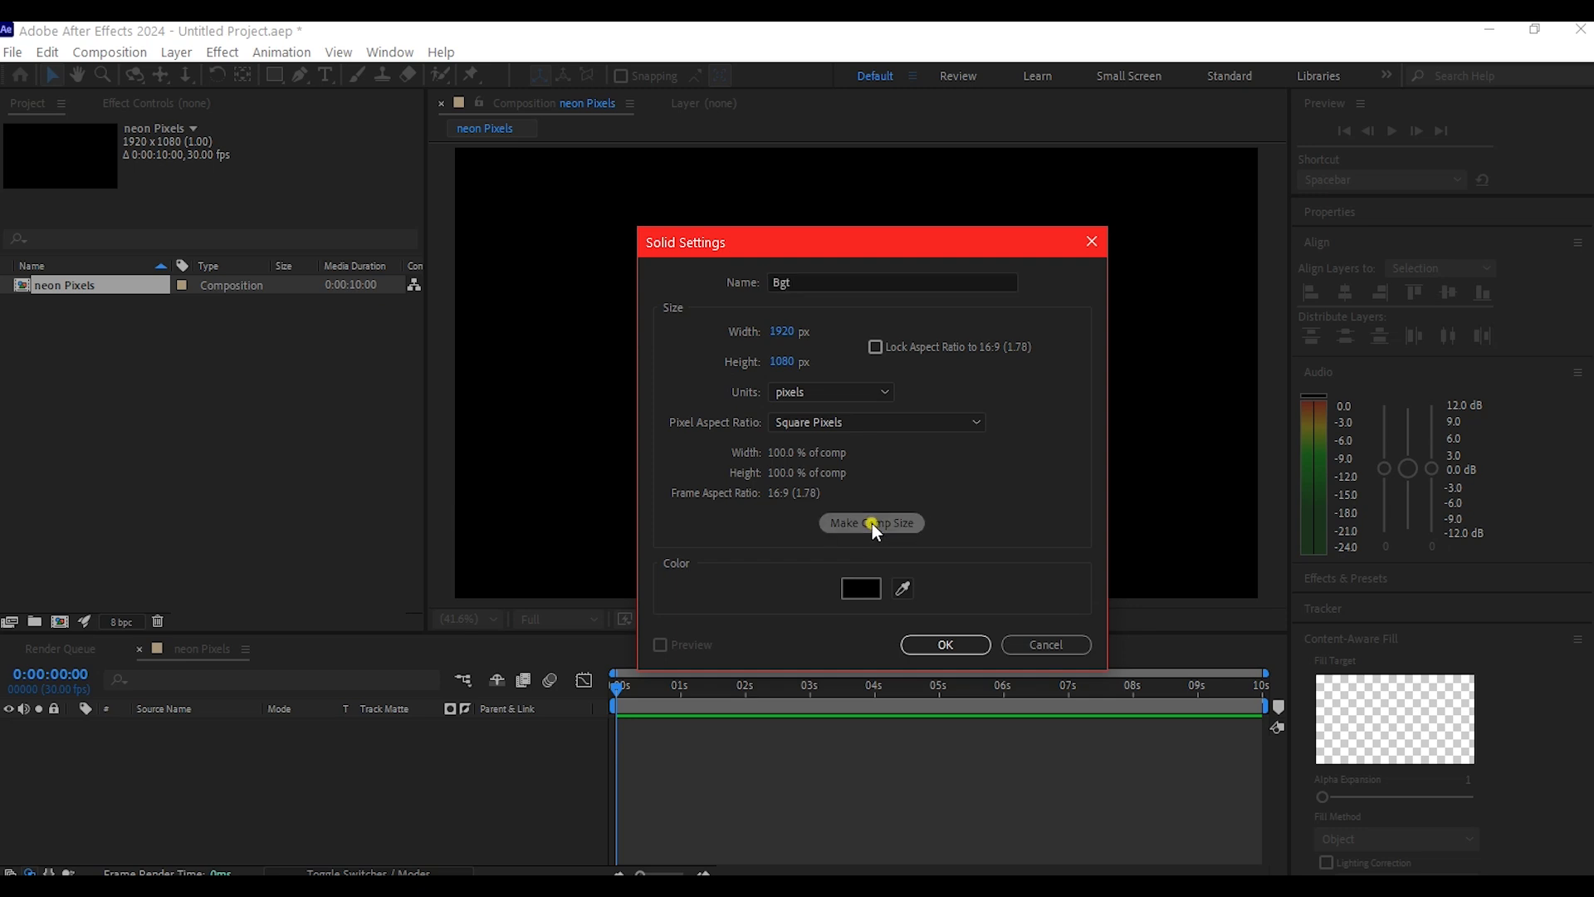
left_click(963, 641)
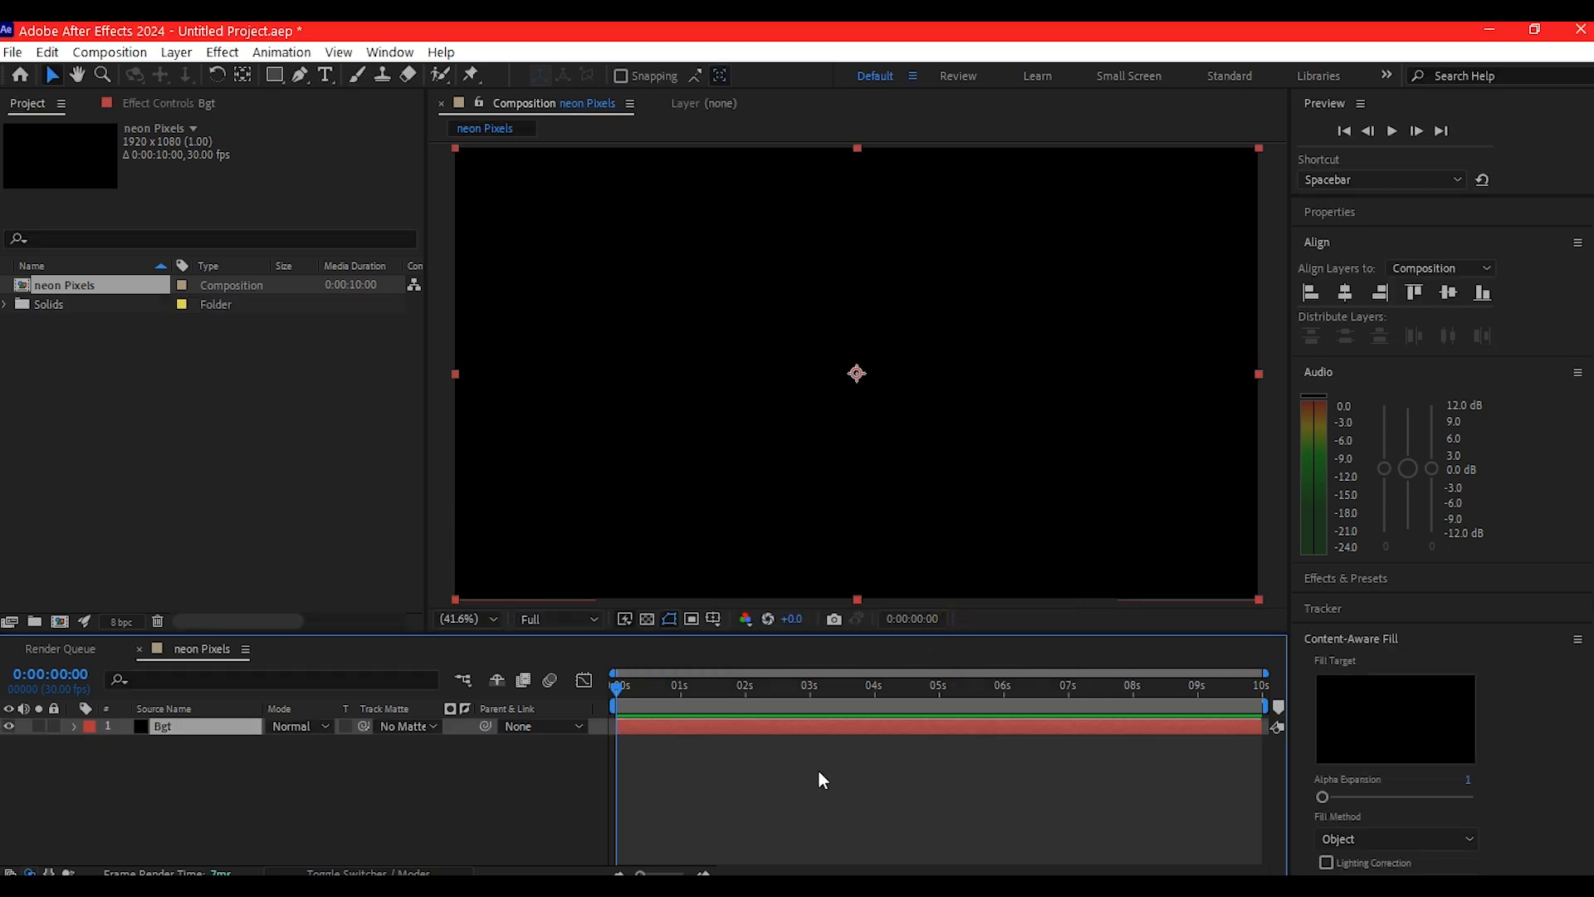
- Apply the Gradient Ramp effect to the Bgt solid
key("ctrl+space")
type("g")
key("BackSpace")
type("ramp")
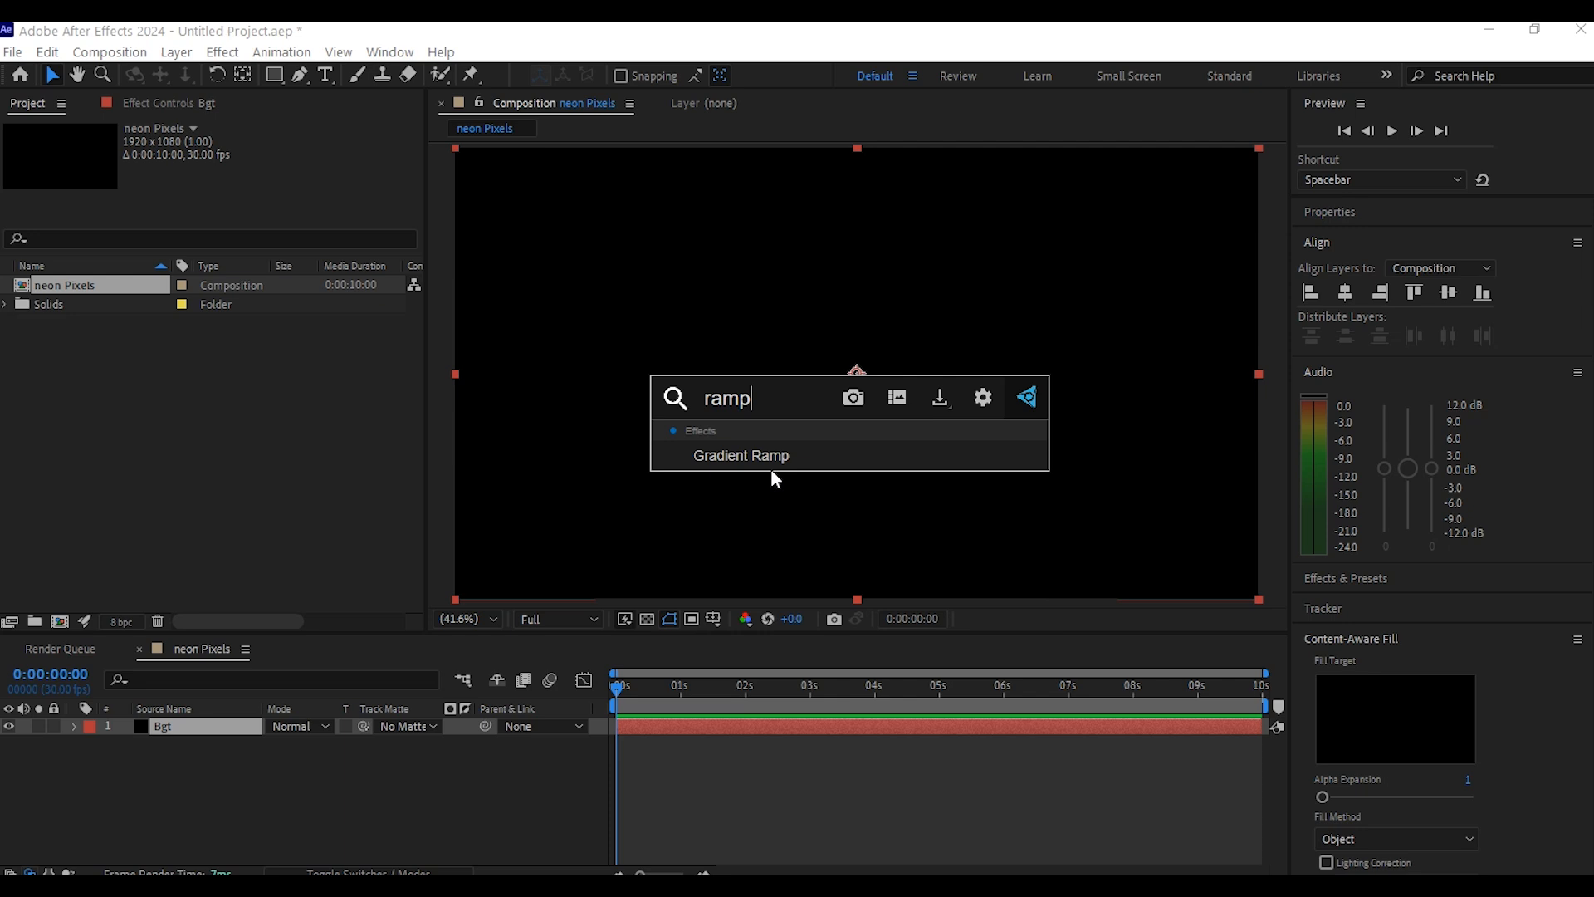
left_click(777, 456)
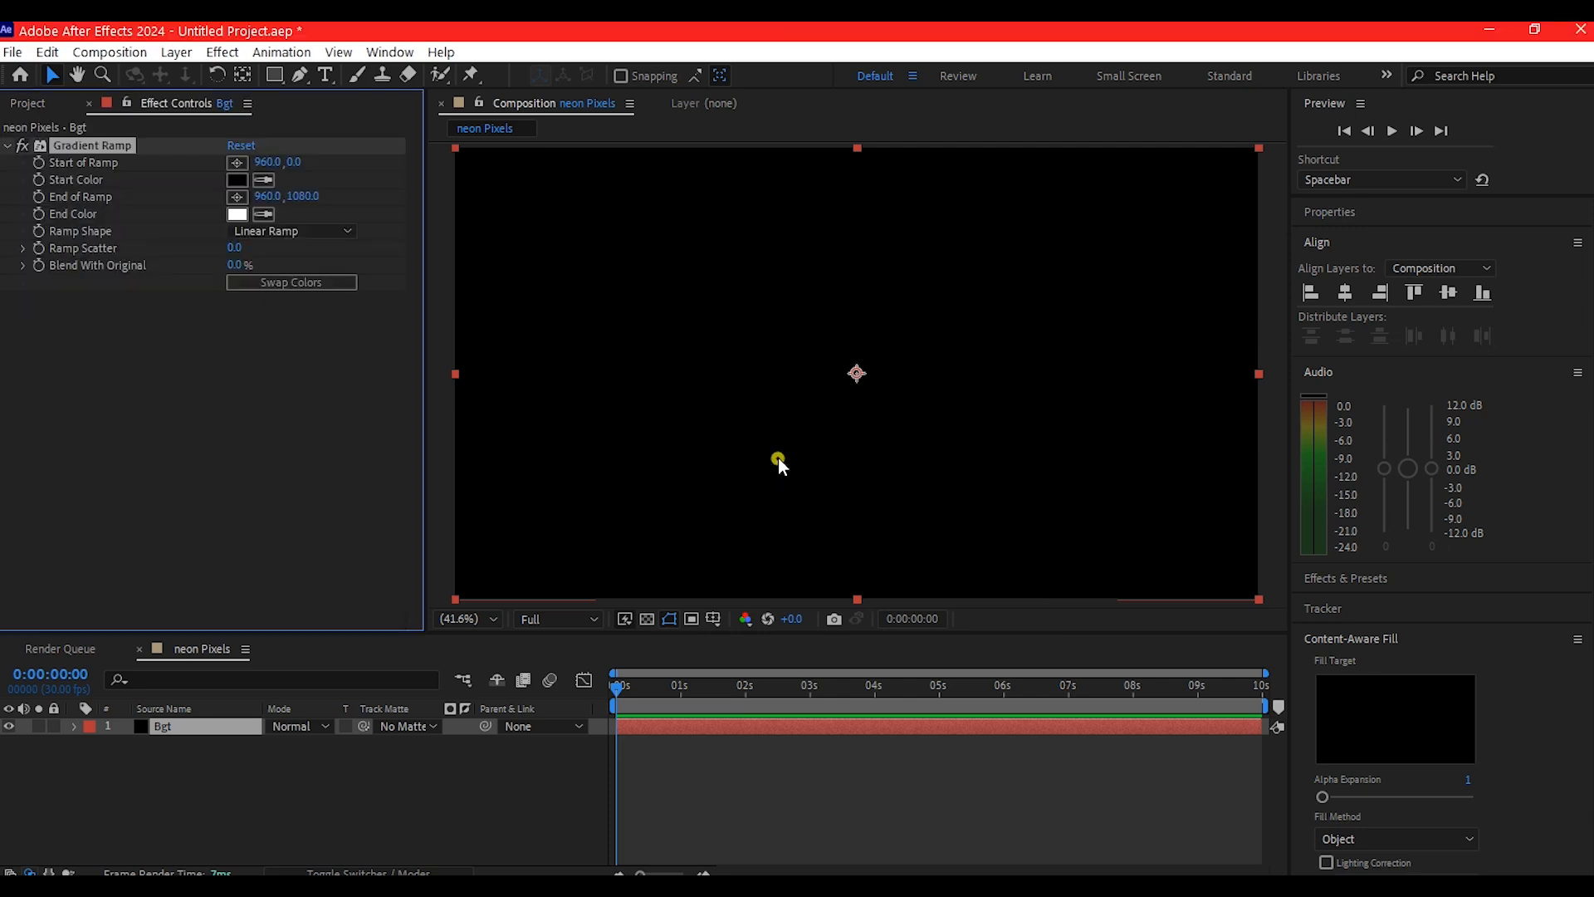
- Swap the Gradient Ramp's colors and set its start color to dark blue 0A002F
left_click(281, 284)
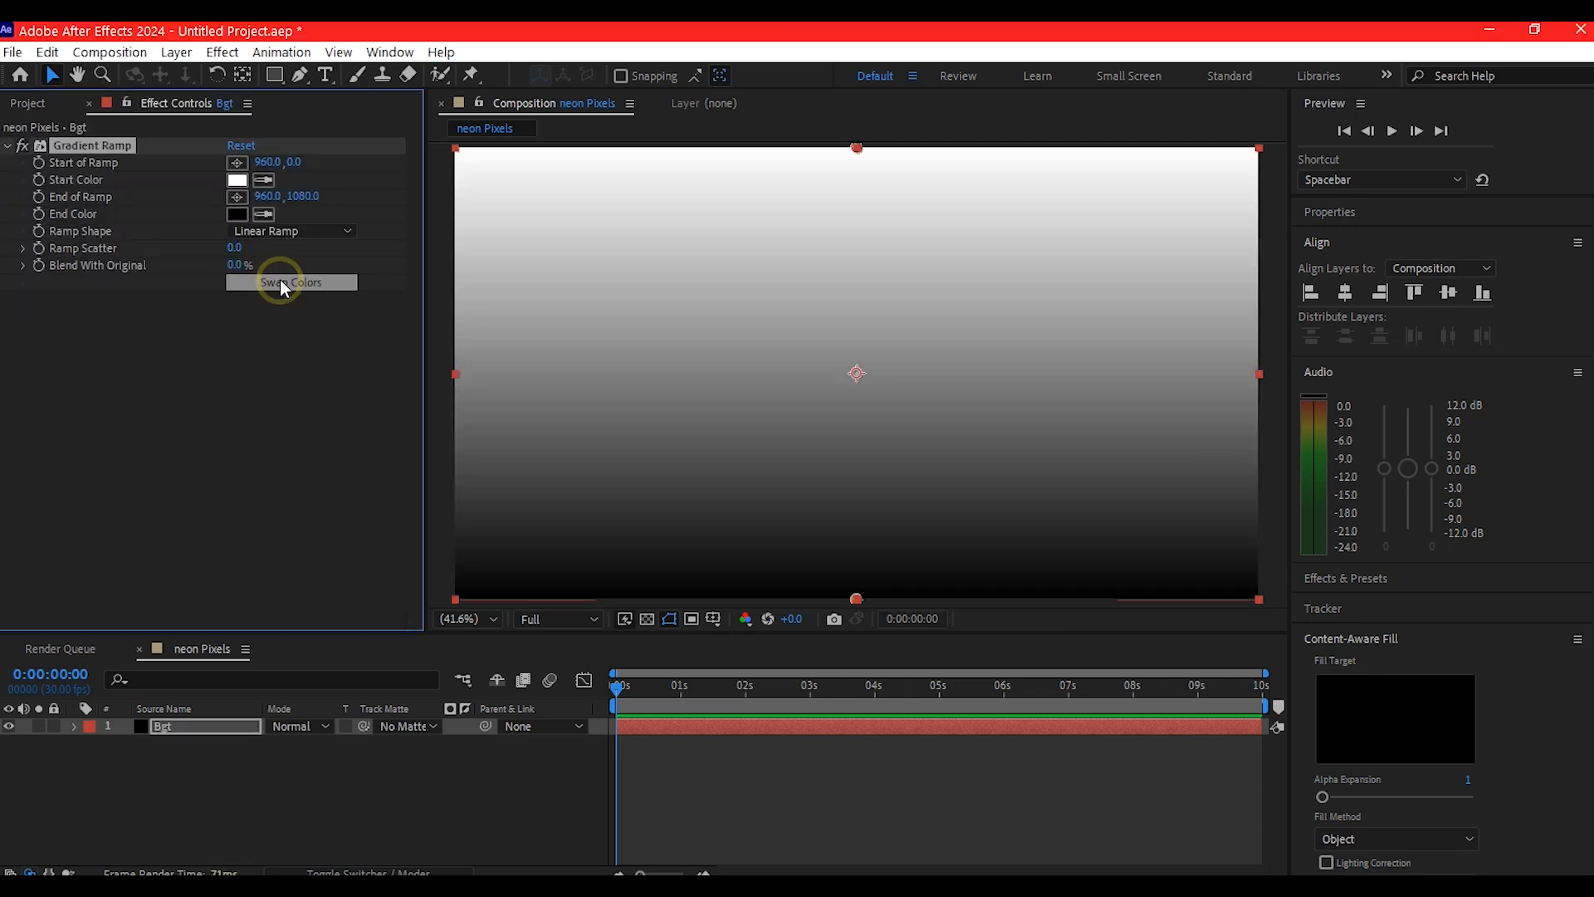
left_click(238, 181)
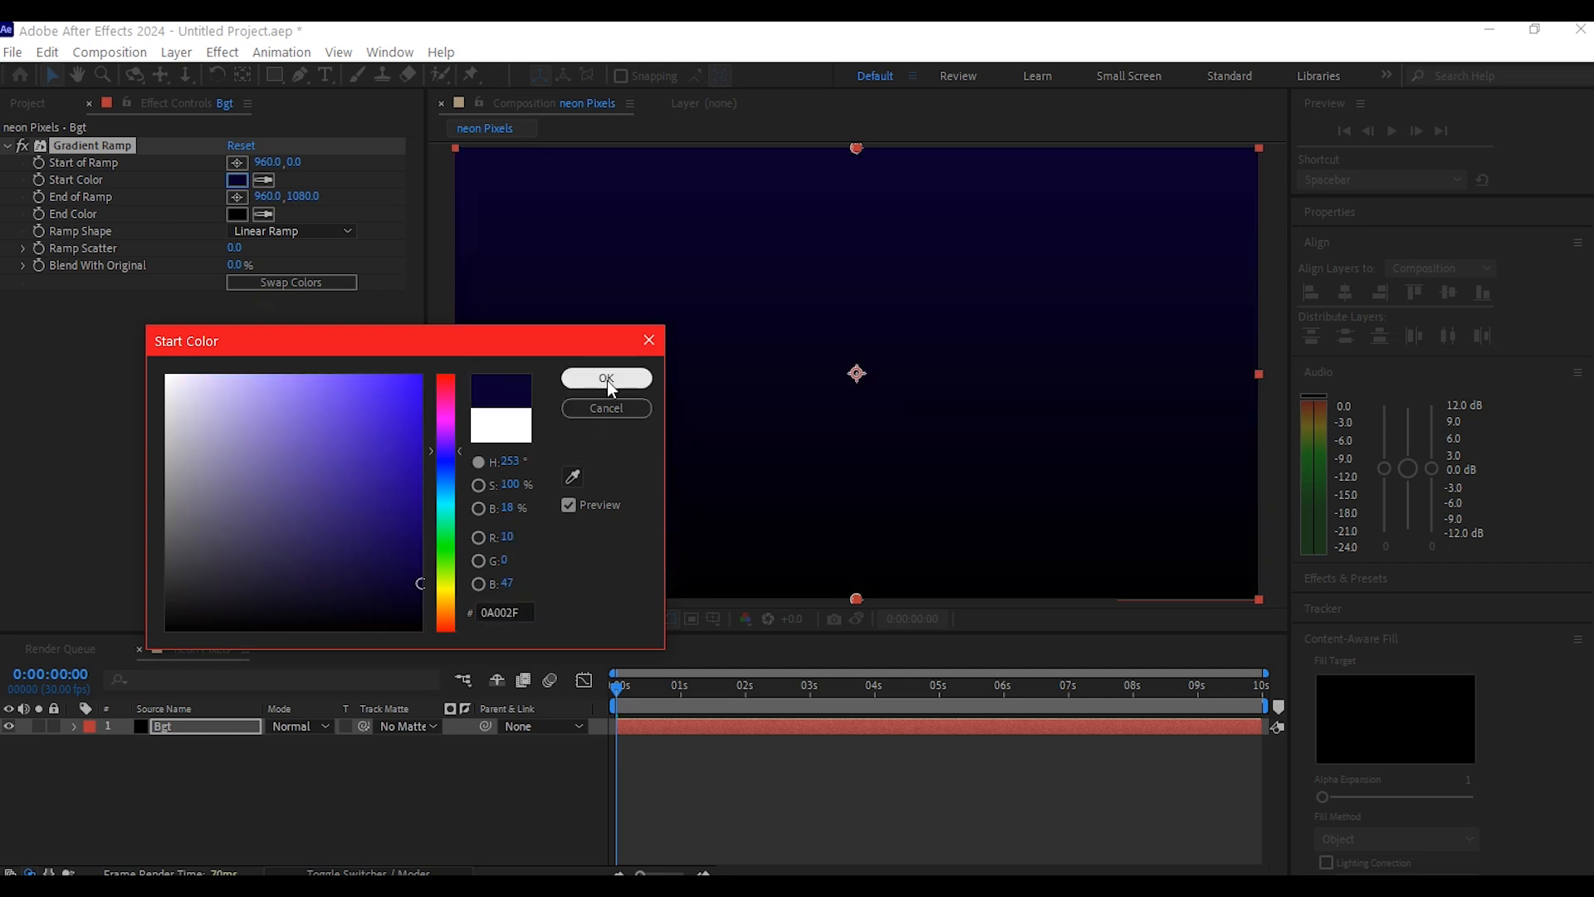
left_click(606, 378)
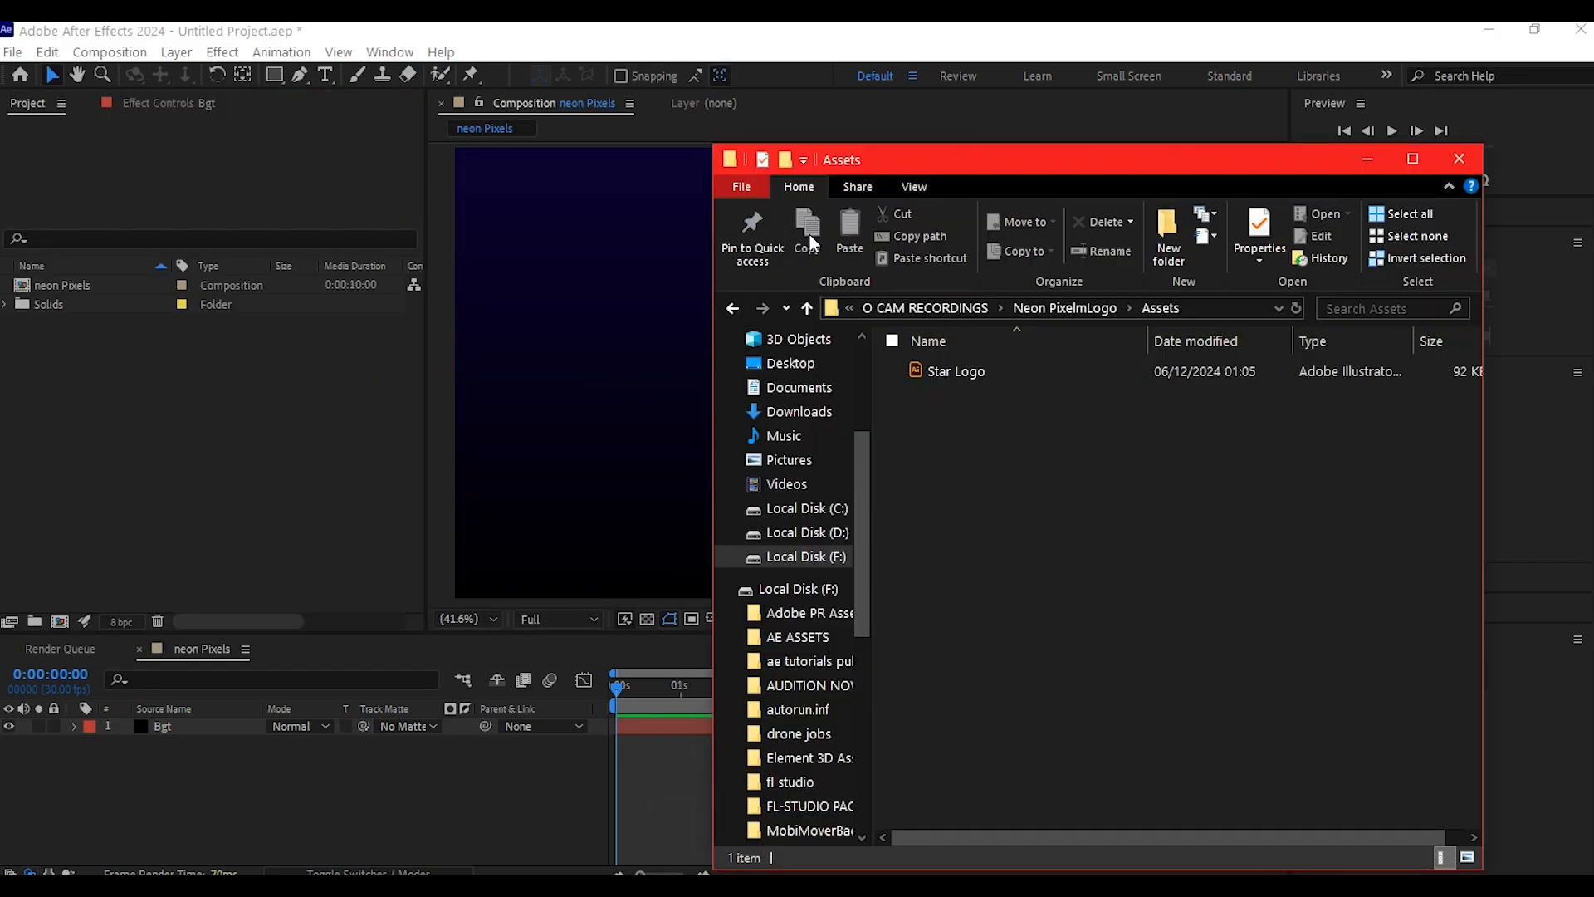
- Import Star Logo.ai as a composition with layer-size footage and place its Layer 1 artwork above Bgt in the neon Pixels timeline
left_click_drag(985, 372, 141, 431)
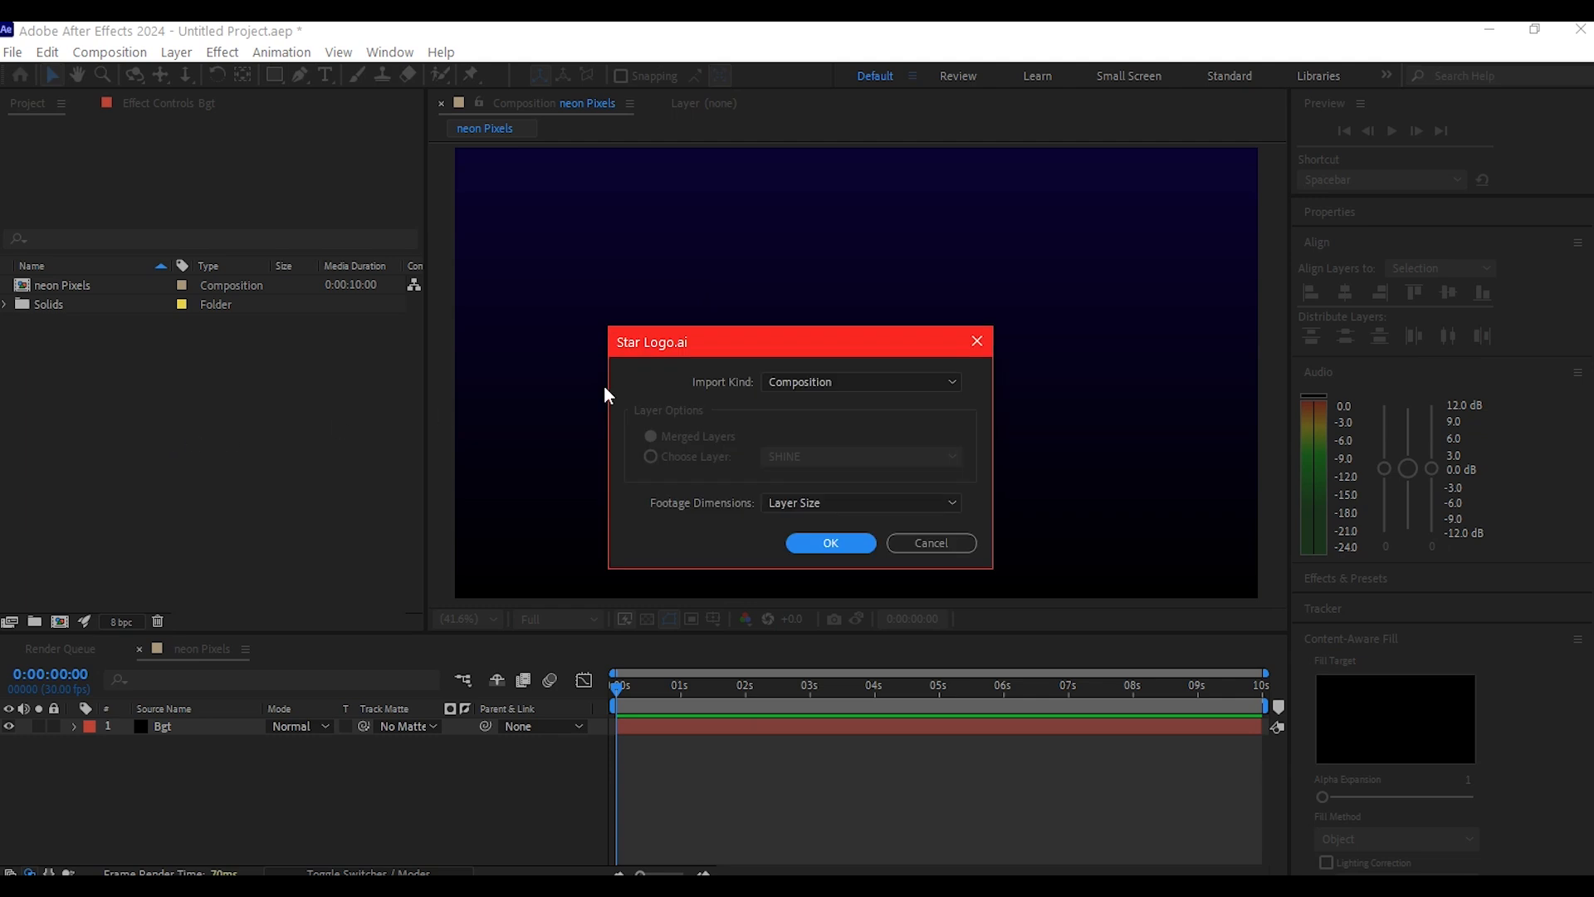
left_click(832, 543)
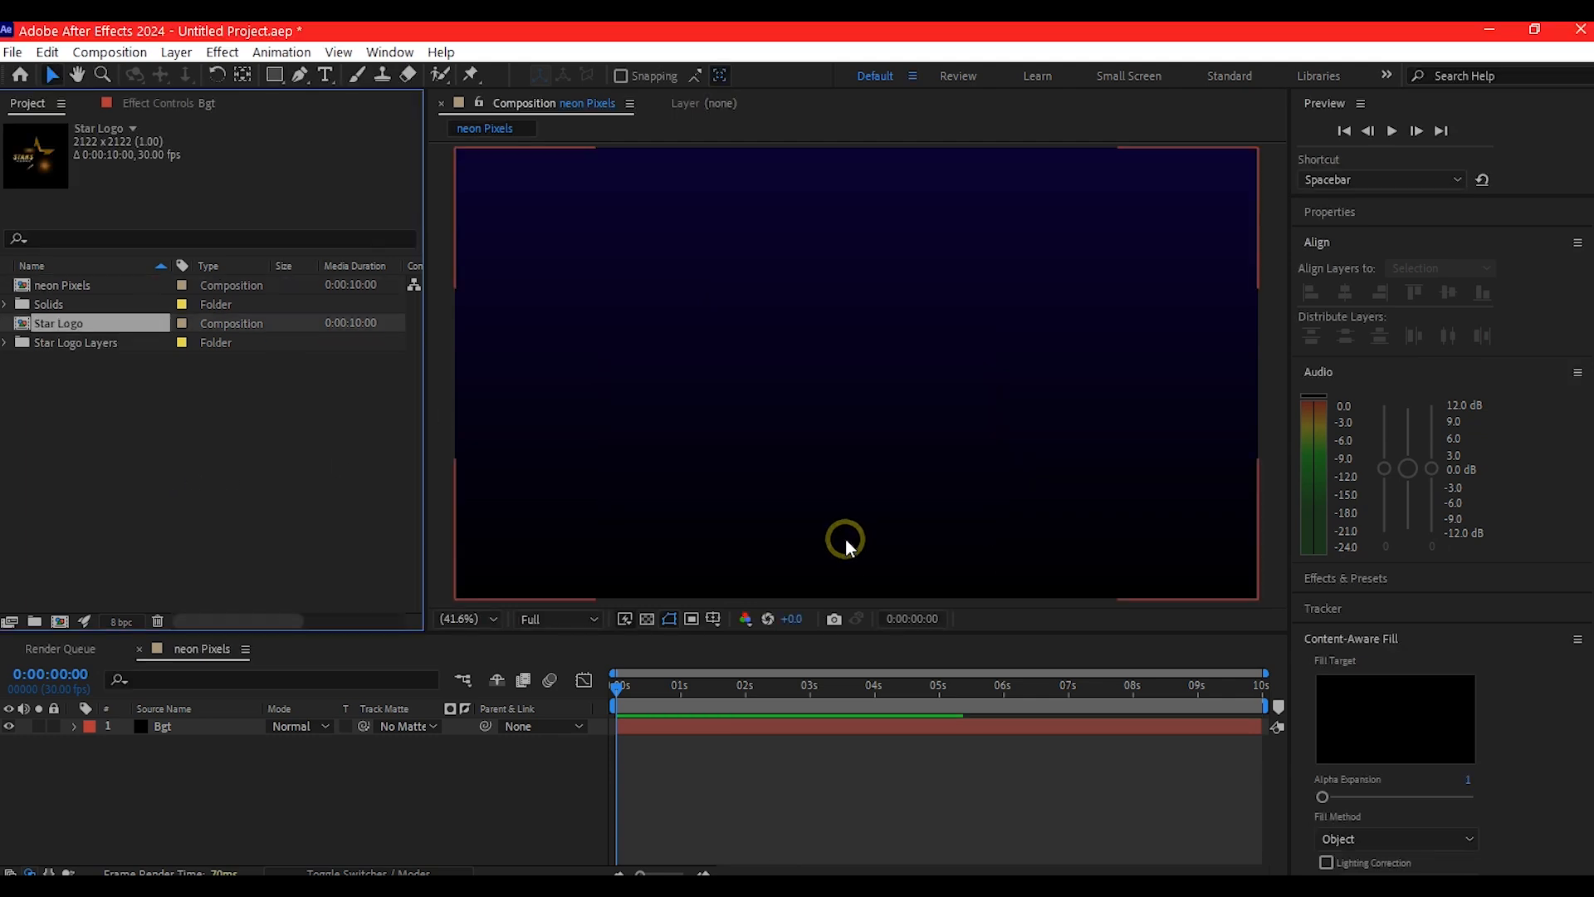
left_click_drag(64, 361, 163, 738)
- Scale the logo artwork layer down to 83%
key("s")
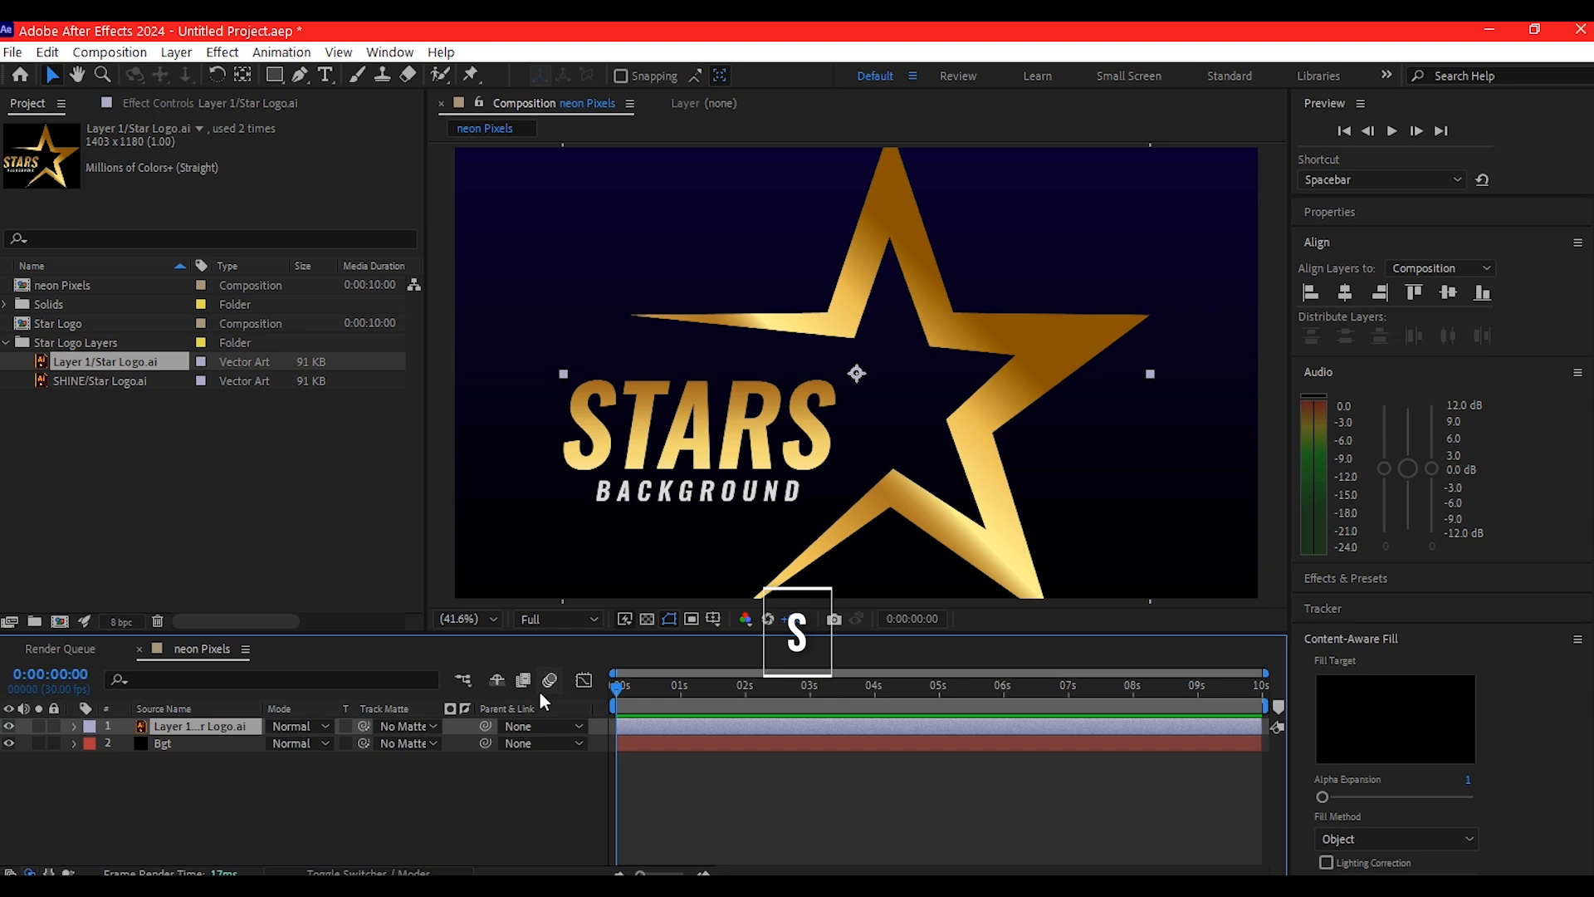
left_click(146, 723)
key("s")
mouse_move(299, 745)
left_mouse_down()
mouse_move(260, 745)
mouse_move(287, 745)
left_mouse_up()
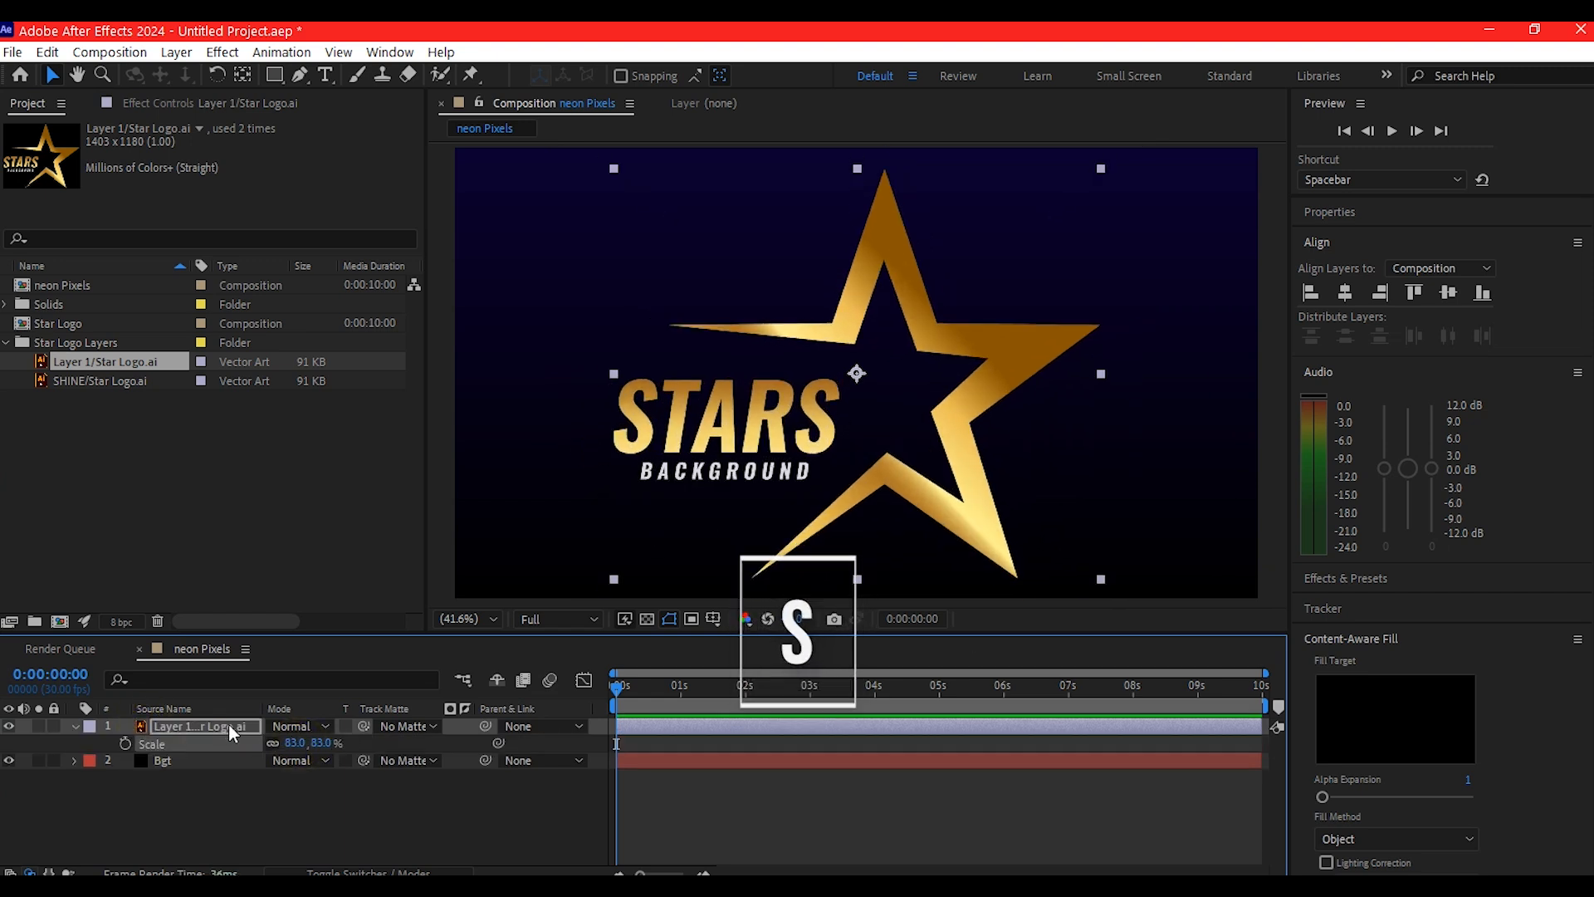
- Pre-compose the logo layer as LogoHolder, moving all attributes into the new composition
left_click(183, 727)
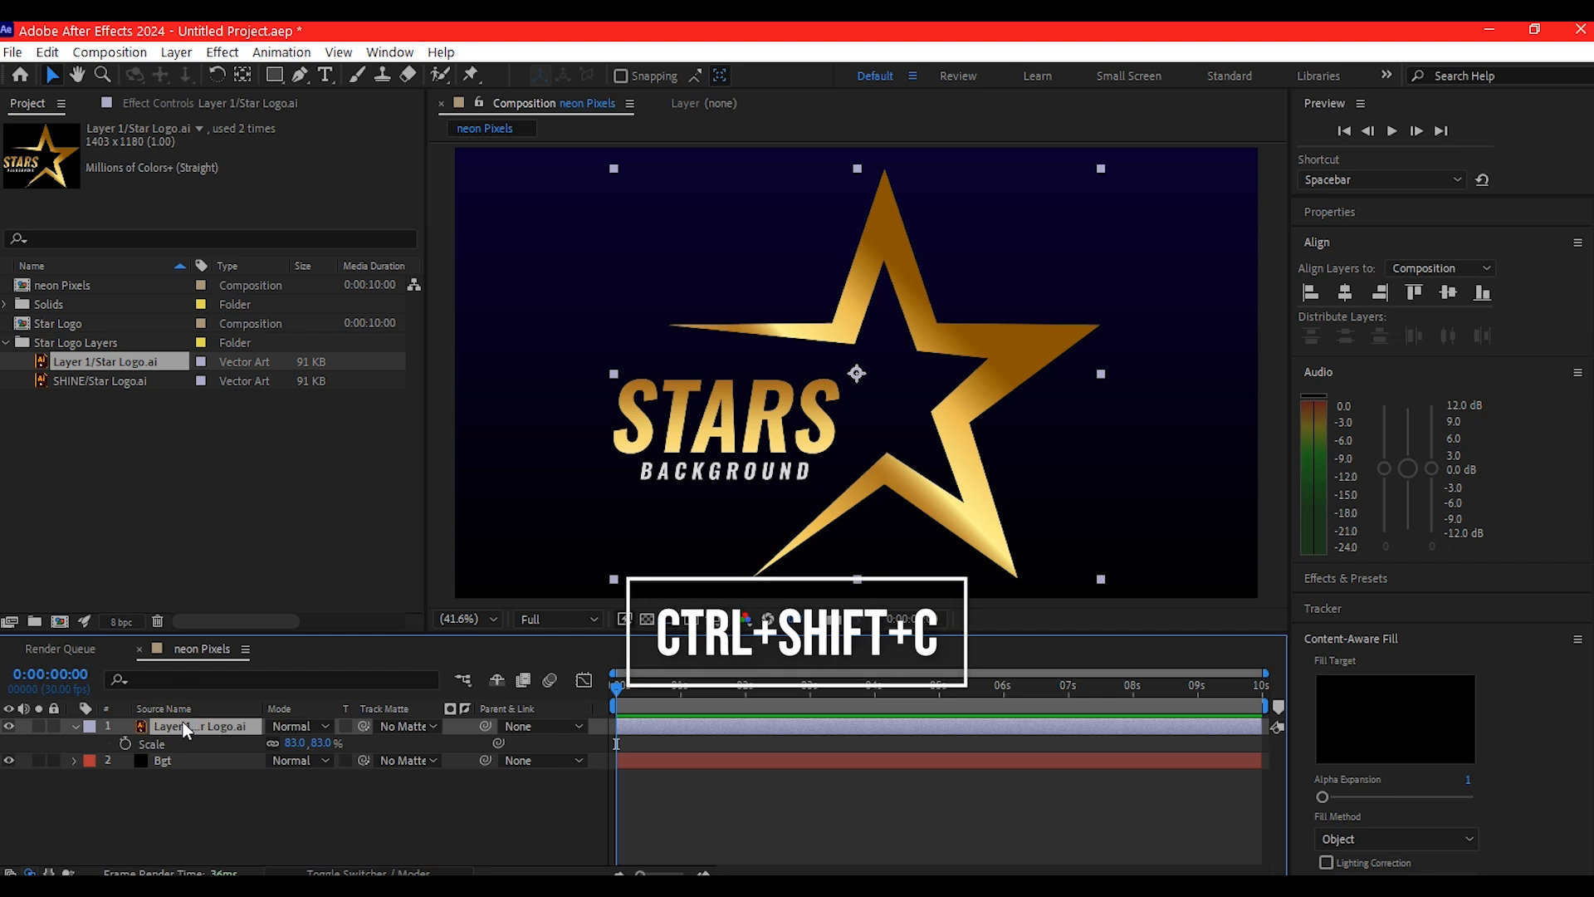
key("ctrl+shift+c")
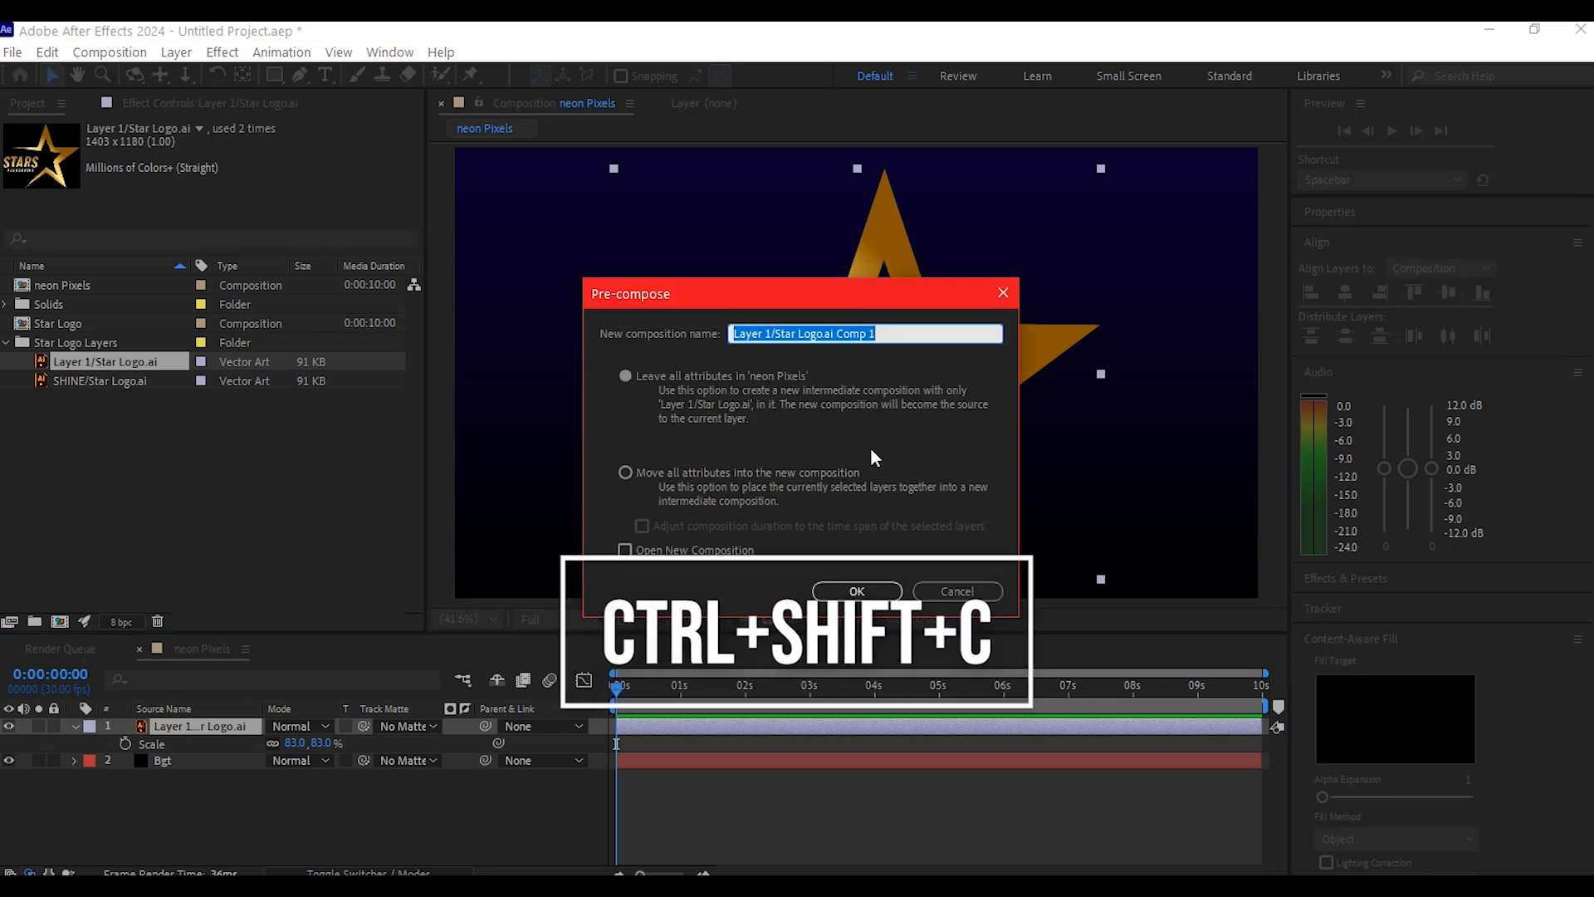
type("LogoHolder")
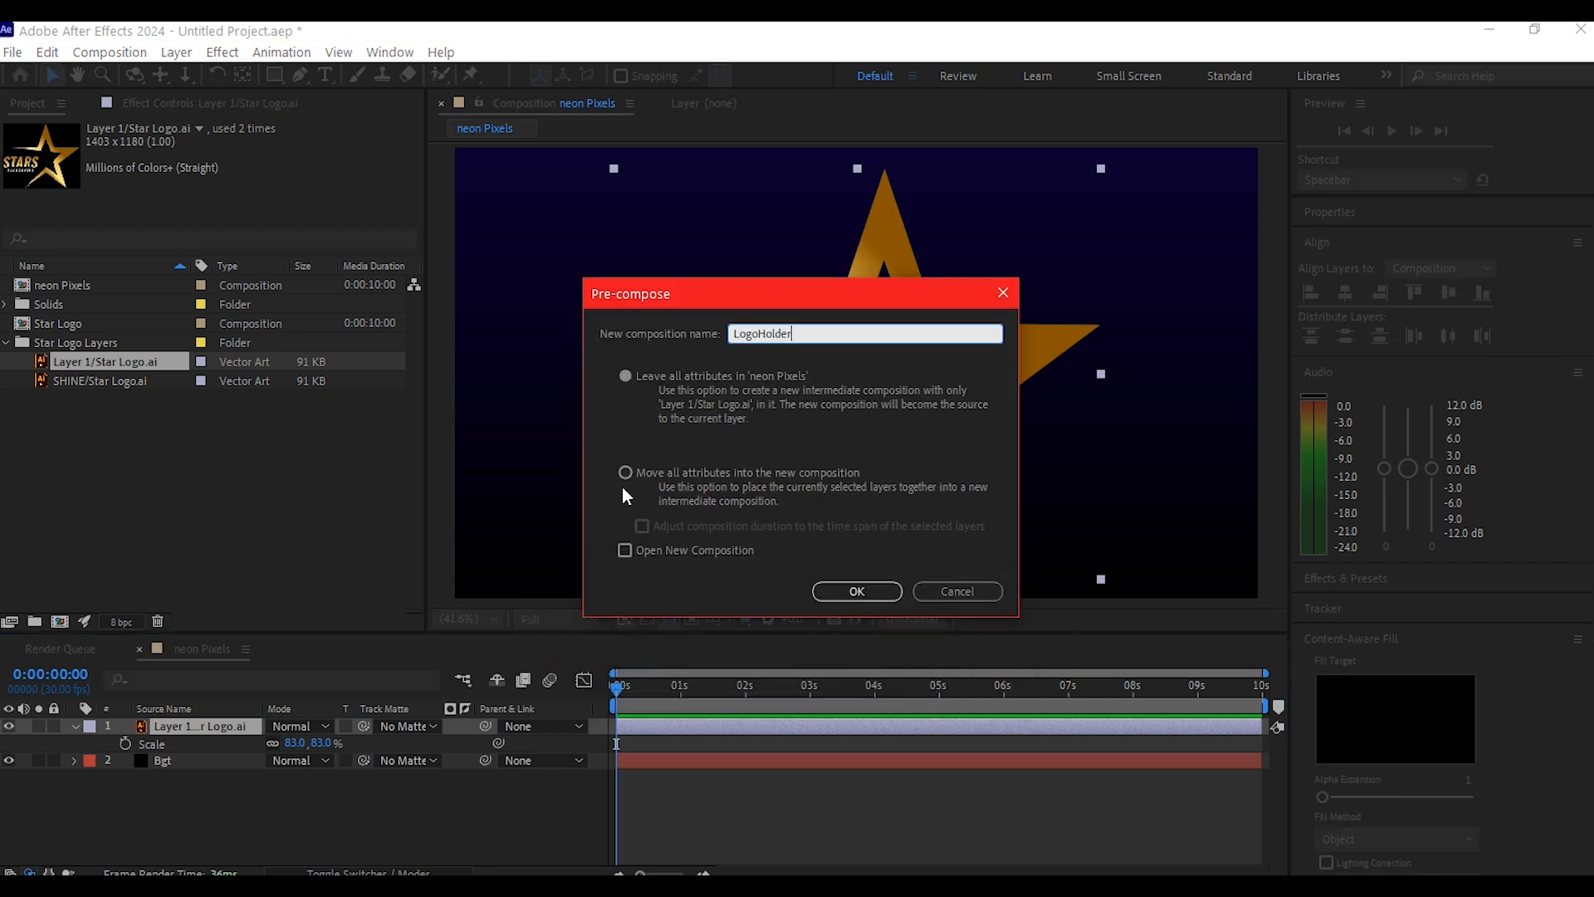
left_click(625, 473)
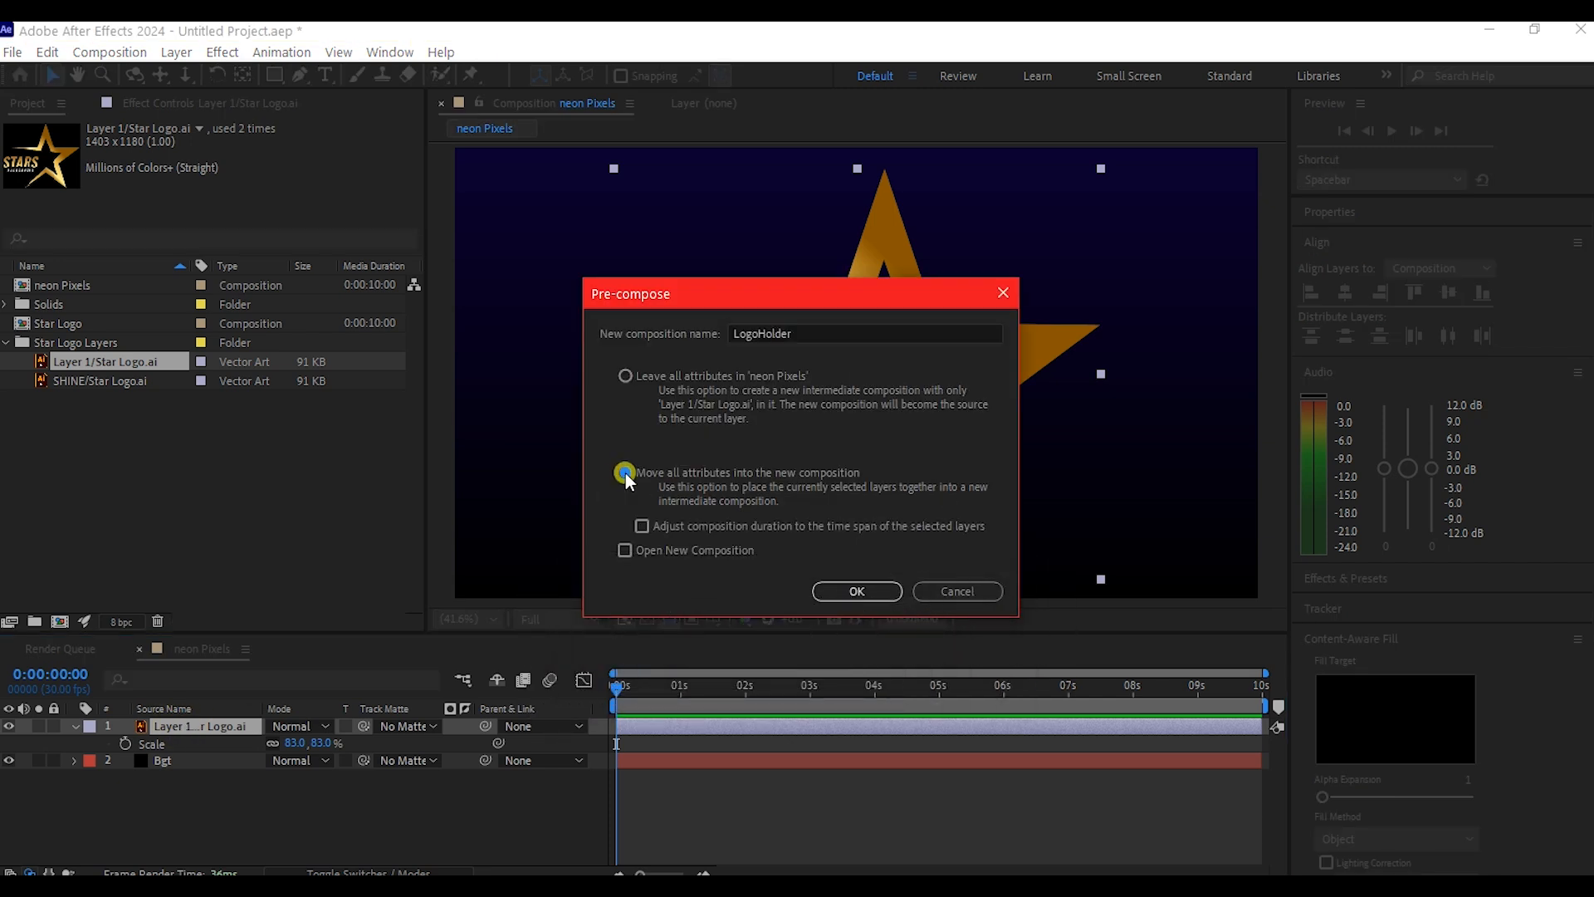
left_click(870, 594)
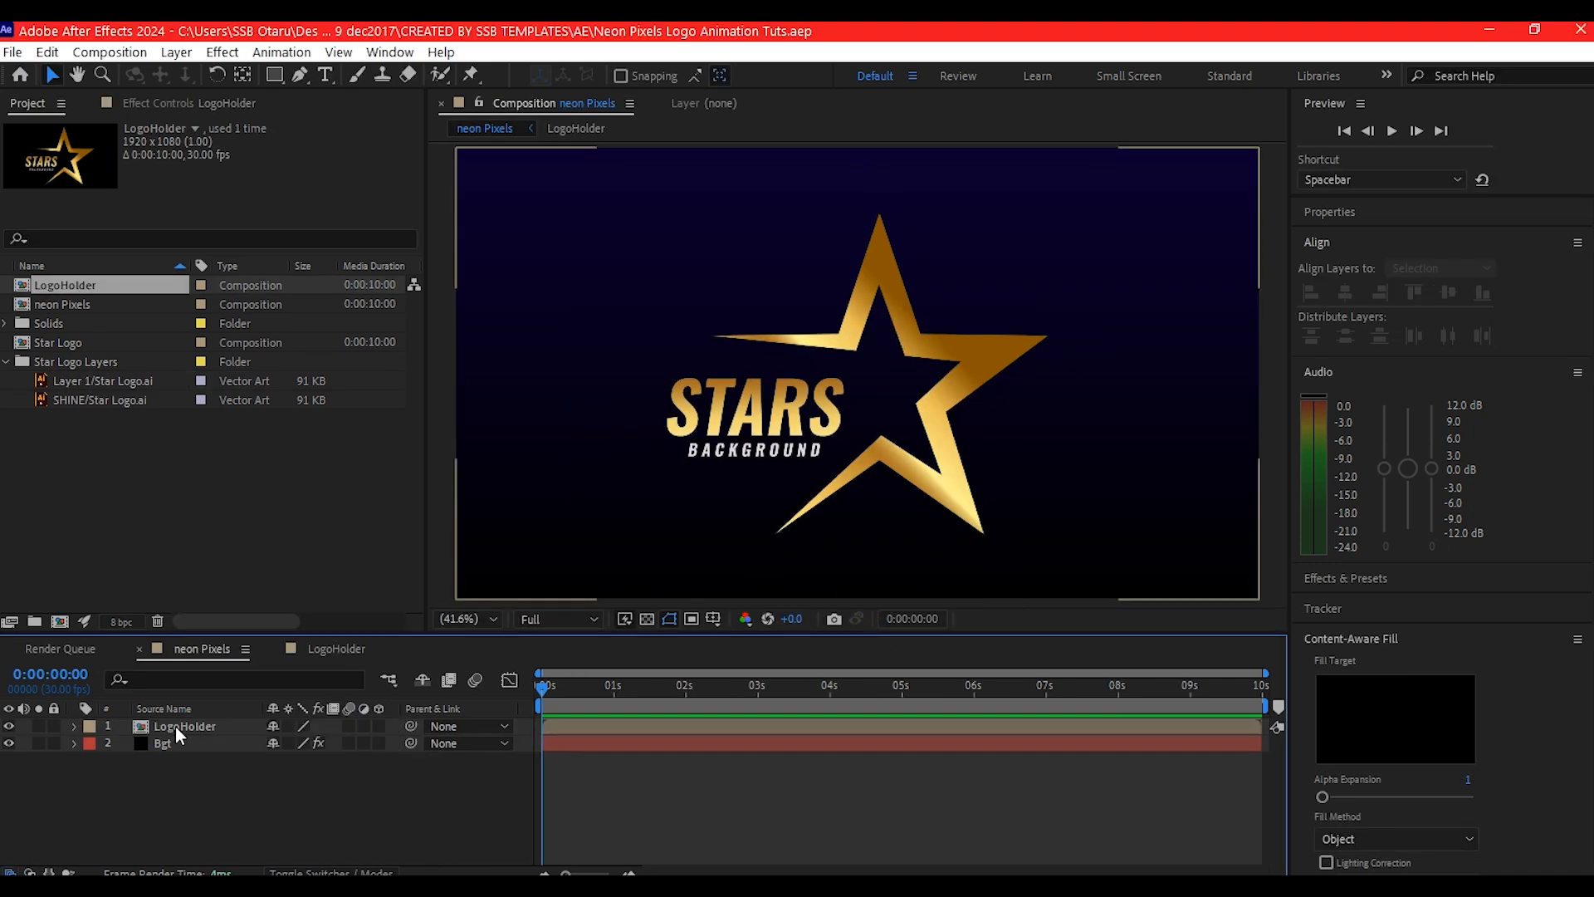
- Make the LogoHolder layer 3D and duplicate it
left_click(176, 725)
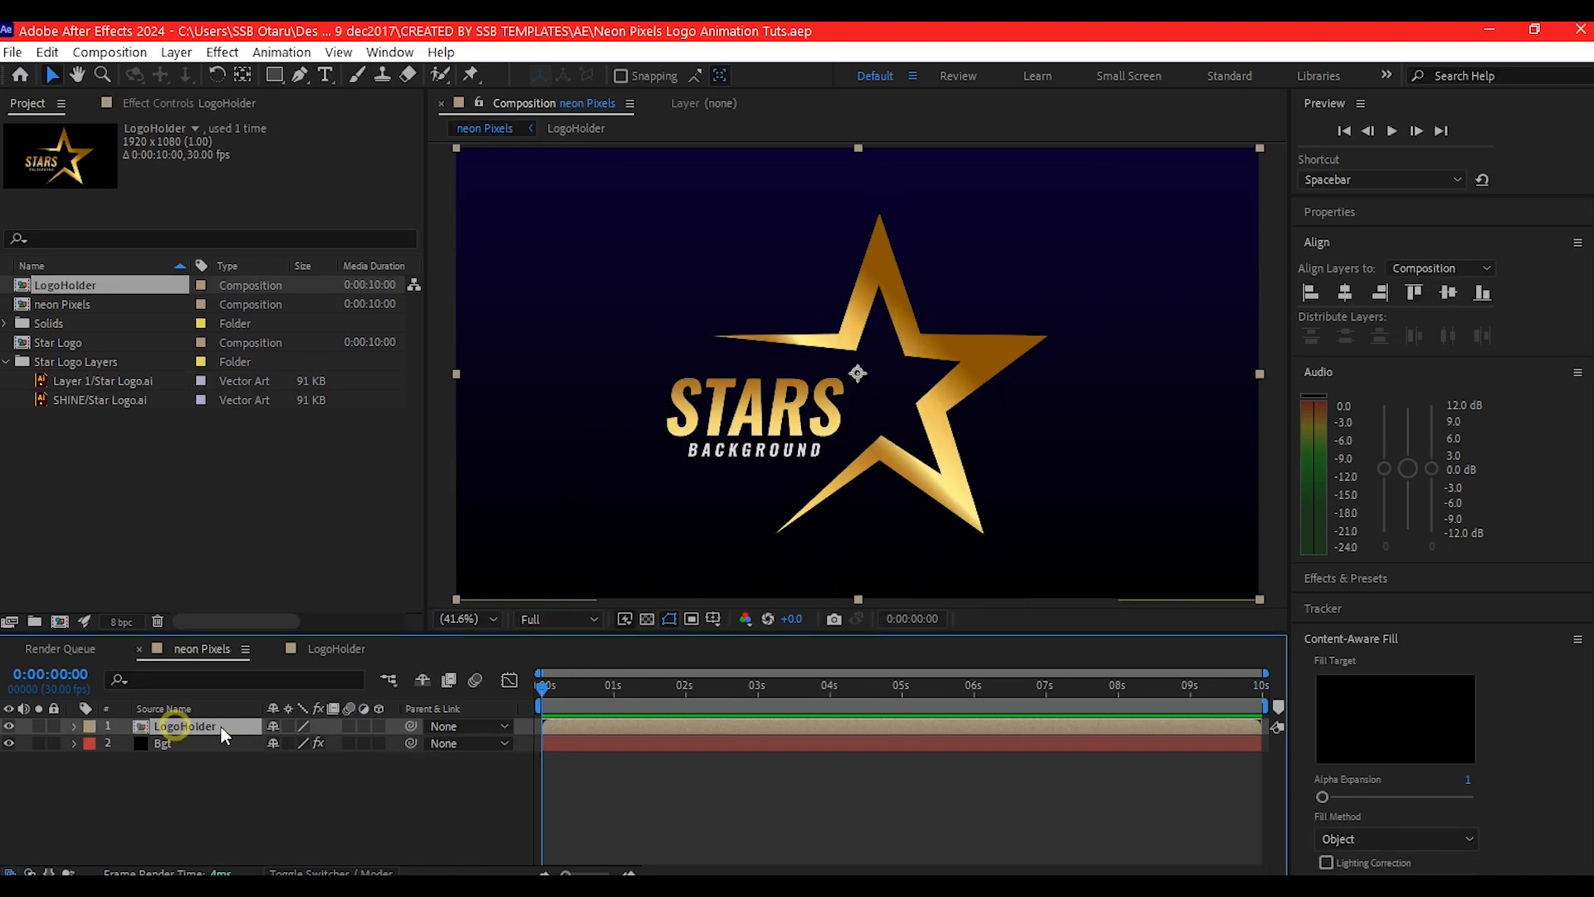
left_click(375, 726)
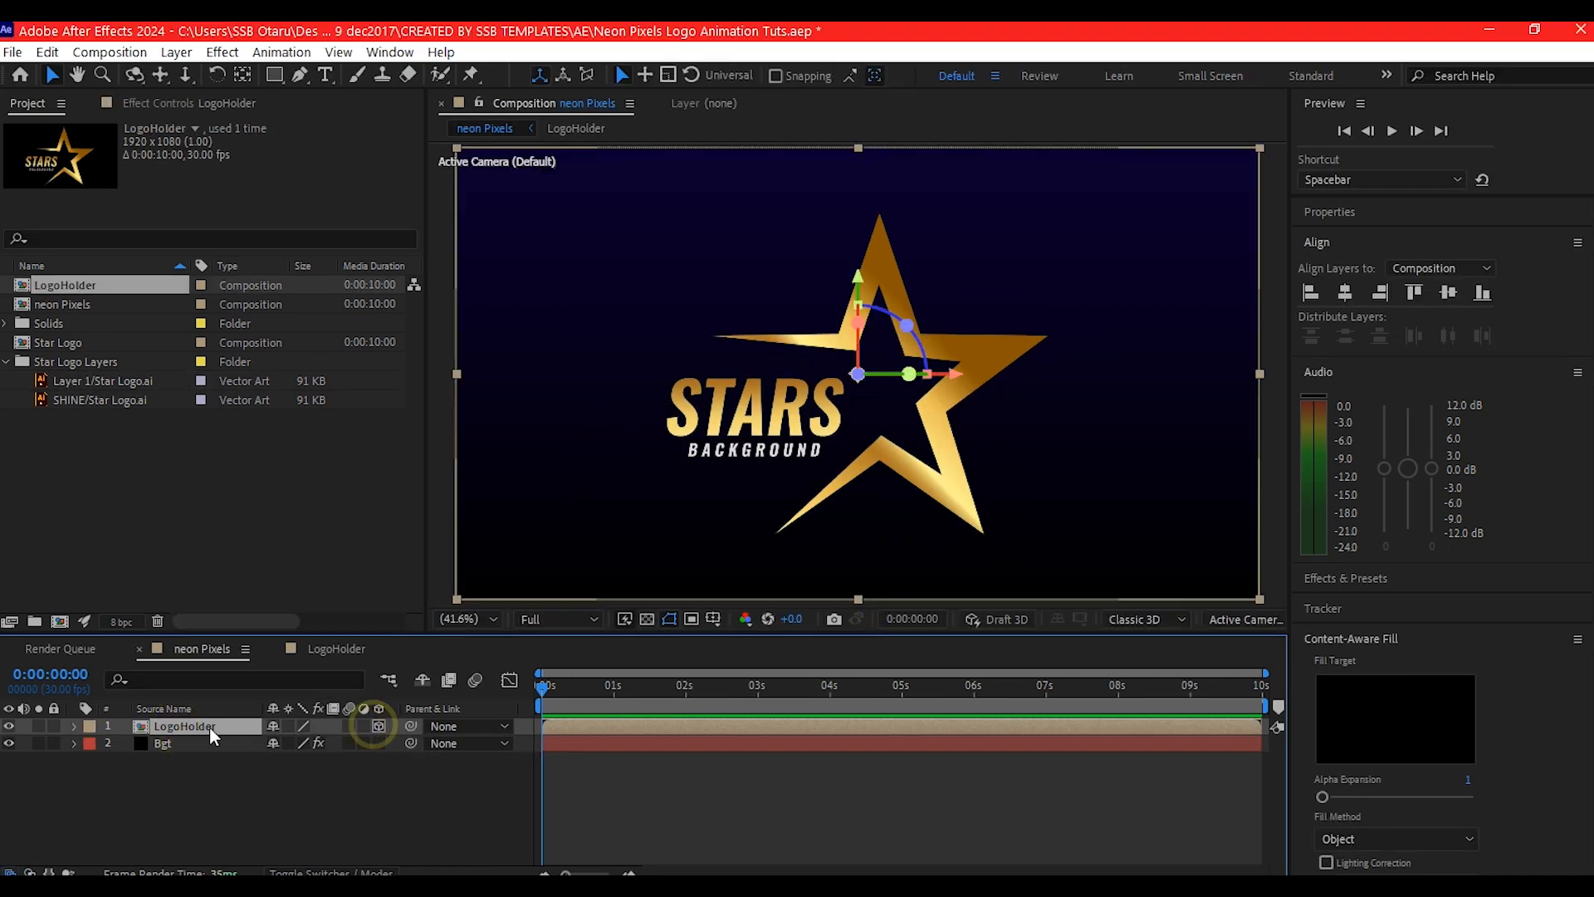
left_click(186, 726)
key("ctrl+d")
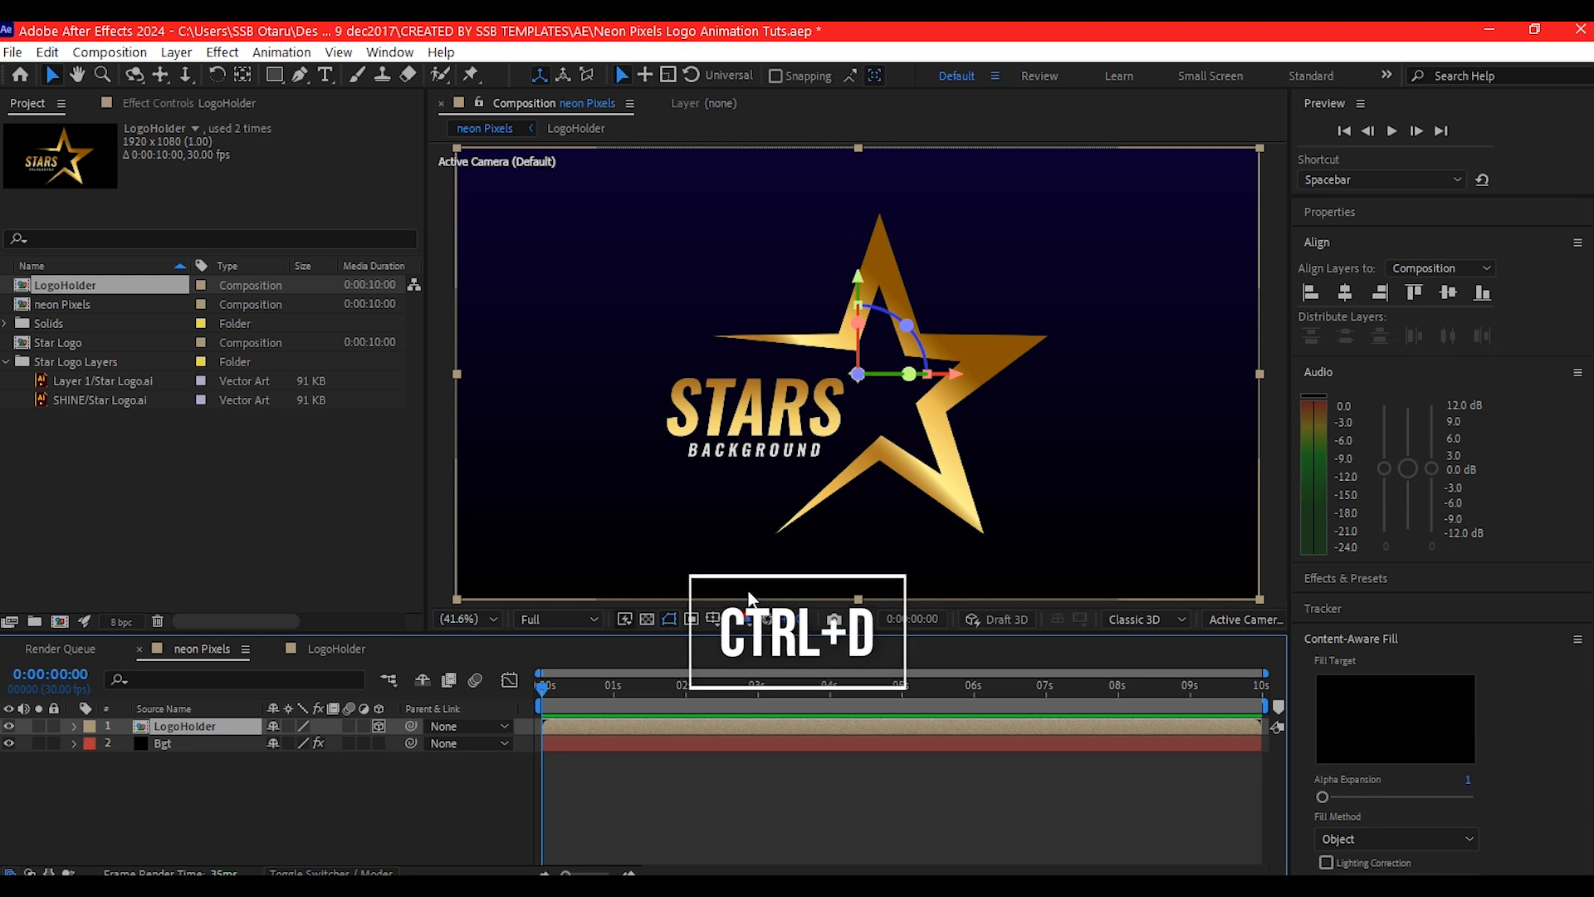
key("ctrl+d")
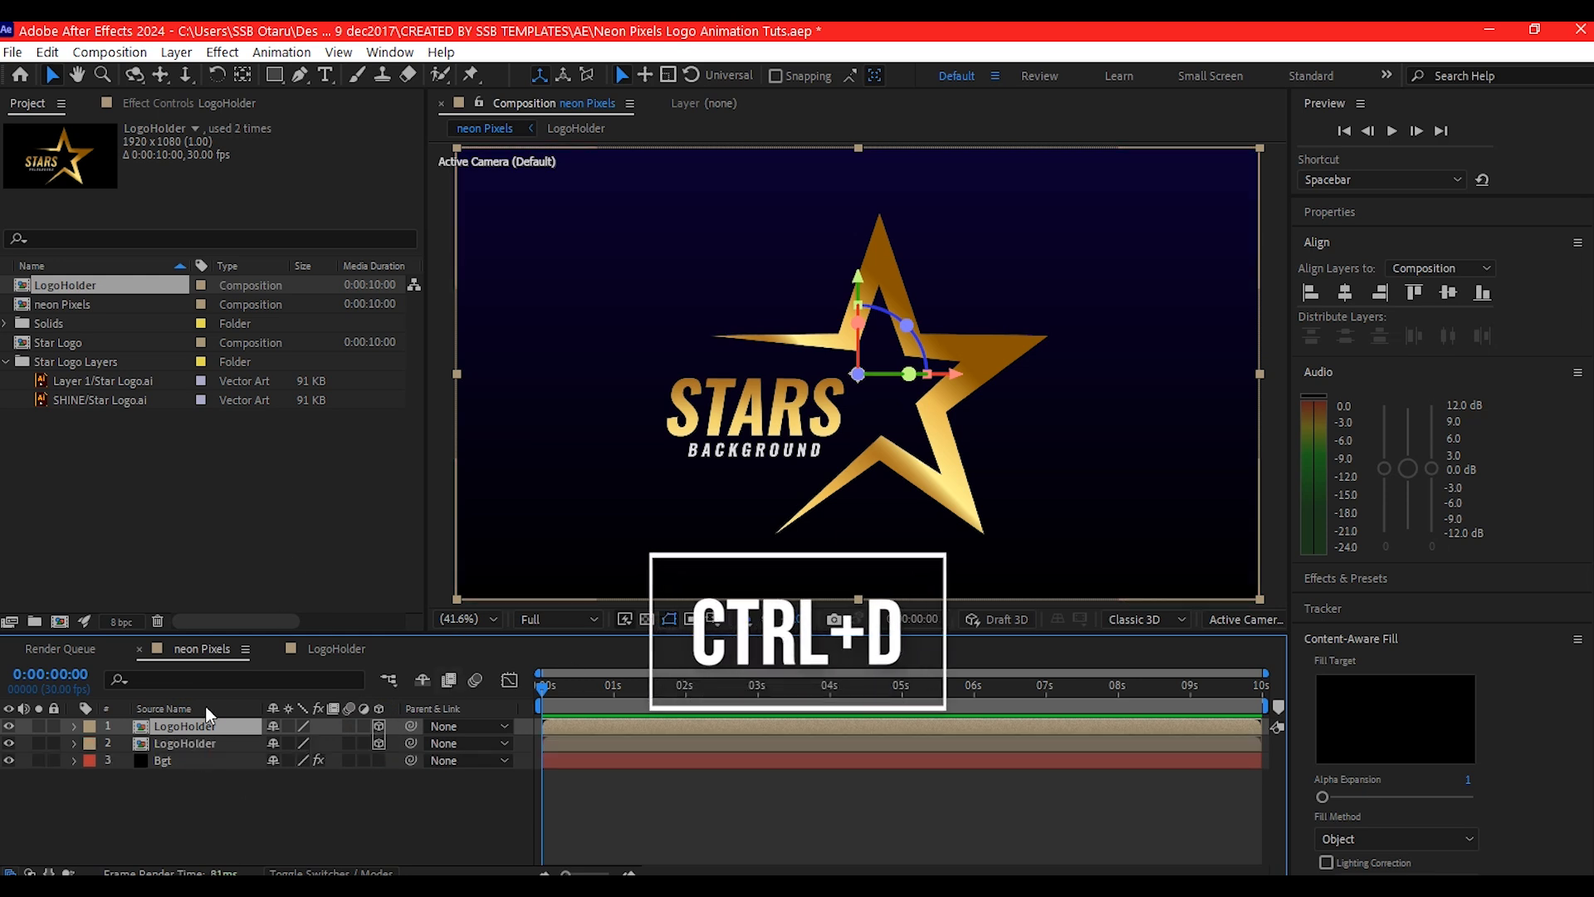
- Set the X rotation of the lower LogoHolder layer to -180° to flip it vertically
left_click(203, 744)
key("r")
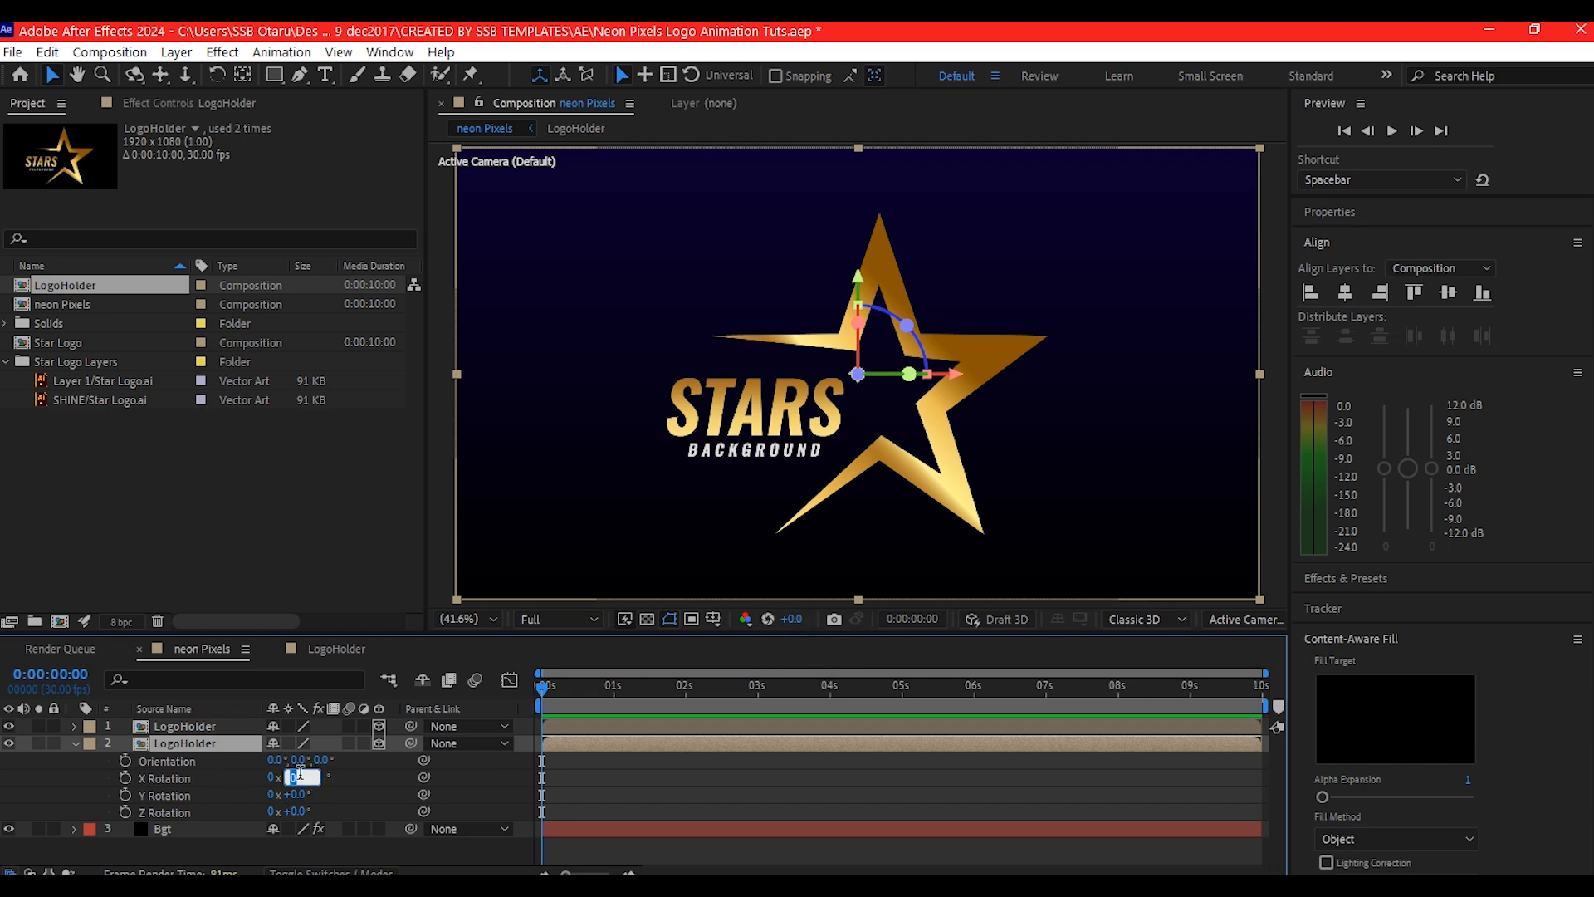
type("-180")
key("Return")
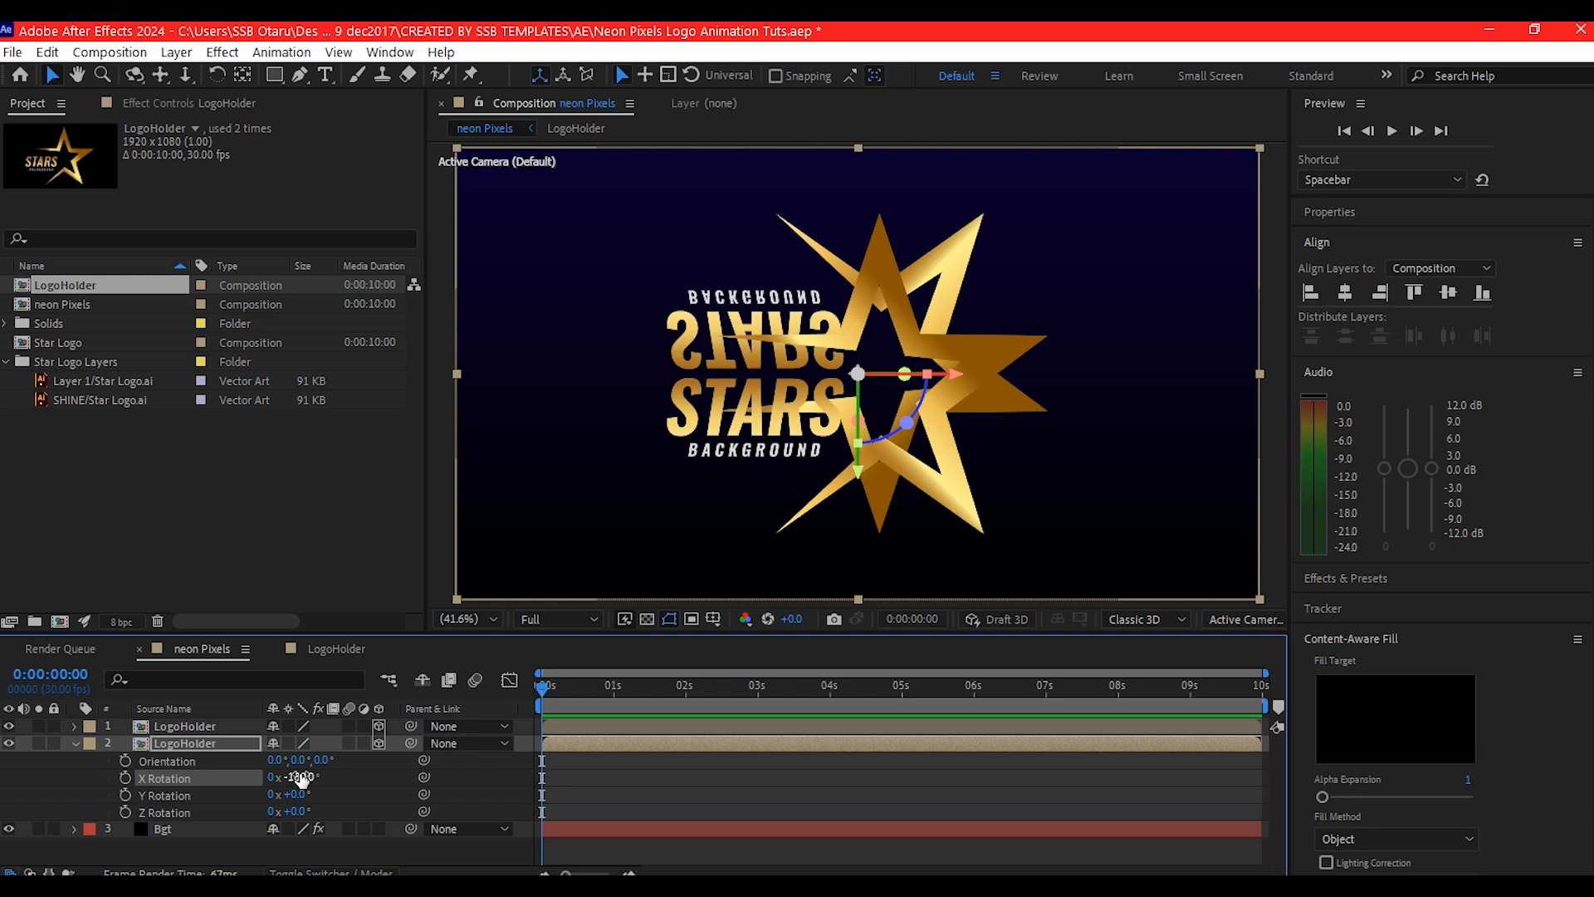
- Move the flipped LogoHolder layer down to Y position 1305 so it sits beneath the logo as a reflection
key("p")
left_click(221, 745)
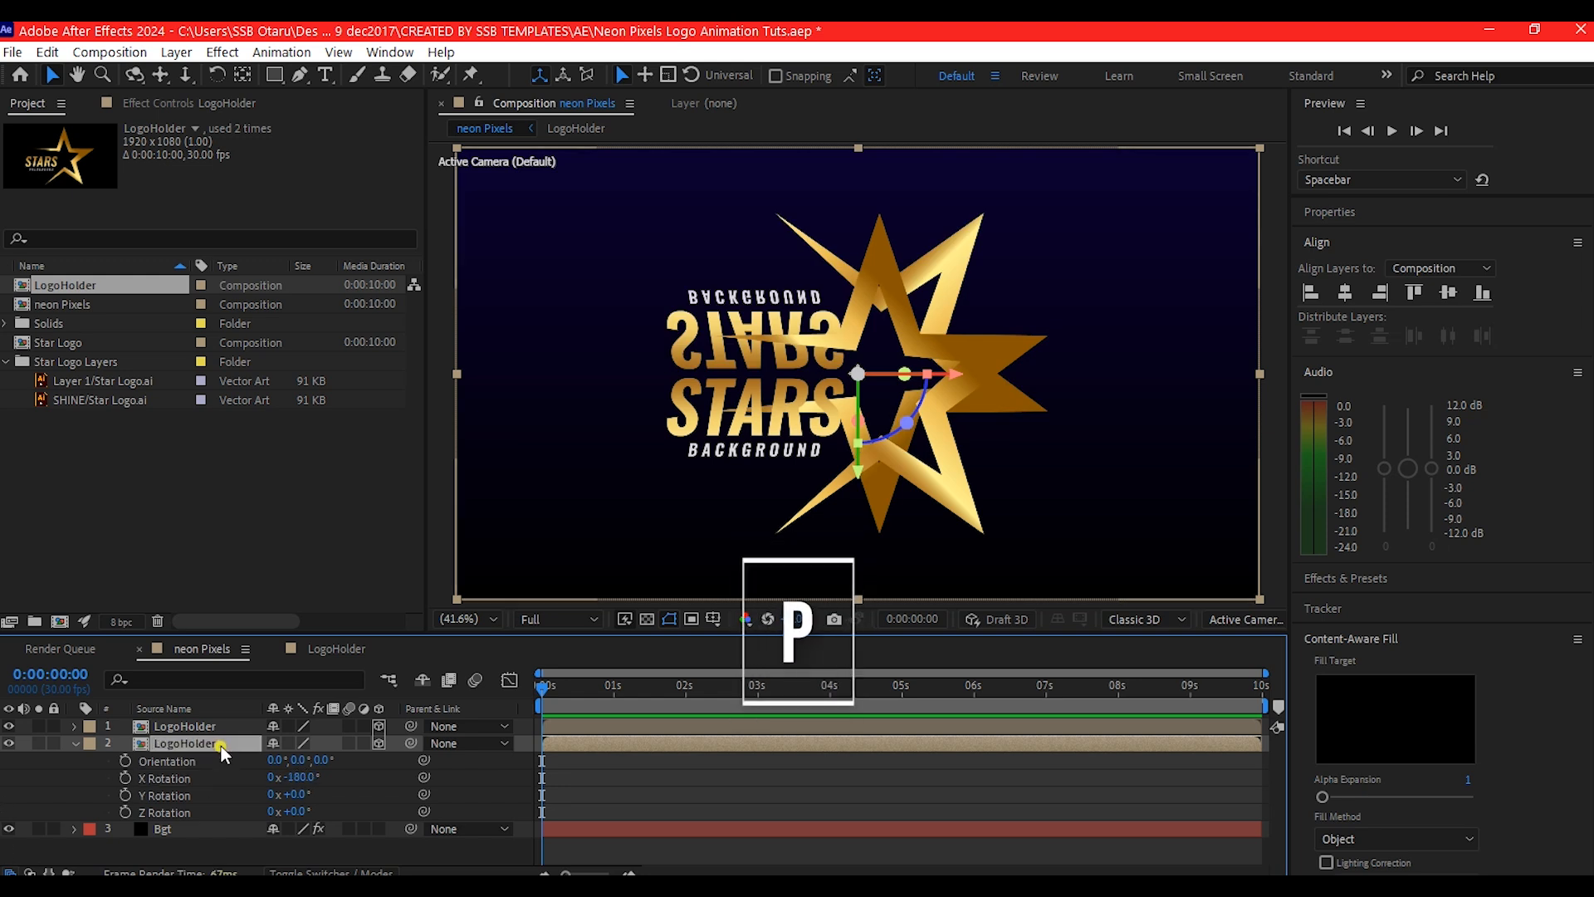
key("p")
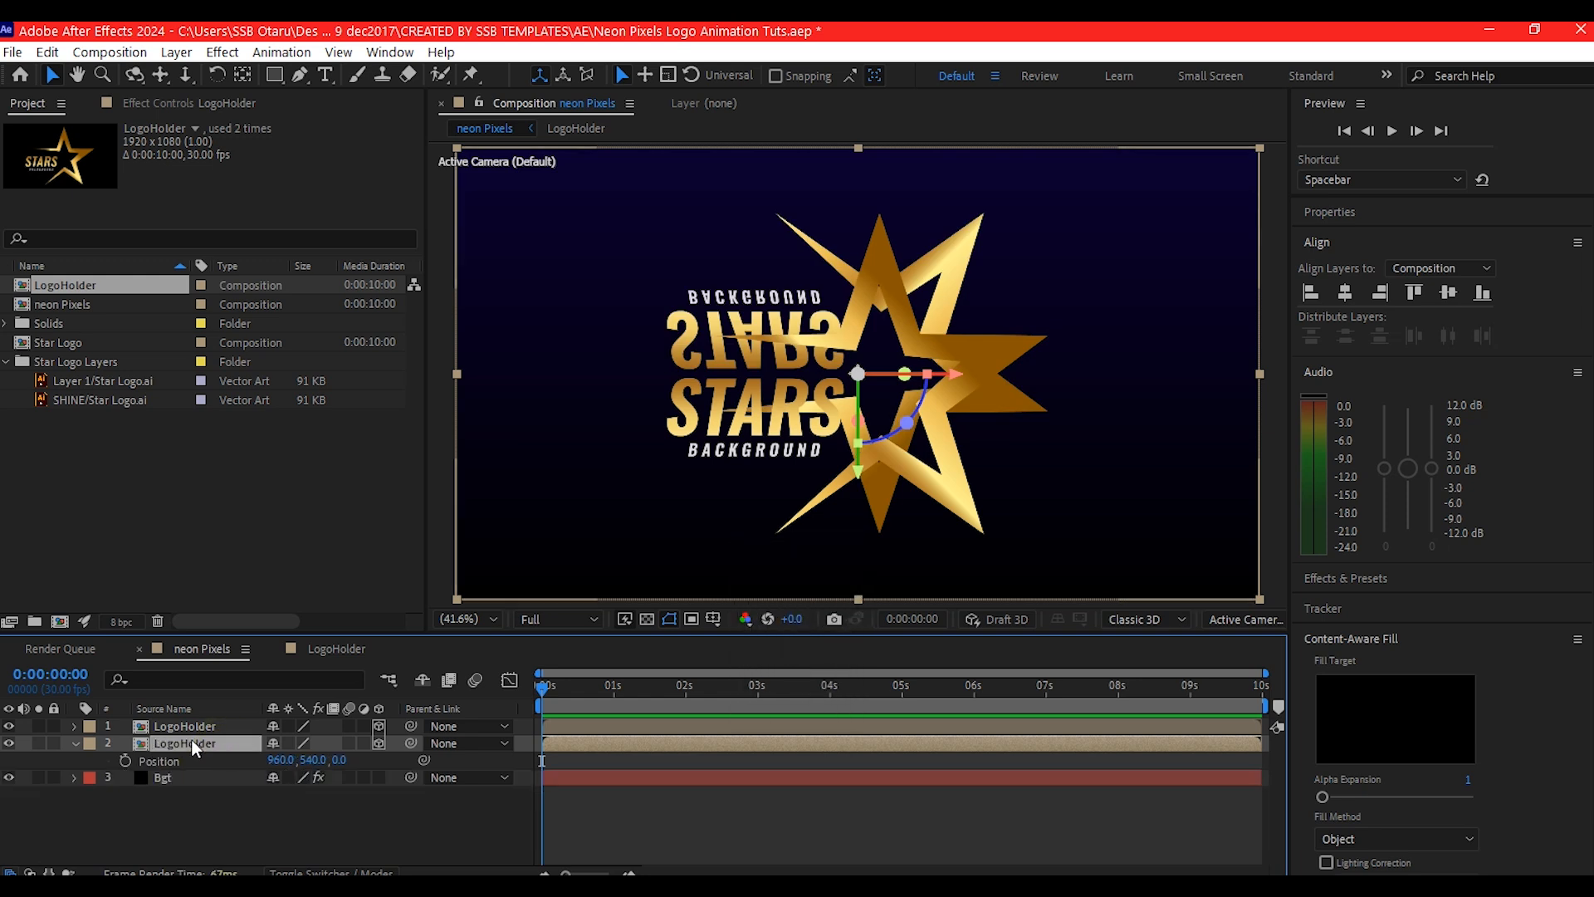
left_click_drag(313, 761, 1275, 569)
- Pre-compose both LogoHolder layers as 3d LogoHolder and make the resulting layer 3D
left_click(176, 726)
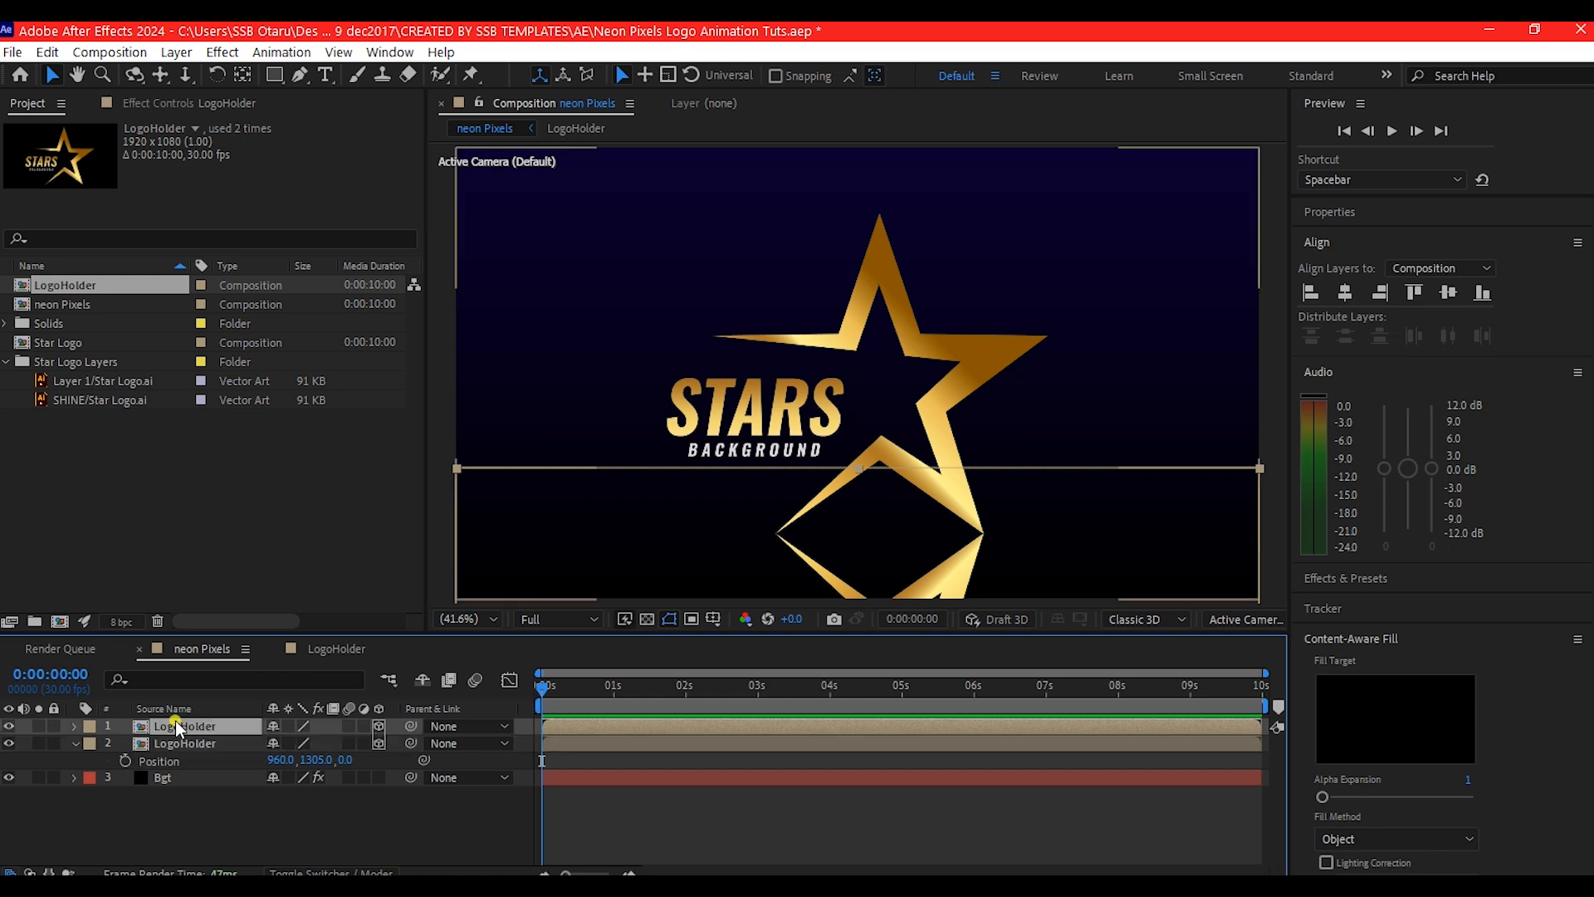
left_click(177, 744, "shift")
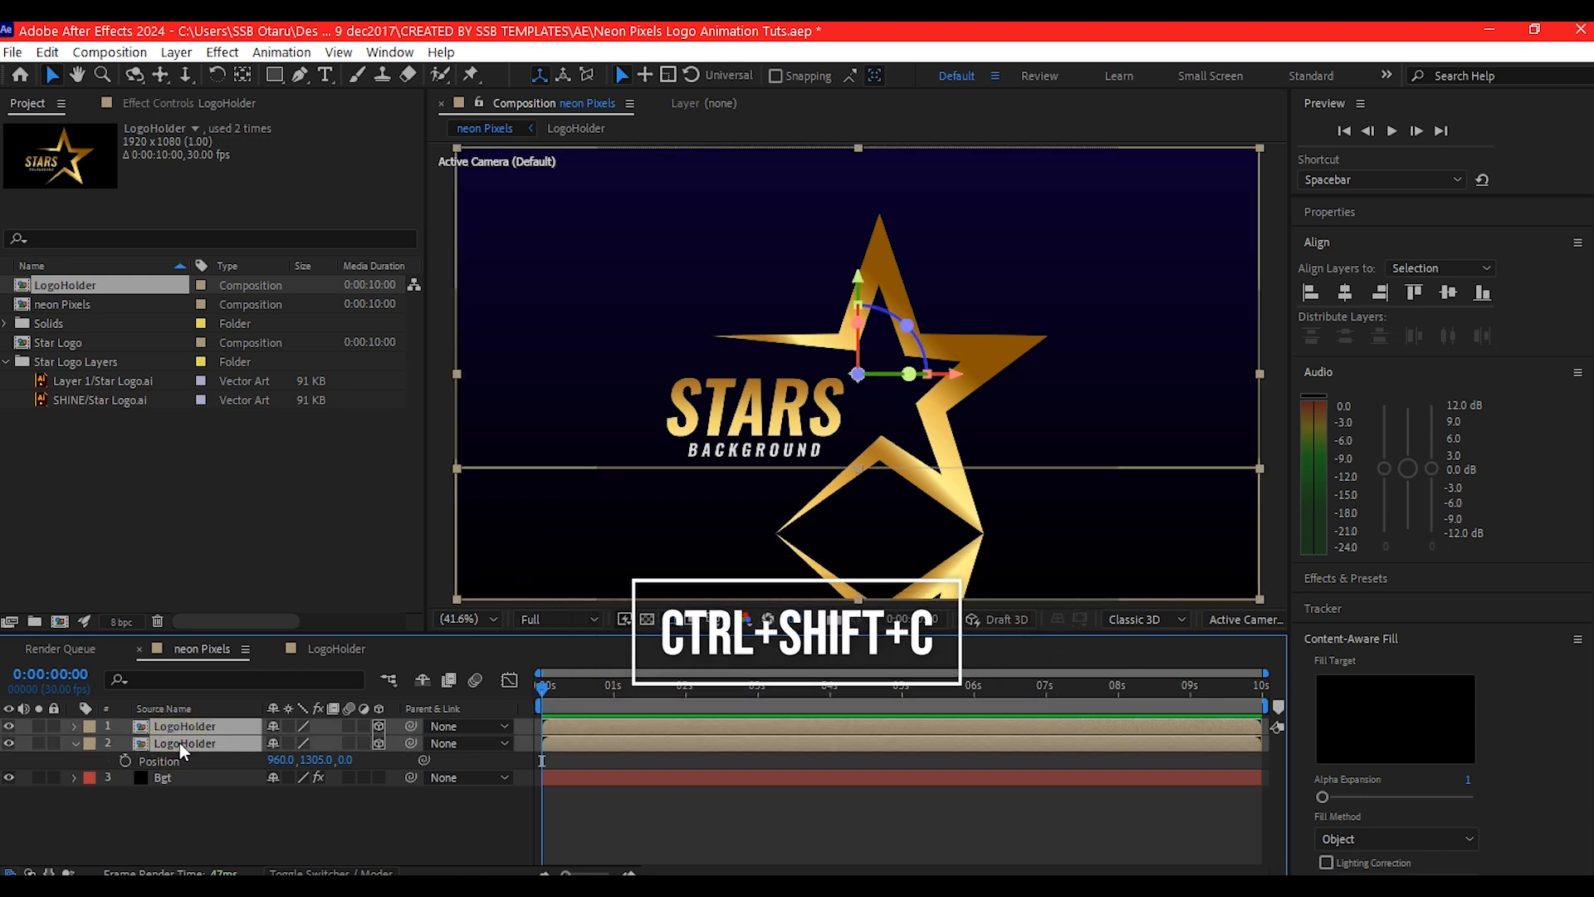
key("ctrl+shift+c")
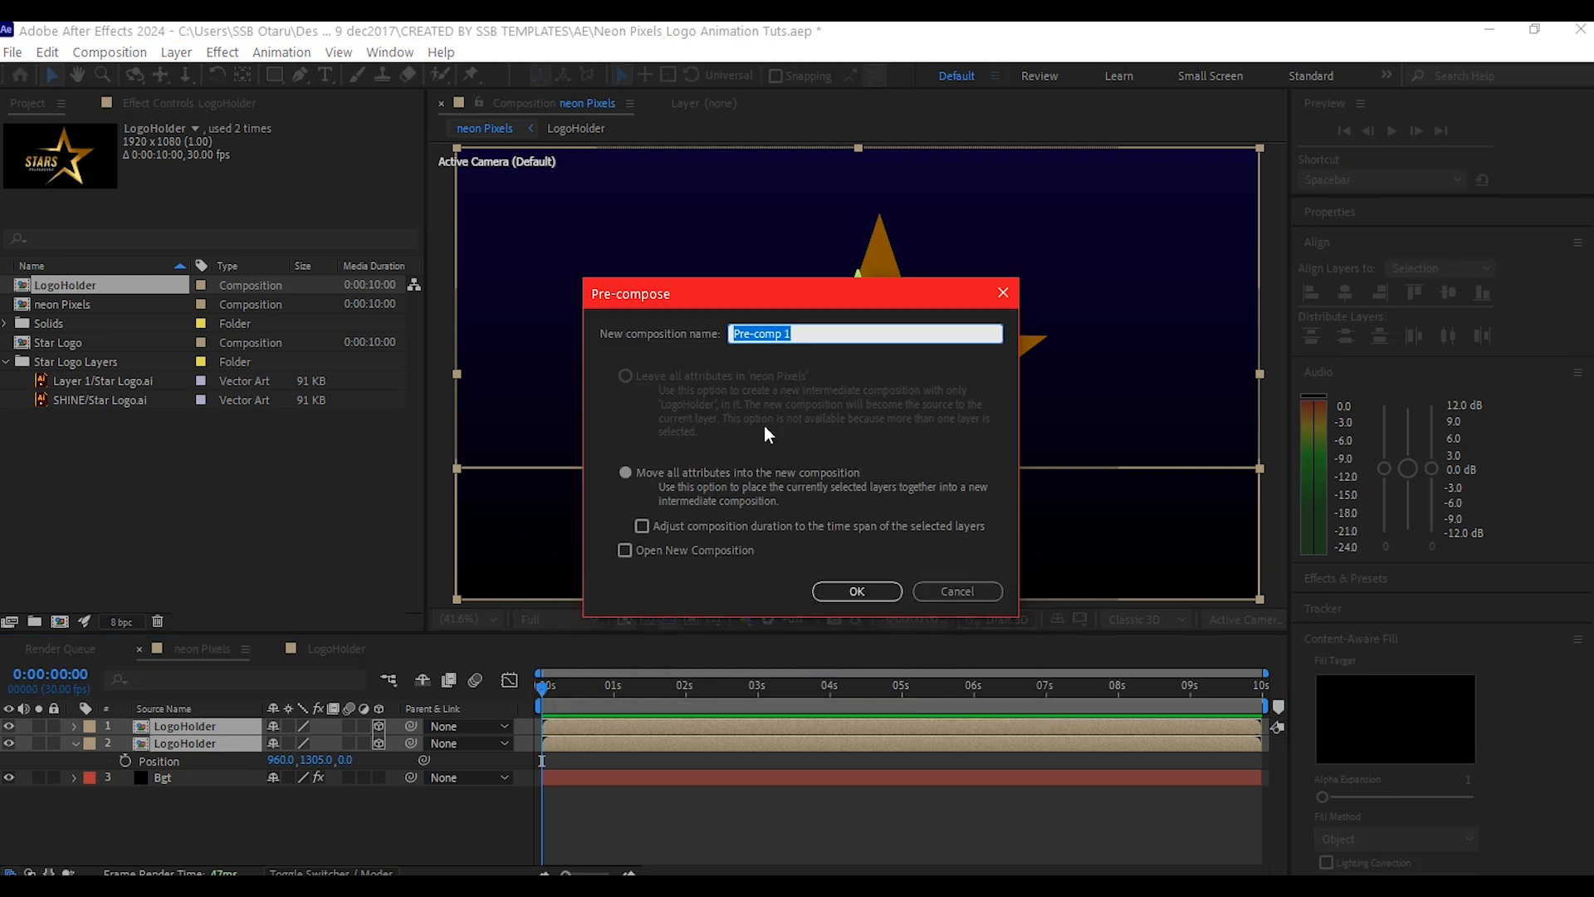
type("3d LogoHolder")
left_click(855, 593)
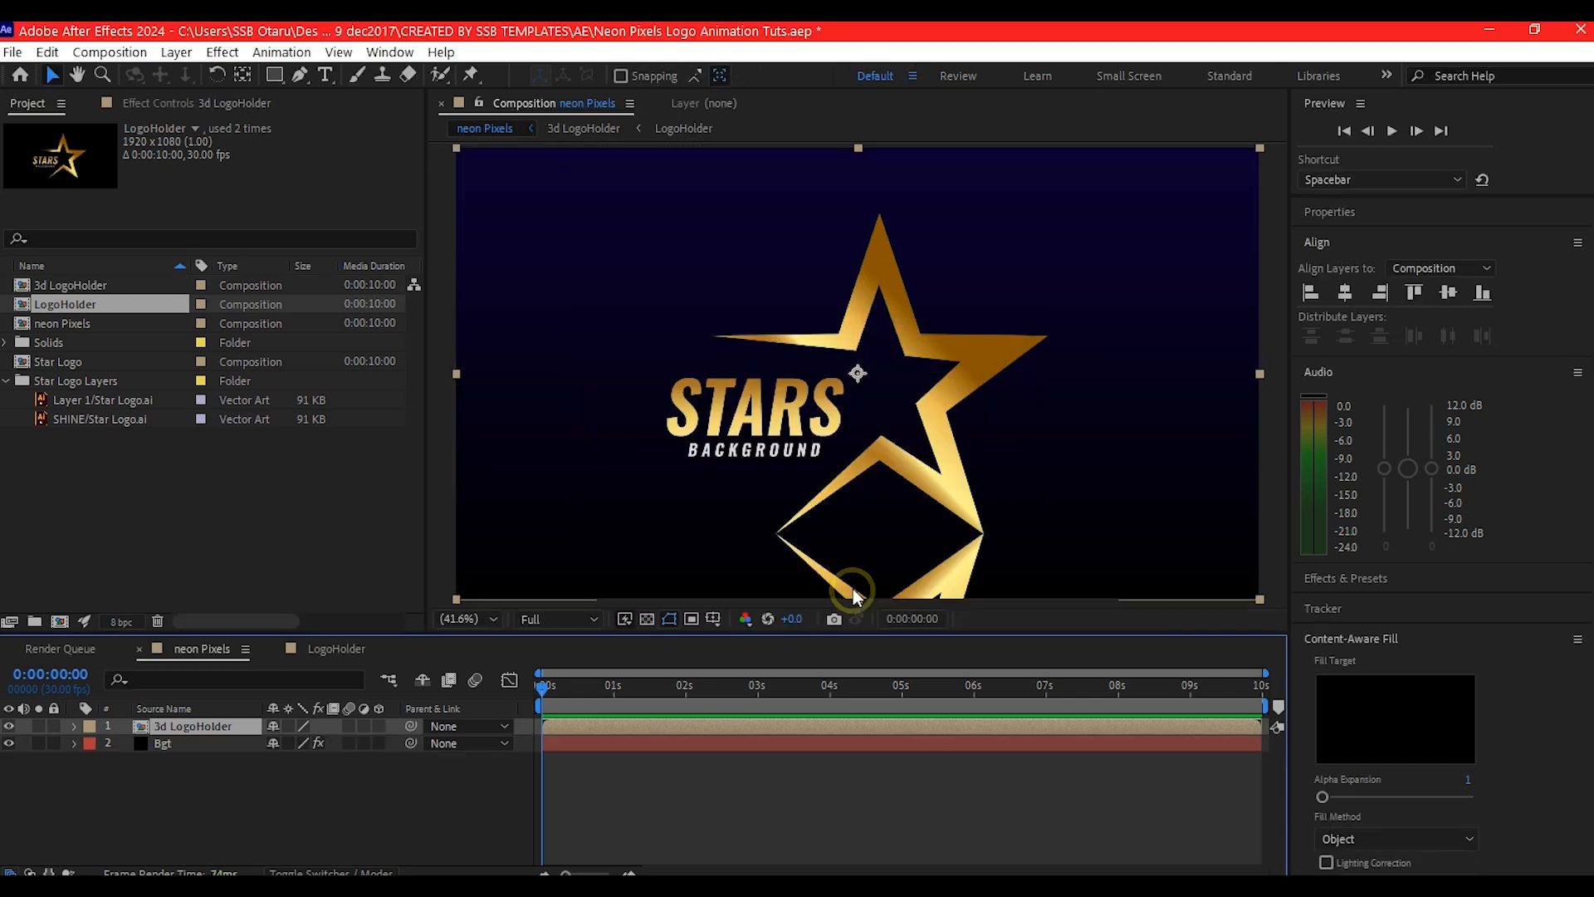
left_click(380, 726)
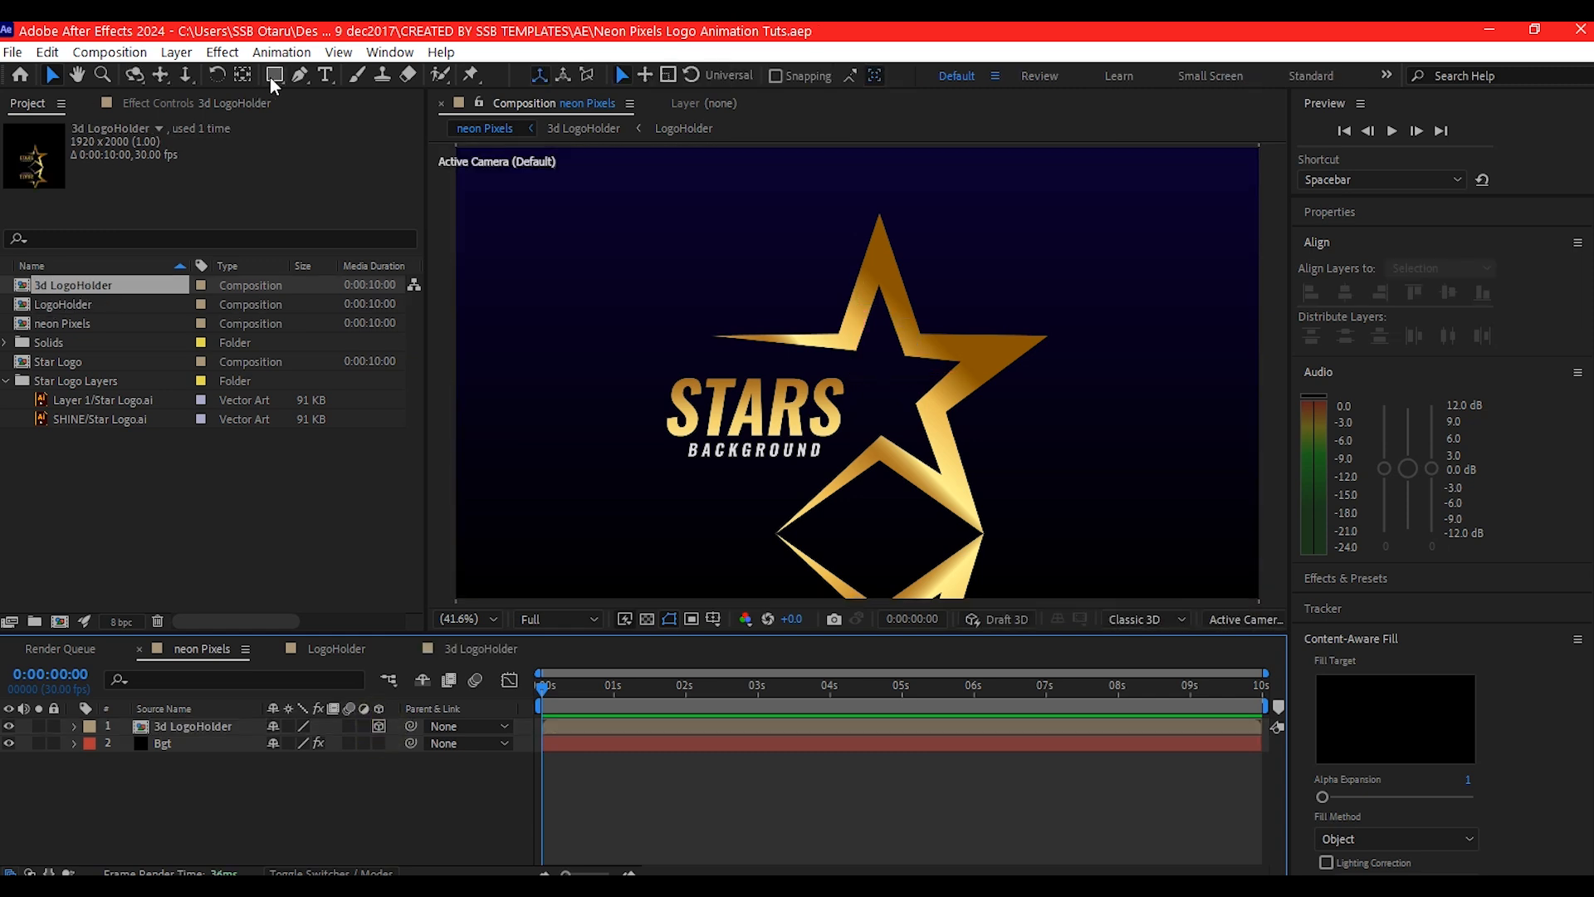
- Draw a filled circle shape about 1559 px in diameter, centred over the star logo in the composition
left_click(285, 72)
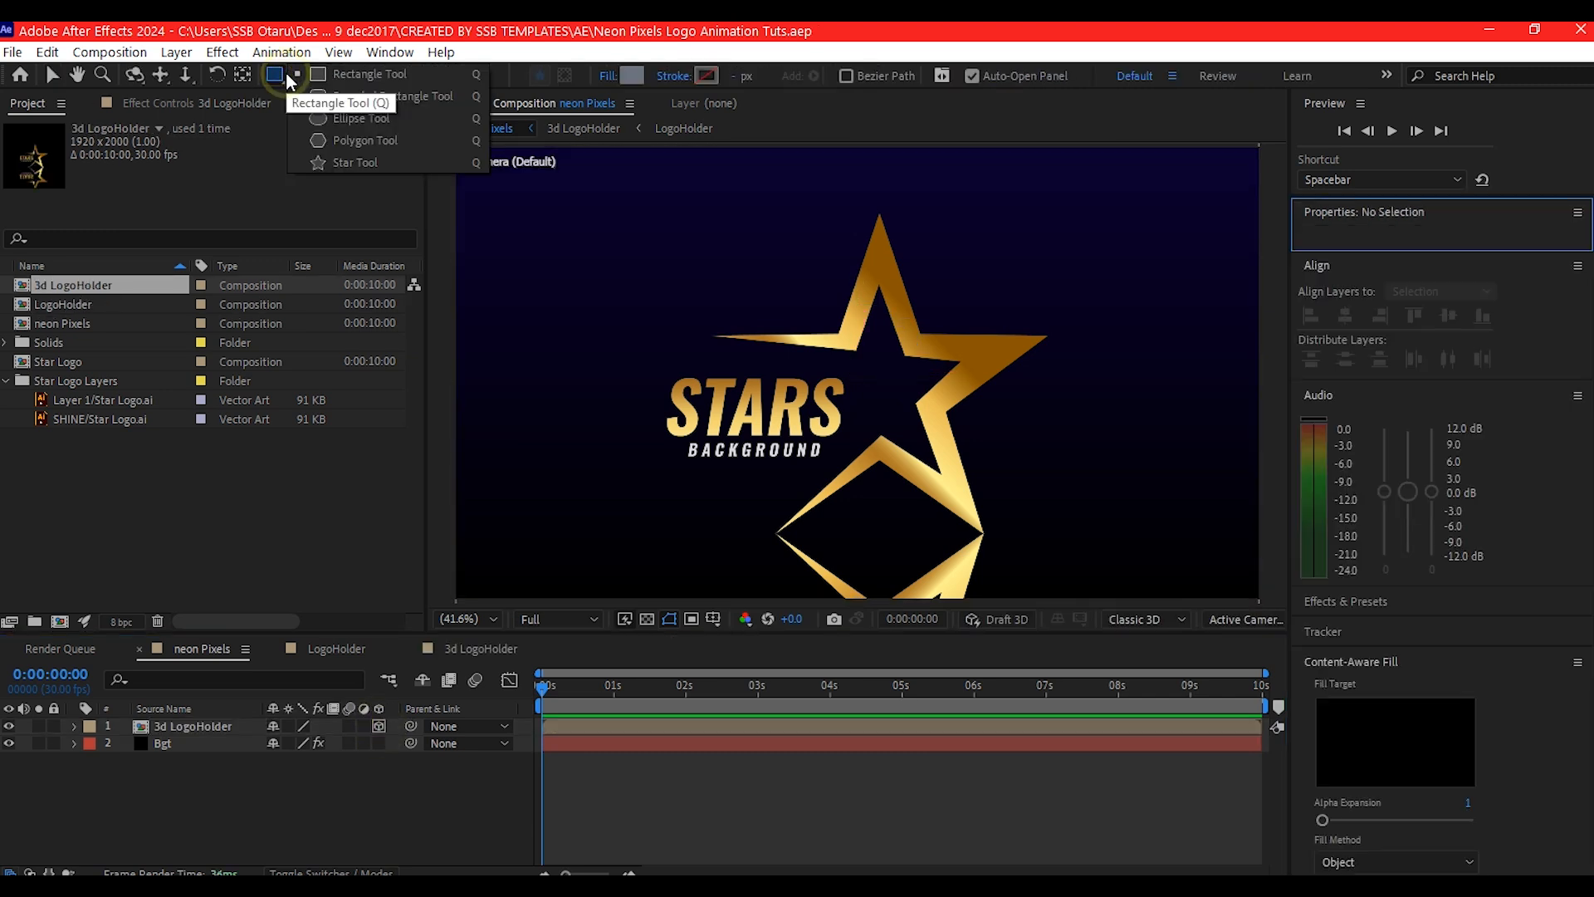
left_click(334, 118)
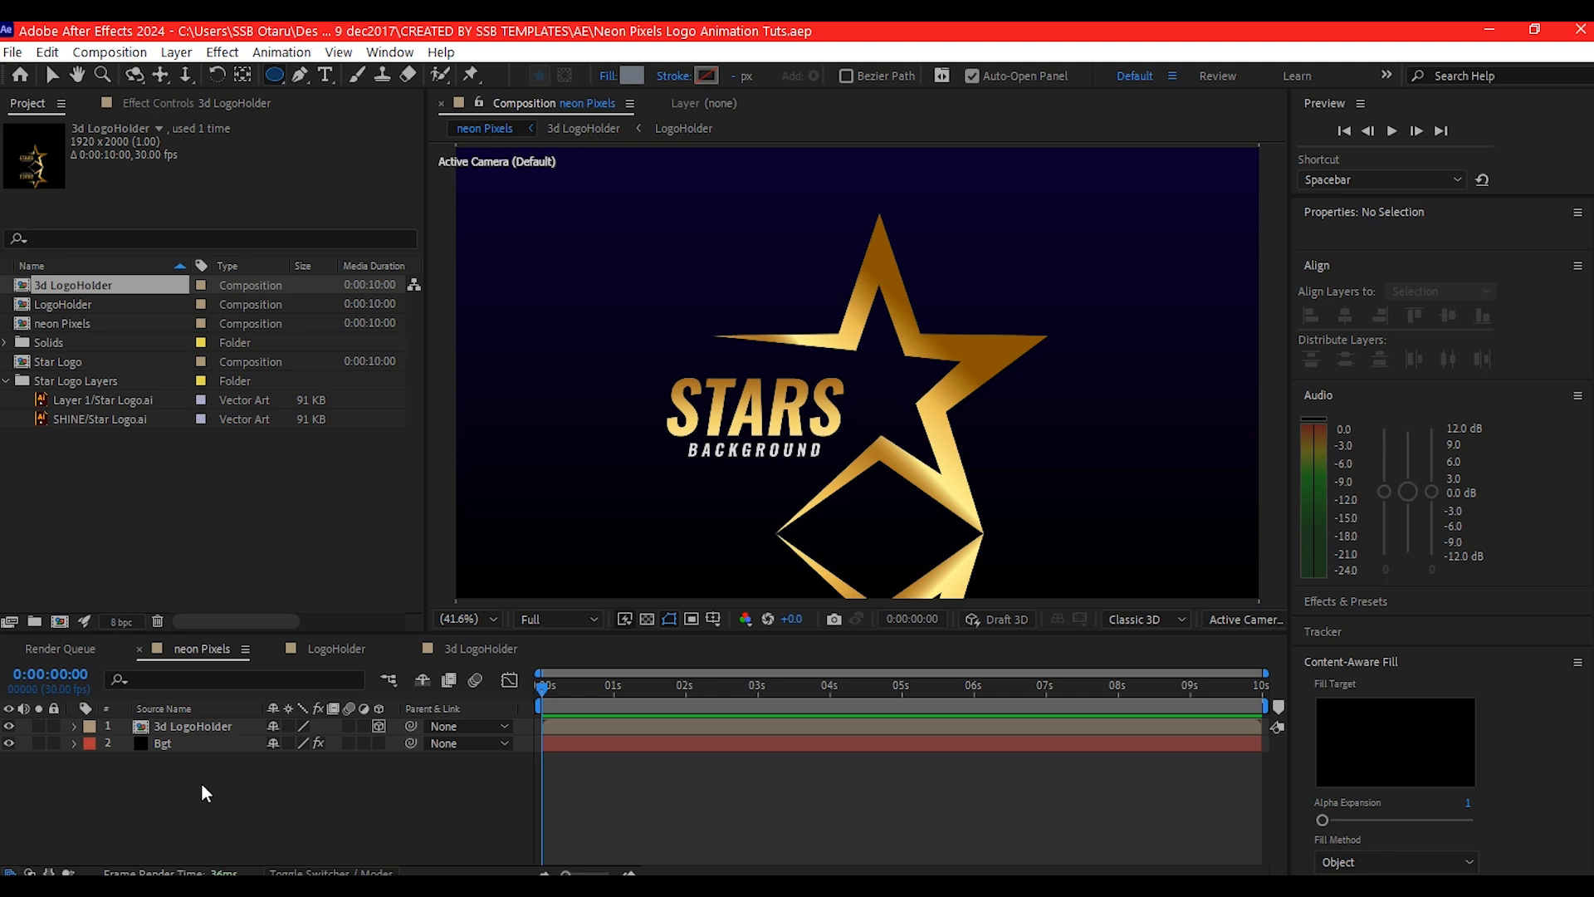
left_click_drag(863, 366, 1206, 565)
key("v")
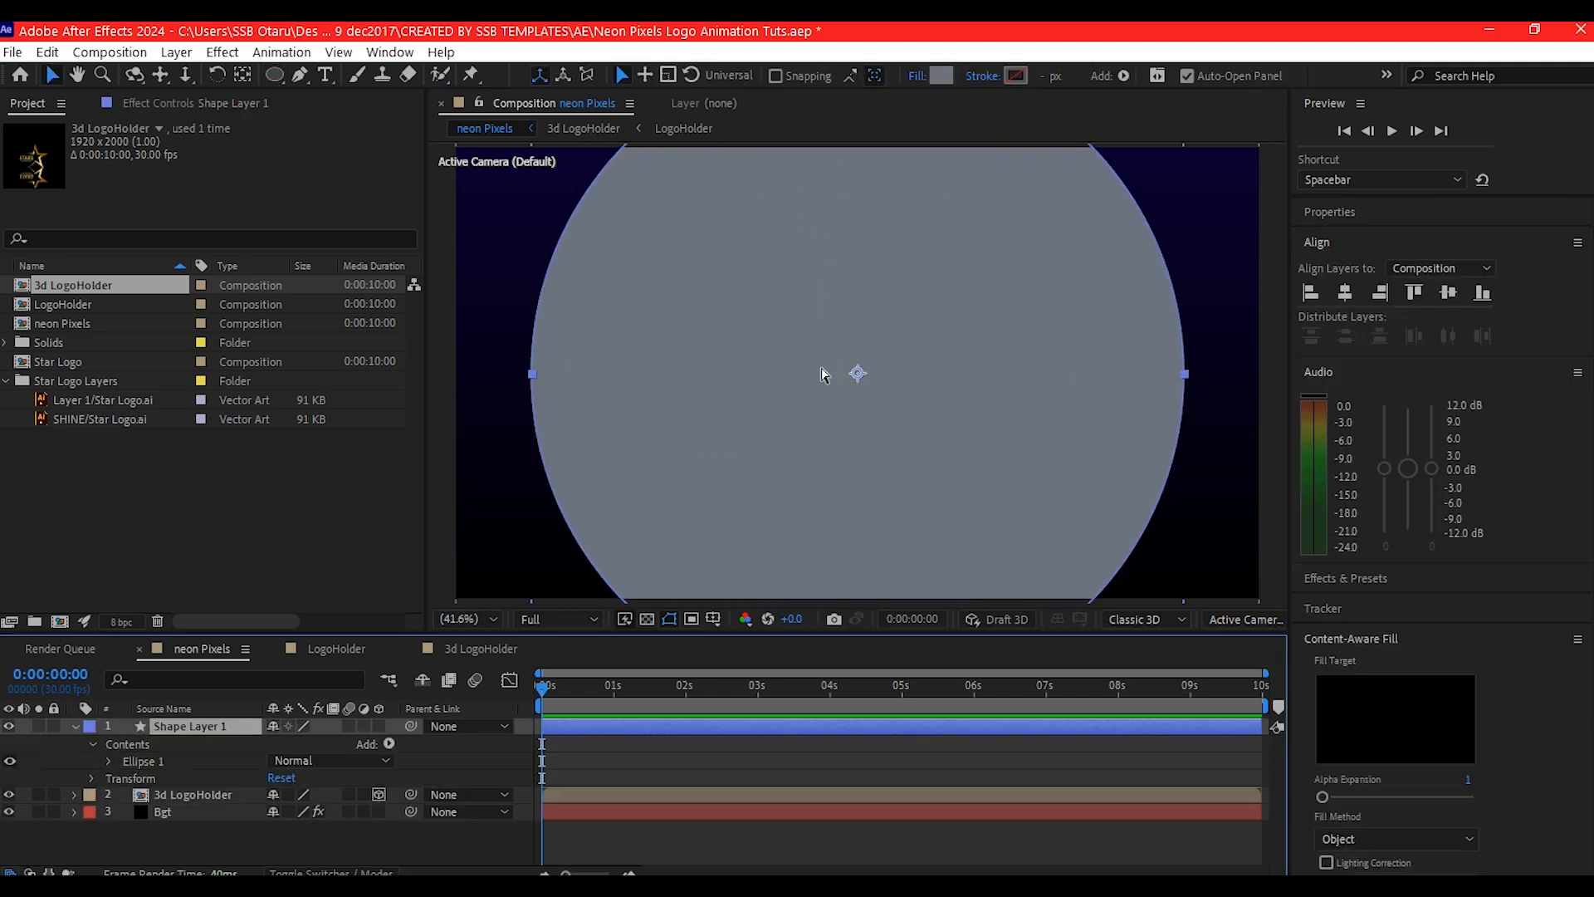
- Apply Gaussian Blur to the circle shape layer and set its blurriness to 300
key("ctrl+space")
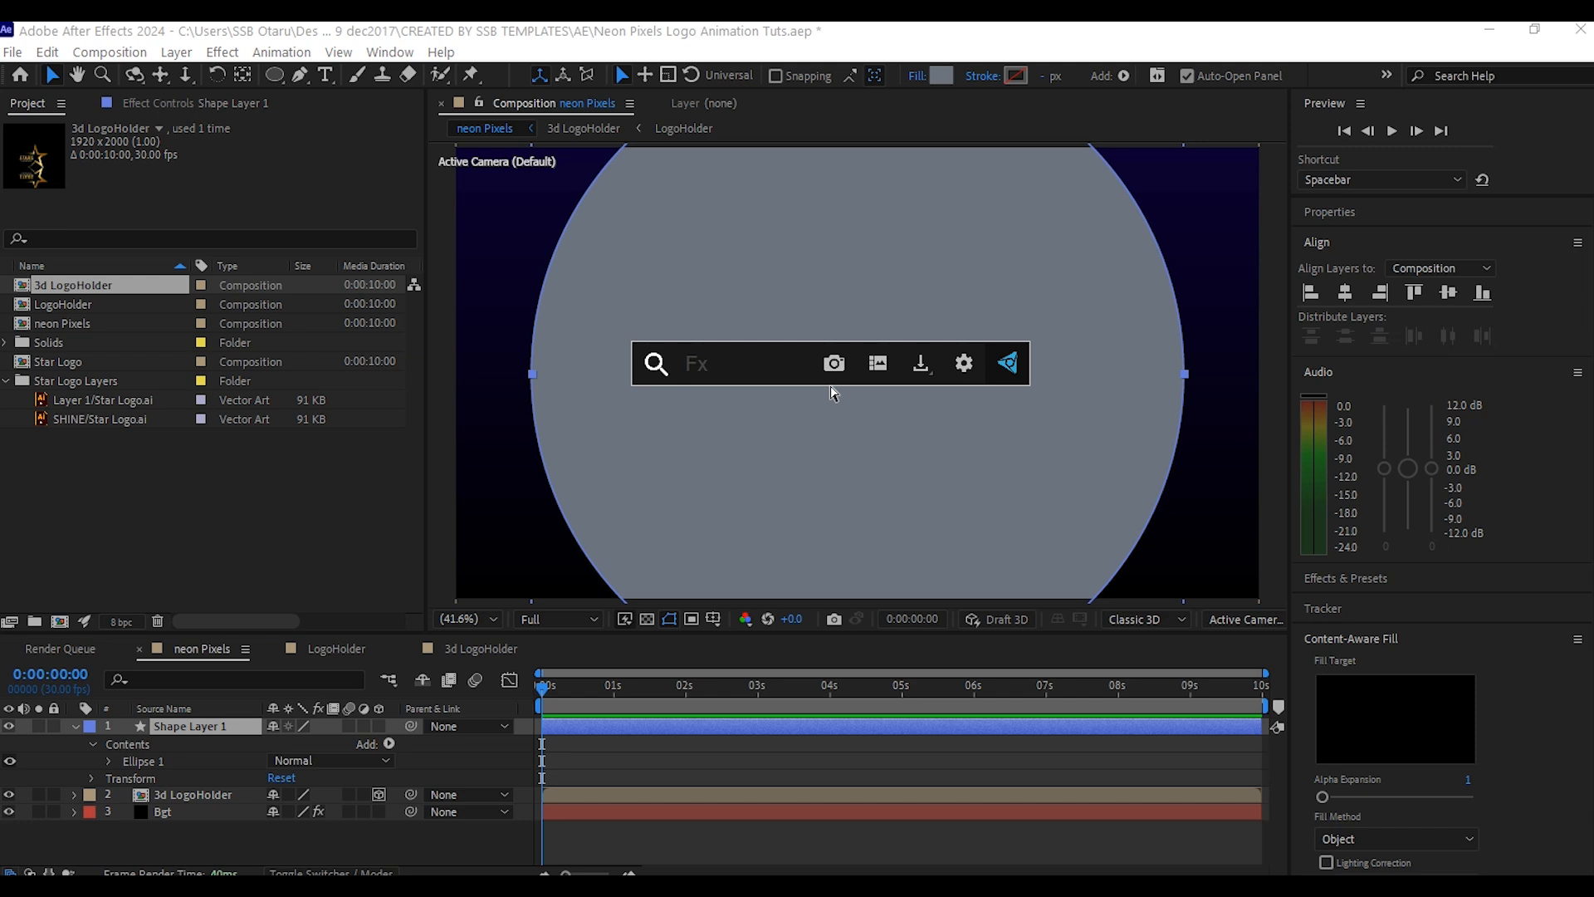
type("gu")
key("BackSpace")
type("au")
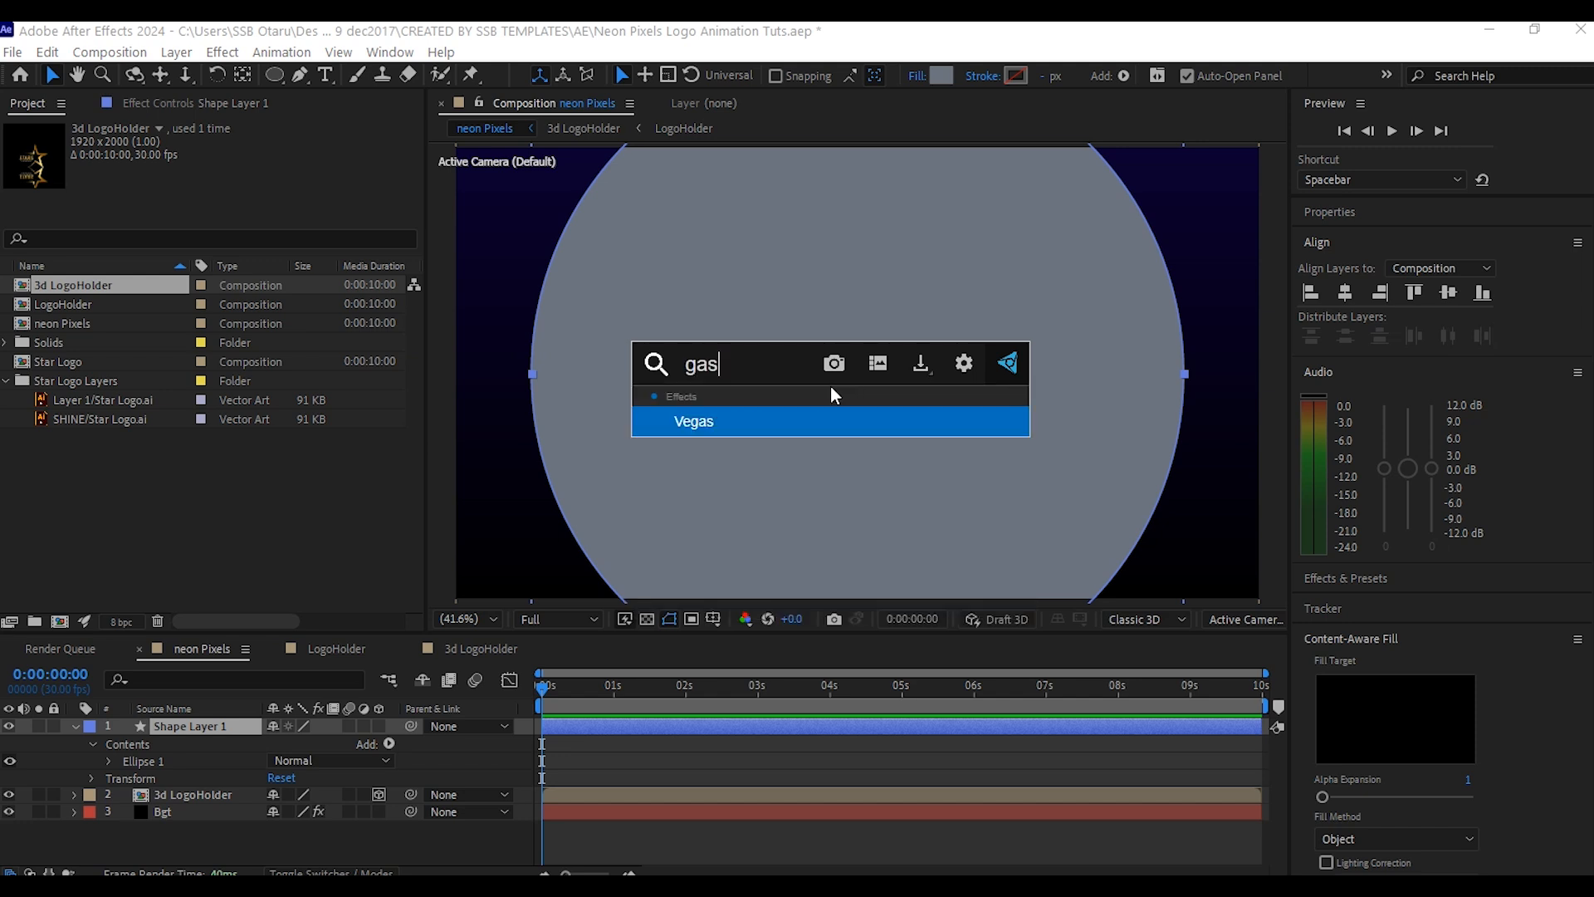
left_click(758, 452)
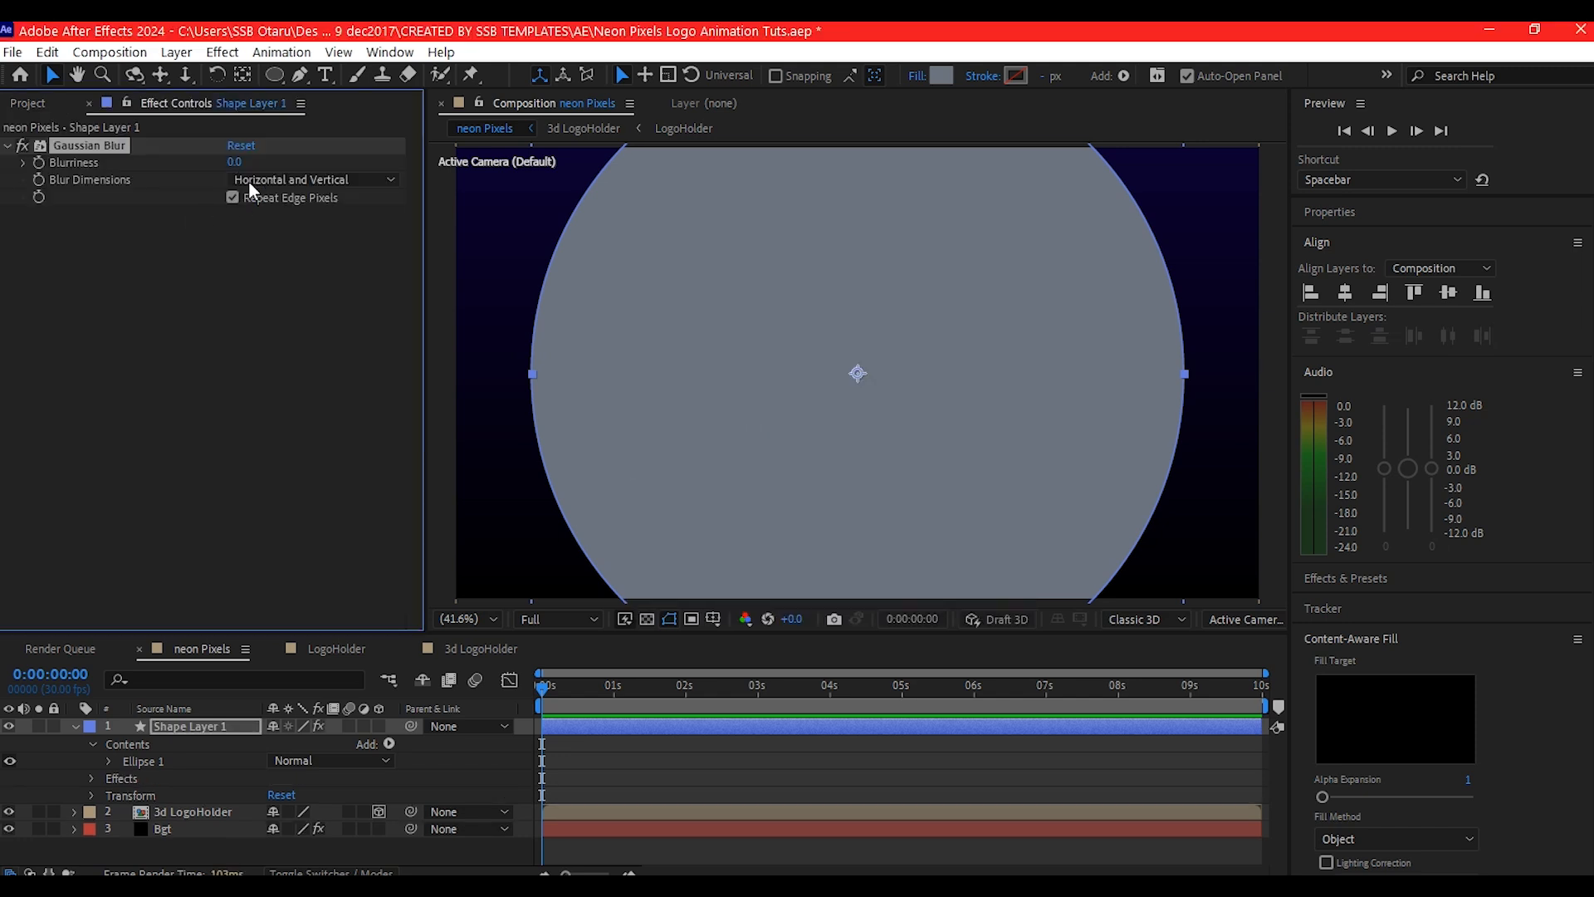
left_click(233, 163)
type("300")
key("Return")
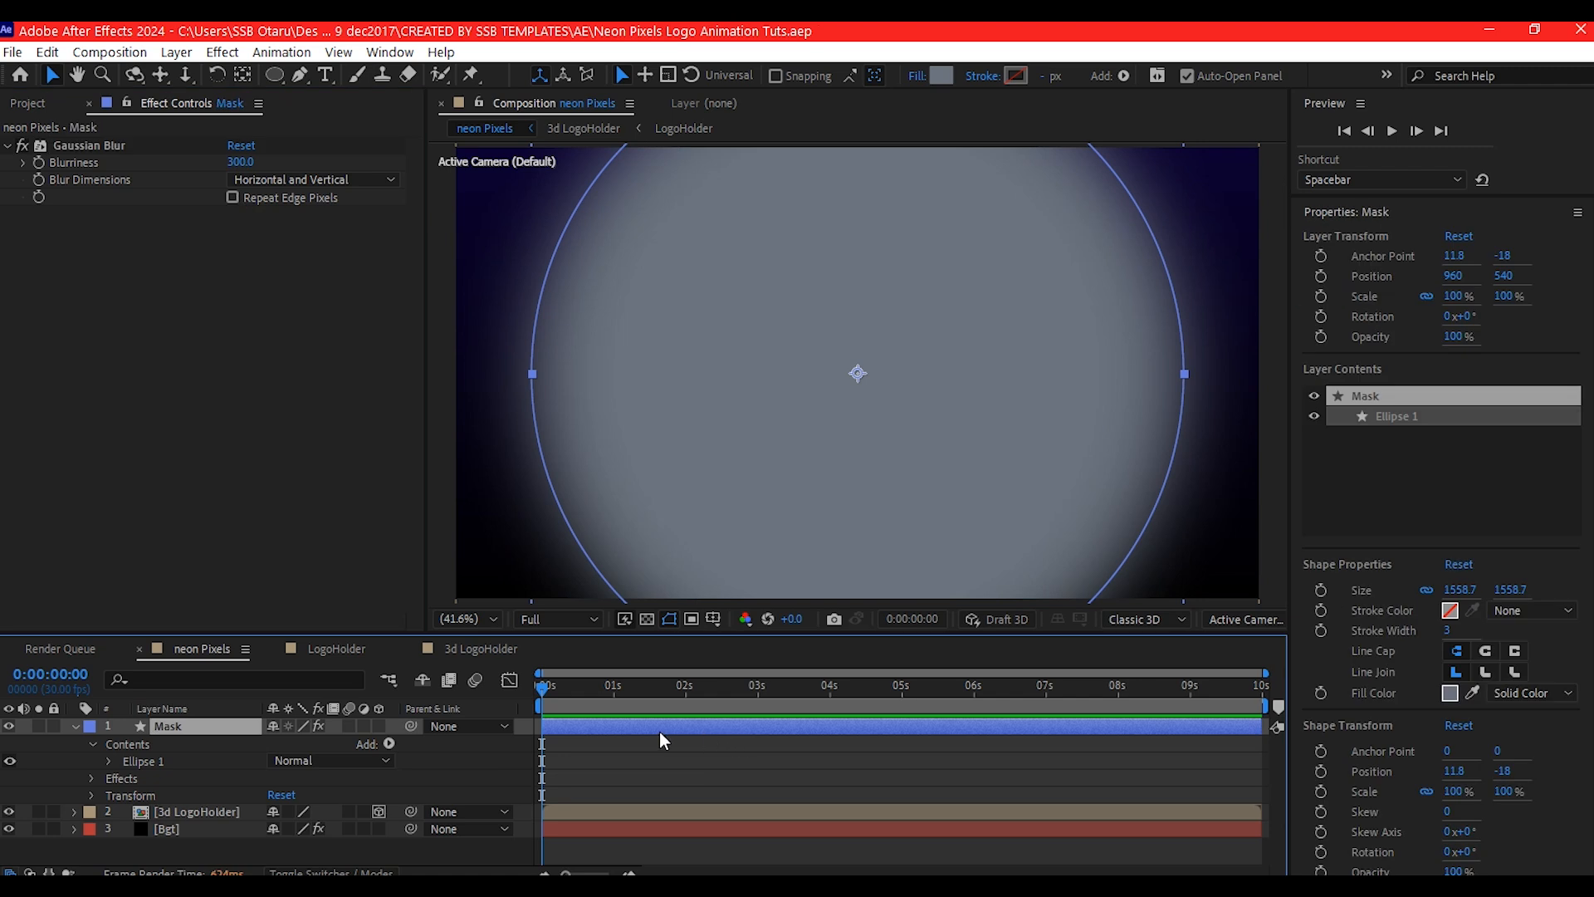
- Keyframe the Mask layer's scale from 0% at the start to 100% at about 4.3 seconds, and apply Easy Ease to both keyframes
key("s")
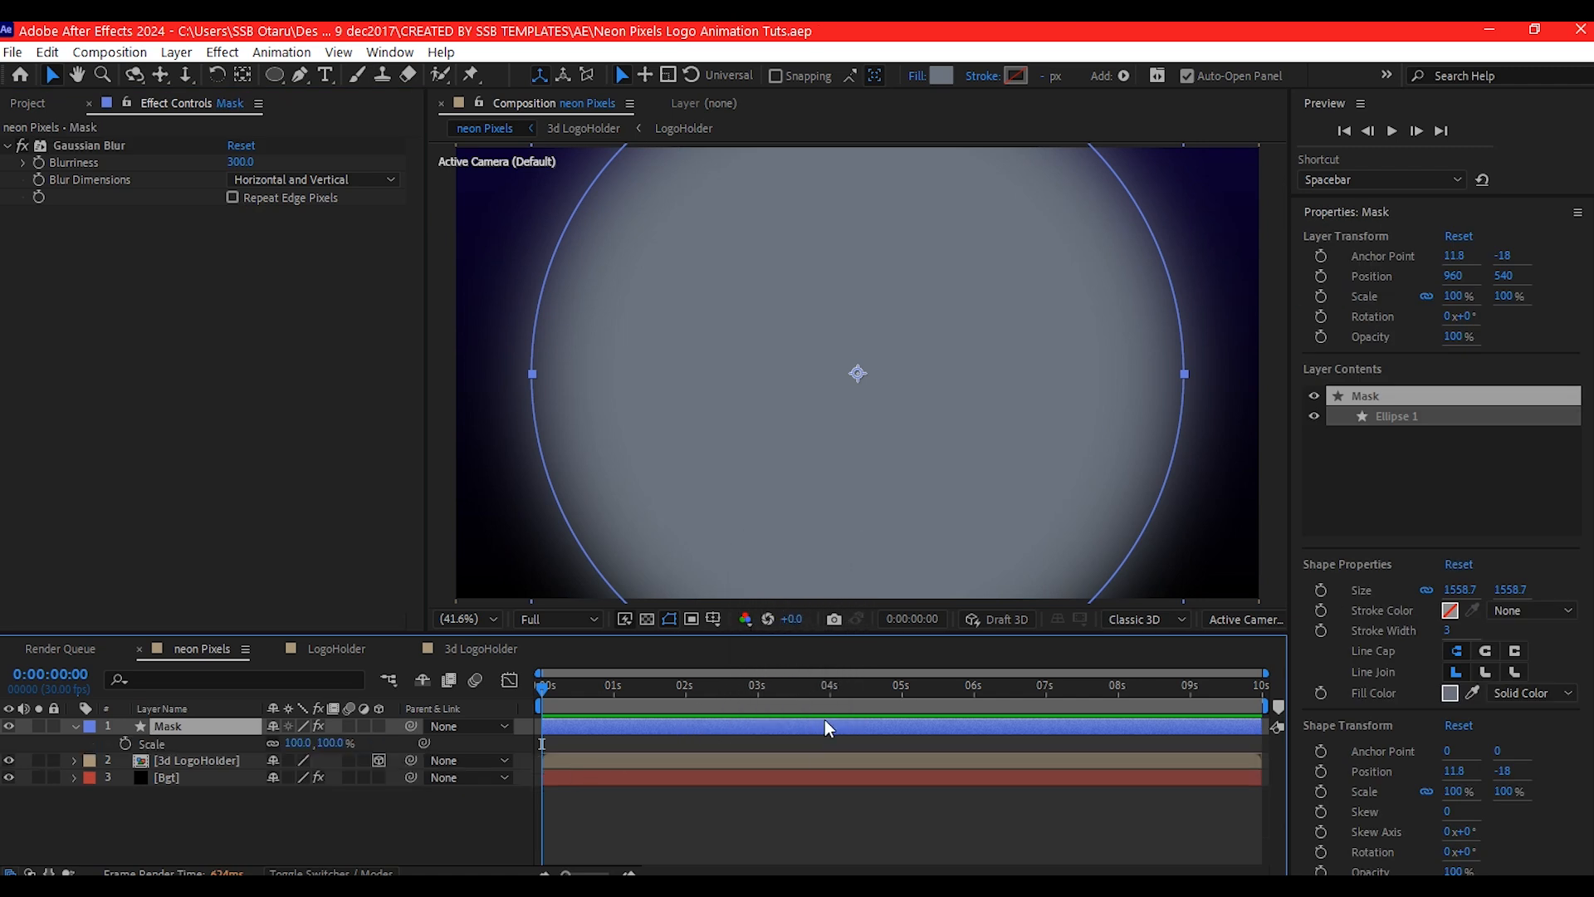
left_click(854, 686)
left_click(126, 743)
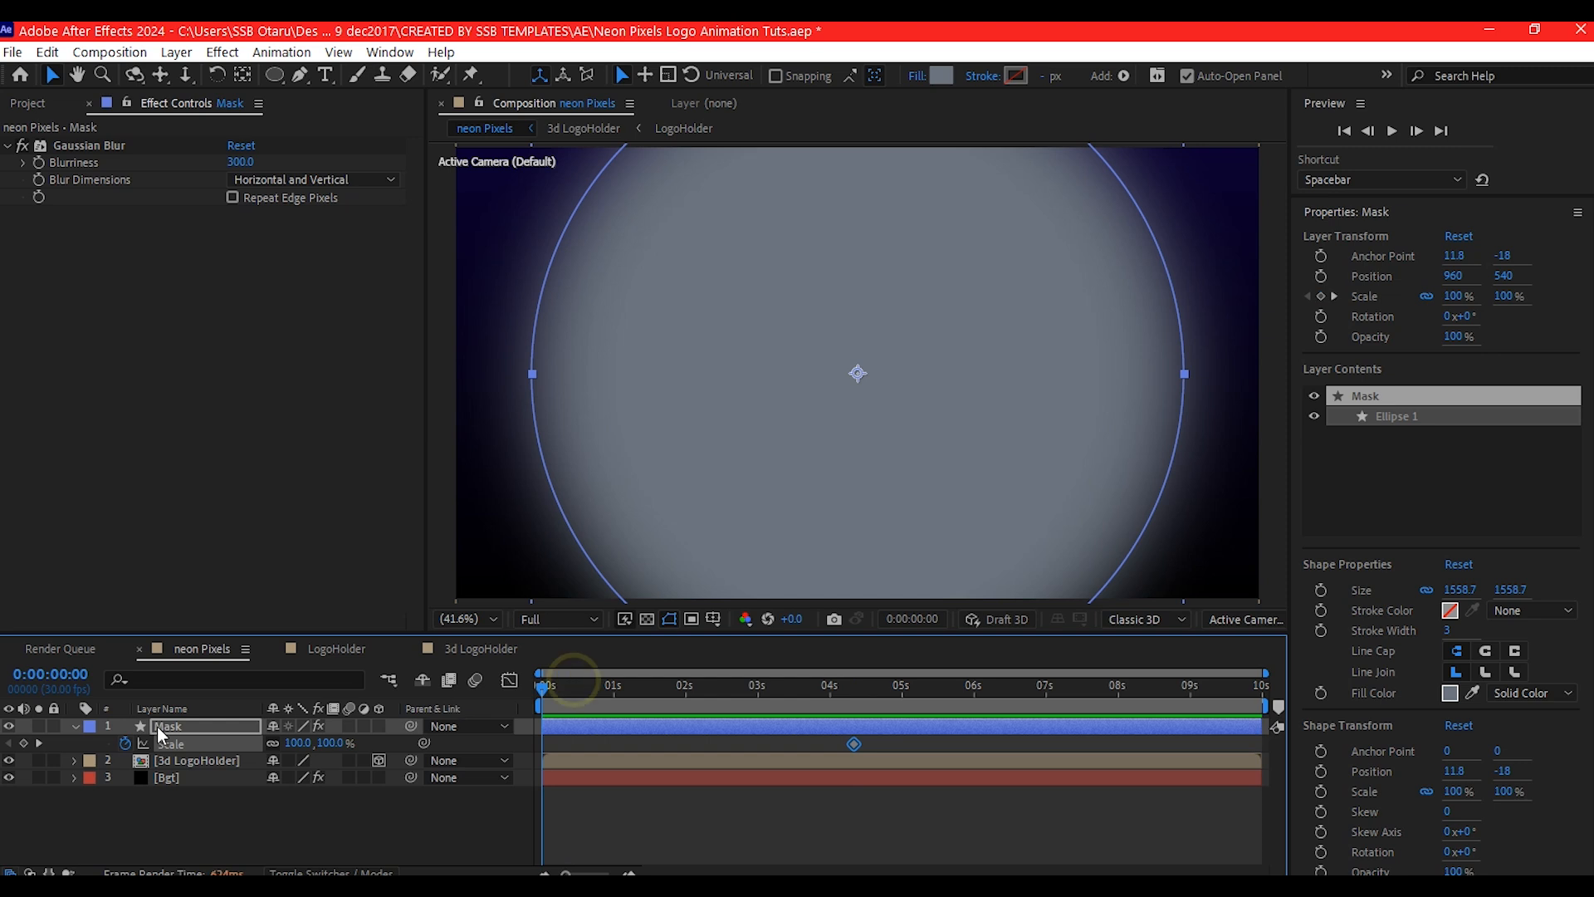
left_click(294, 745)
type("0")
key("Return")
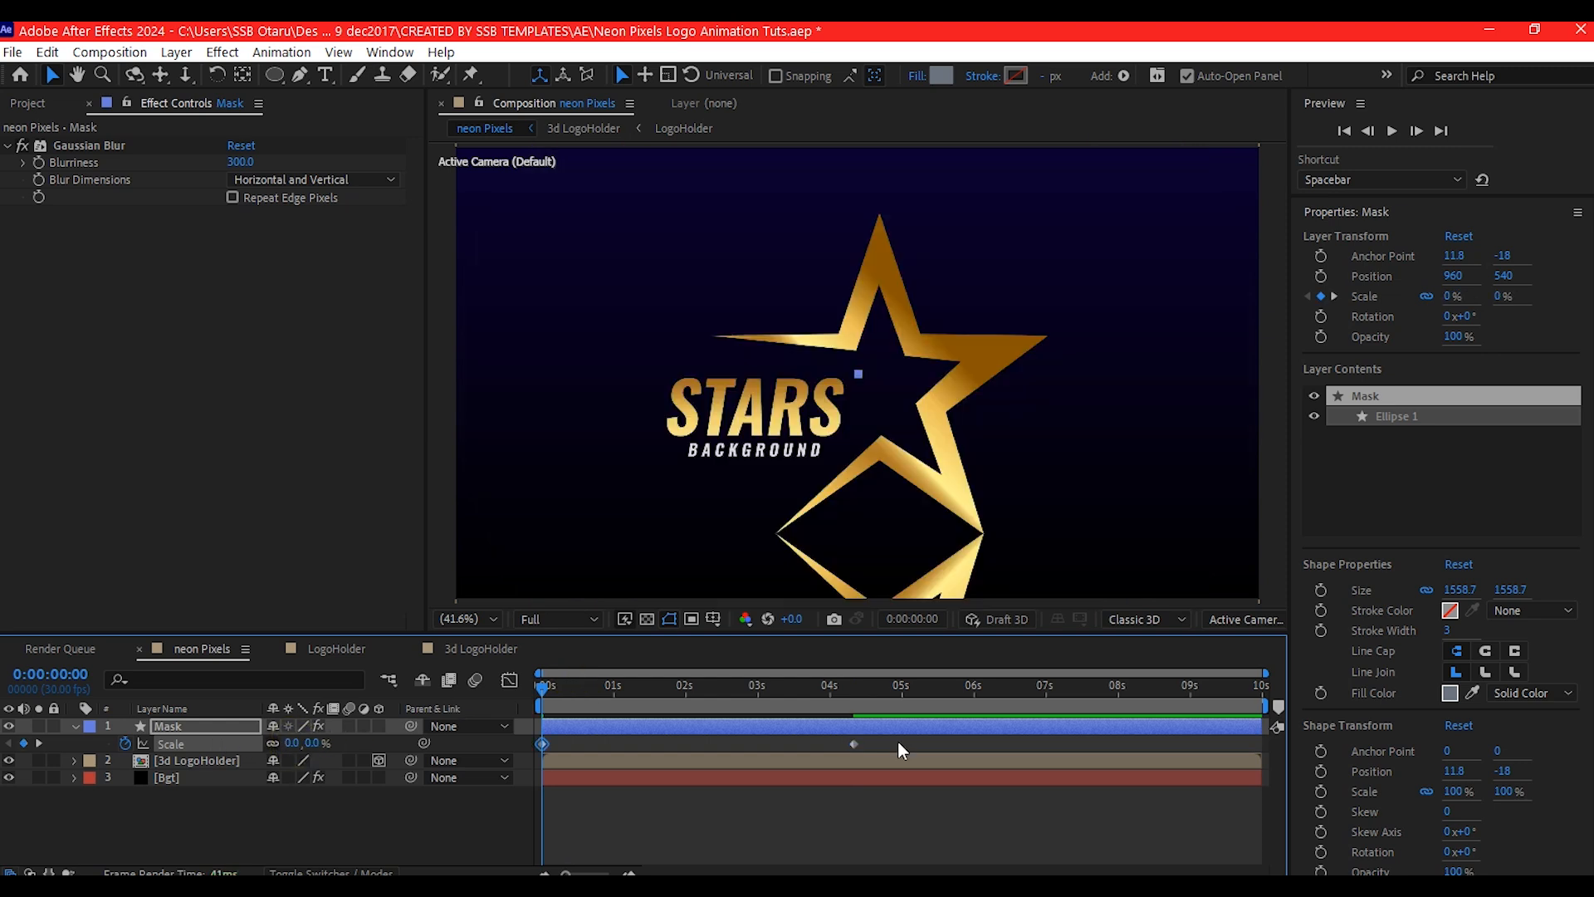
left_click_drag(900, 742, 505, 765)
key("F9")
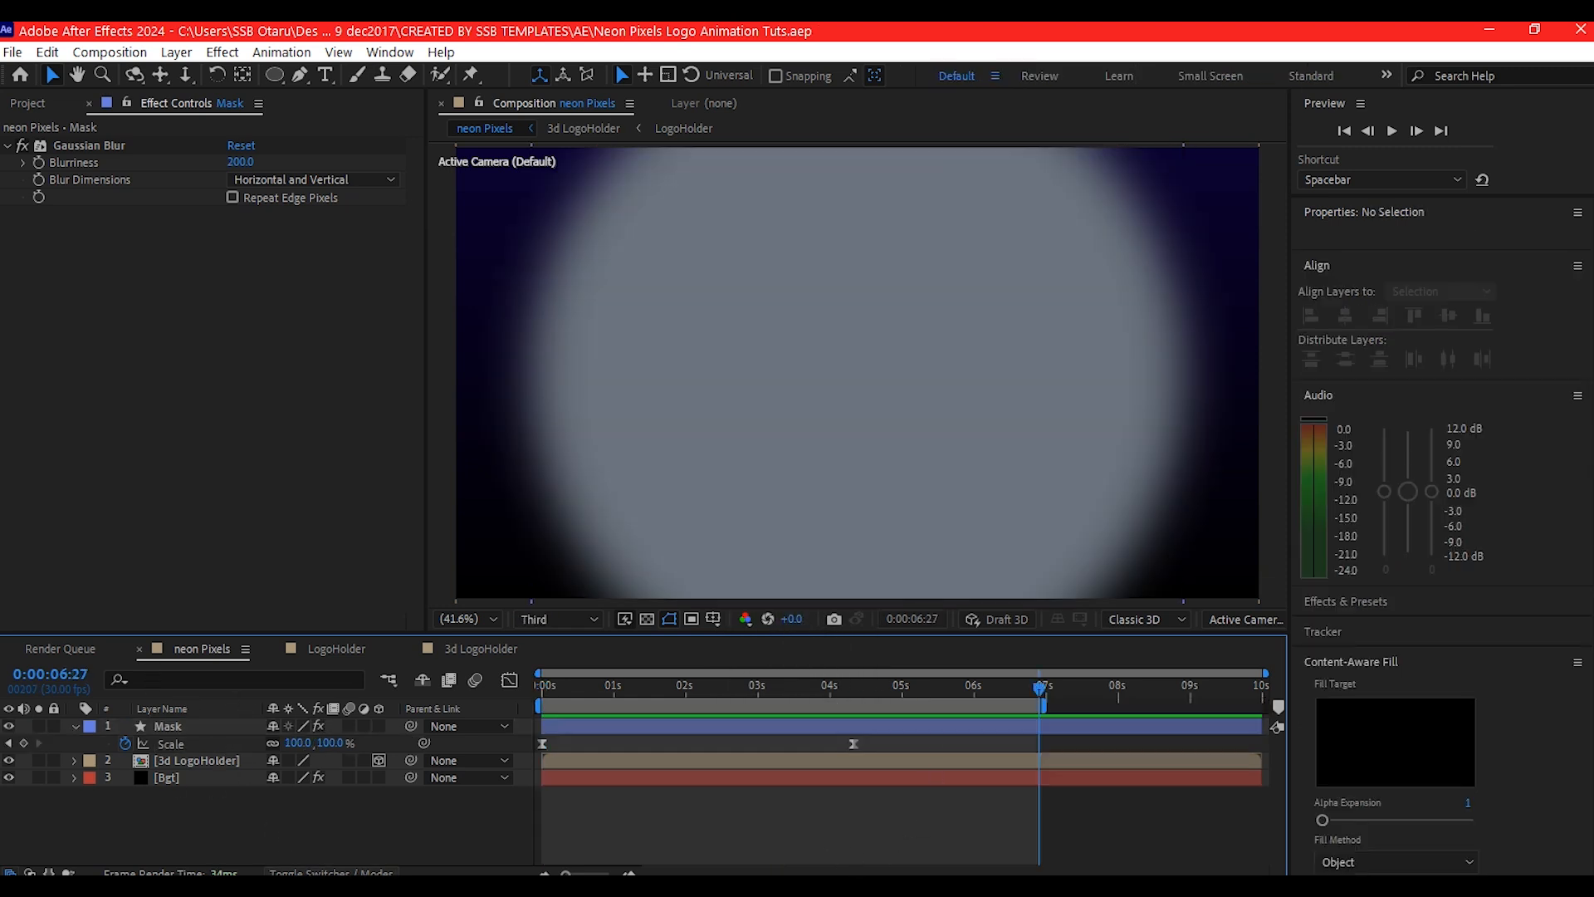
- Set the Mask layer as the track matte of the 3d LogoHolder layer
left_click(330, 871)
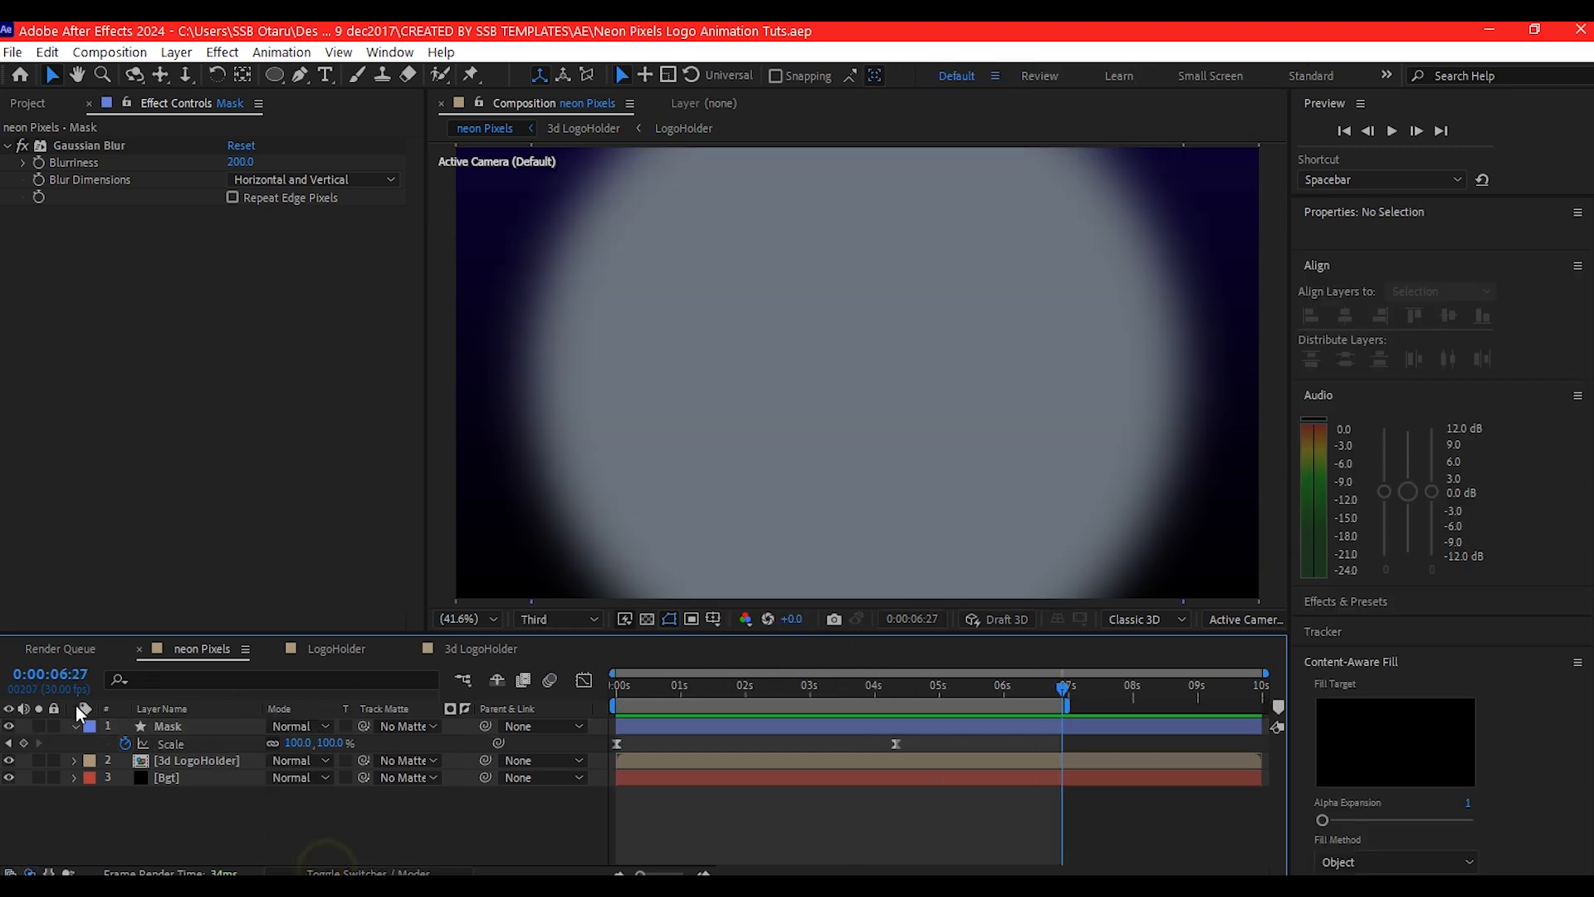
left_click(195, 759)
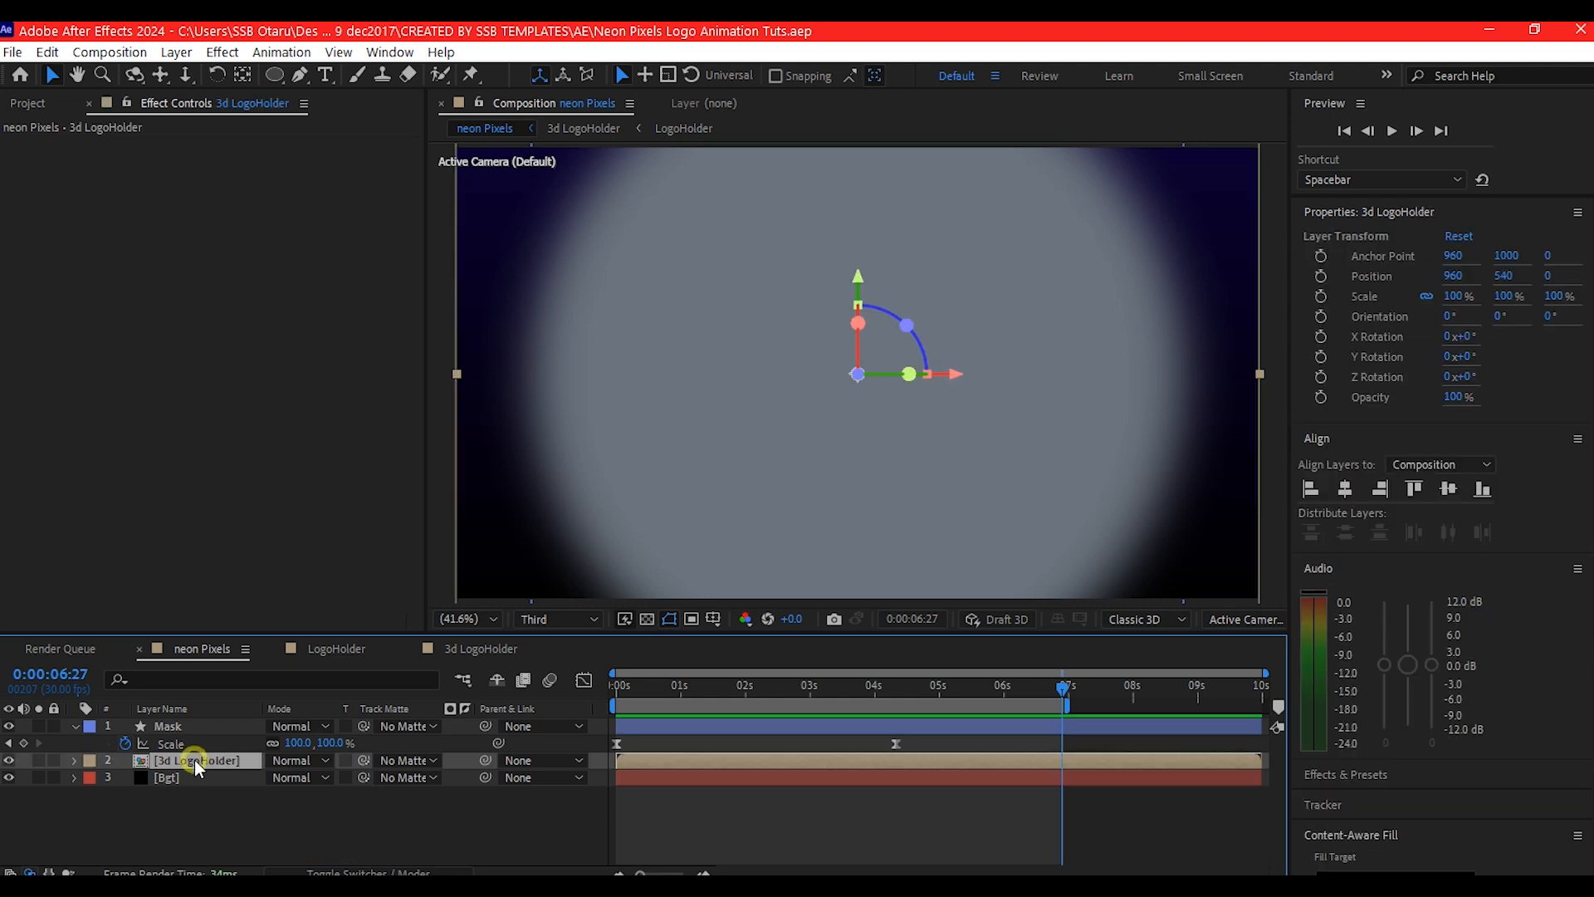
left_click(402, 761)
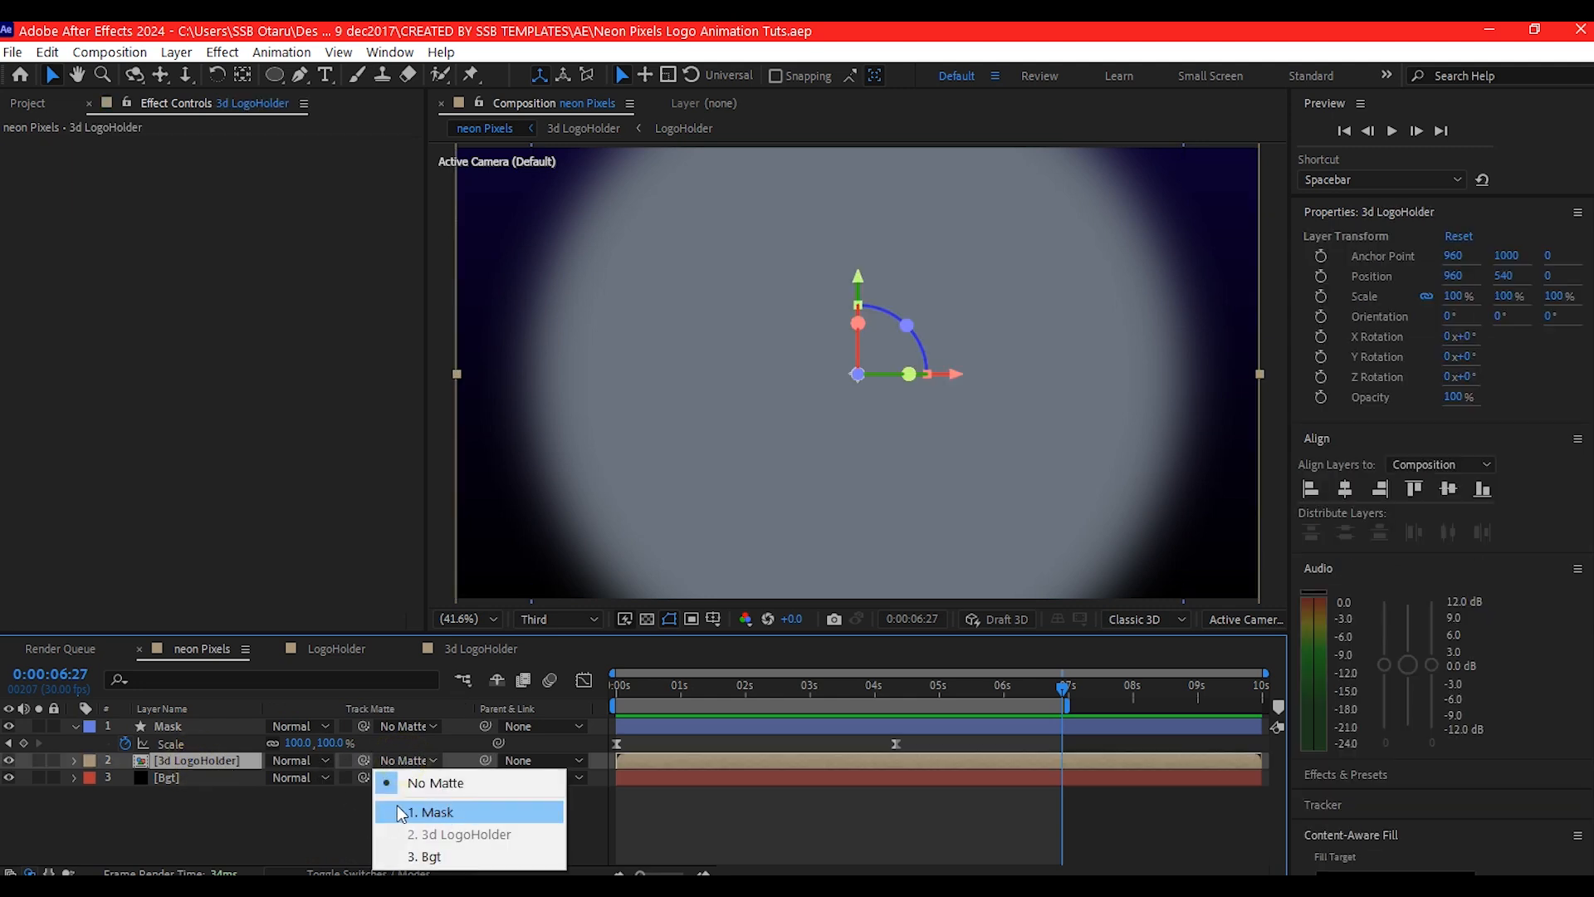
left_click(440, 814)
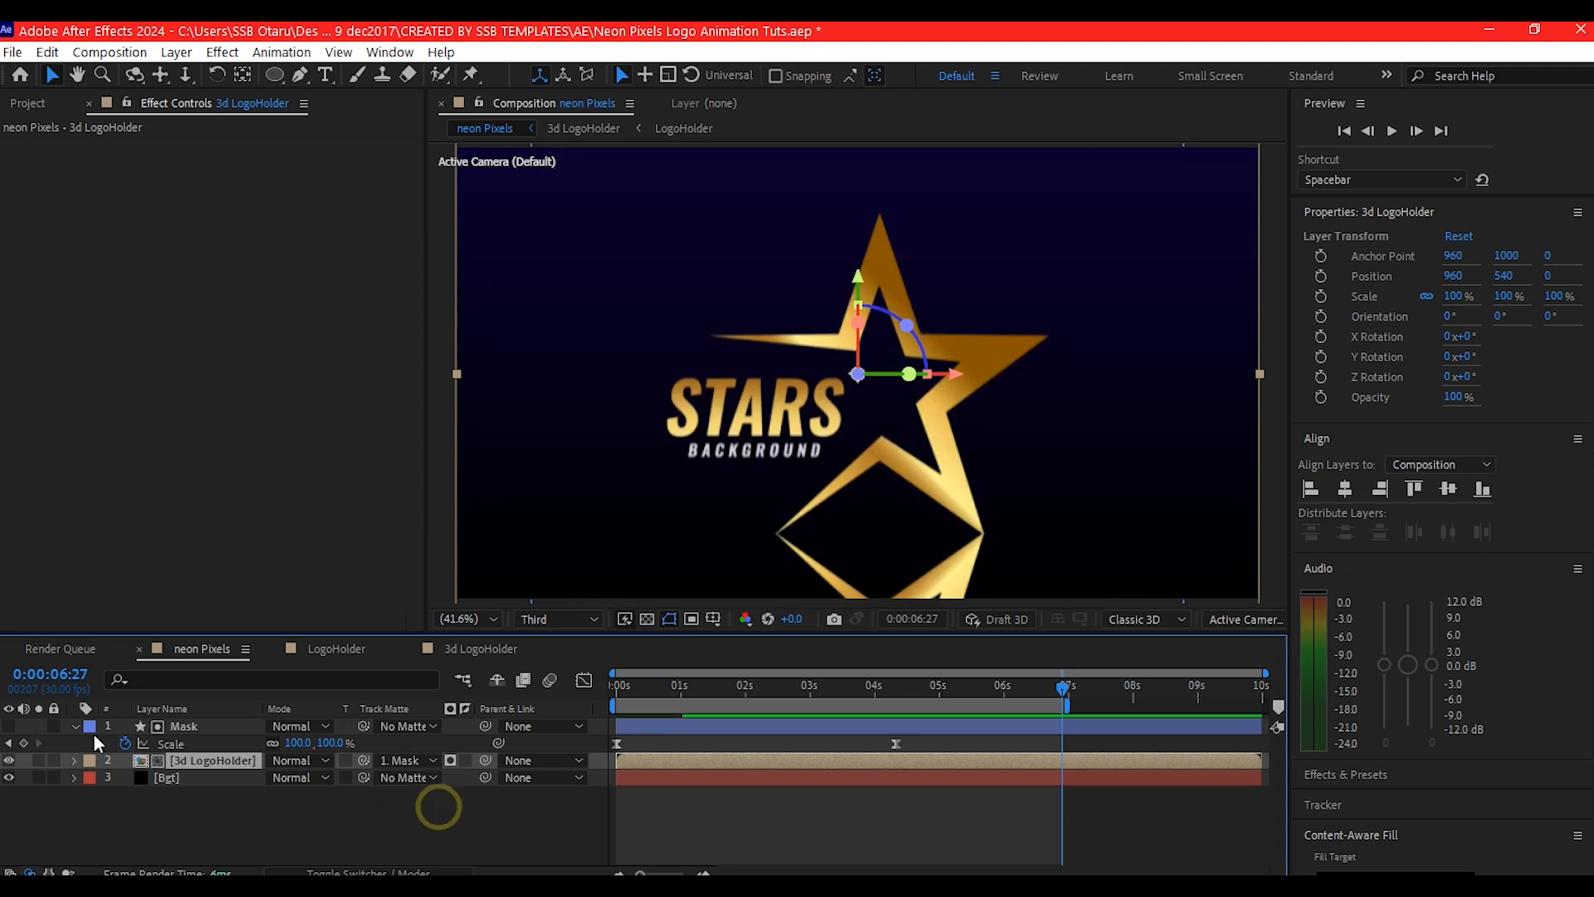
- Collapse the Mask layer's properties and duplicate the layer
left_click(171, 725)
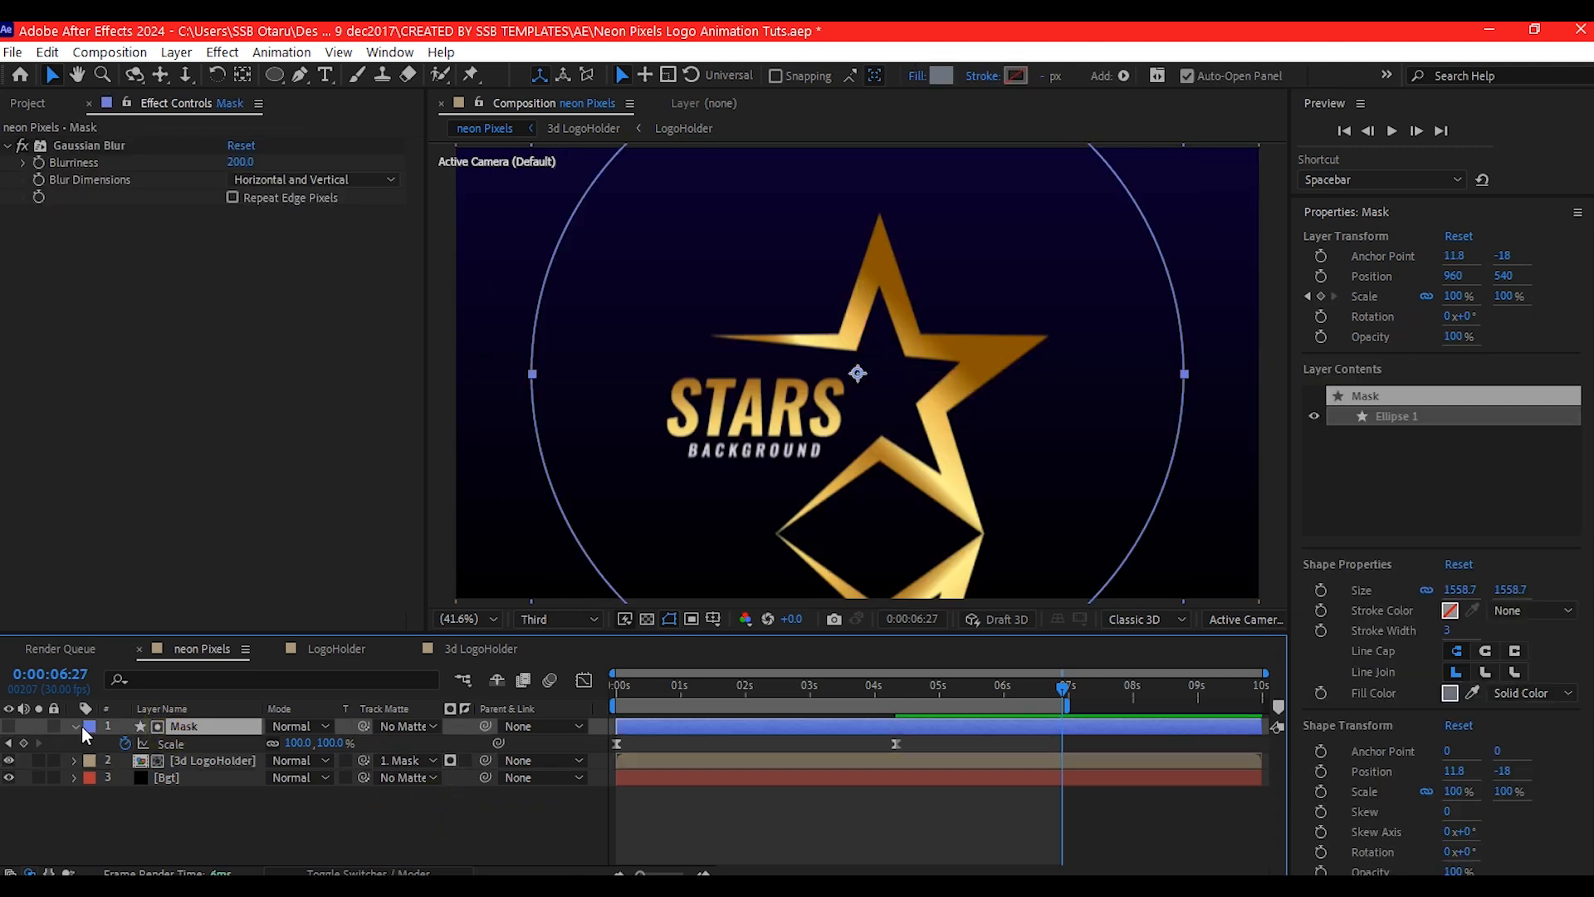
left_click(76, 726)
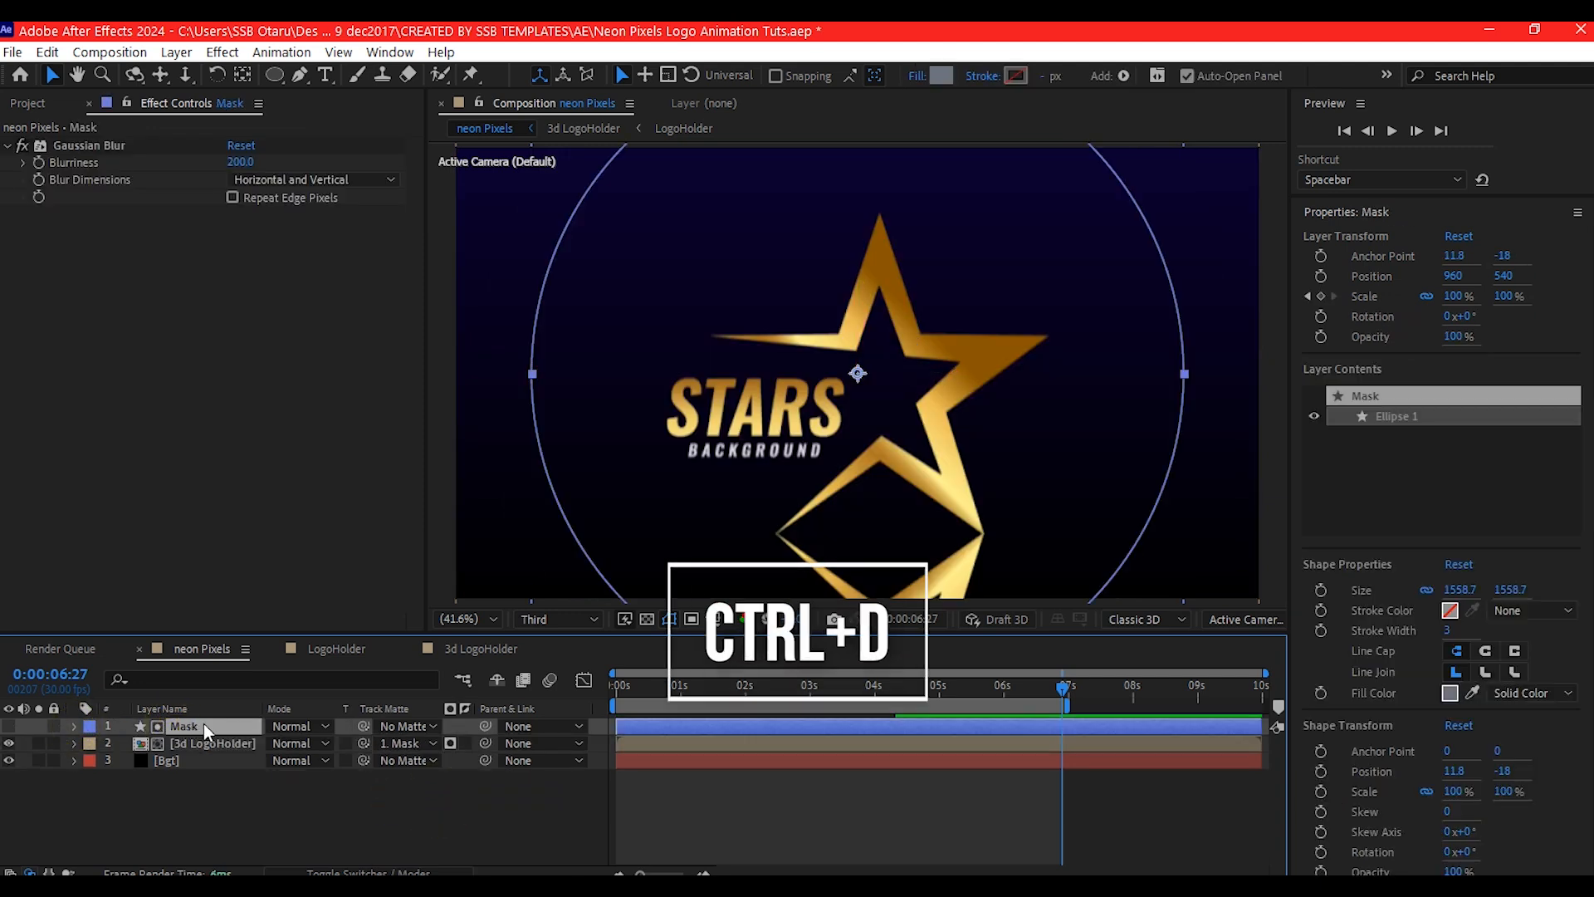
key("ctrl+d")
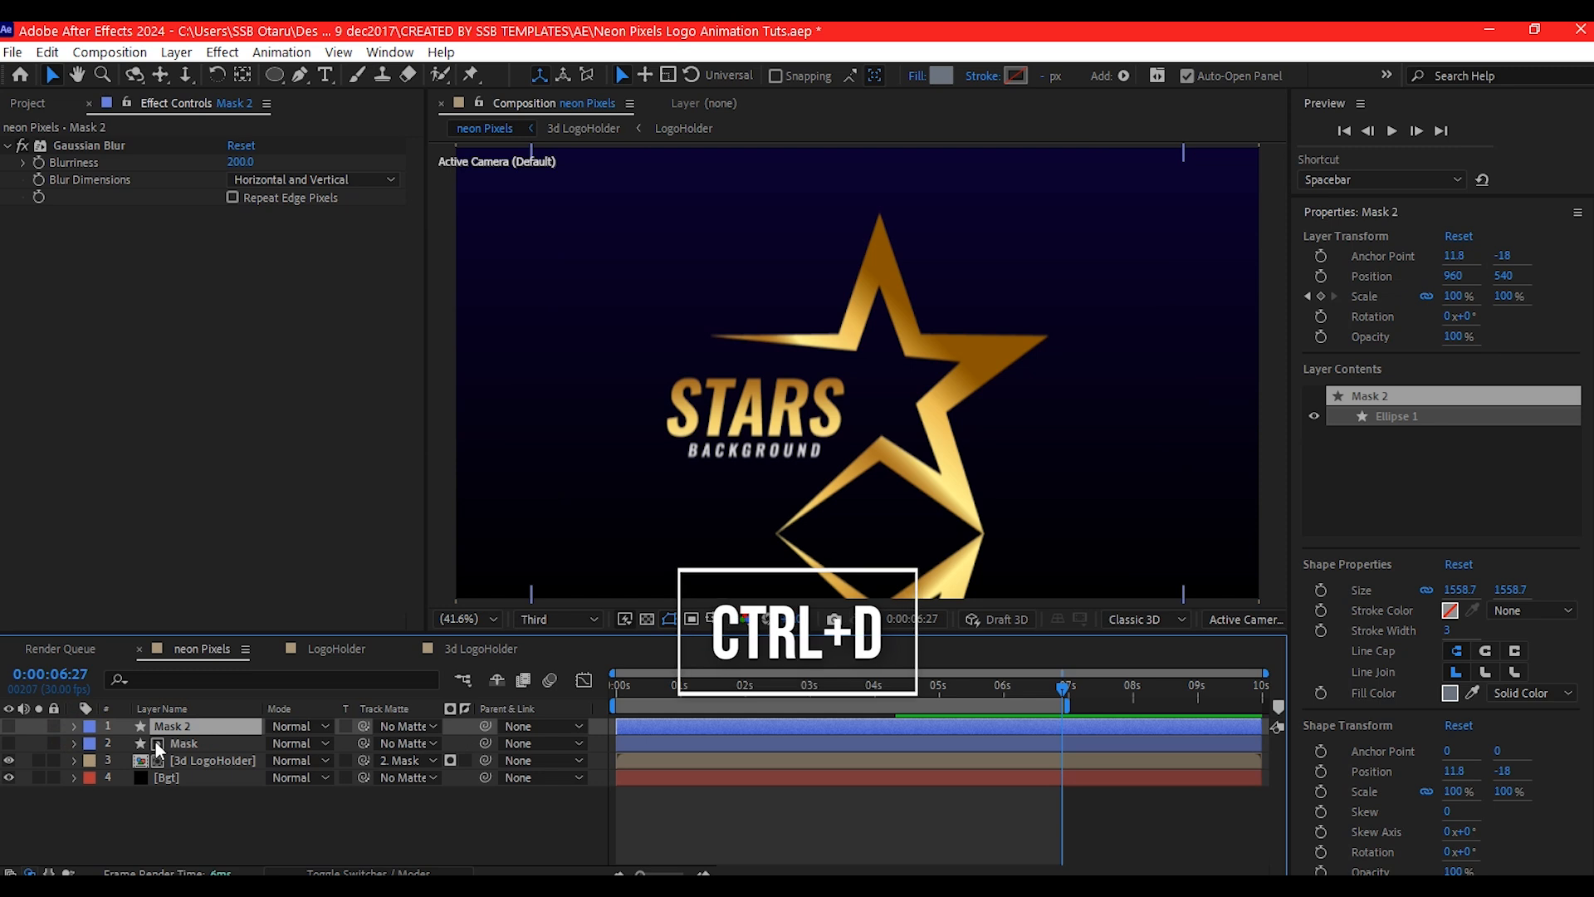
- Pre-compose the original Mask layer together with the 3d LogoHolder layer as MaskLogo
left_click(181, 741)
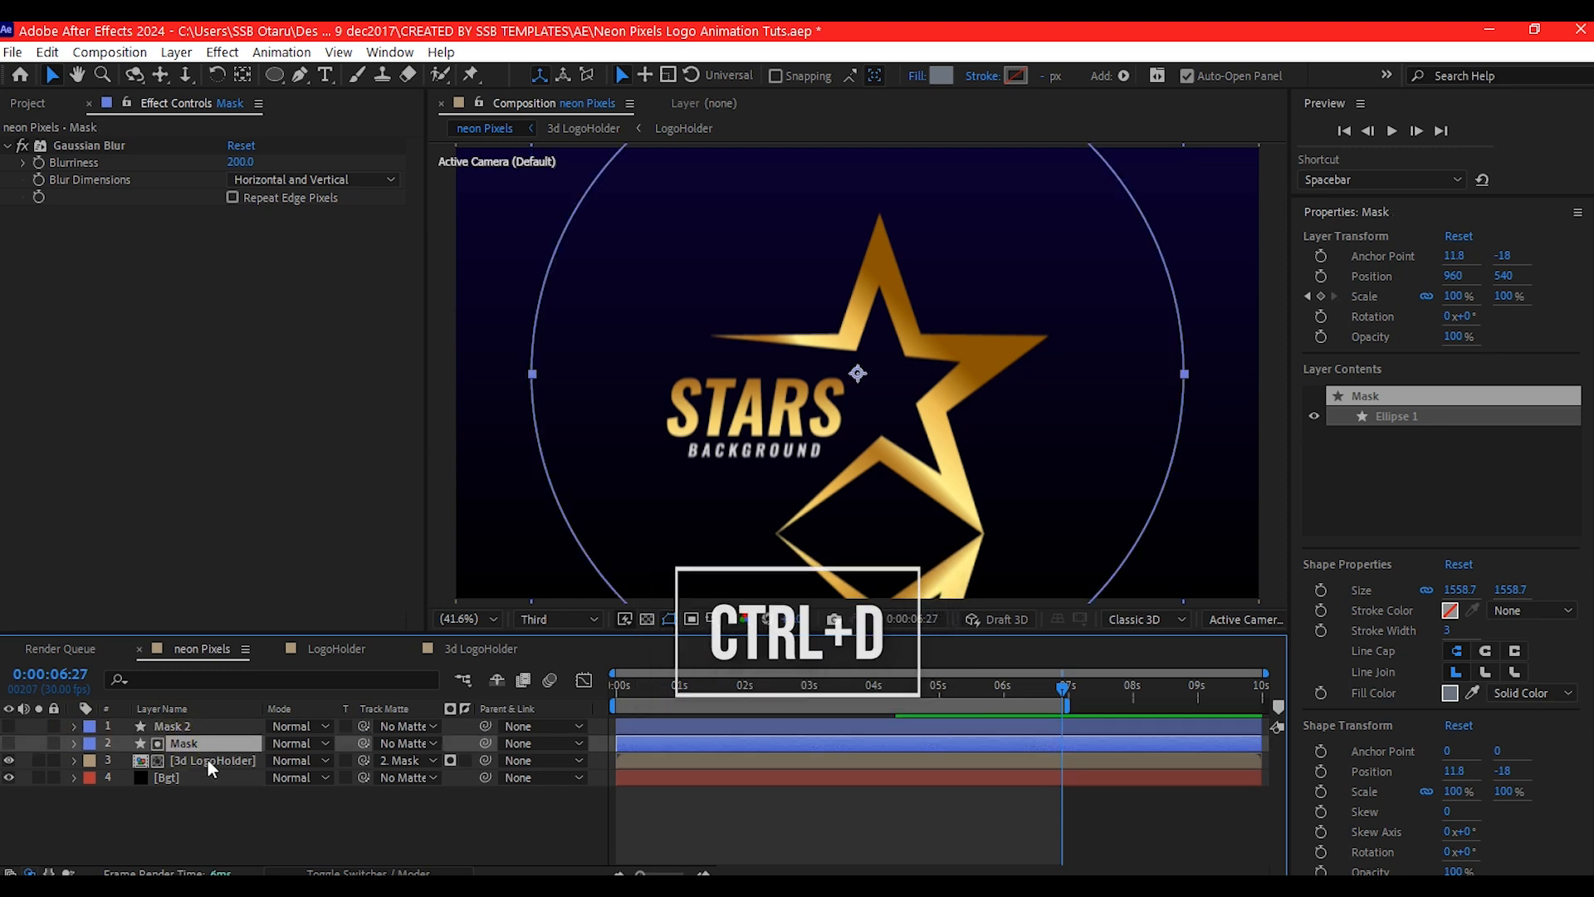
left_click(207, 759, "ctrl")
key("ctrl+shift+c")
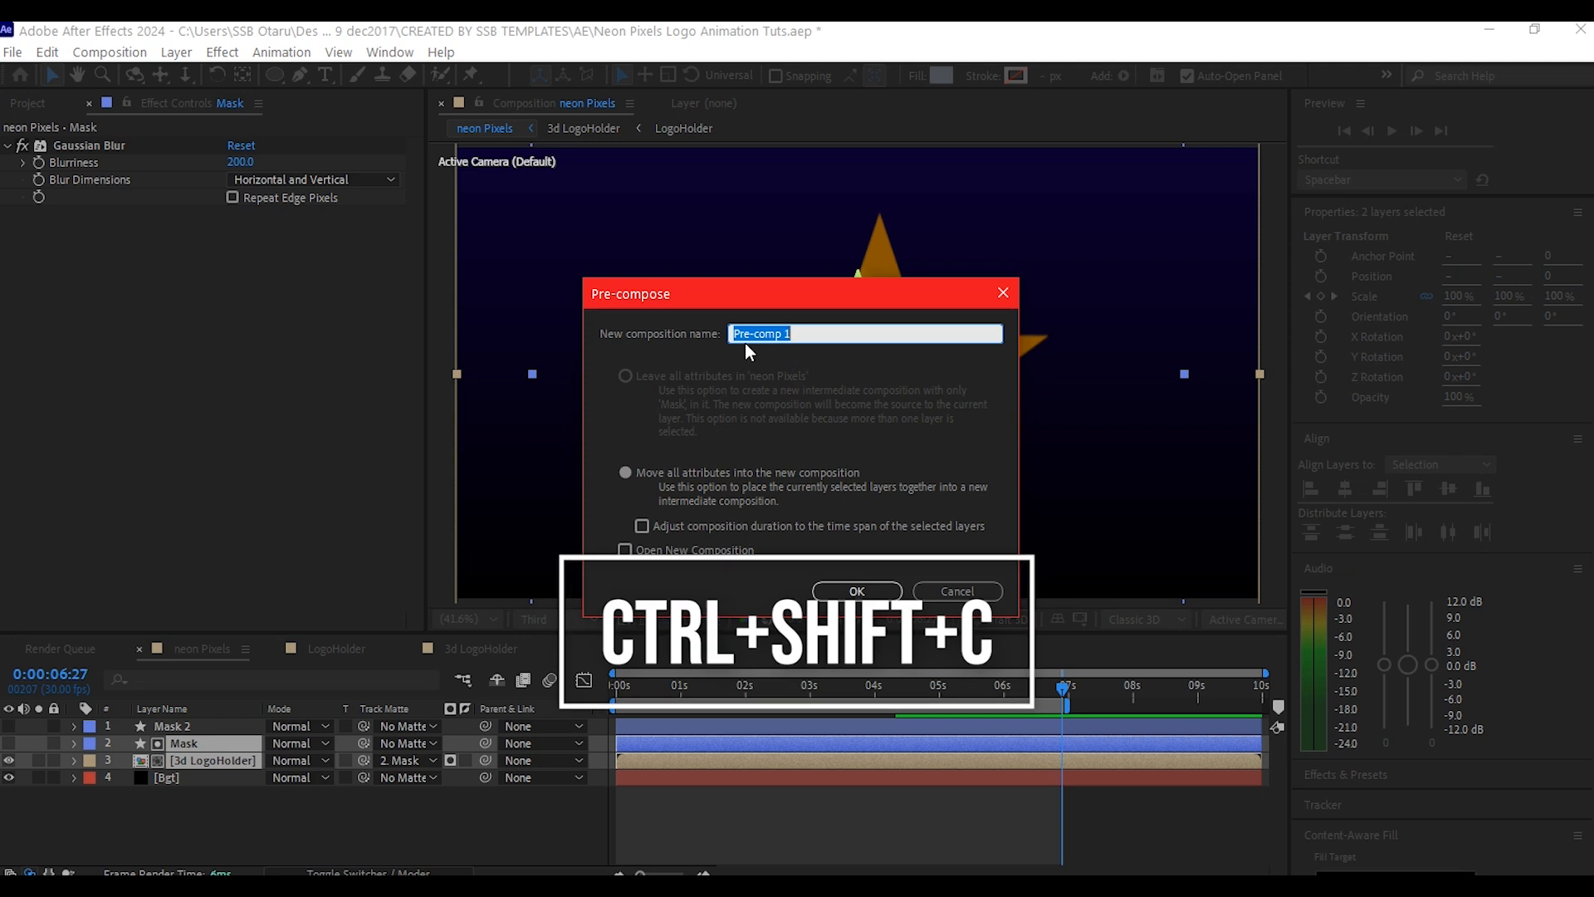
type("MaskLogo")
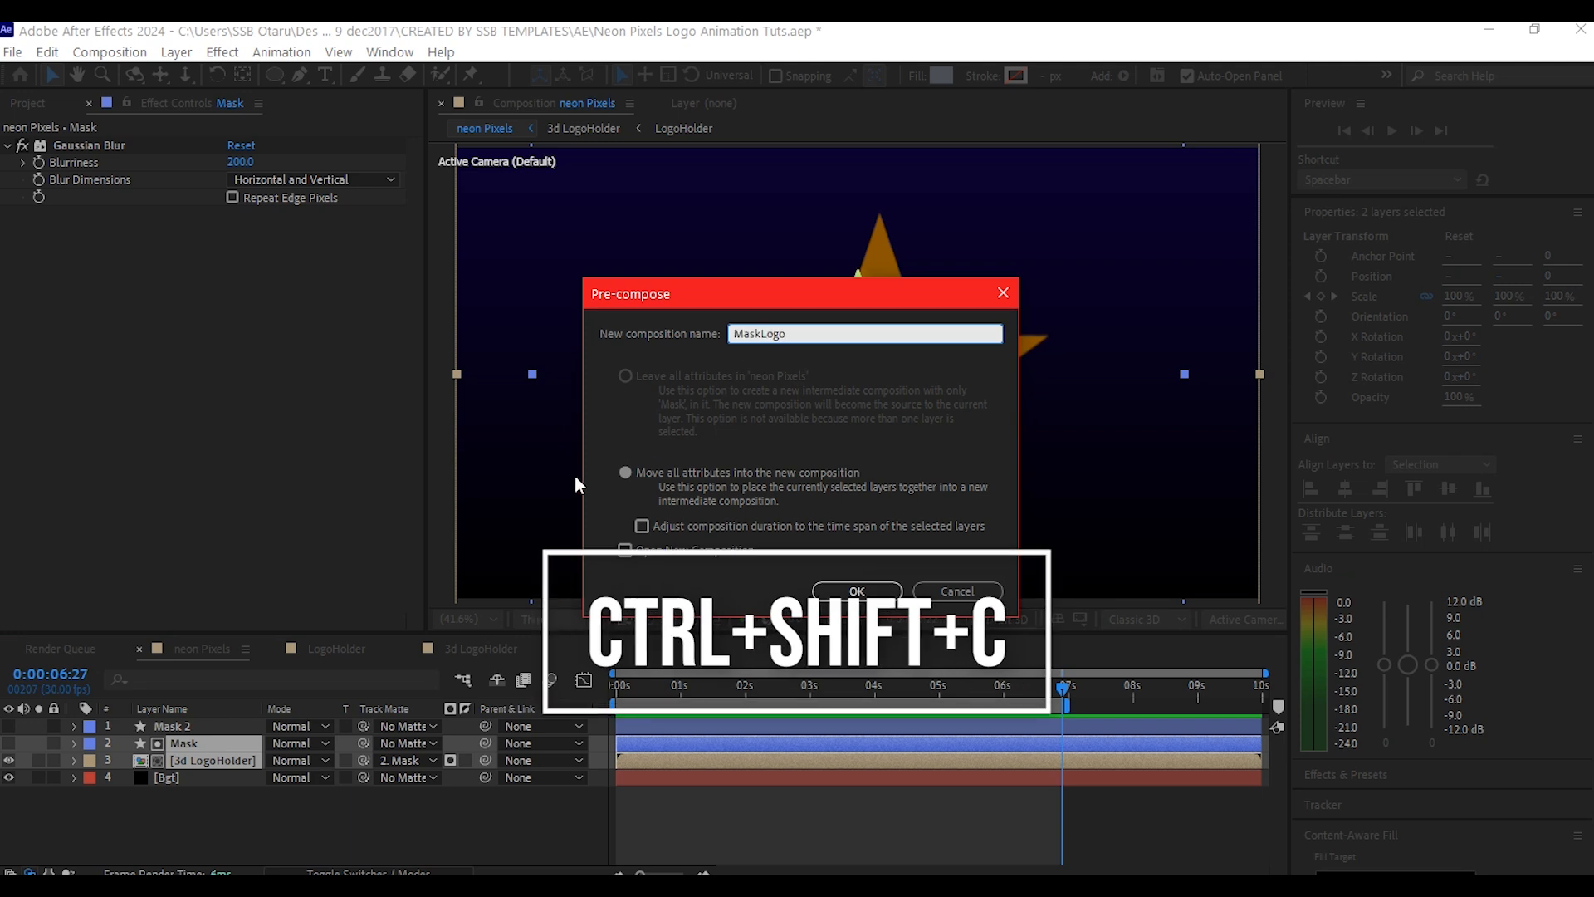
left_click(862, 588)
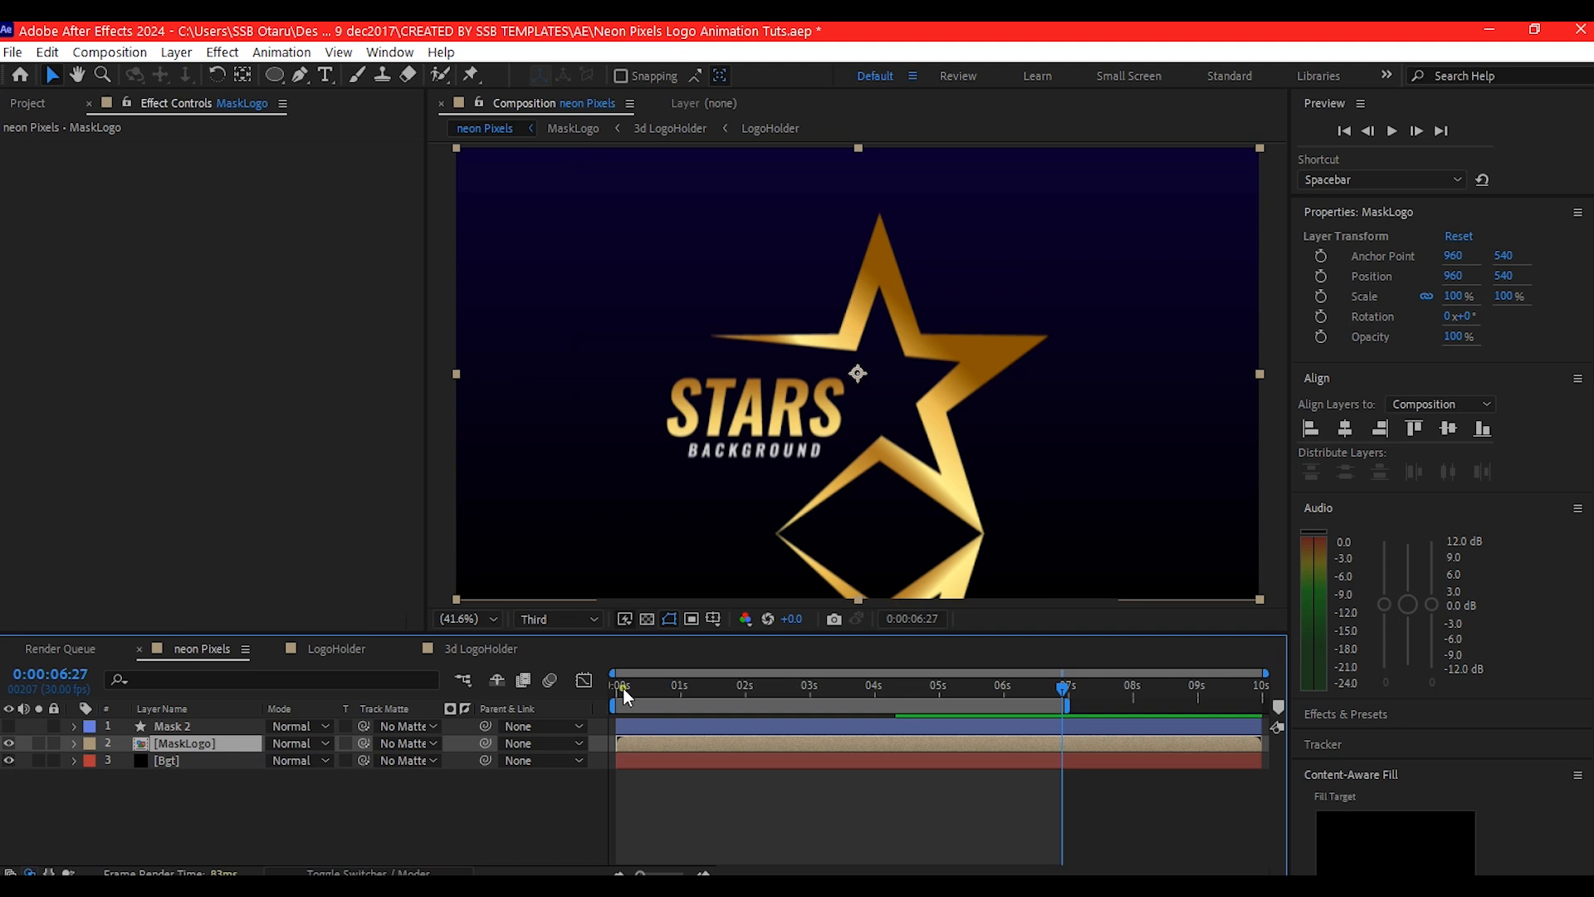
- Make the MaskLogo layer 3D
left_click_drag(622, 687, 775, 660)
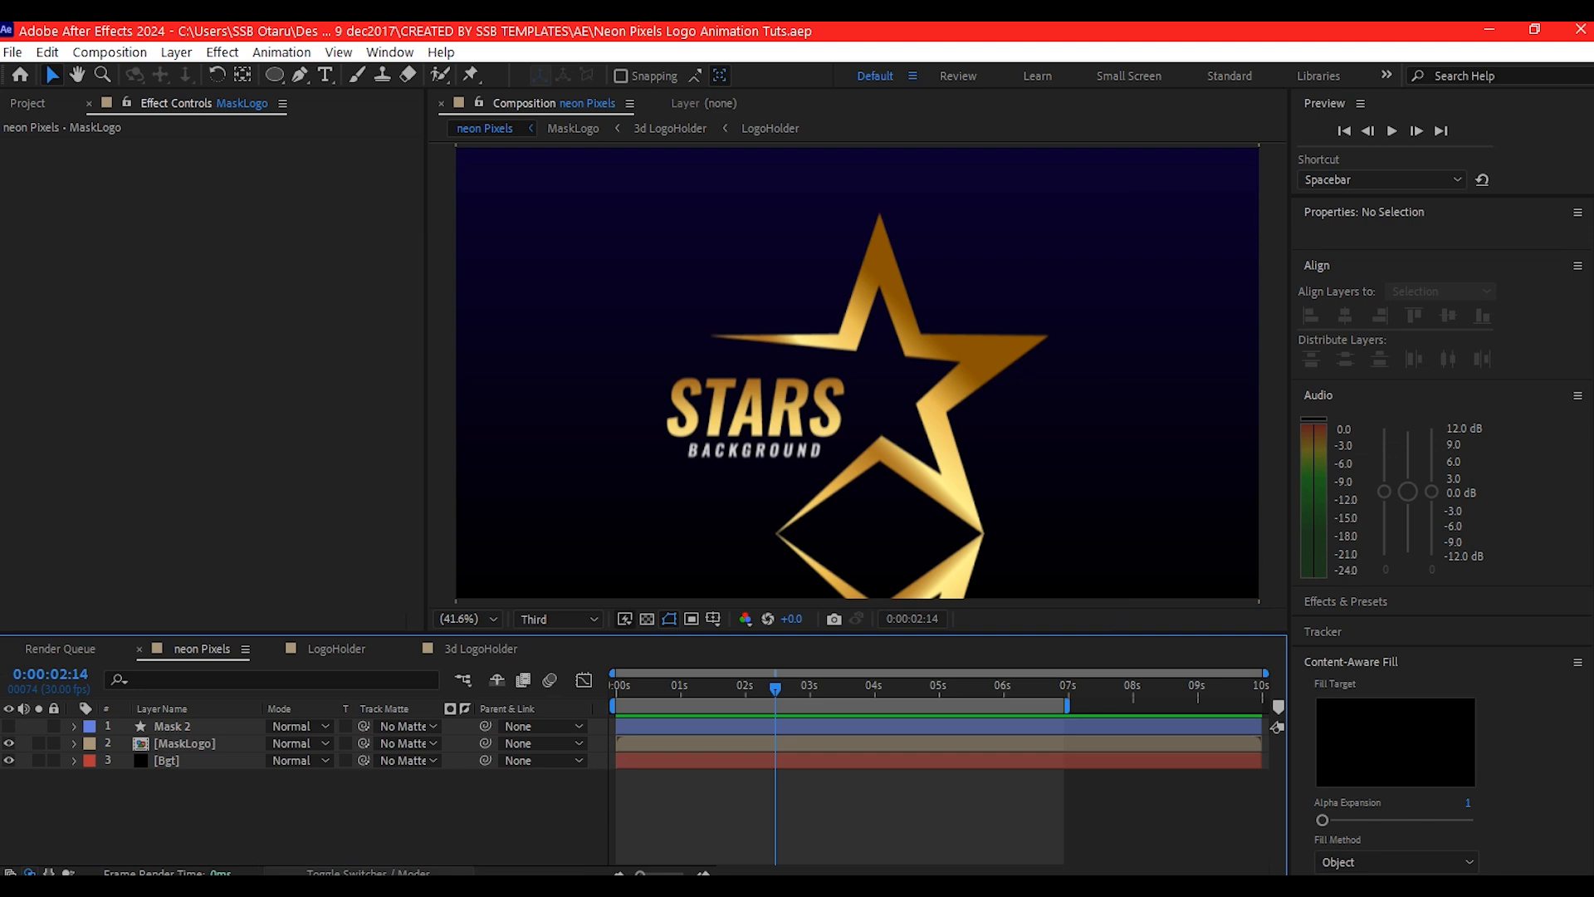
left_click(363, 872)
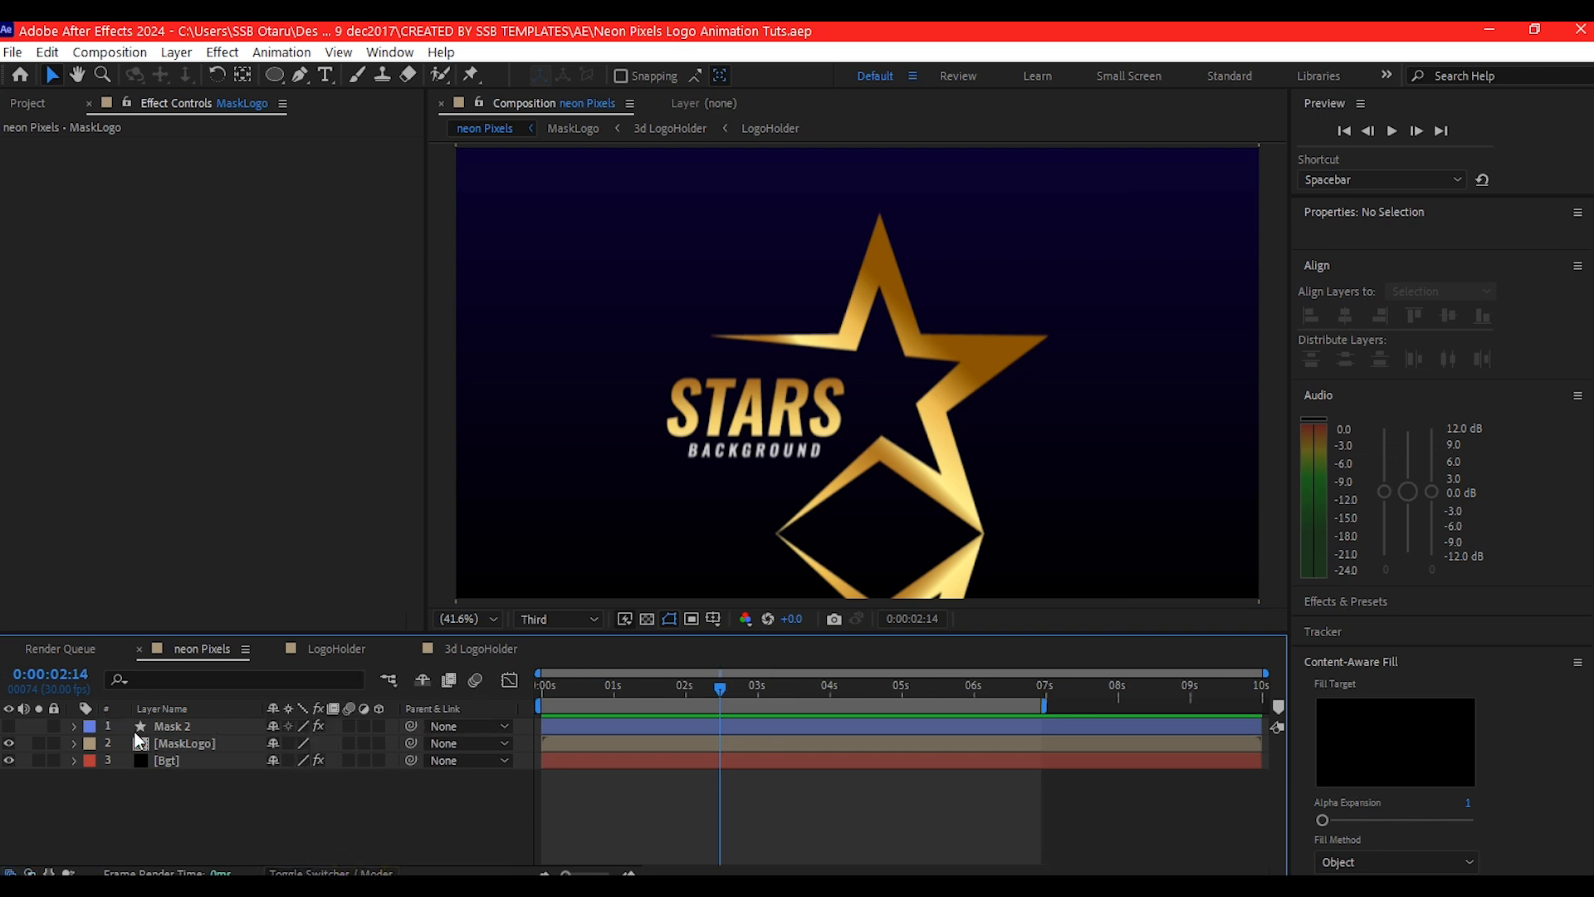
left_click(167, 744)
left_click(379, 740)
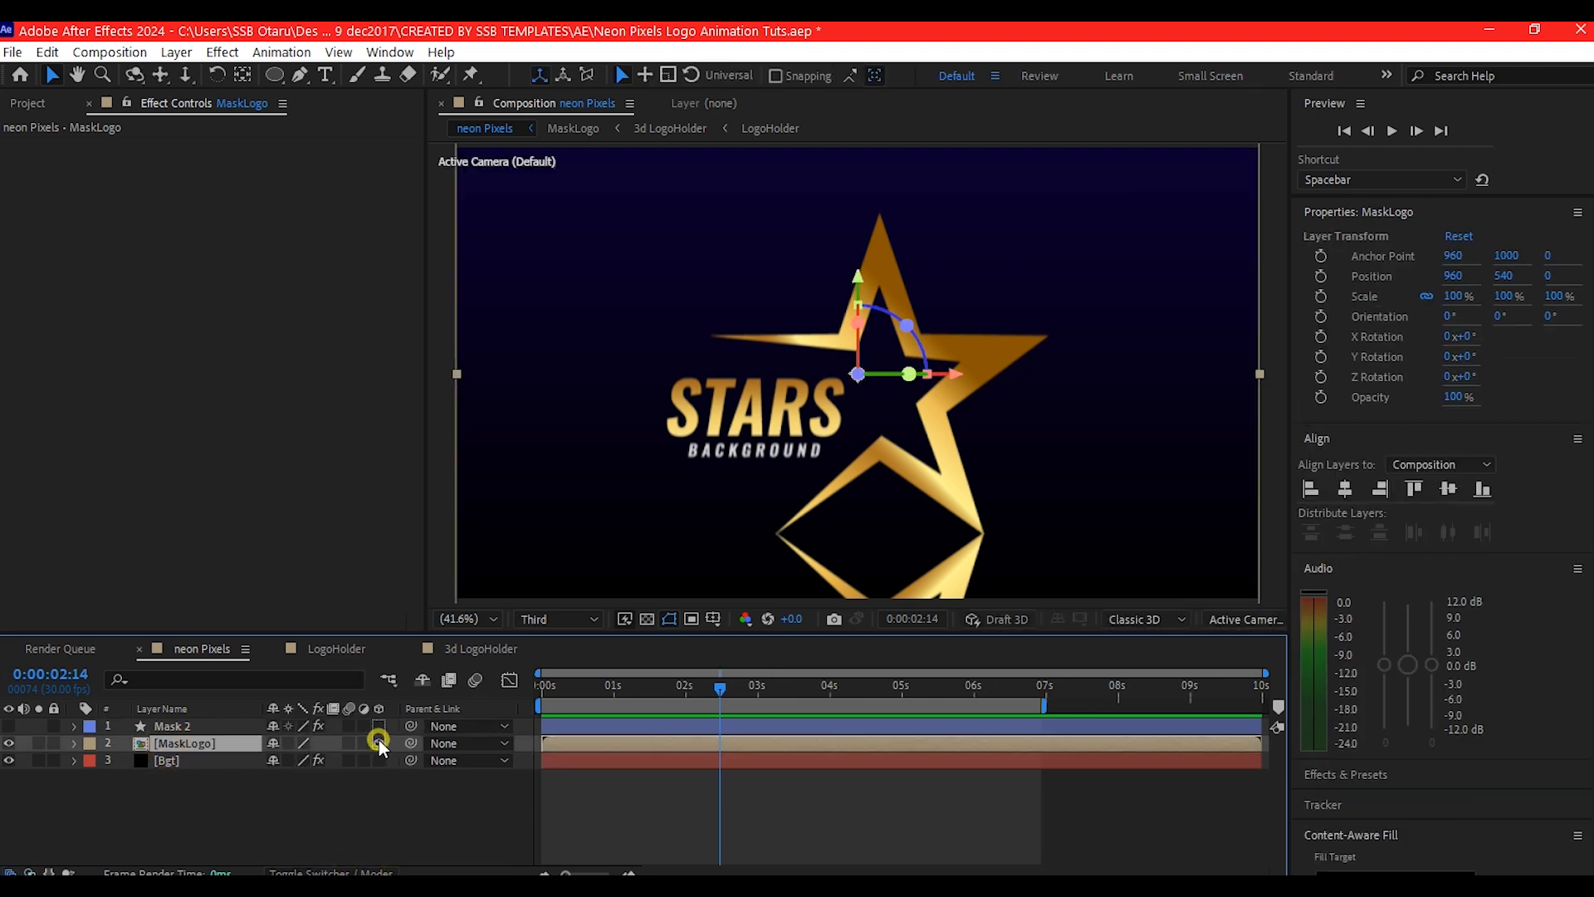
- Add a two-node camera with the 35mm preset to the composition
right_click(352, 800)
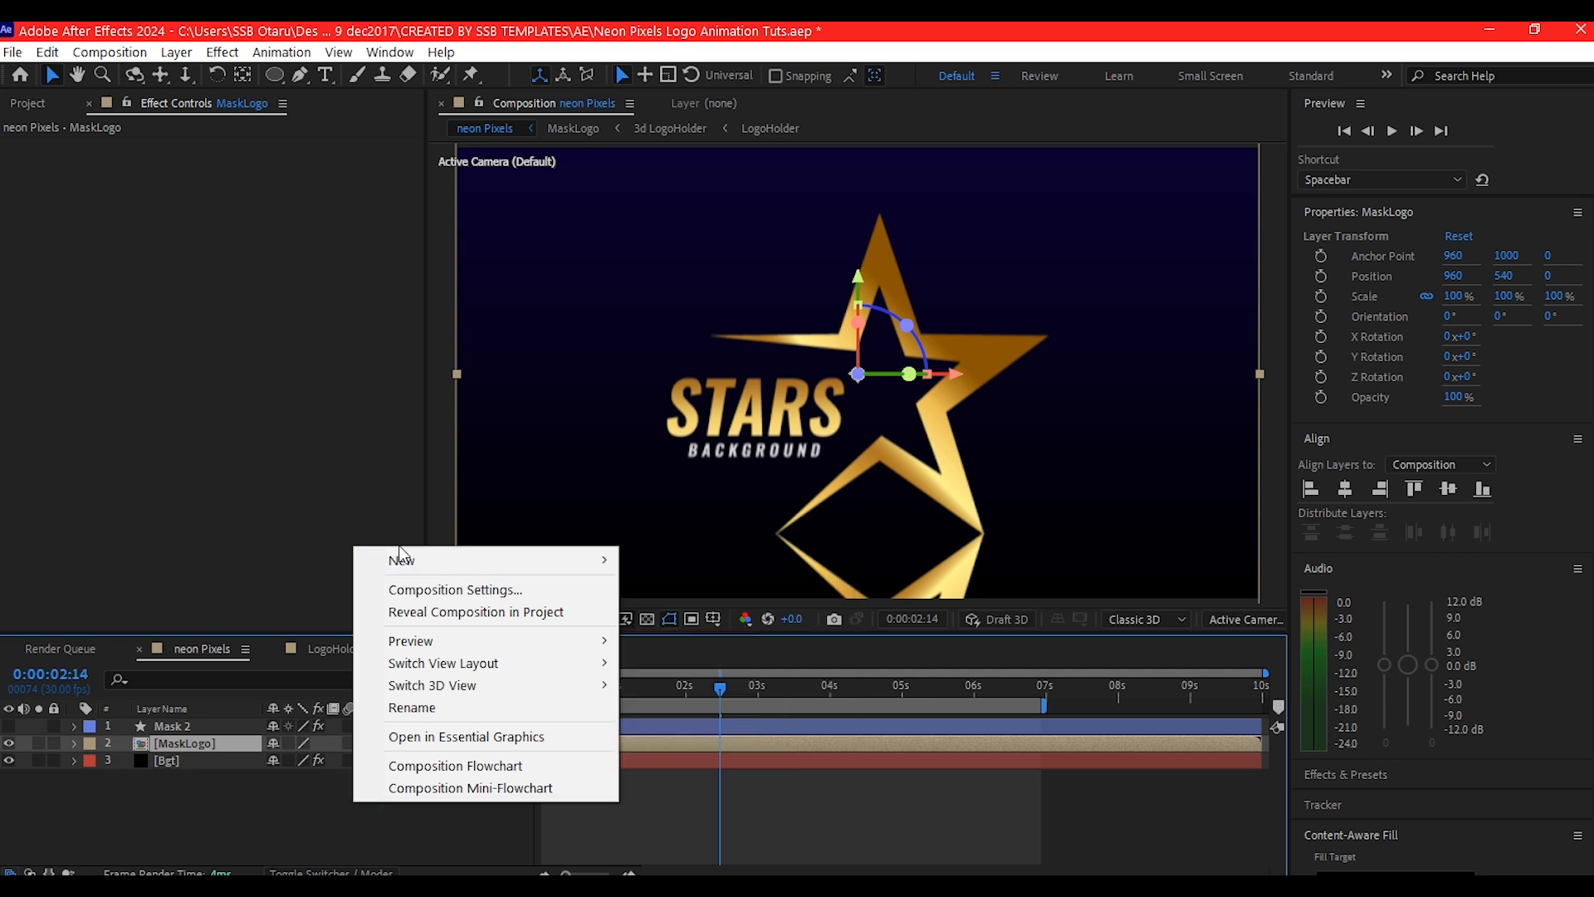
mouse_move(400, 556)
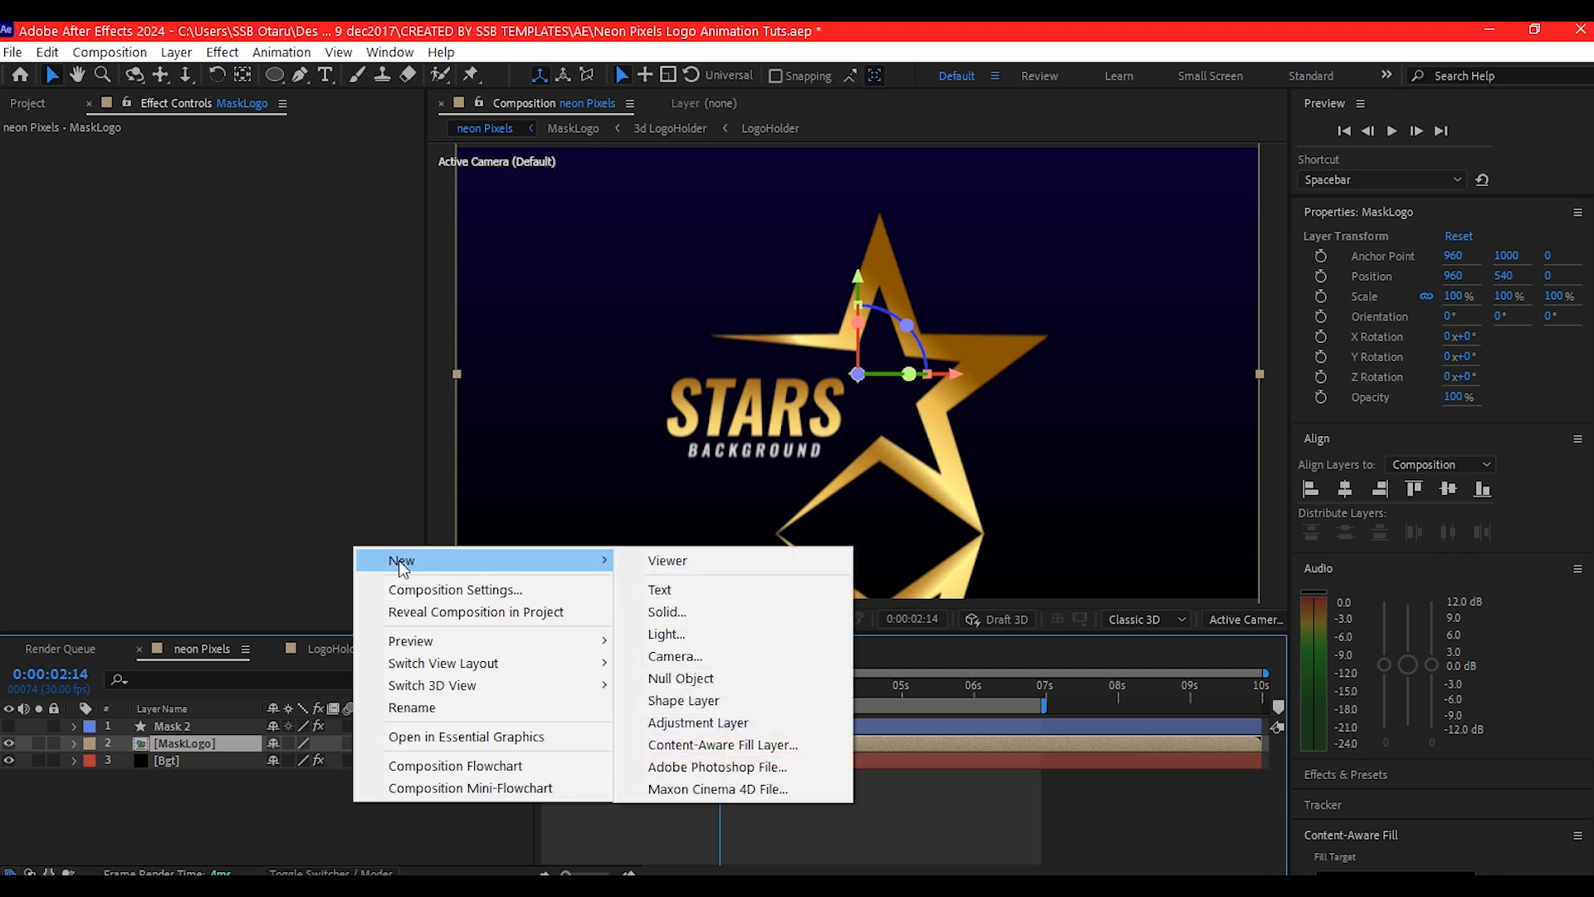
left_click(692, 657)
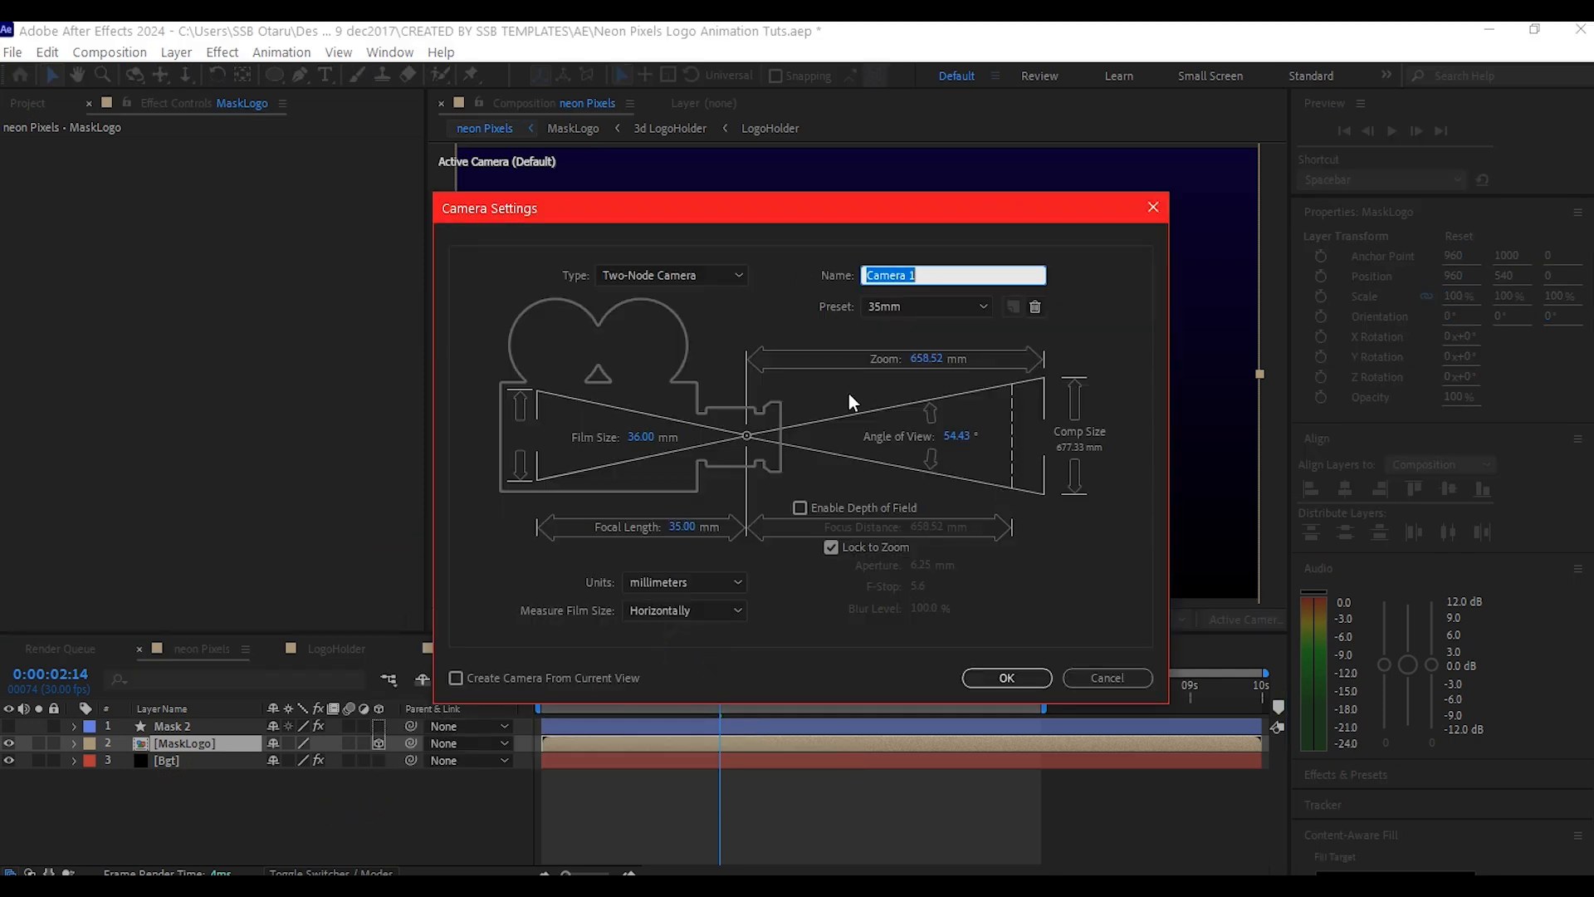
left_click(1007, 678)
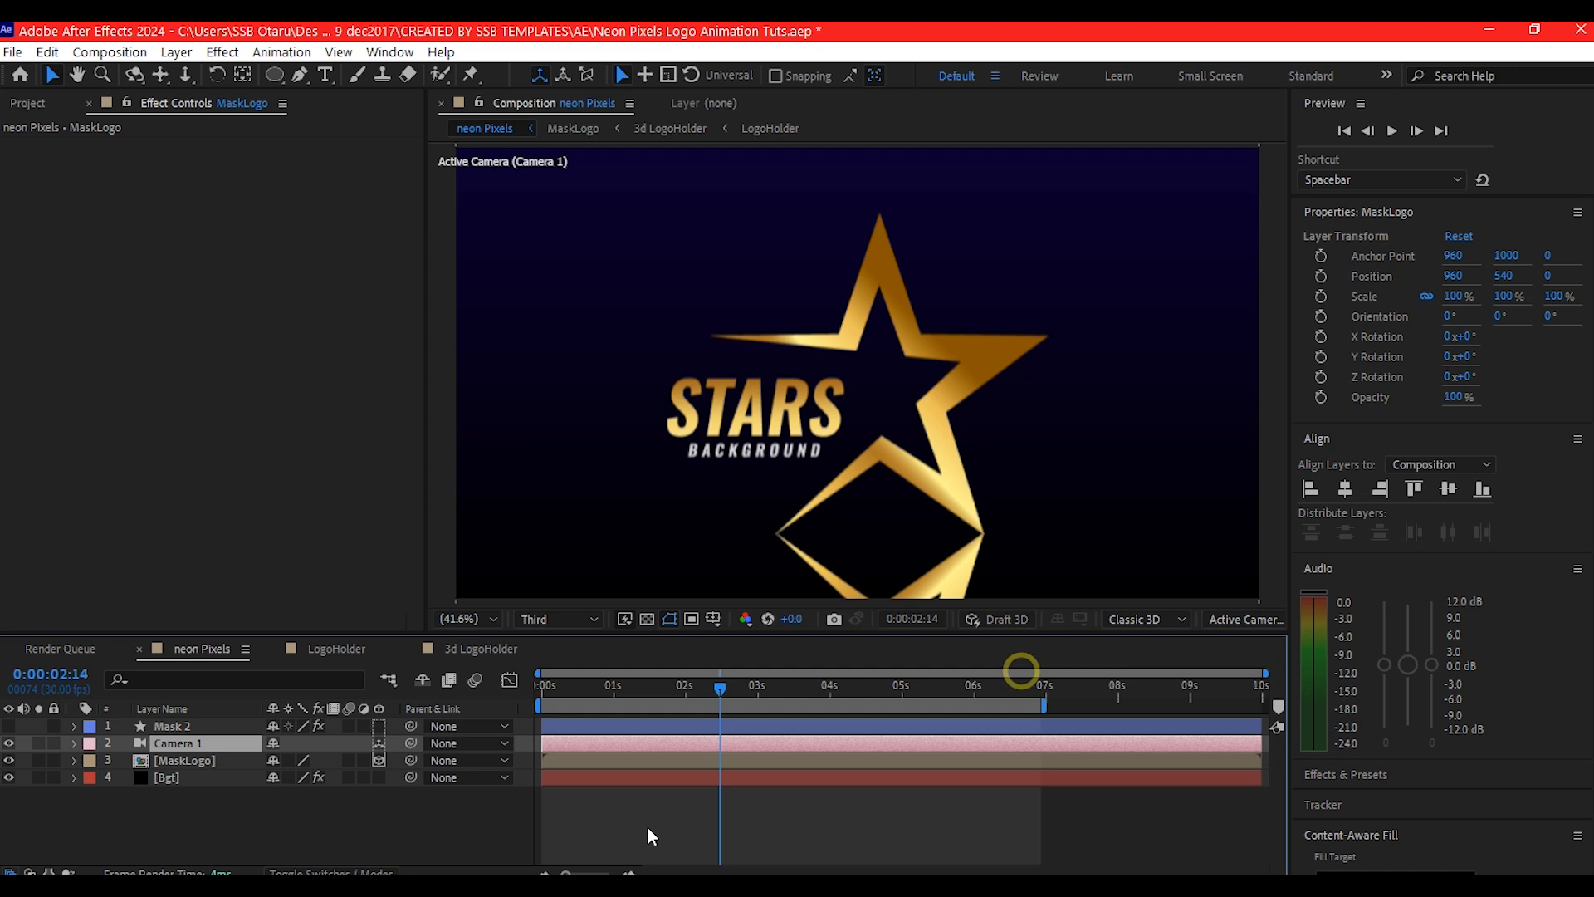
- Add a null object to the composition above the camera layer
right_click(310, 813)
mouse_move(372, 573)
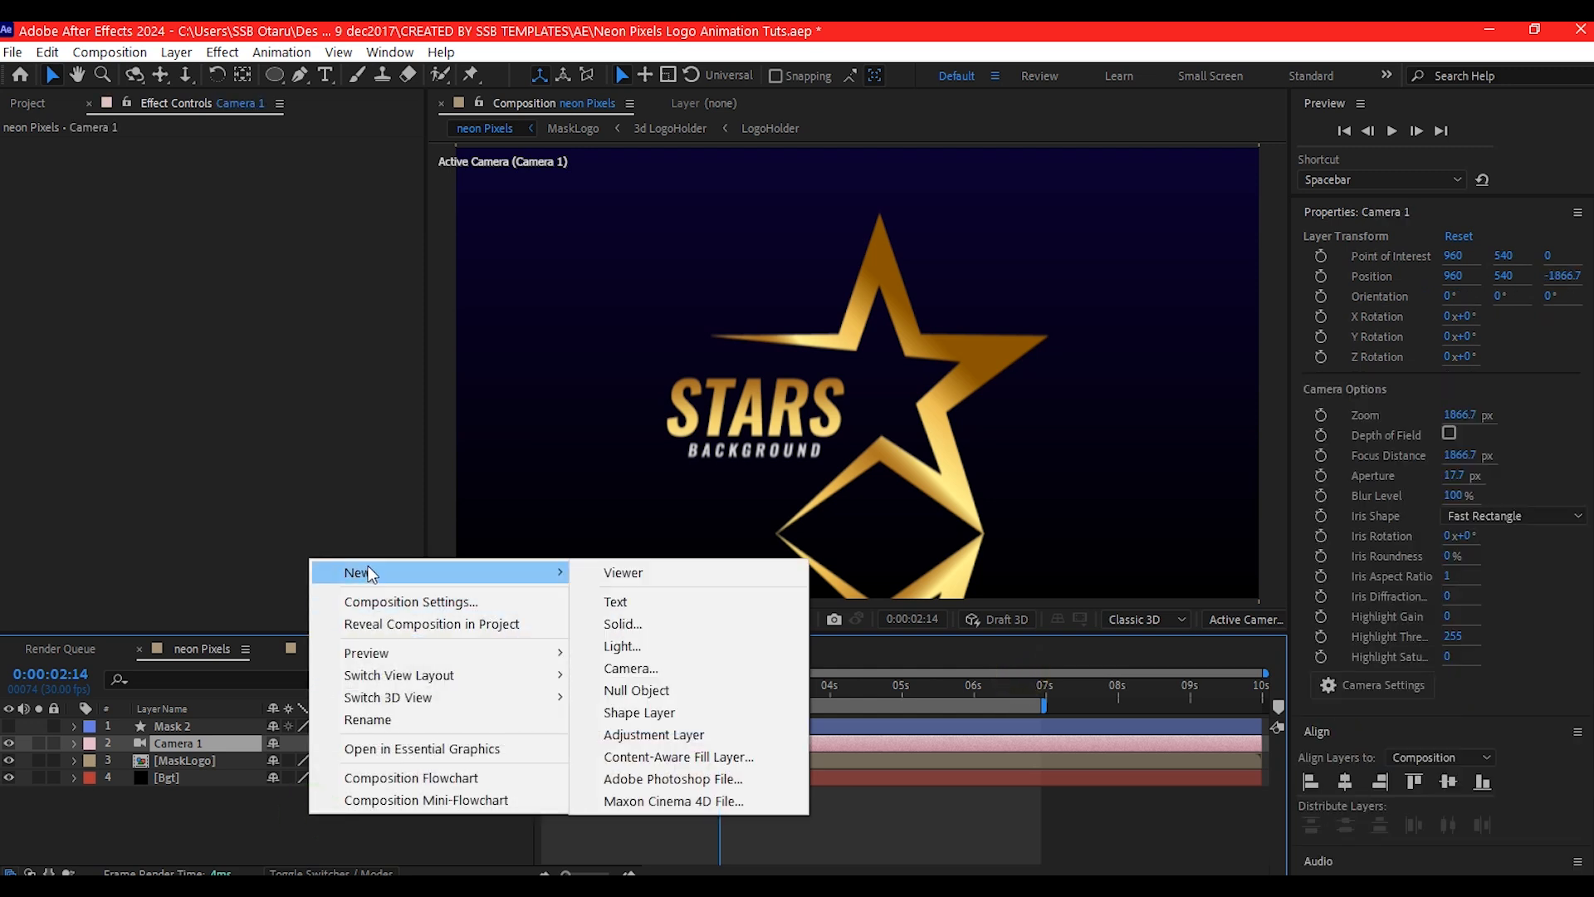
left_click(662, 693)
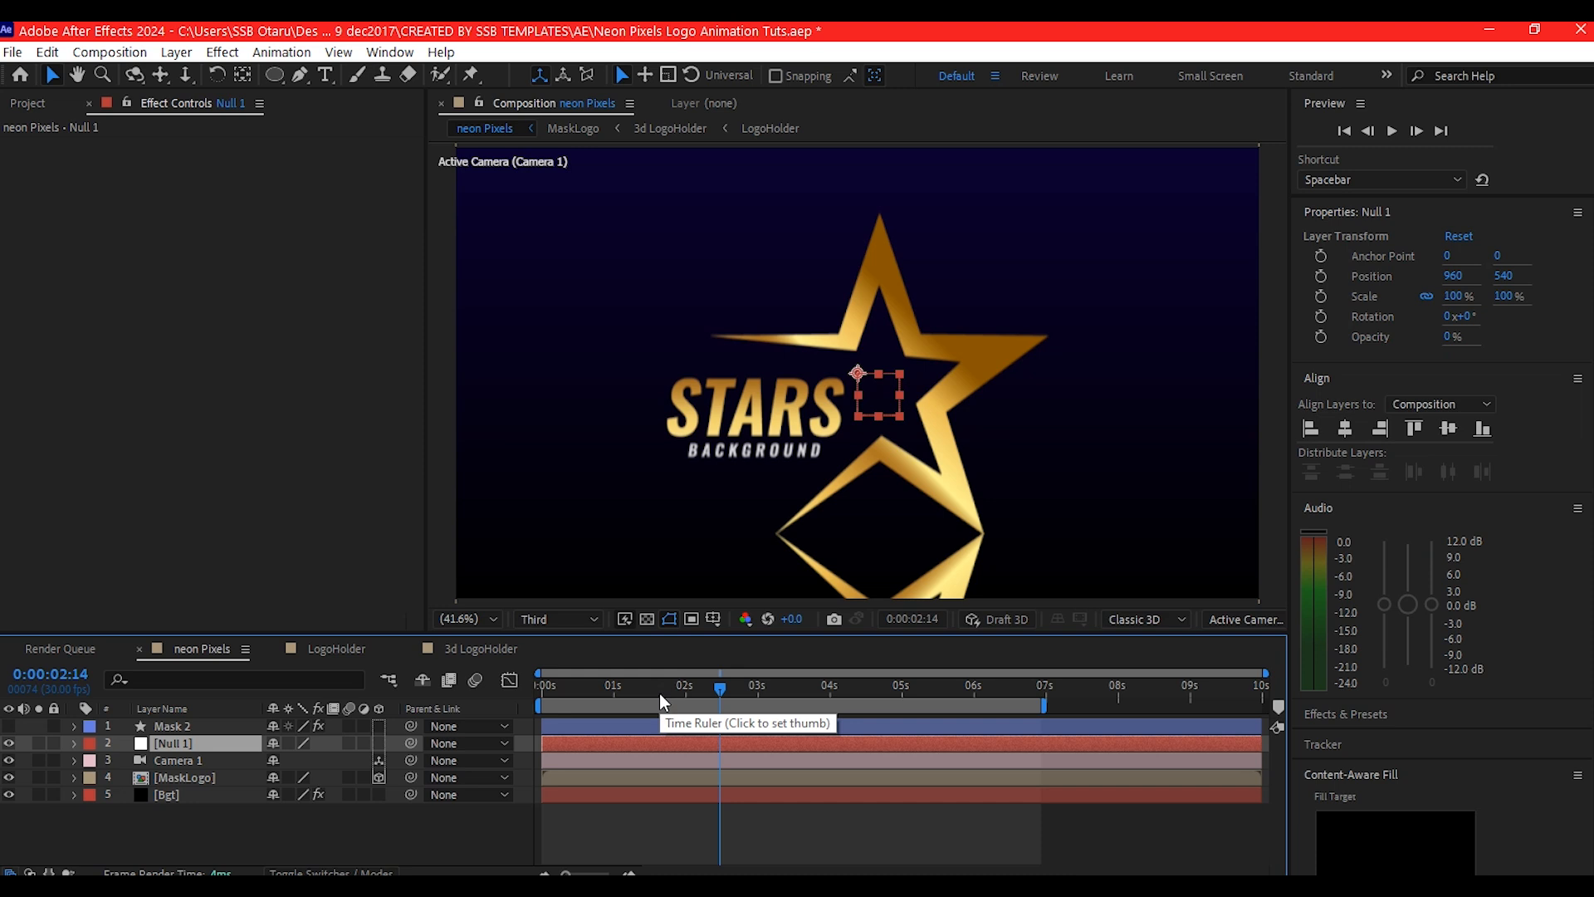
left_click(220, 742)
- Parent Camera 1 to the Null 1 layer and make the null layer 3D
left_click(191, 760)
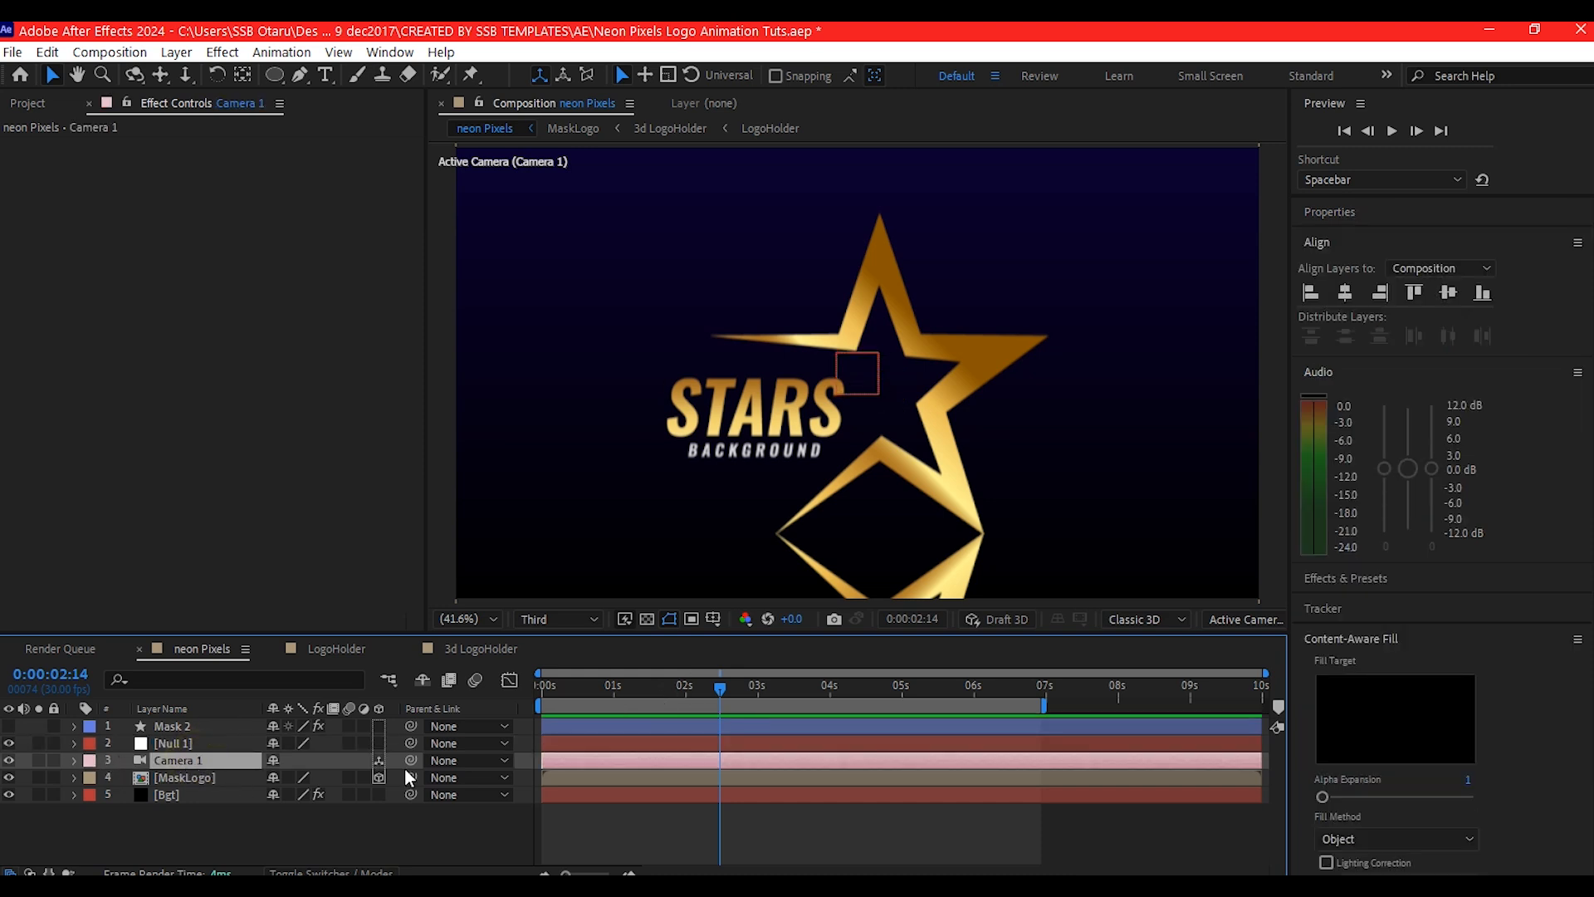
left_click_drag(413, 762, 137, 745)
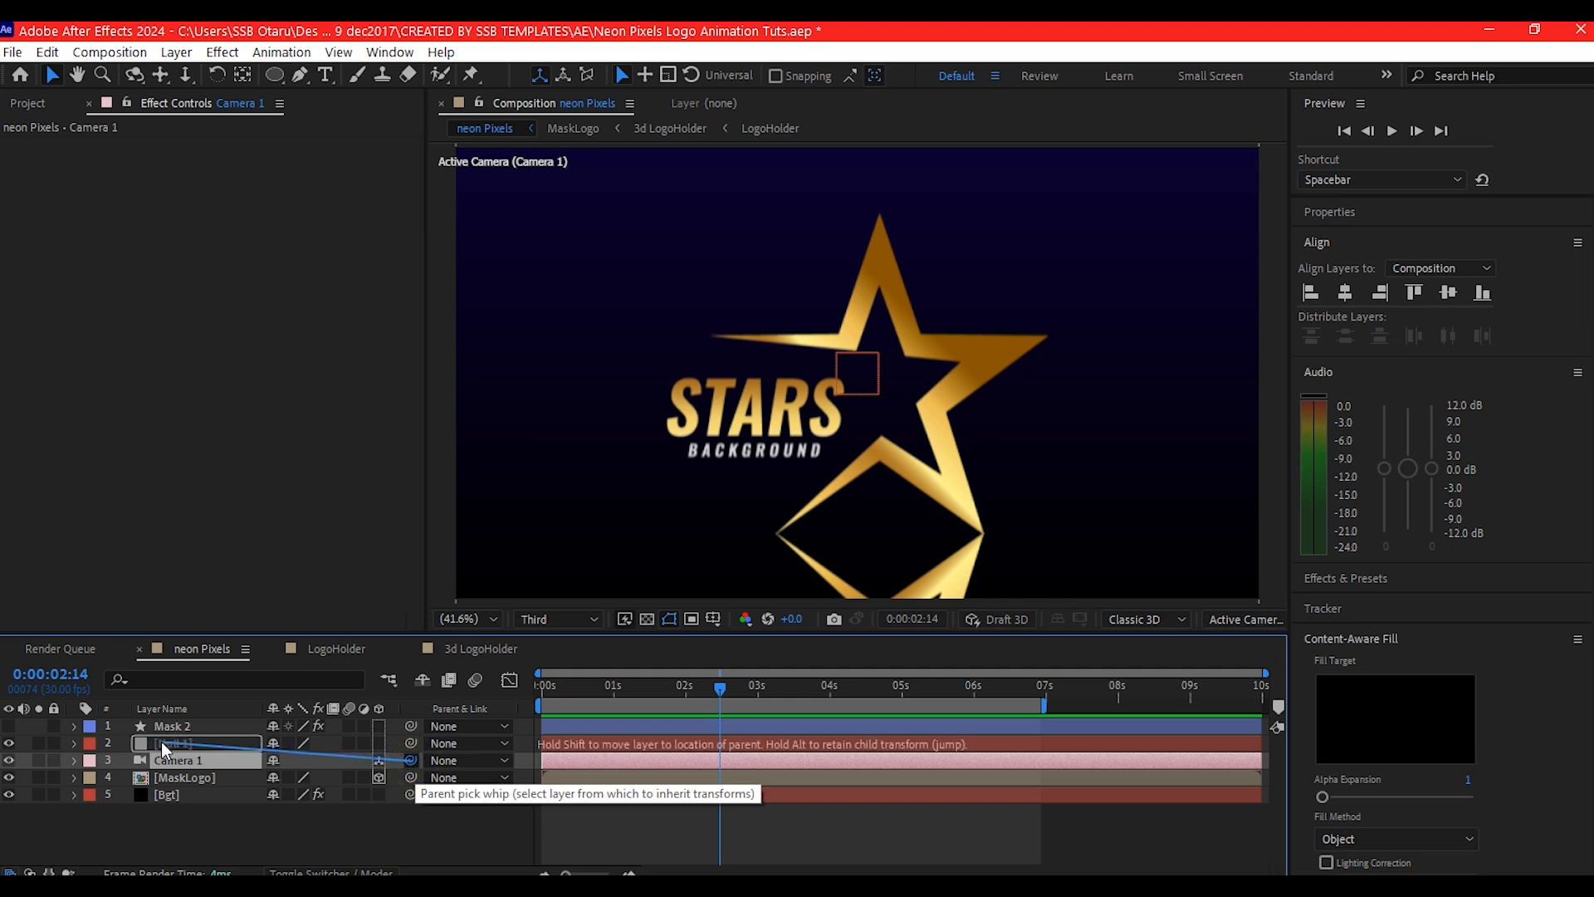
left_click_drag(161, 741, 161, 741)
left_click(165, 745)
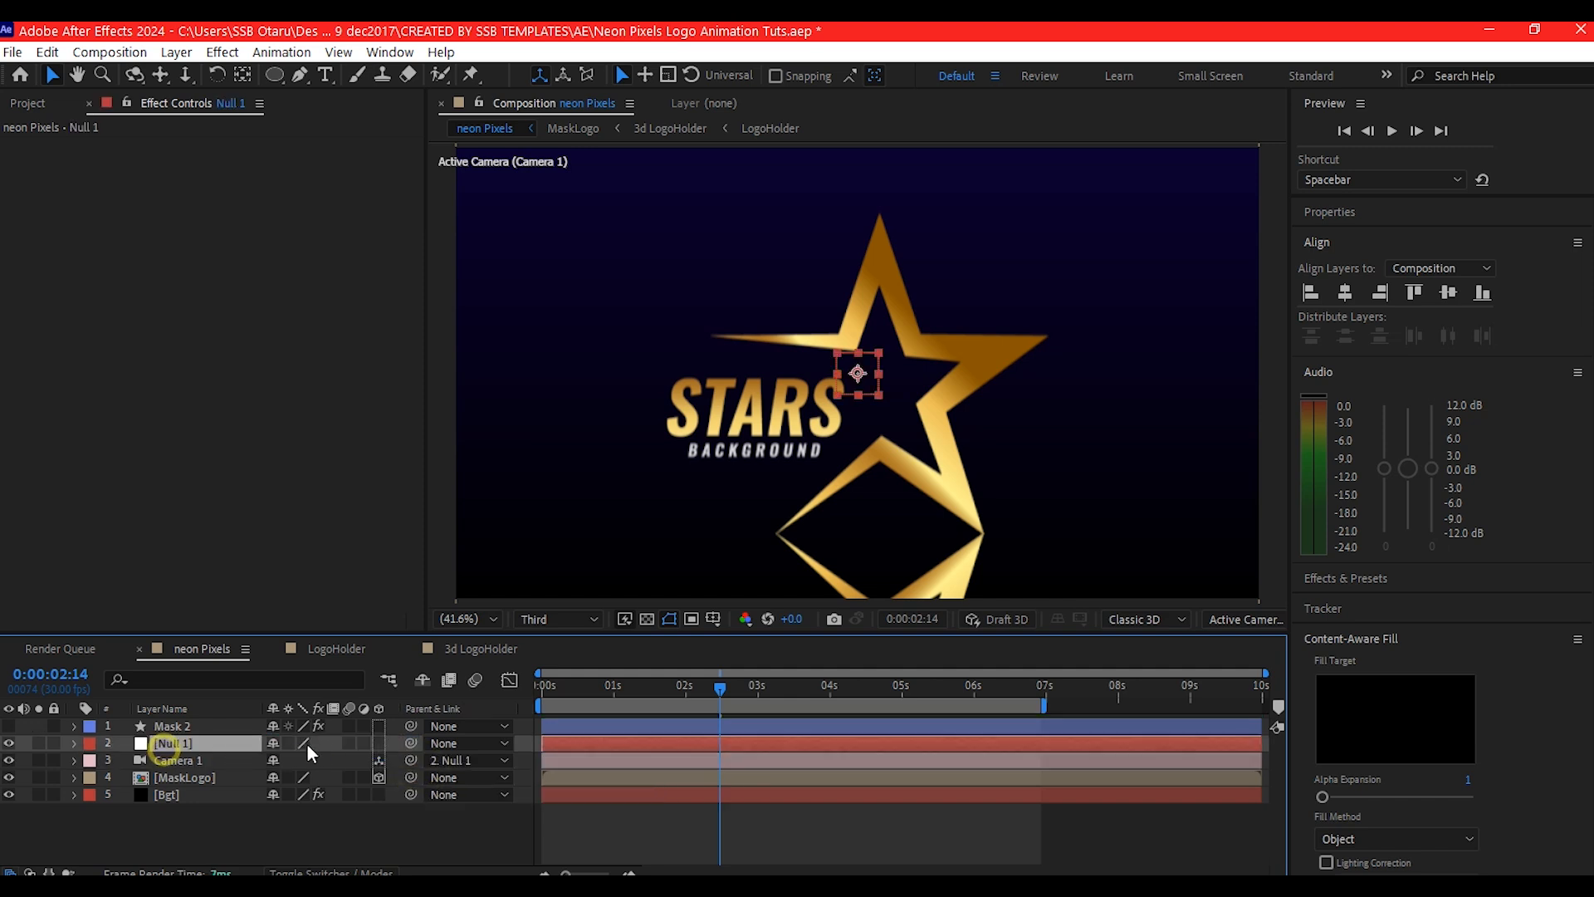
left_click(379, 743)
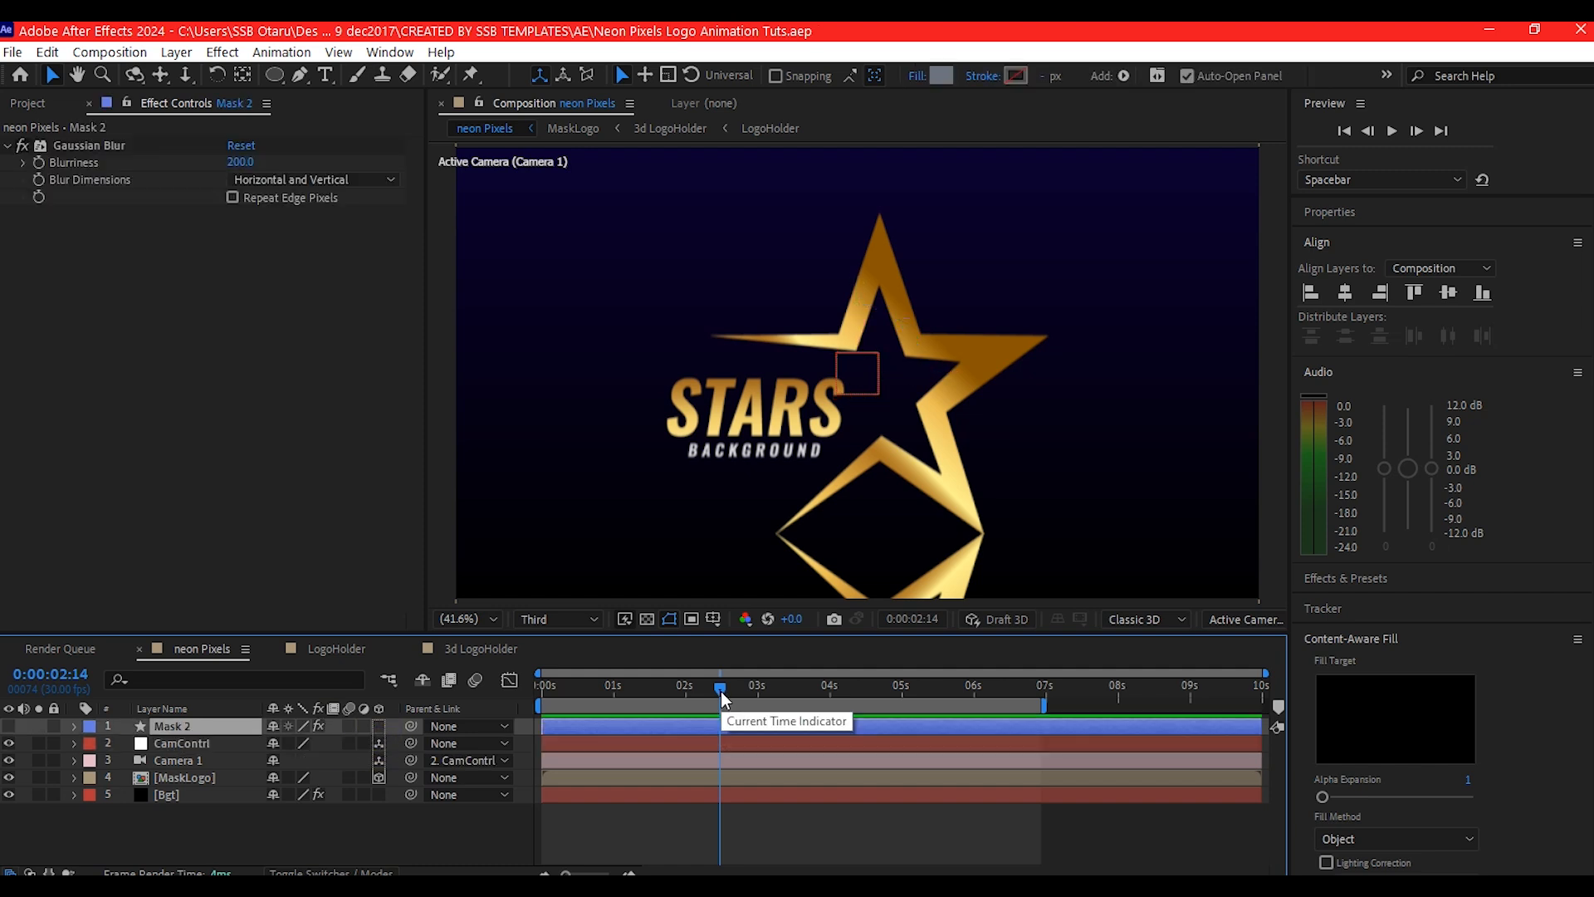
- Enable X and Y Rotation keyframing on the CamContrl null at 0:00:04:13
left_click_drag(721, 690, 863, 689)
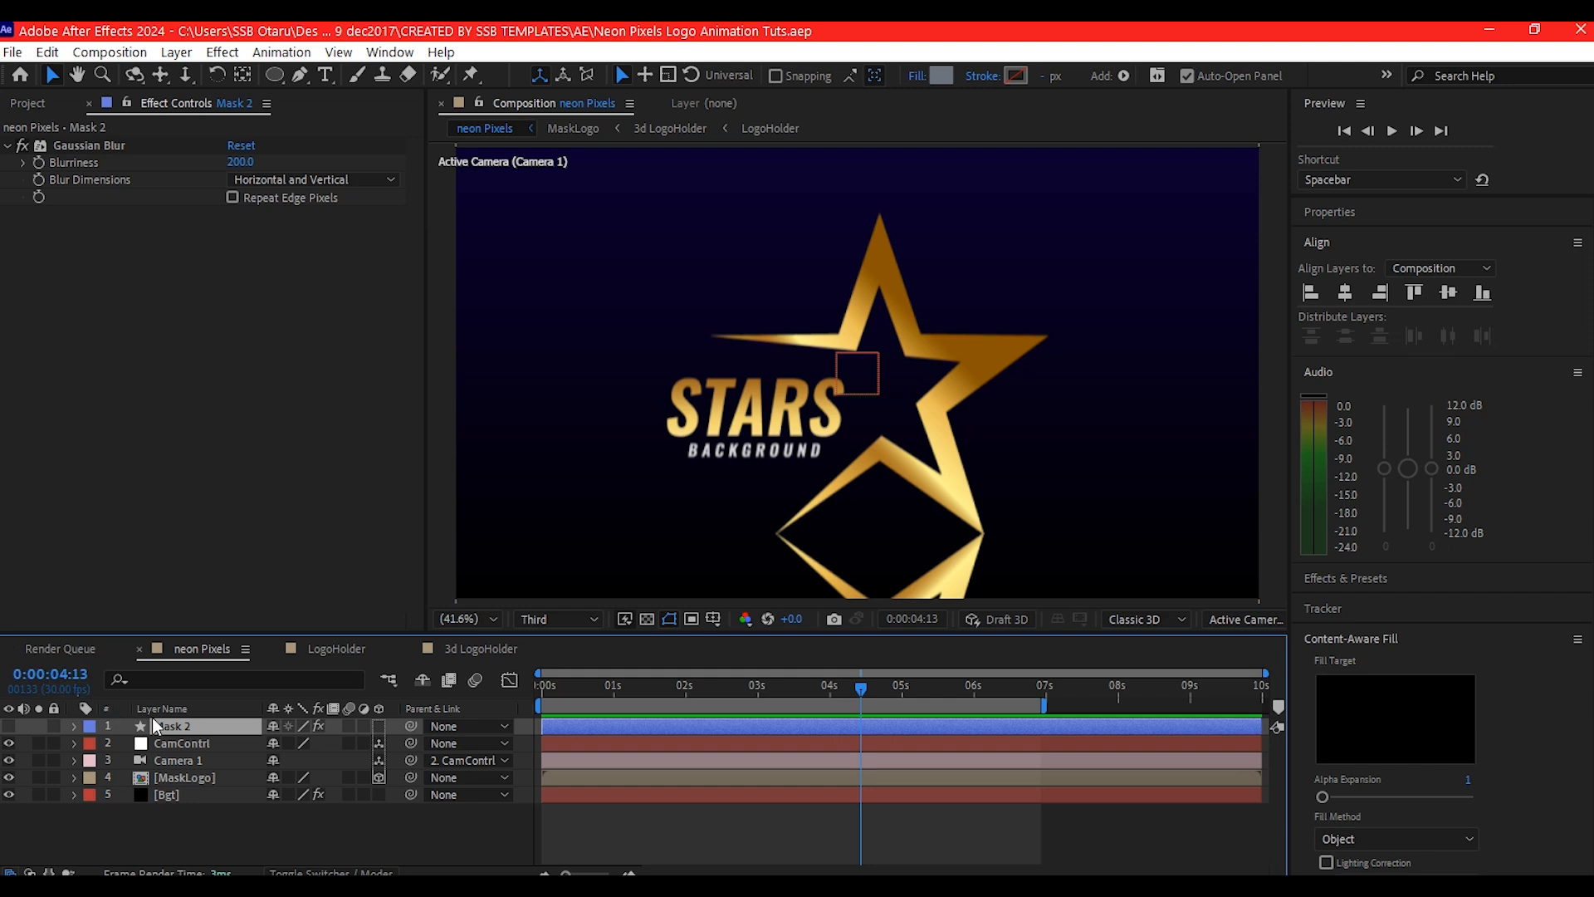
left_click(197, 739)
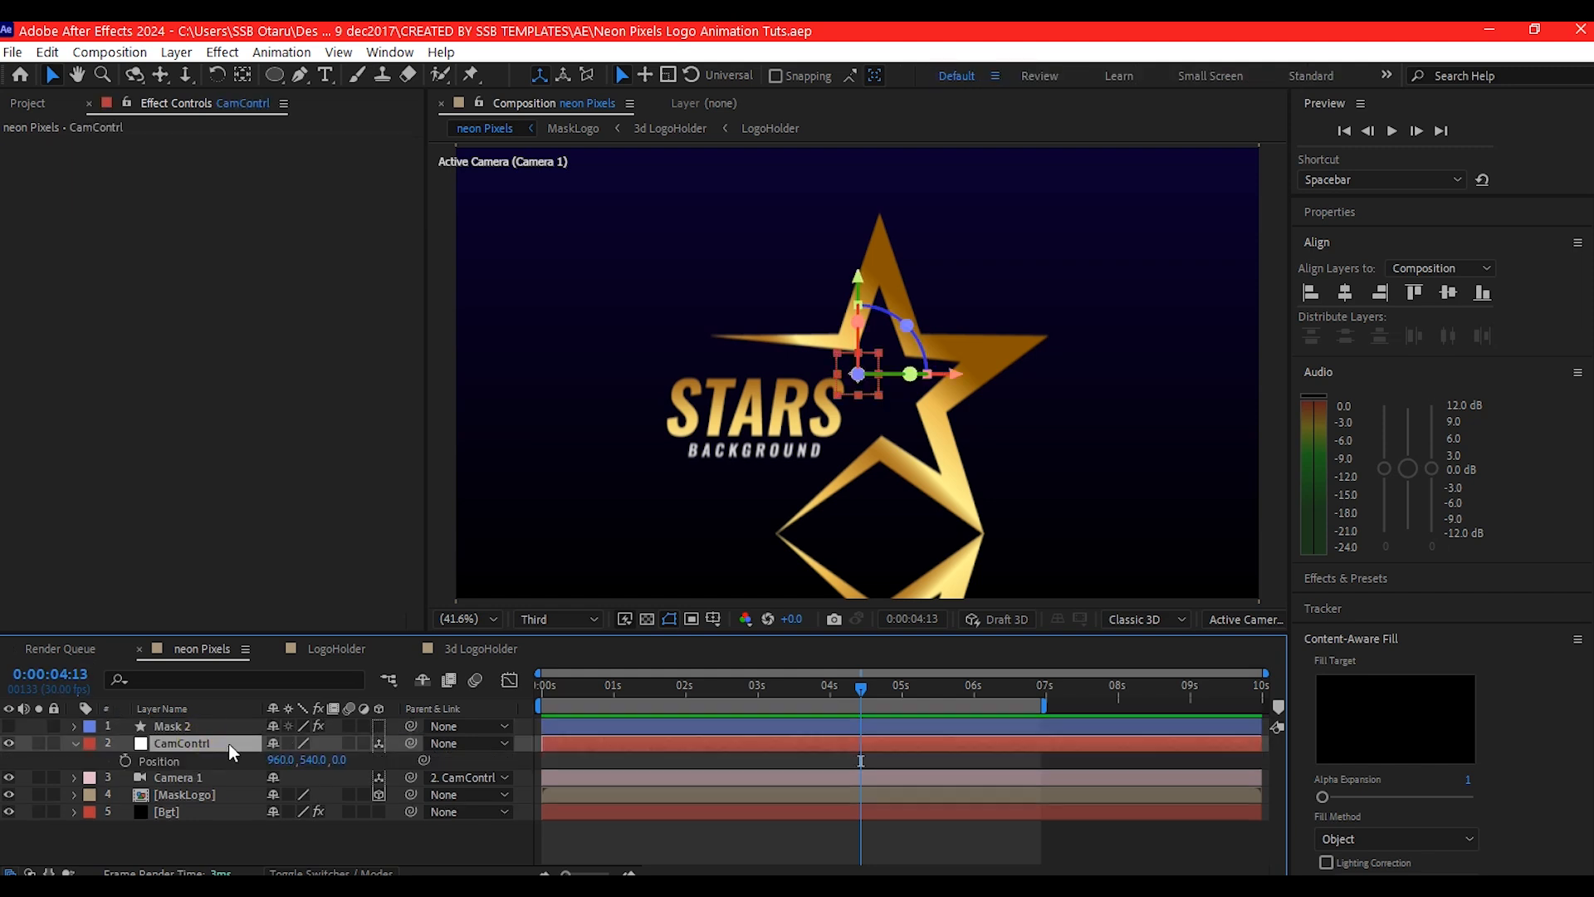
key("p")
key("r")
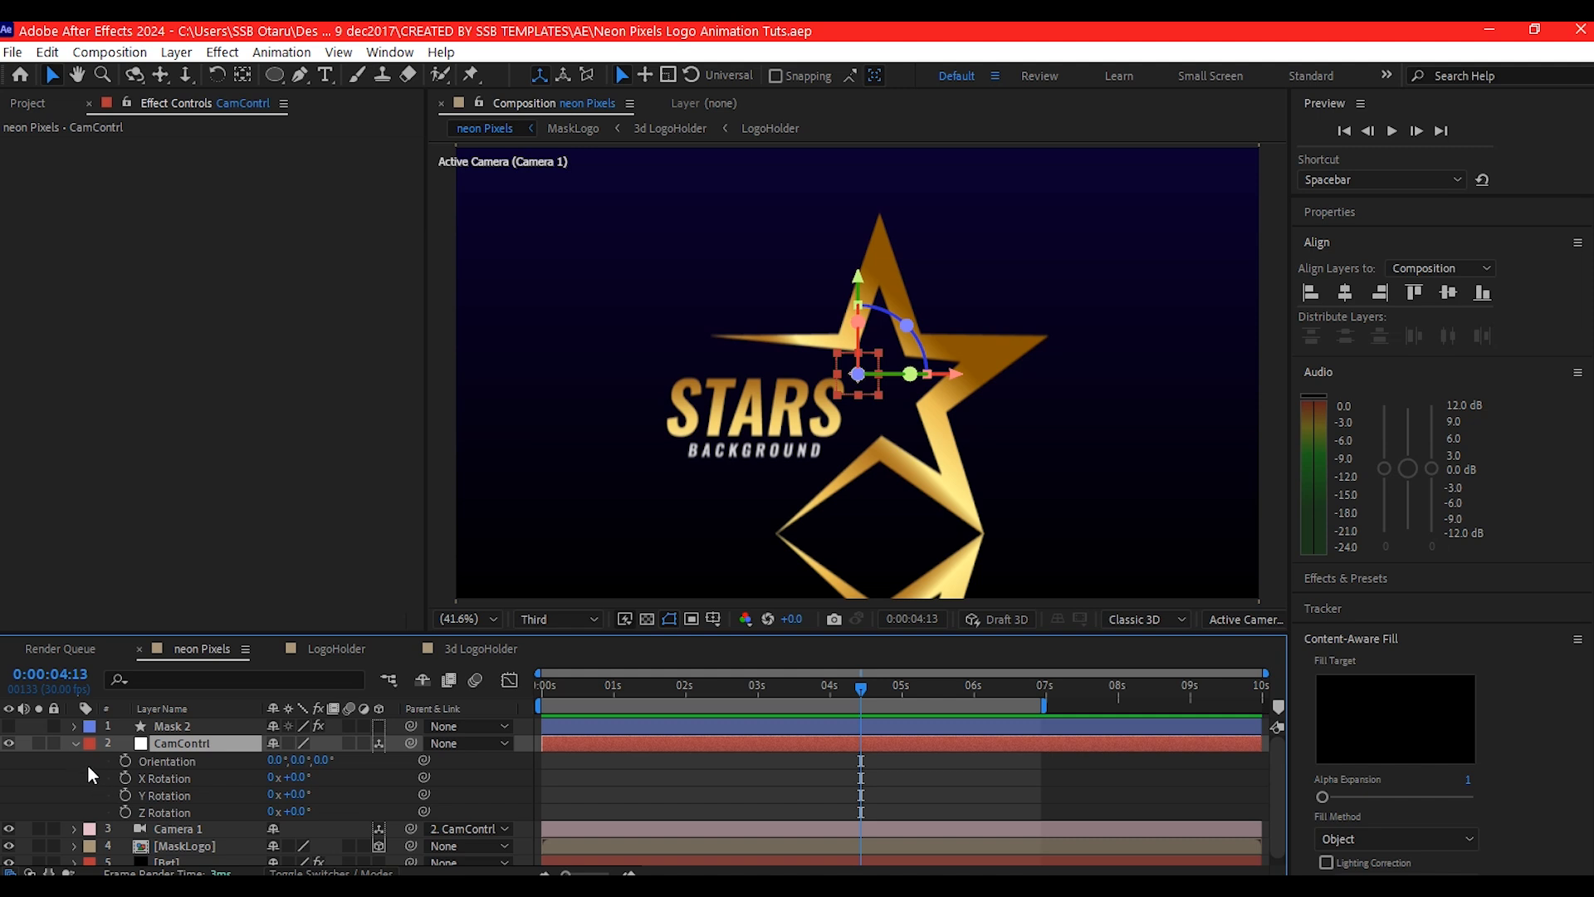
left_click(124, 778)
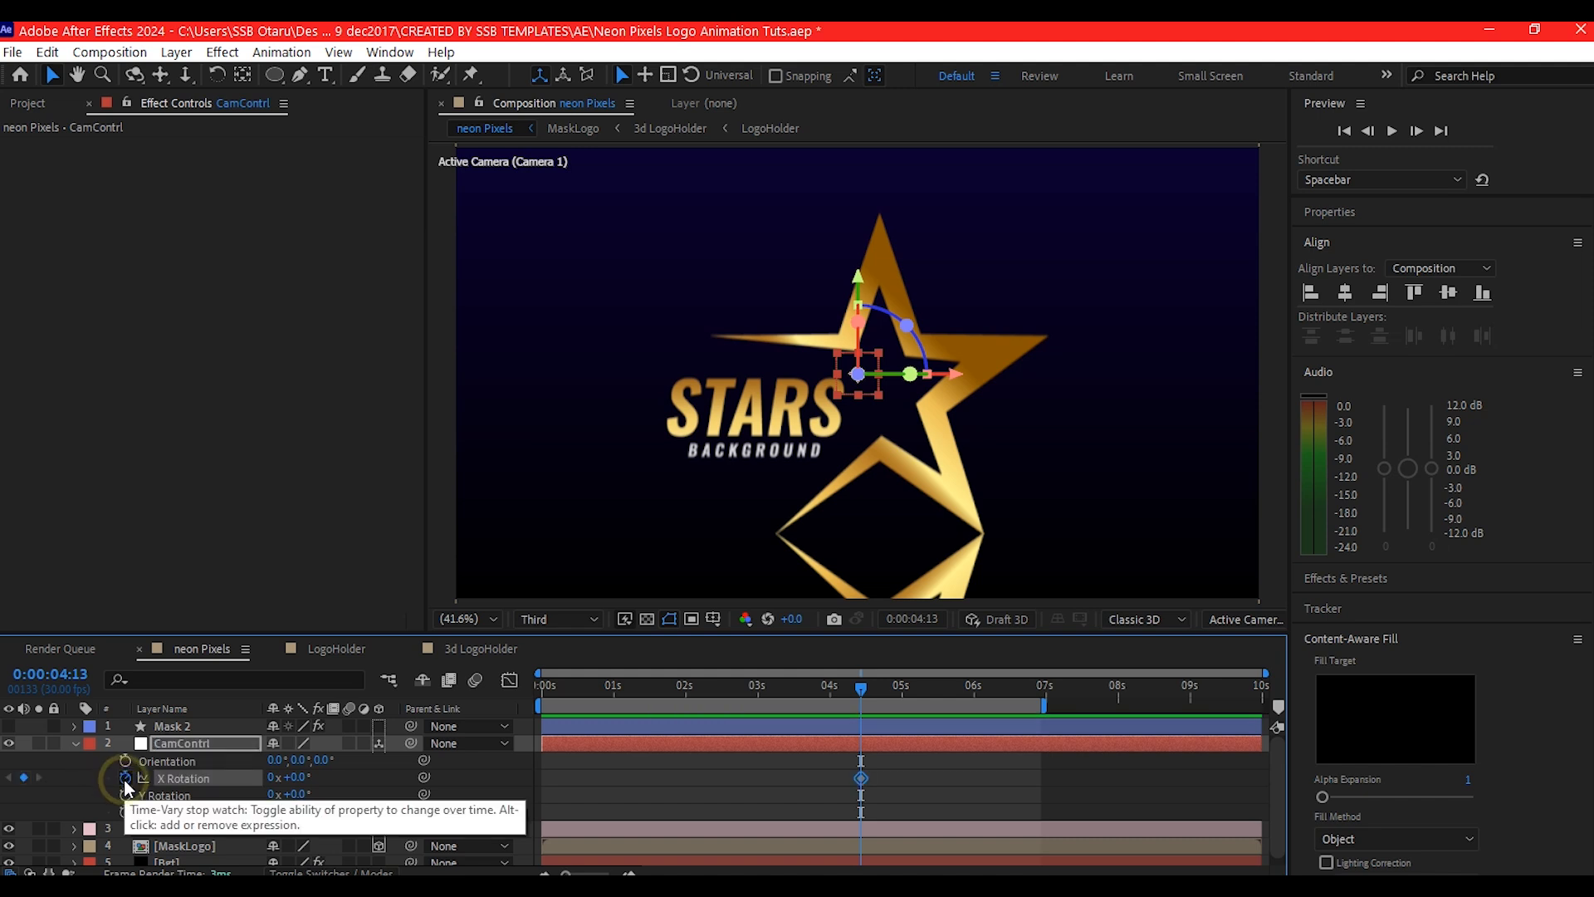
left_click(124, 796)
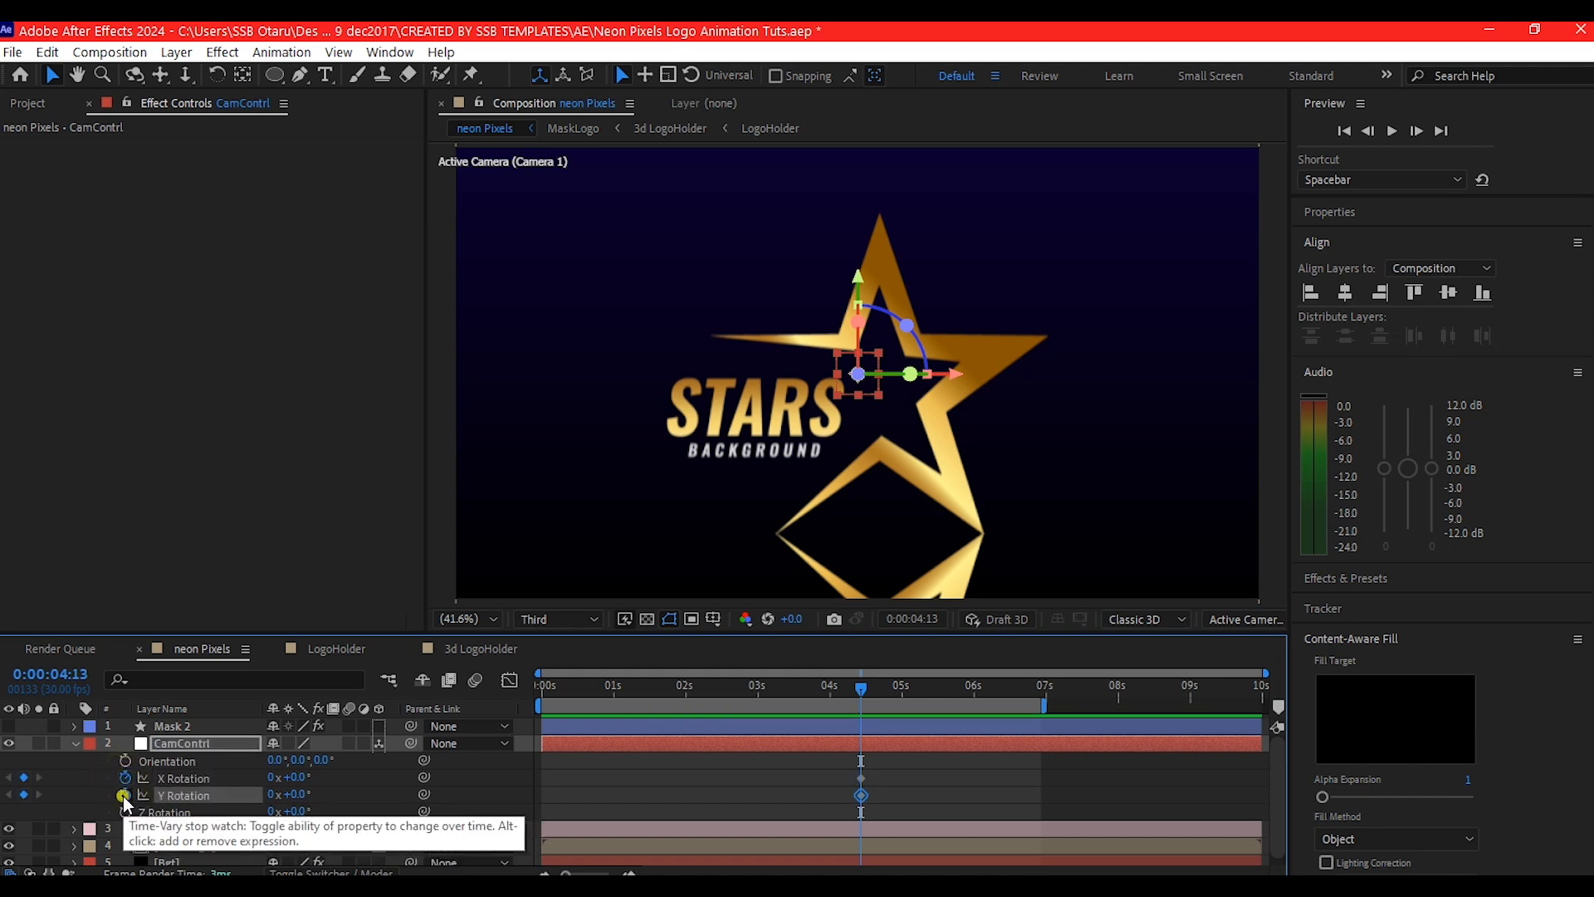
- At 0:00:03:06, set the CamContrl null's X Rotation to 40° and its Y Rotation to 31°
left_click(769, 685)
left_click_drag(769, 686, 772, 686)
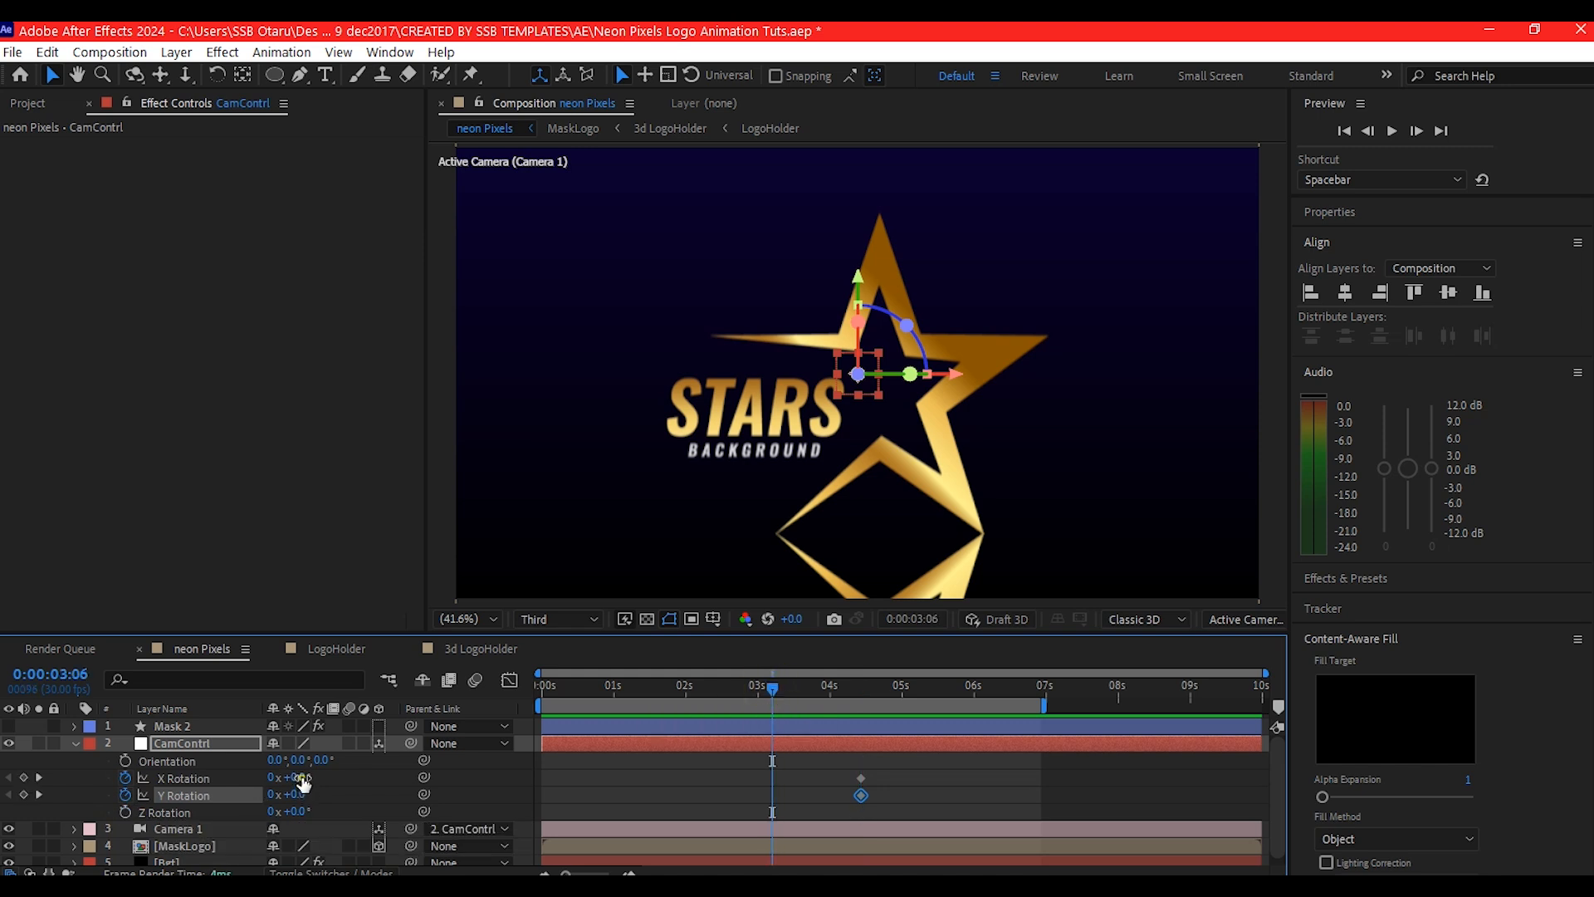
left_click(301, 776)
type("40")
key("Return")
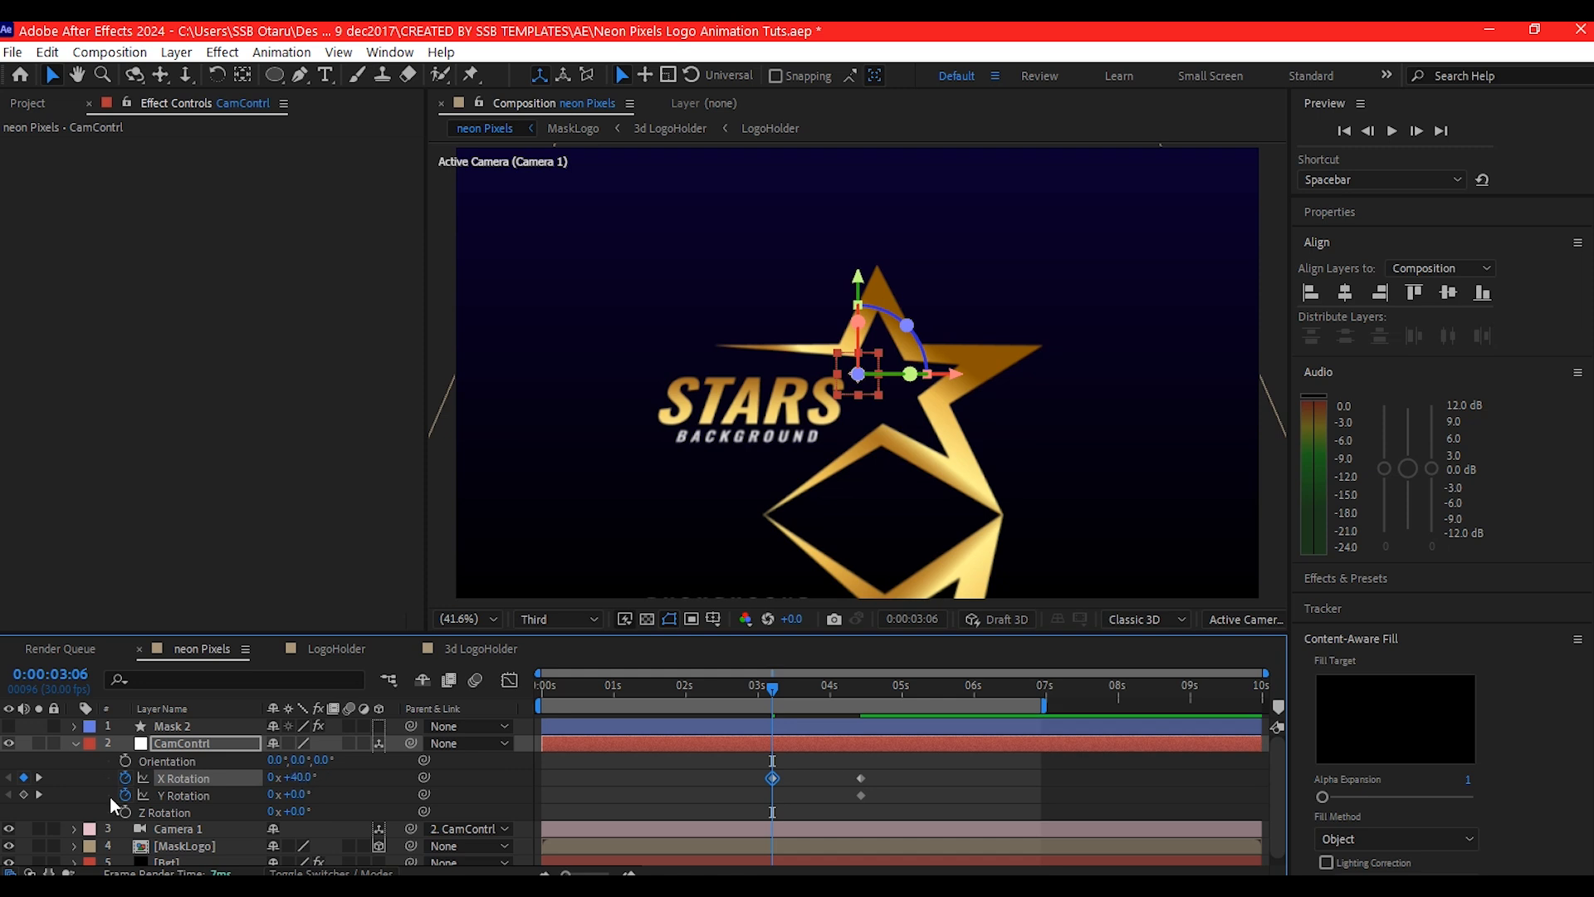
left_click(291, 796)
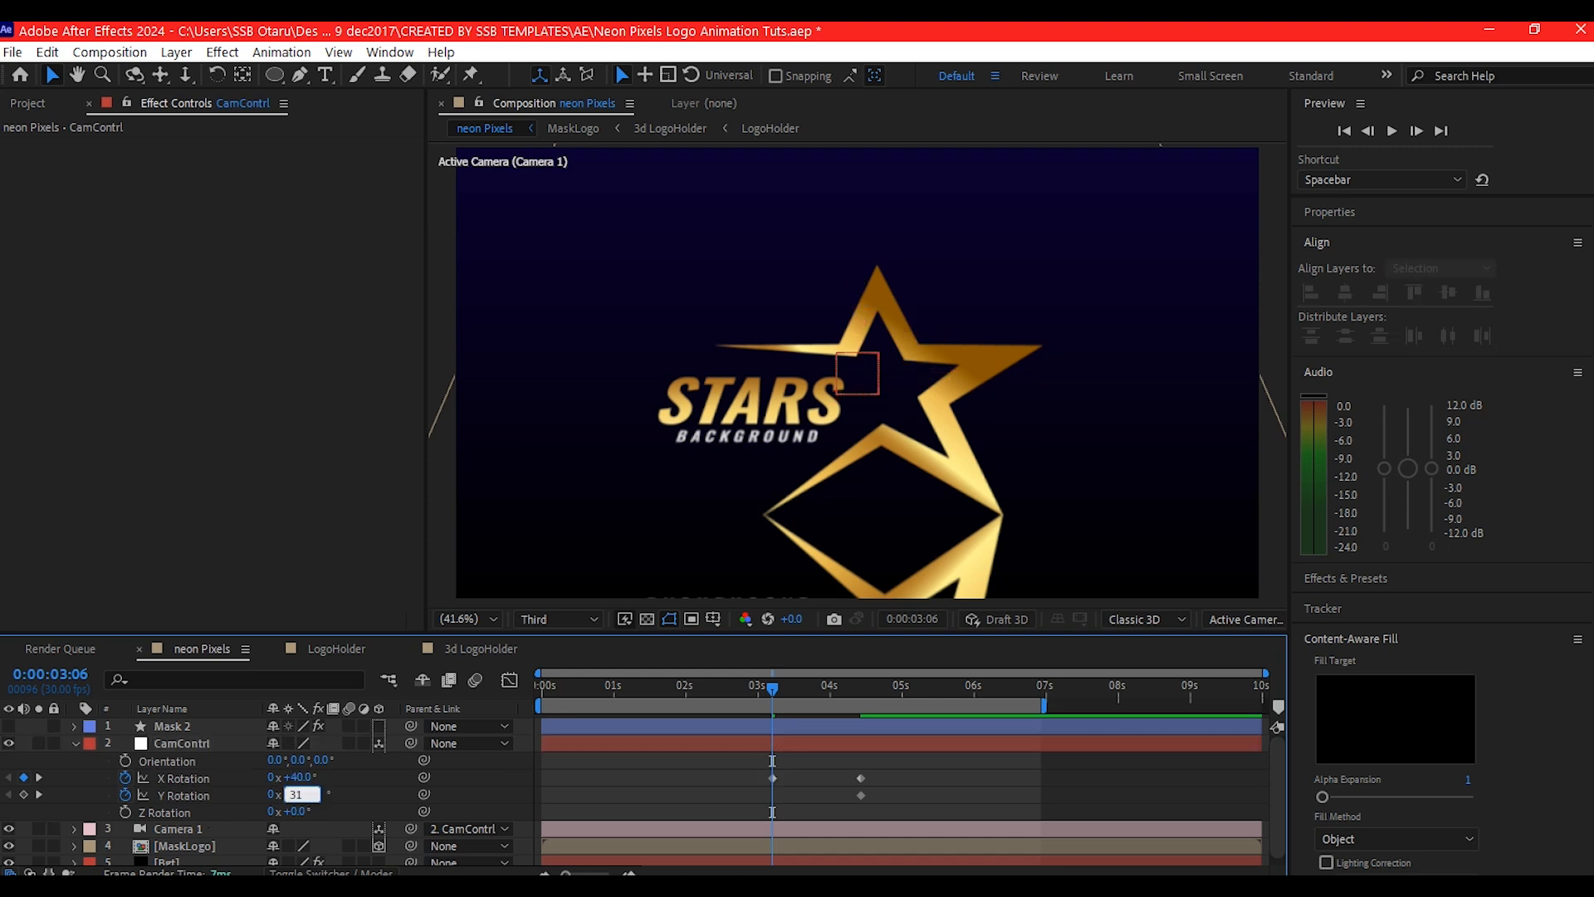
type("31")
key("Return")
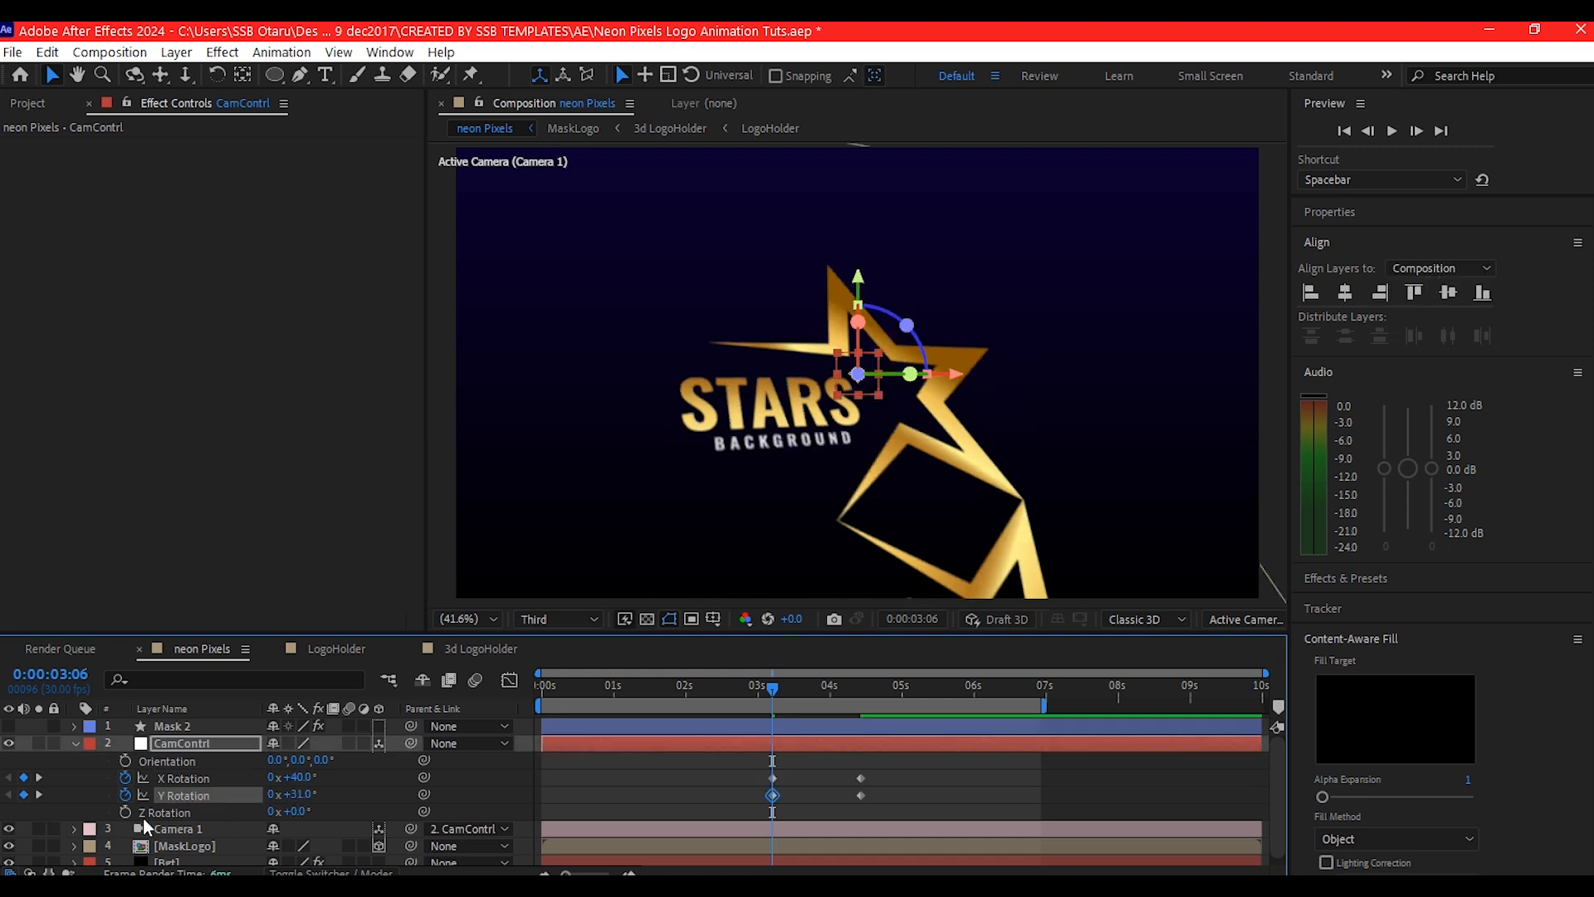
- Add a Z Rotation keyframe to CamContrl at 0:00:03:06 and copy that frame's three rotation keyframes to 0:00:02:24
left_click(126, 814)
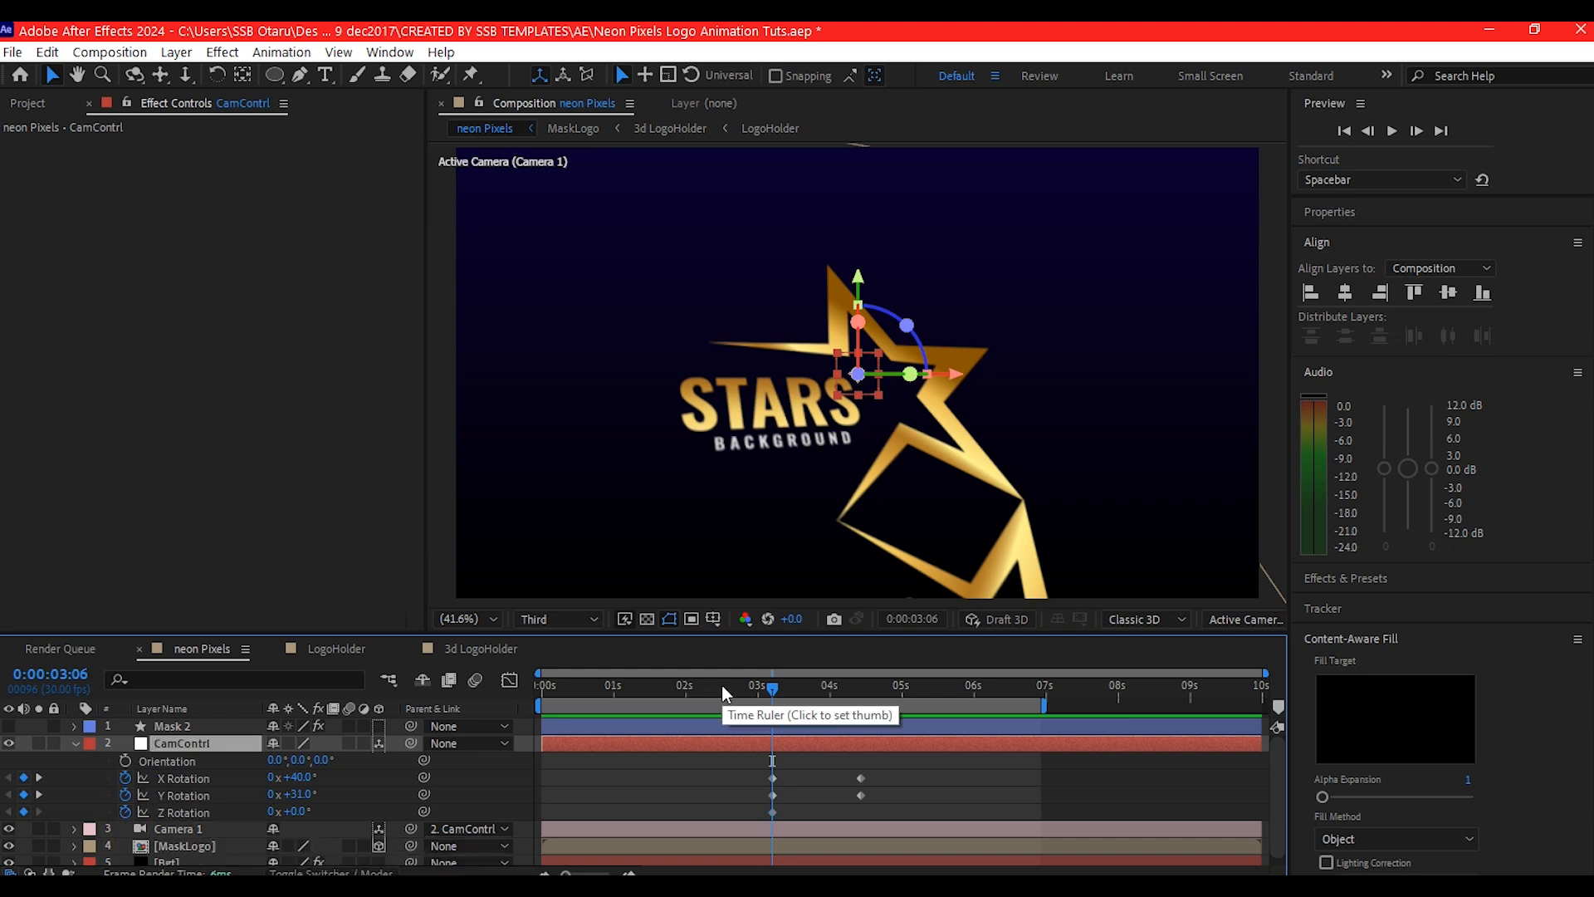
left_click(720, 685)
left_click_drag(723, 685, 743, 686)
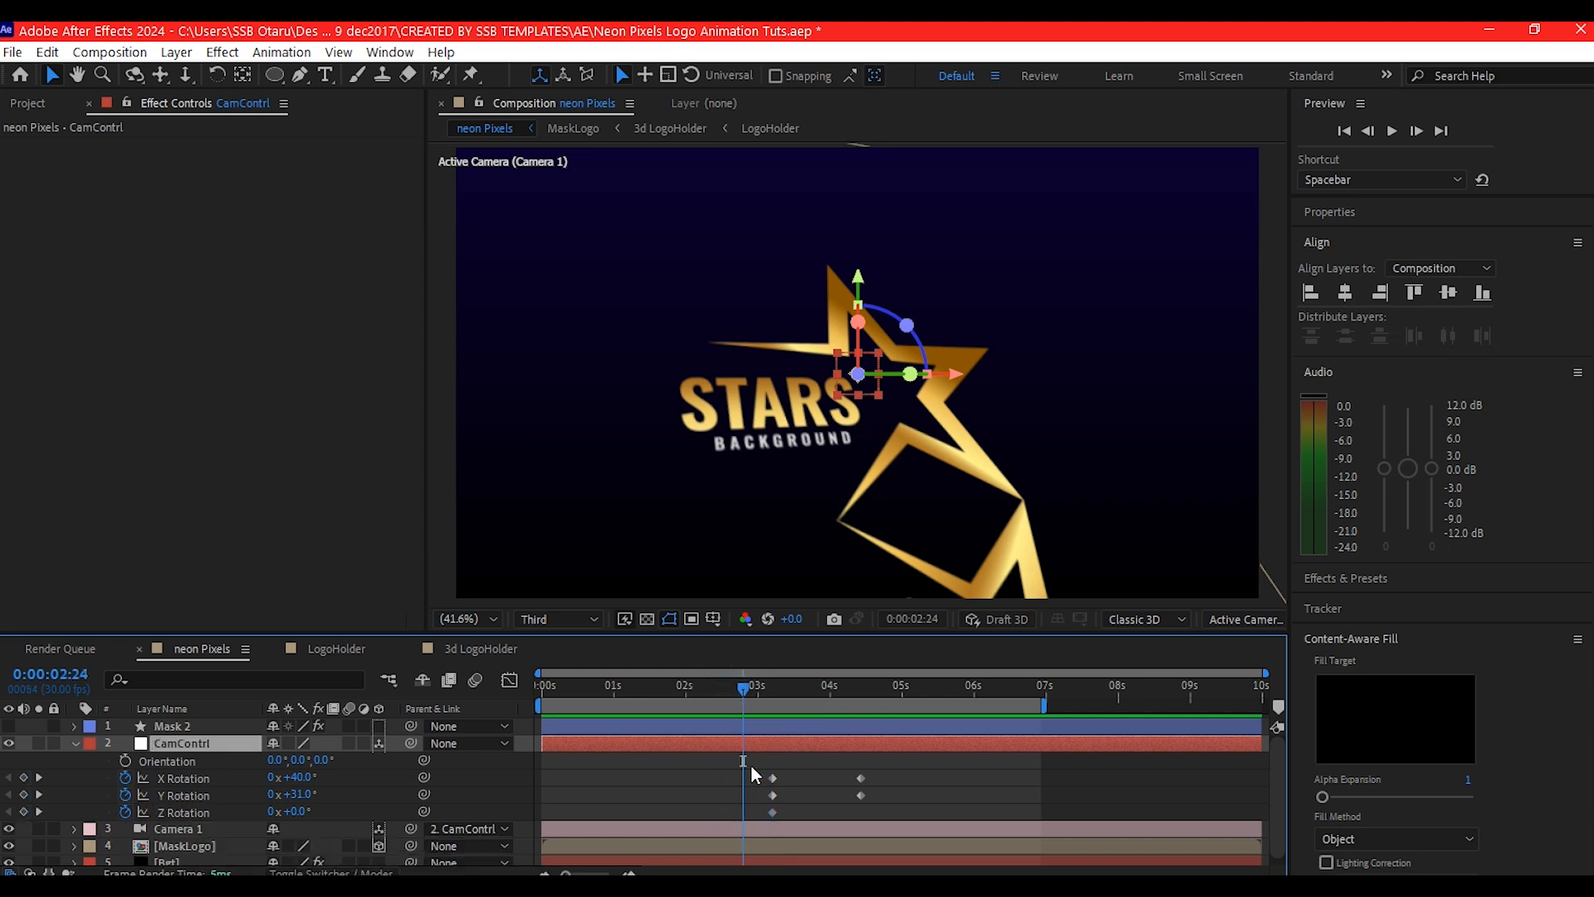
left_click_drag(796, 760, 747, 822)
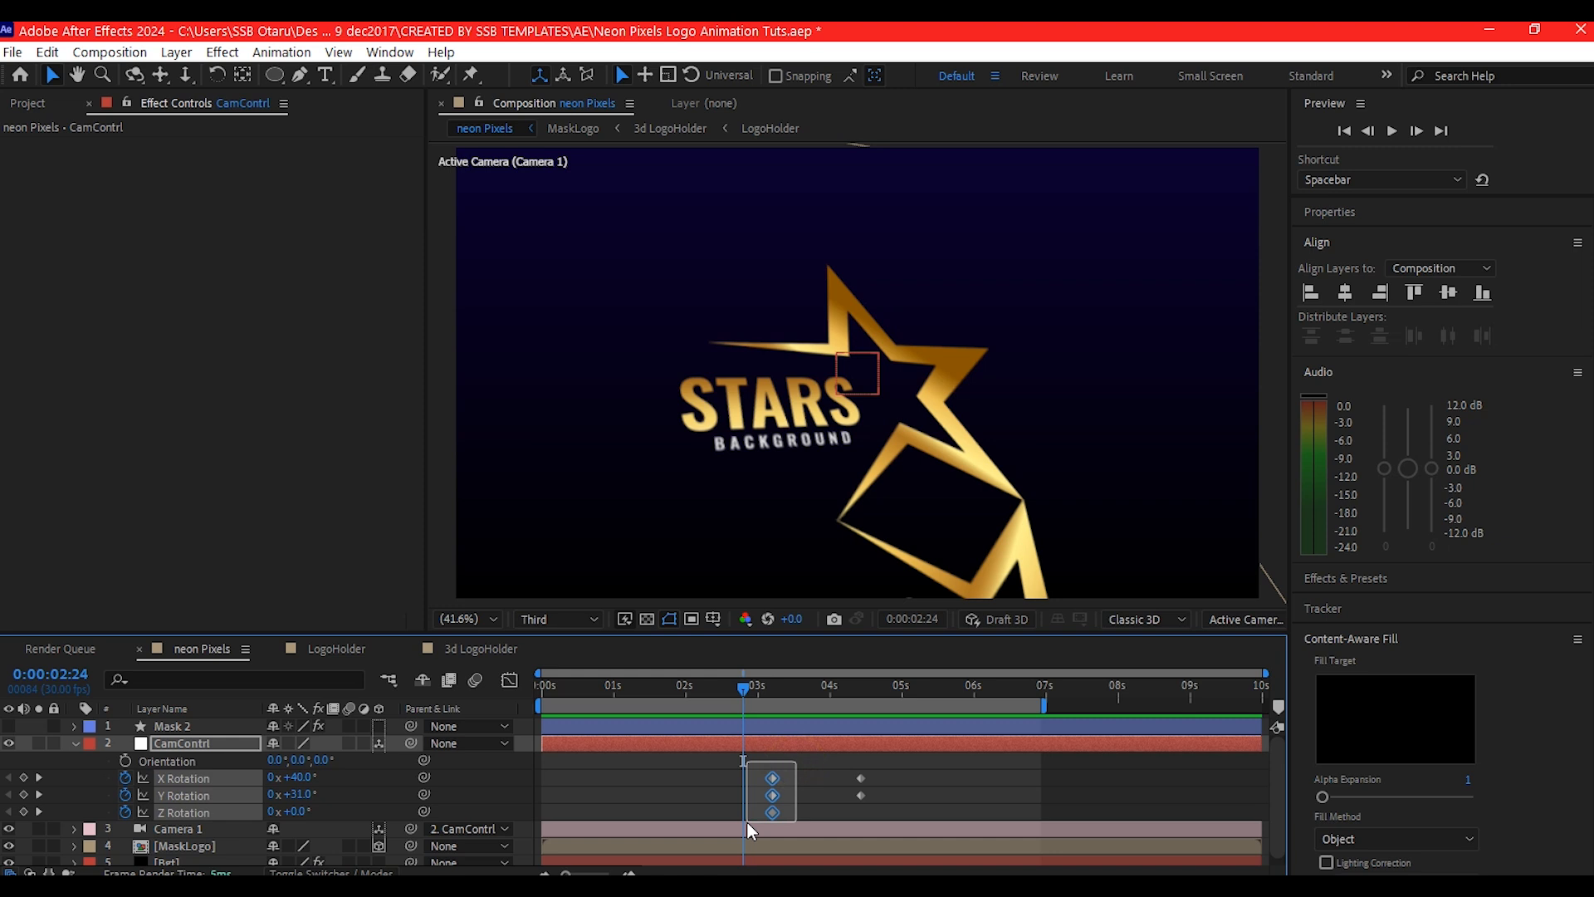
key("ctrl+c")
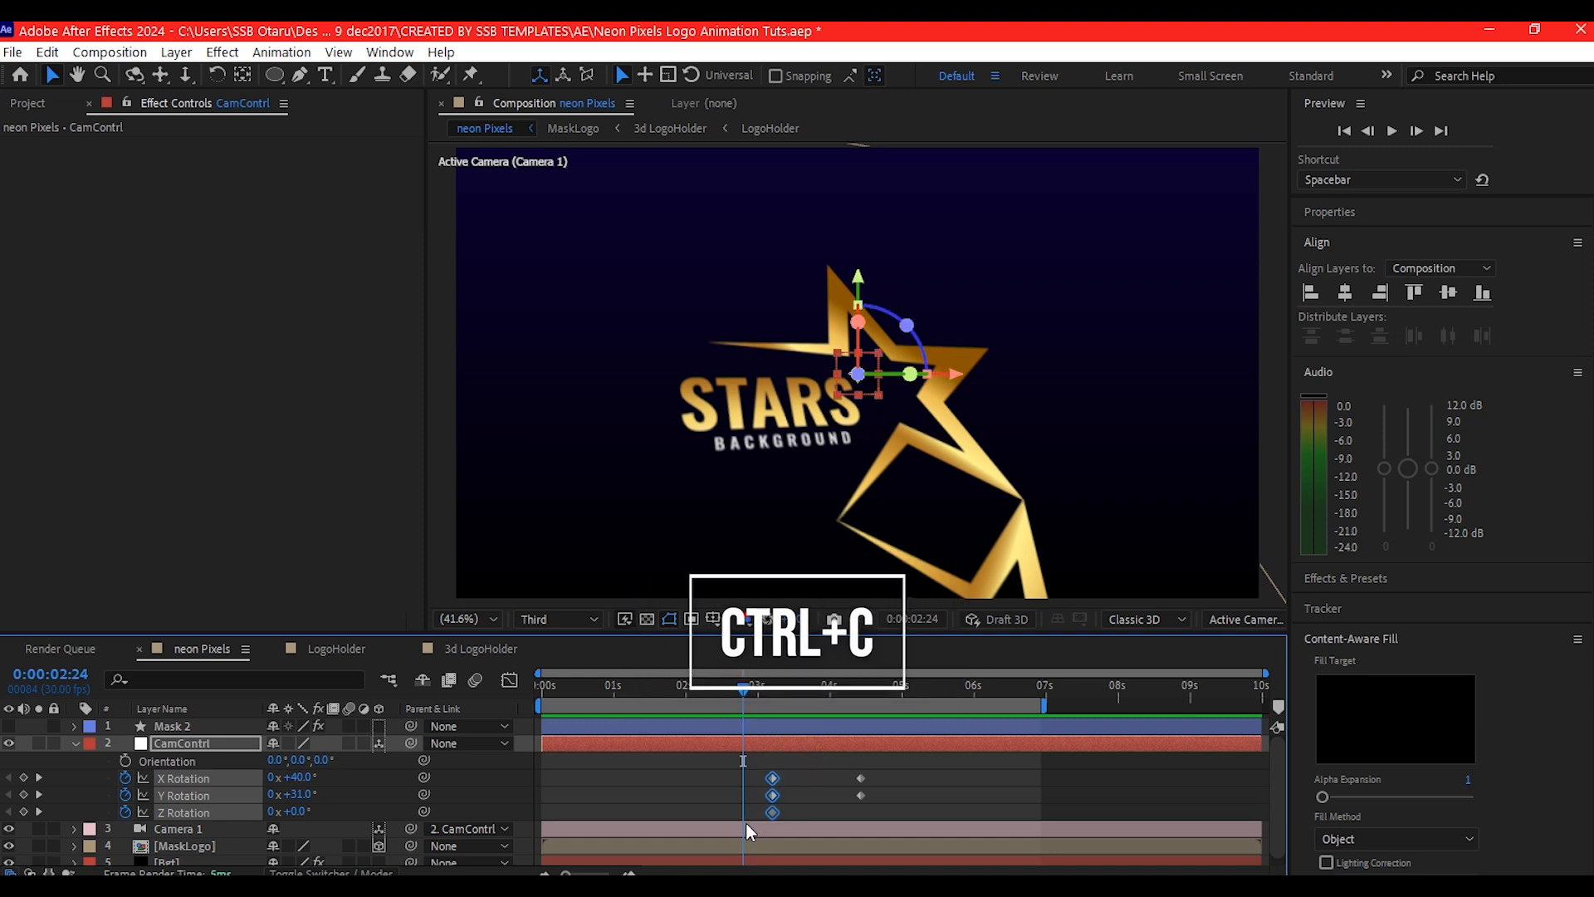
key("ctrl+v")
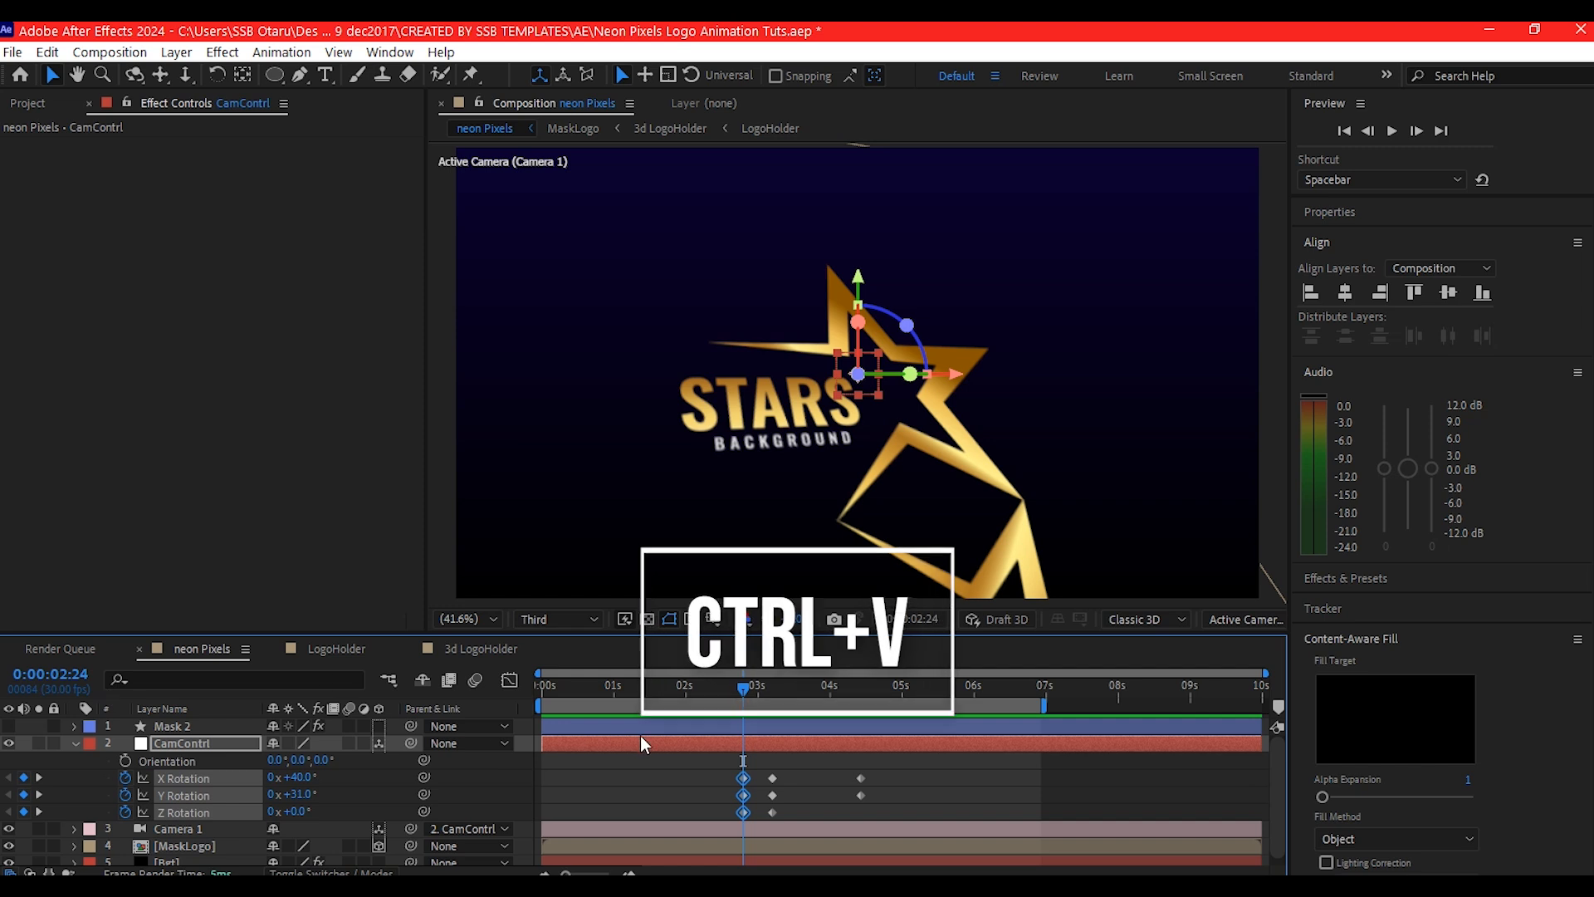
left_click(764, 742)
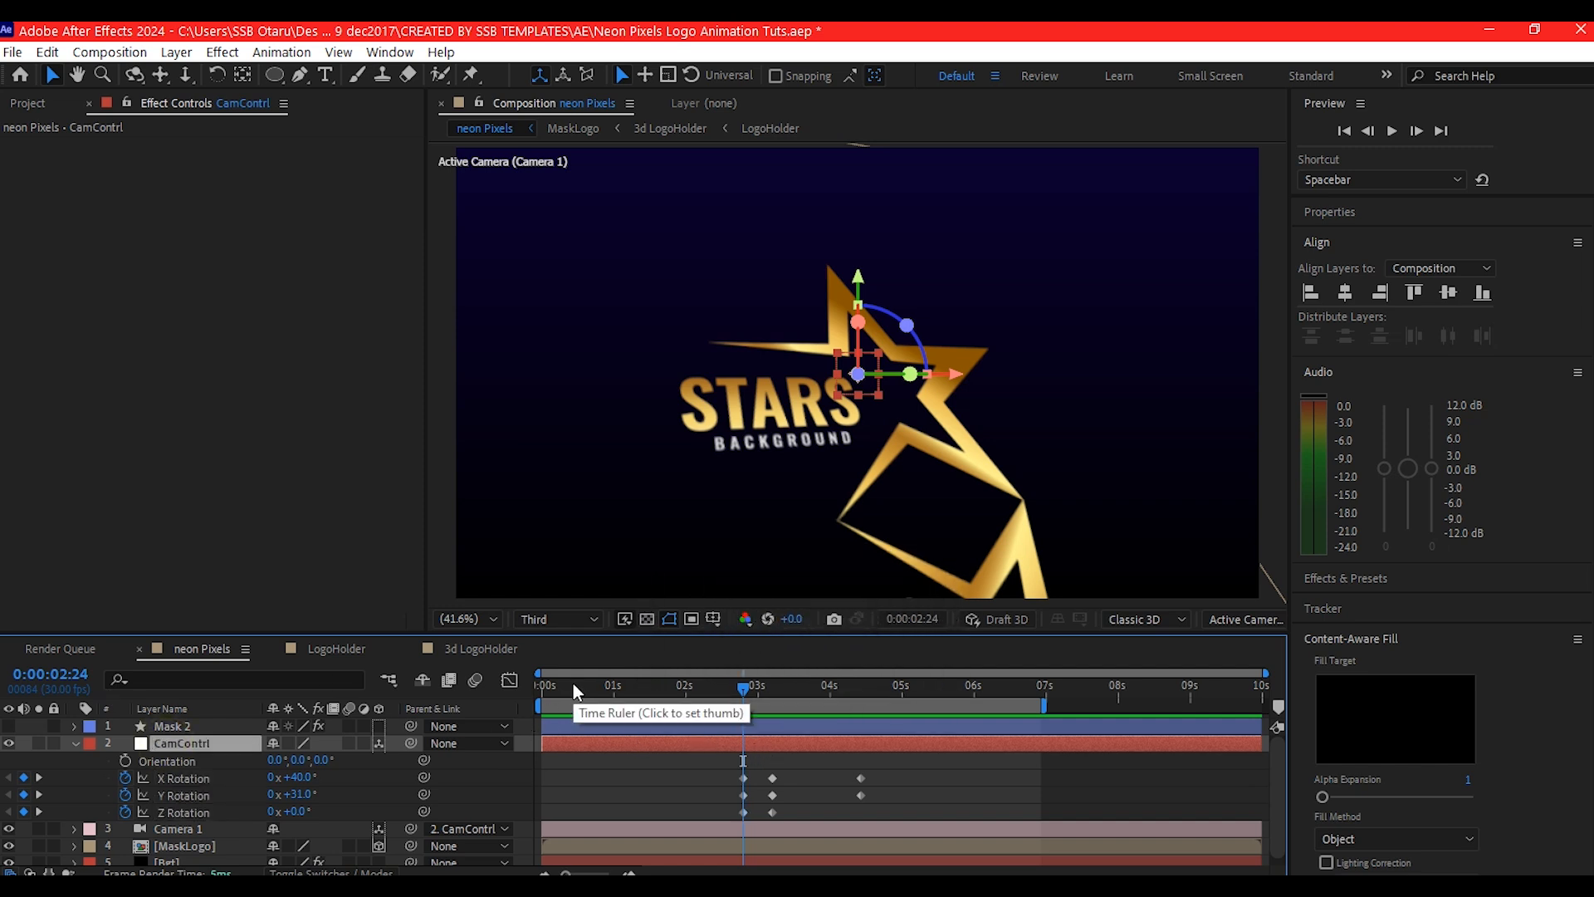
- At the start of the timeline, set CamContrl's X Rotation to 57°, Y Rotation to -36° and Z Rotation to -18°
left_click_drag(573, 685, 527, 692)
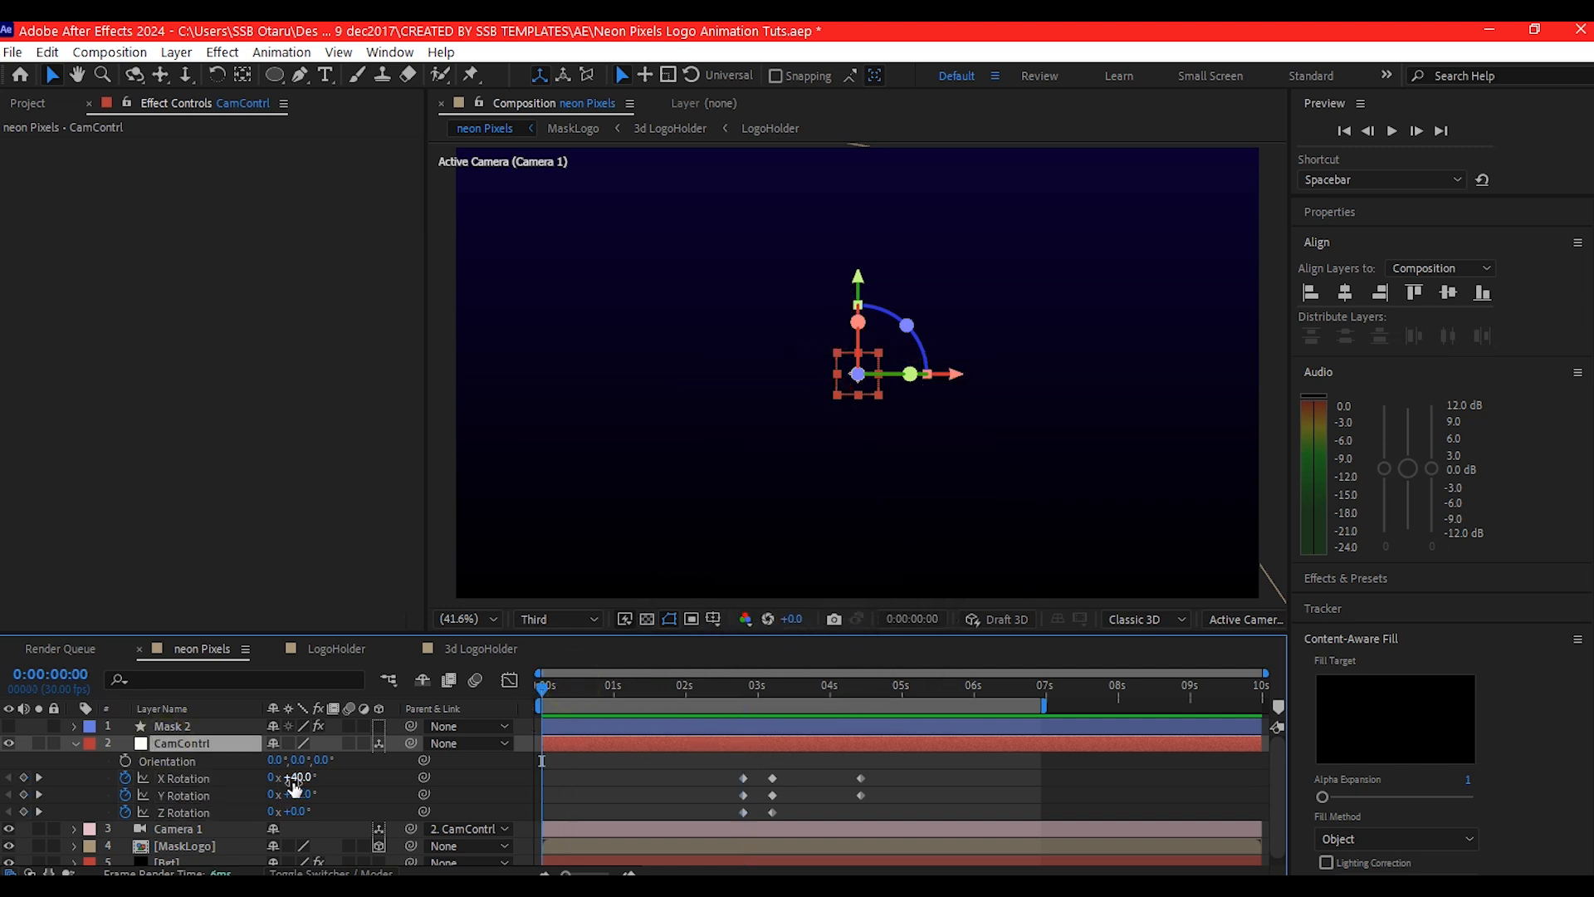
left_click_drag(294, 780, 308, 781)
left_click(176, 778)
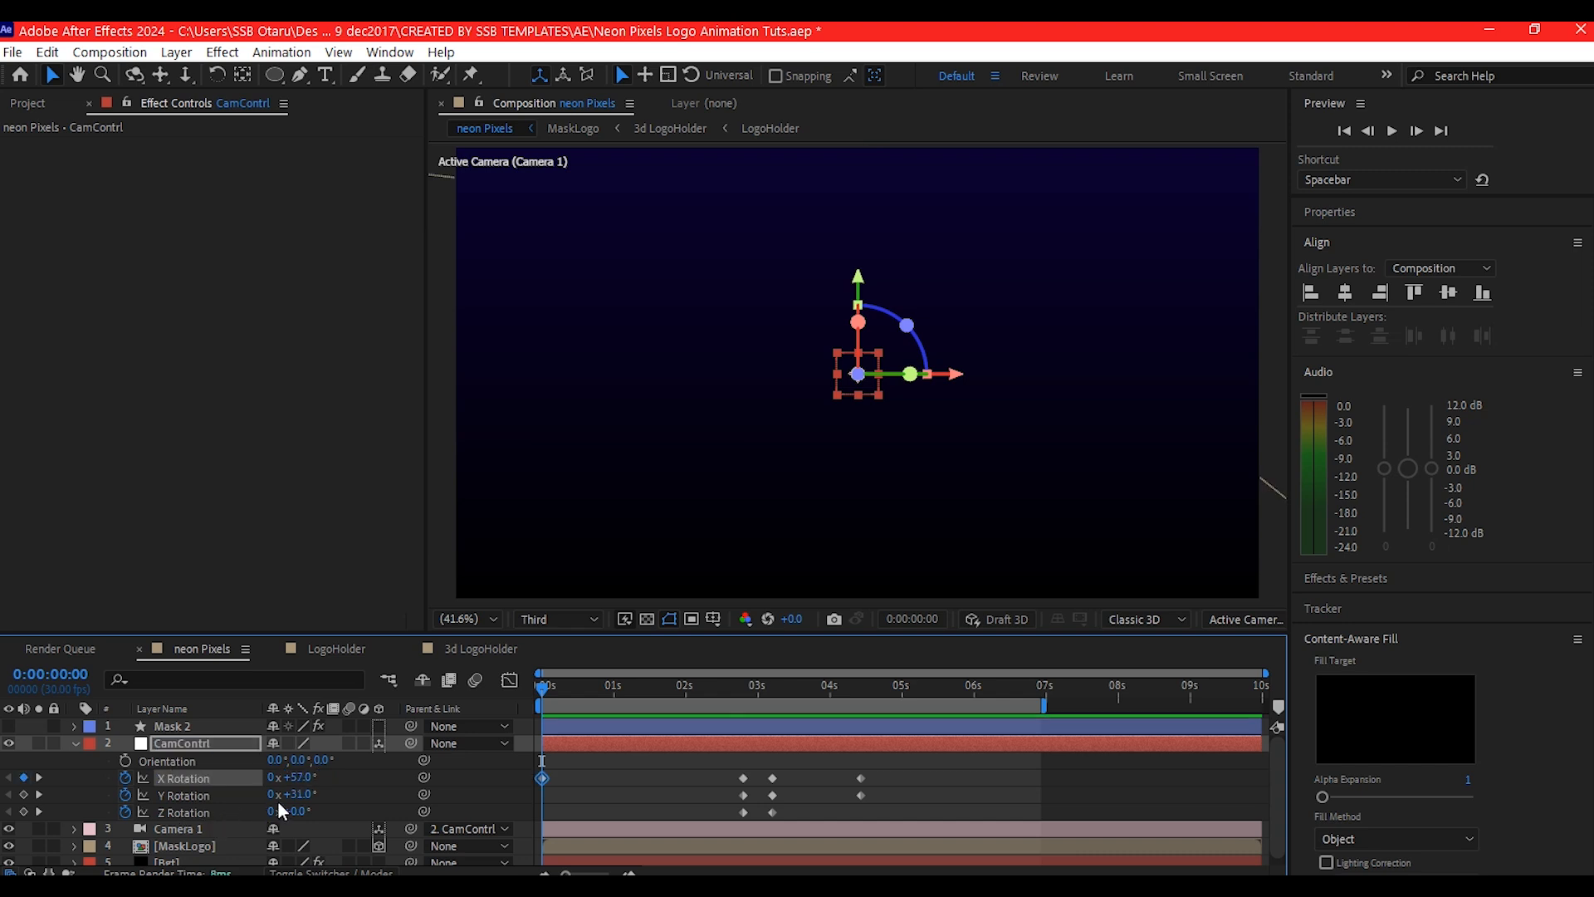
left_click_drag(304, 797, 242, 798)
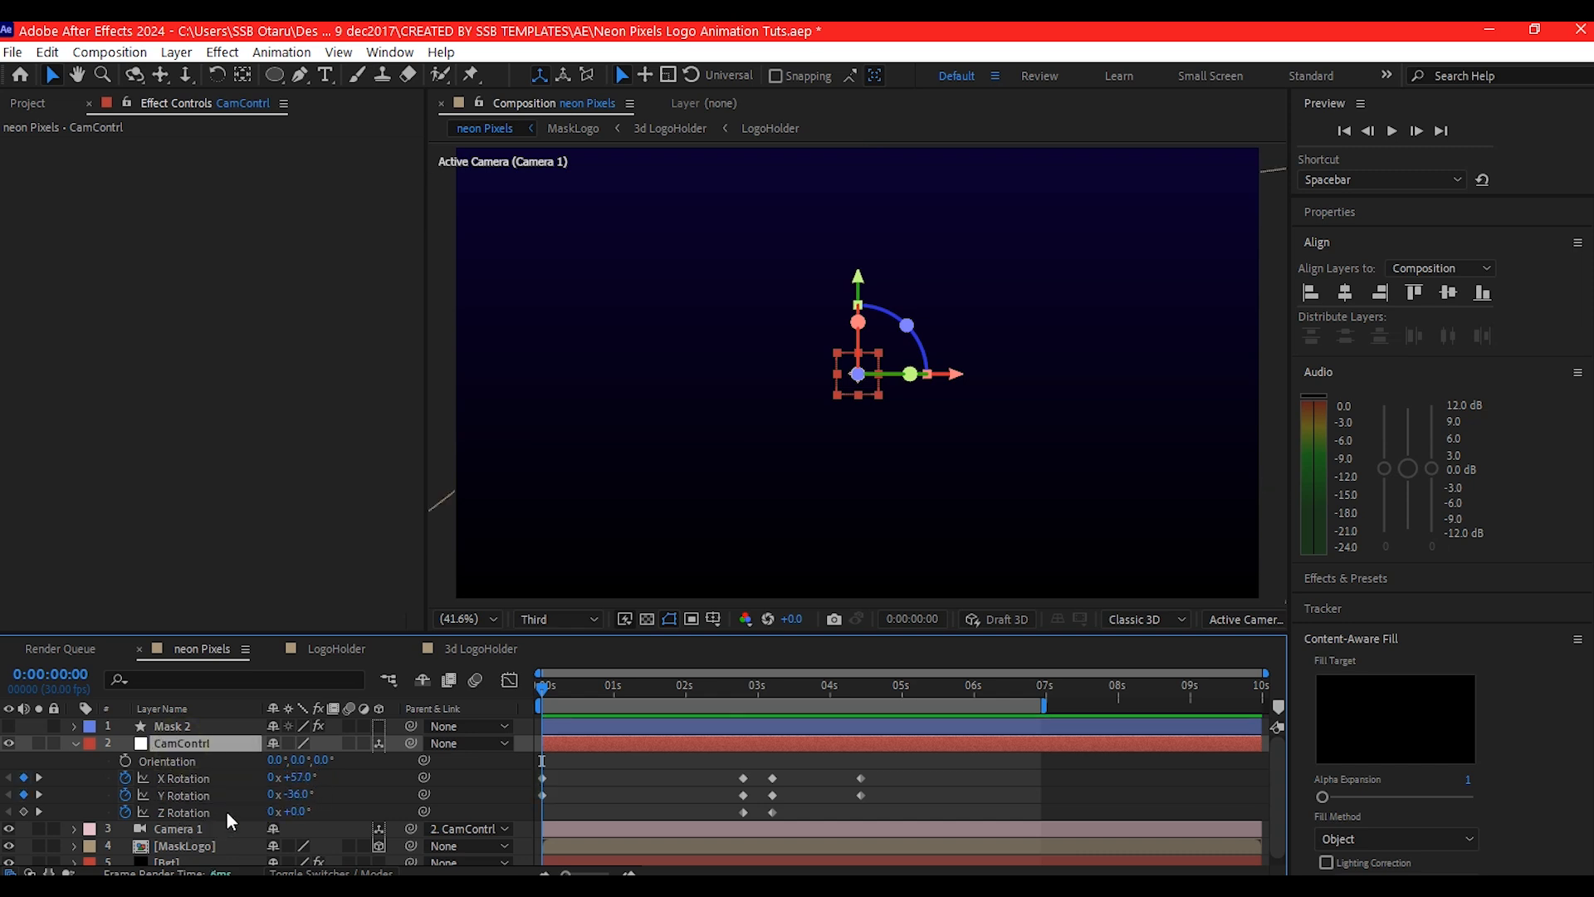
left_click(293, 811)
type("-18")
key("Return")
- Keyframe Camera 1's Zoom at 0:00:03:05 with a value of 2851.7 pixels
left_click_drag(749, 685, 769, 680)
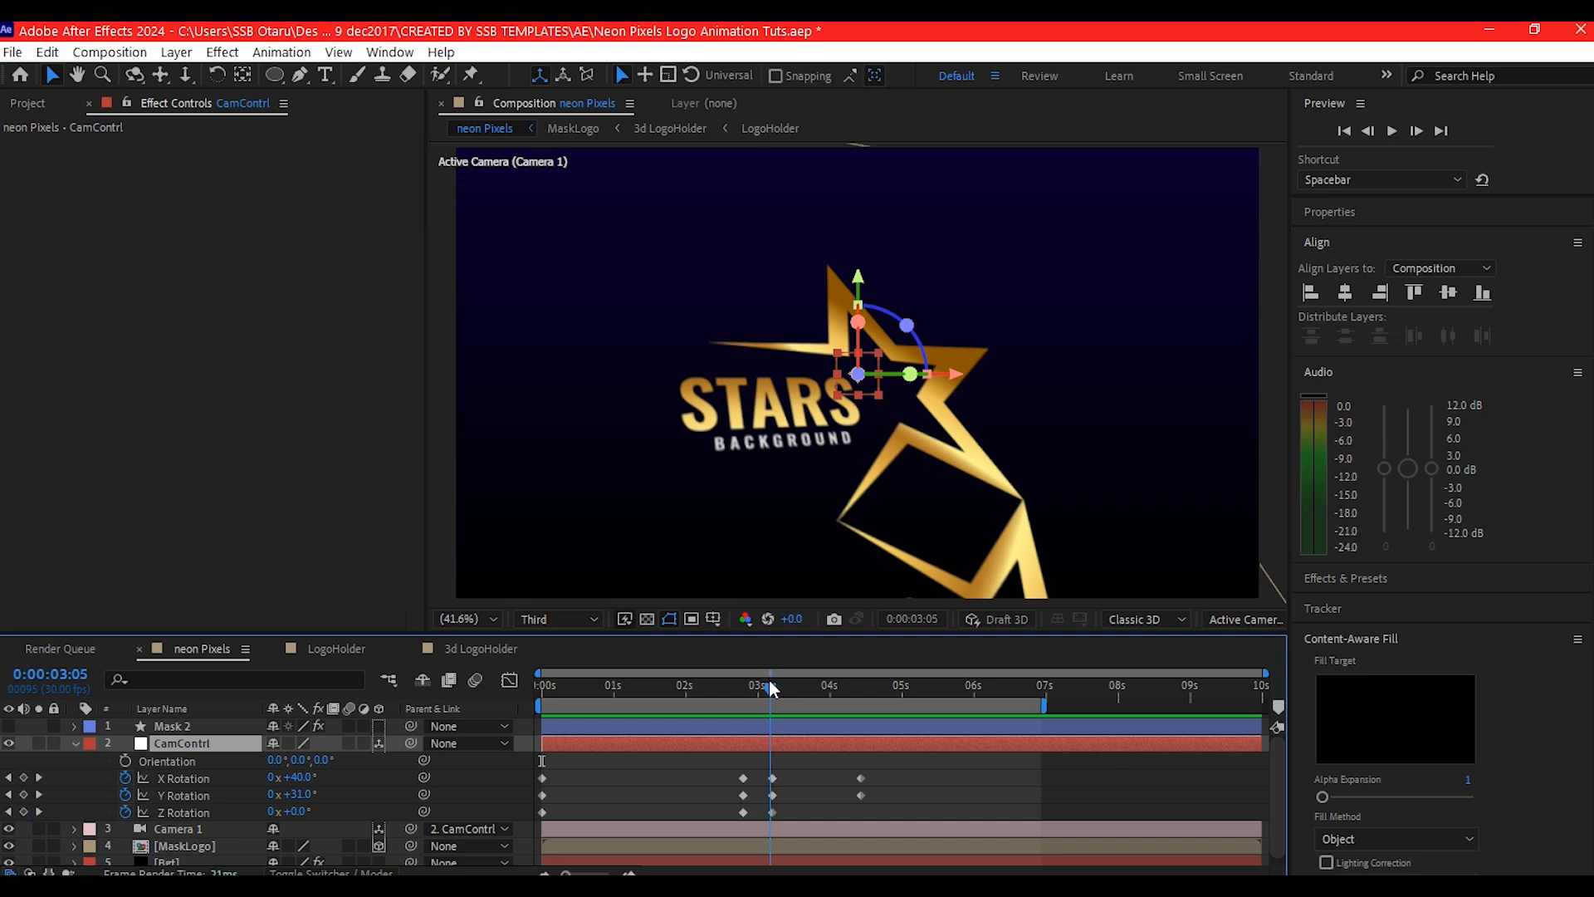
left_click(73, 828)
scroll(179, 829, "down", 1)
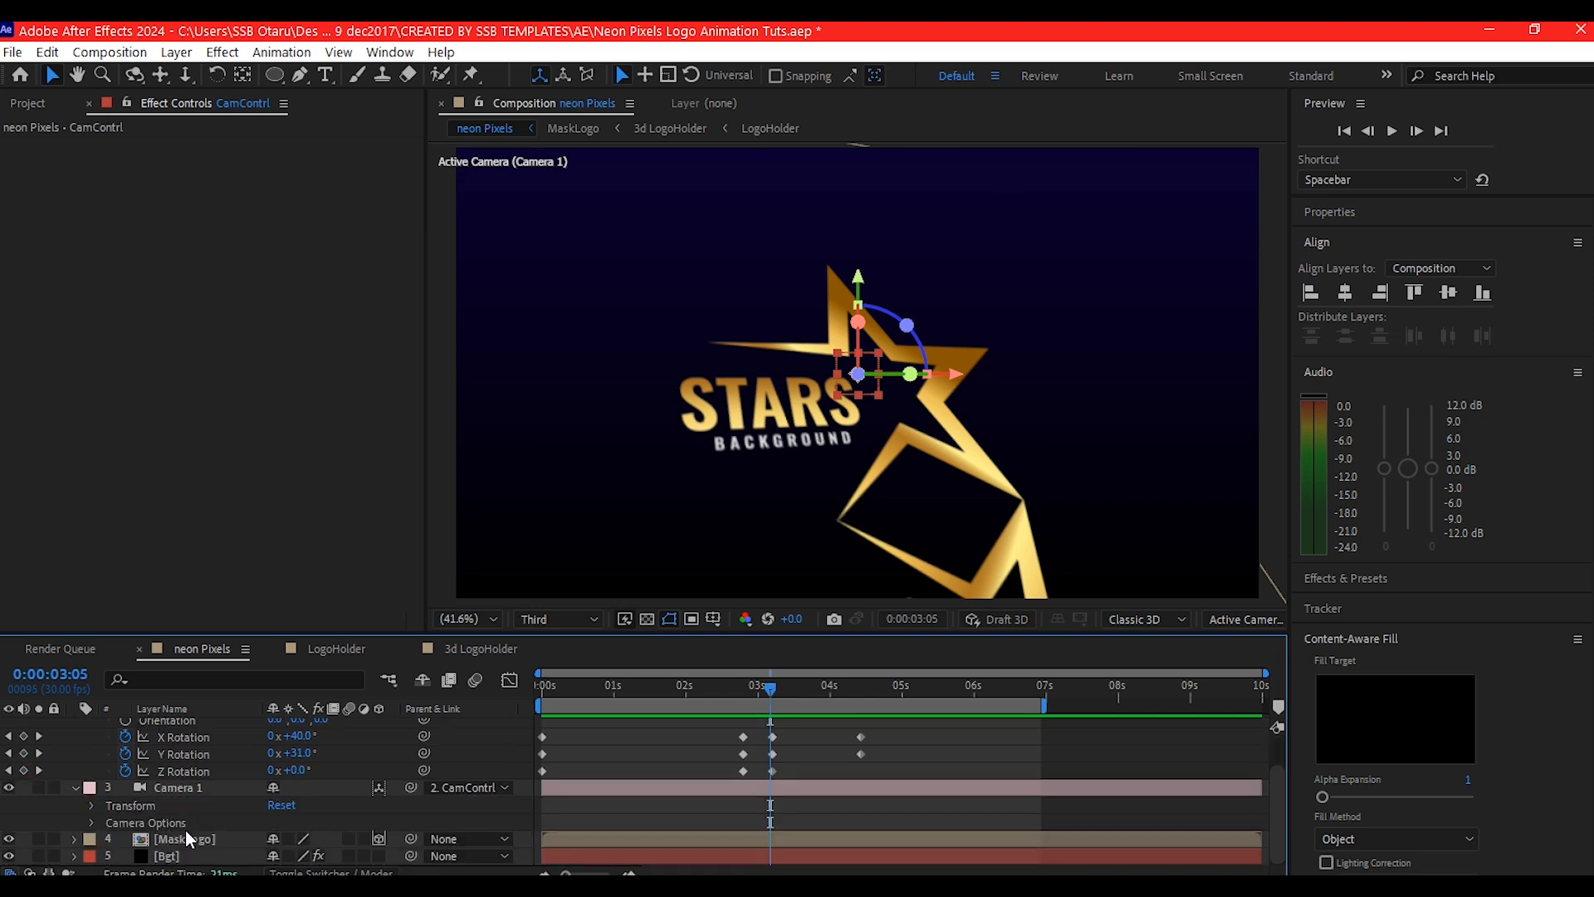
left_click(88, 824)
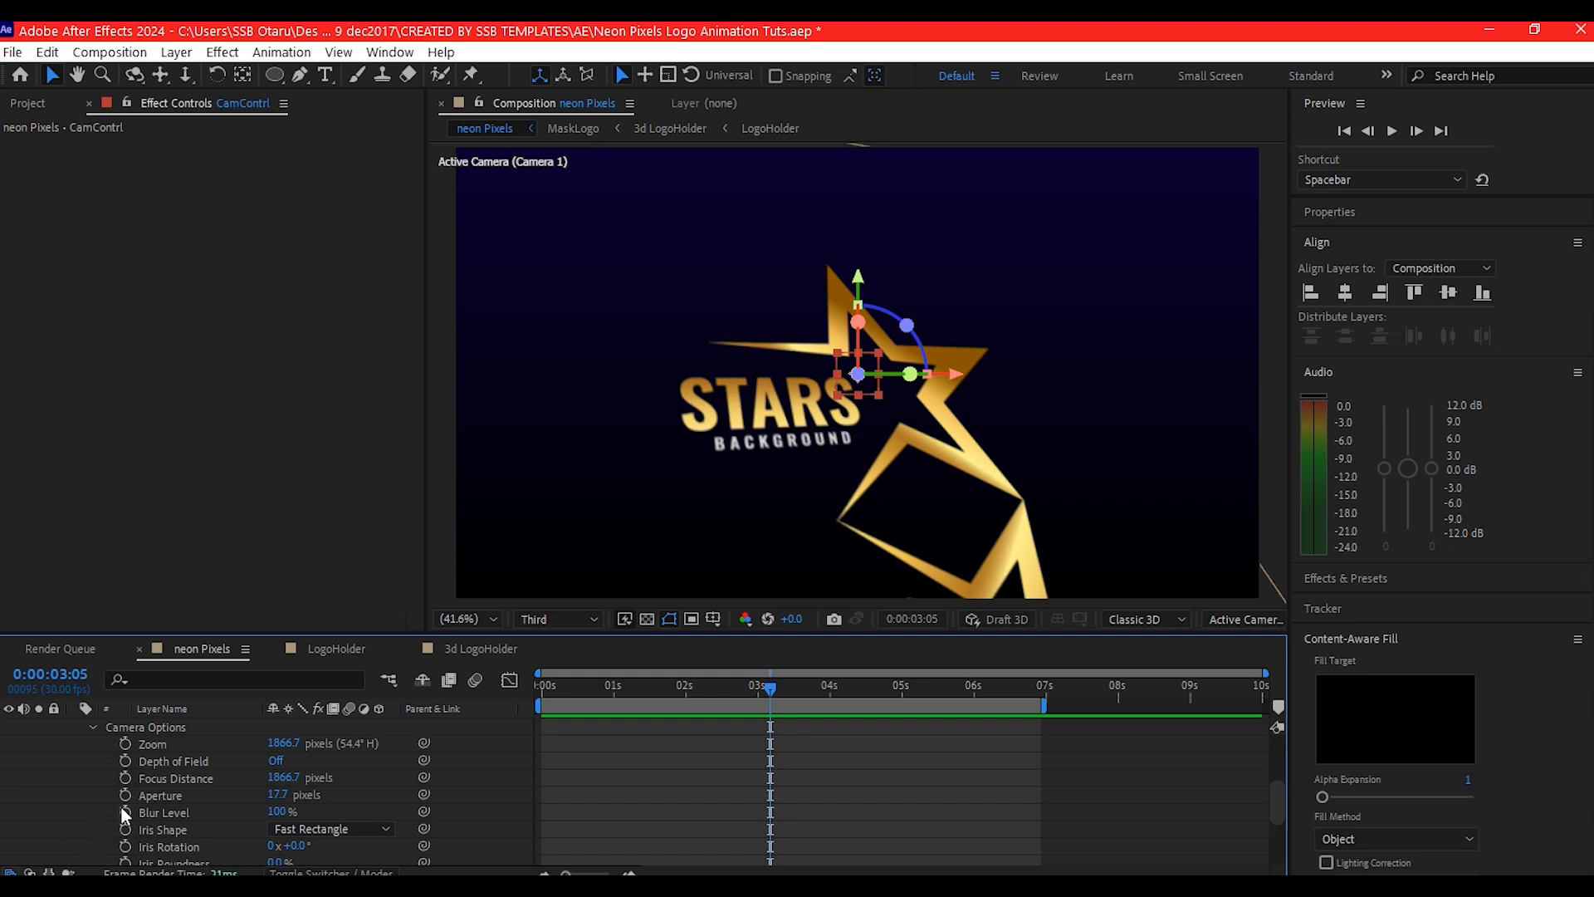
left_click(125, 744)
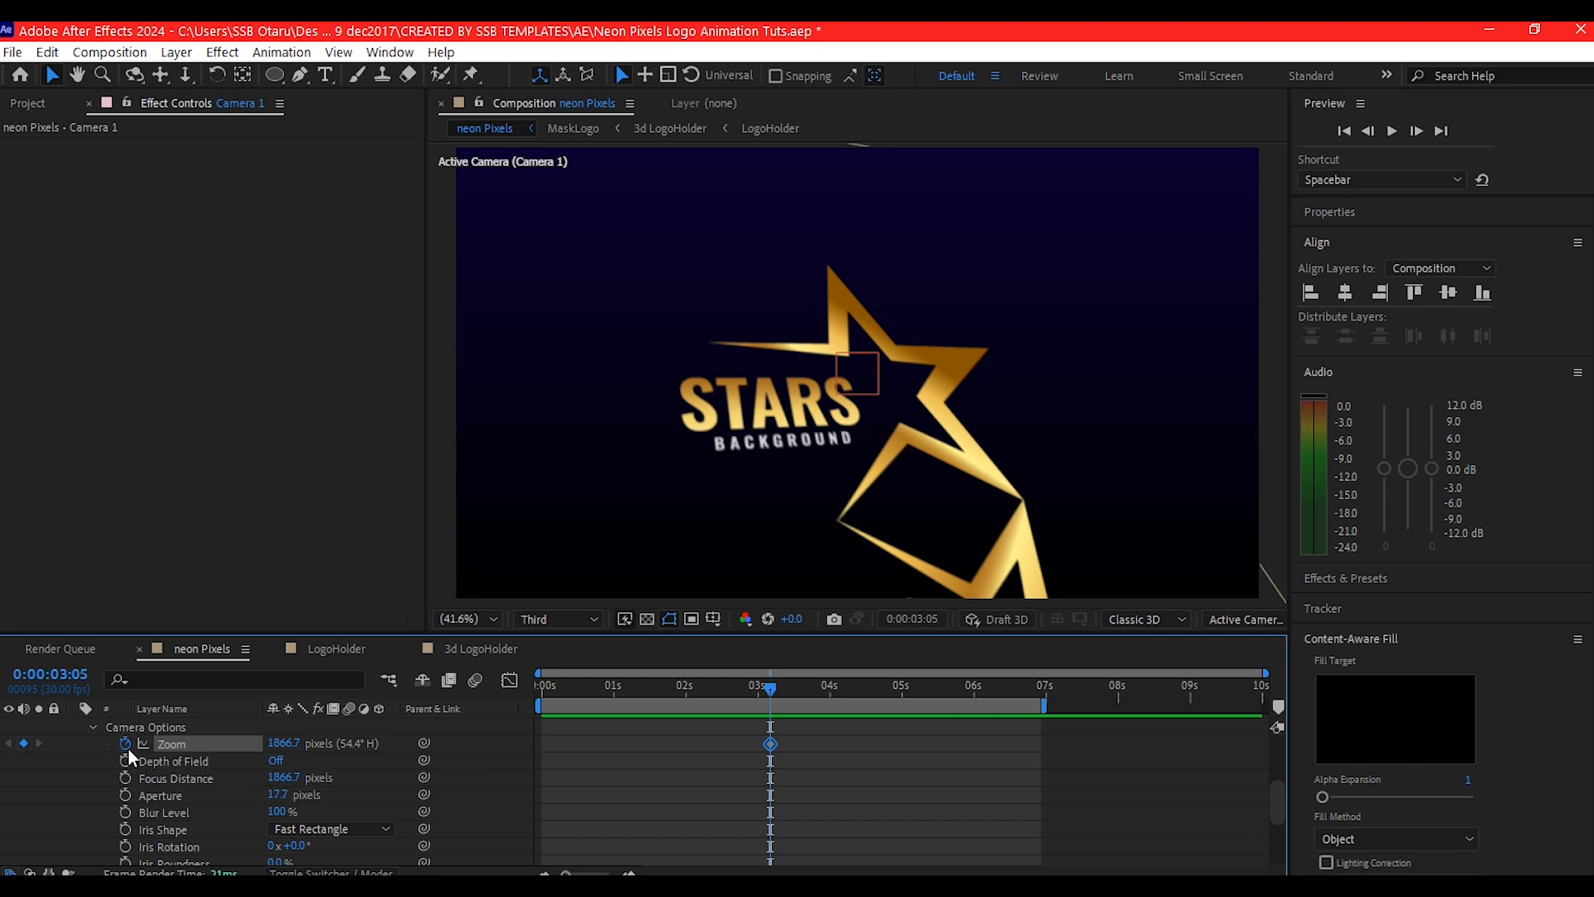
left_click(284, 743)
type("2851.7")
key("Return")
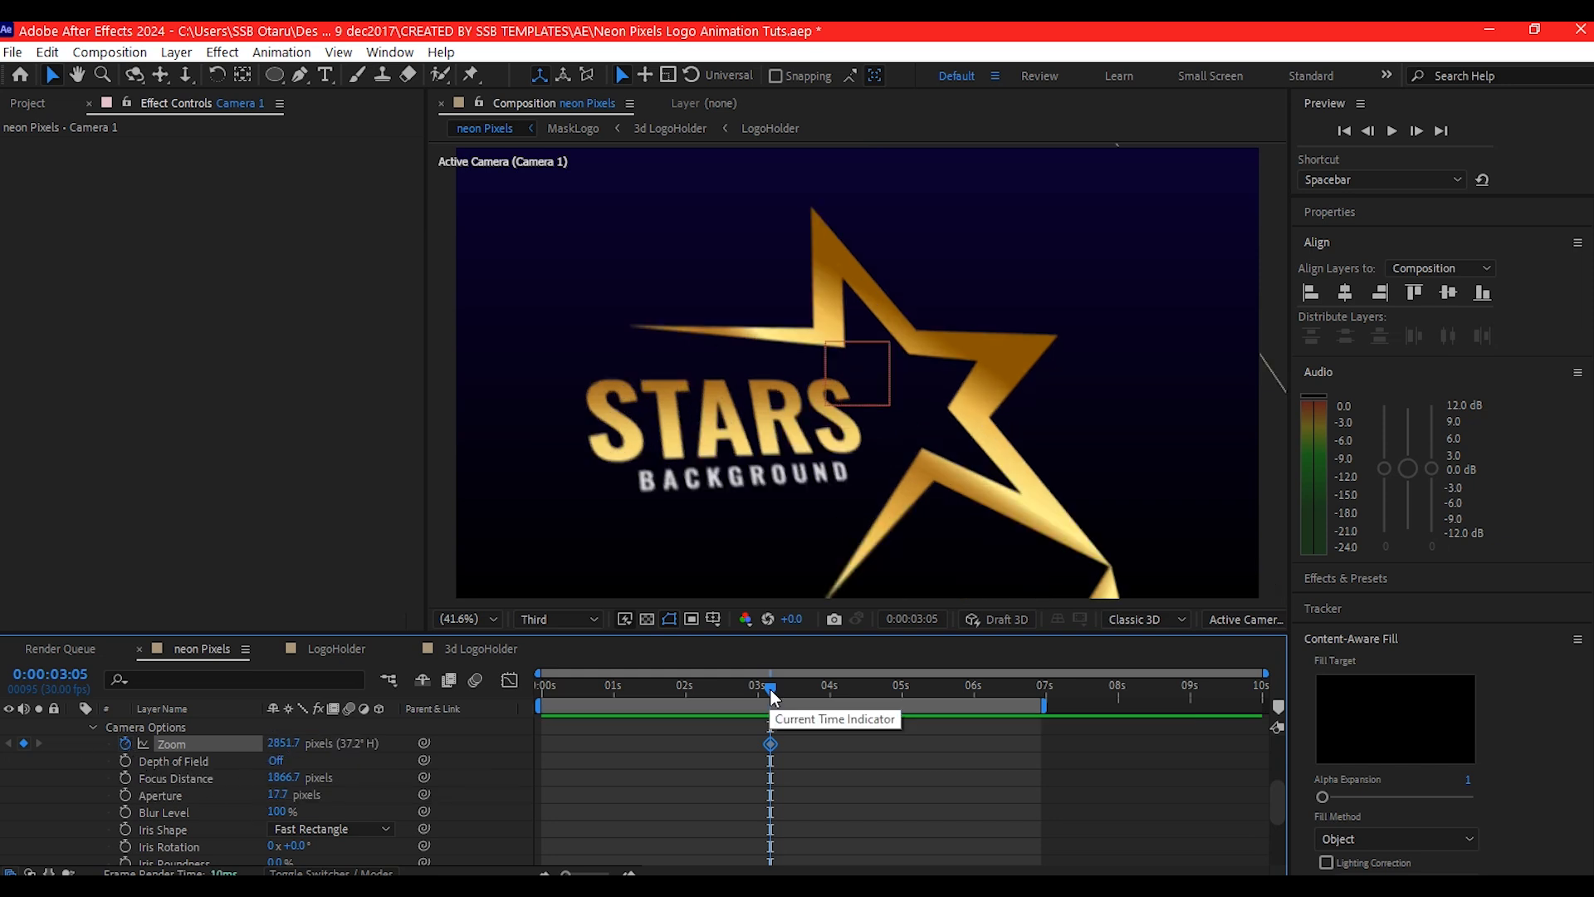
- At 0:00:05:29, set Camera 1's Zoom to 1633.7 pixels
left_click_drag(770, 689, 969, 682)
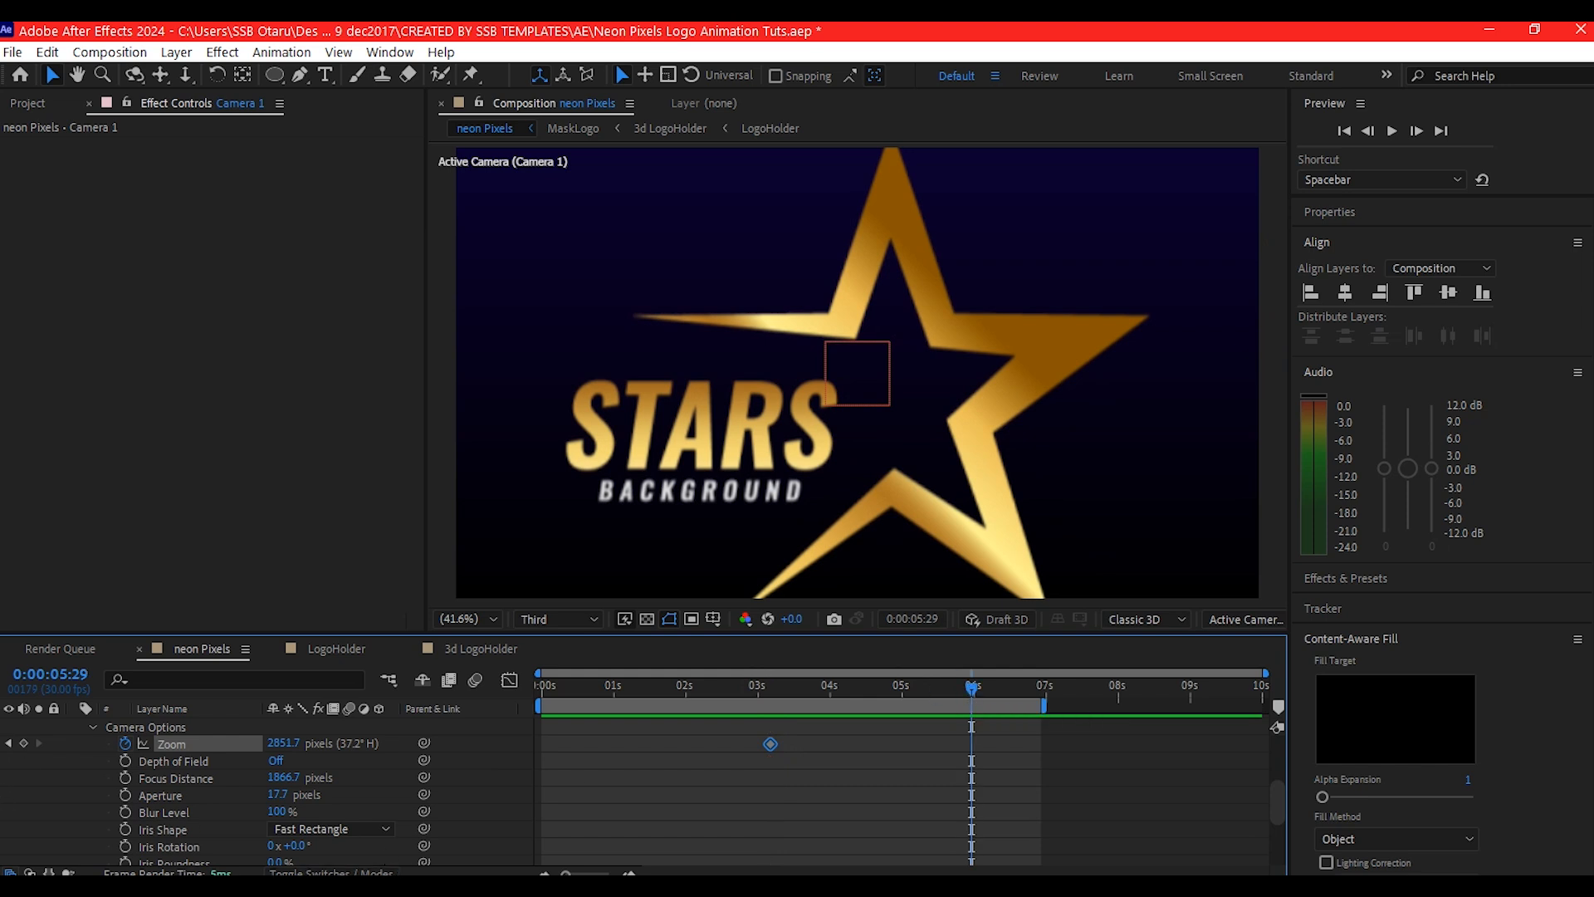
left_click(284, 743)
type("1633.7")
key("Return")
- Apply Easy Ease to all CamContrl rotation keyframes and Camera 1 zoom keyframes
scroll(1028, 839, "up", 2)
left_click_drag(1028, 854, 517, 711)
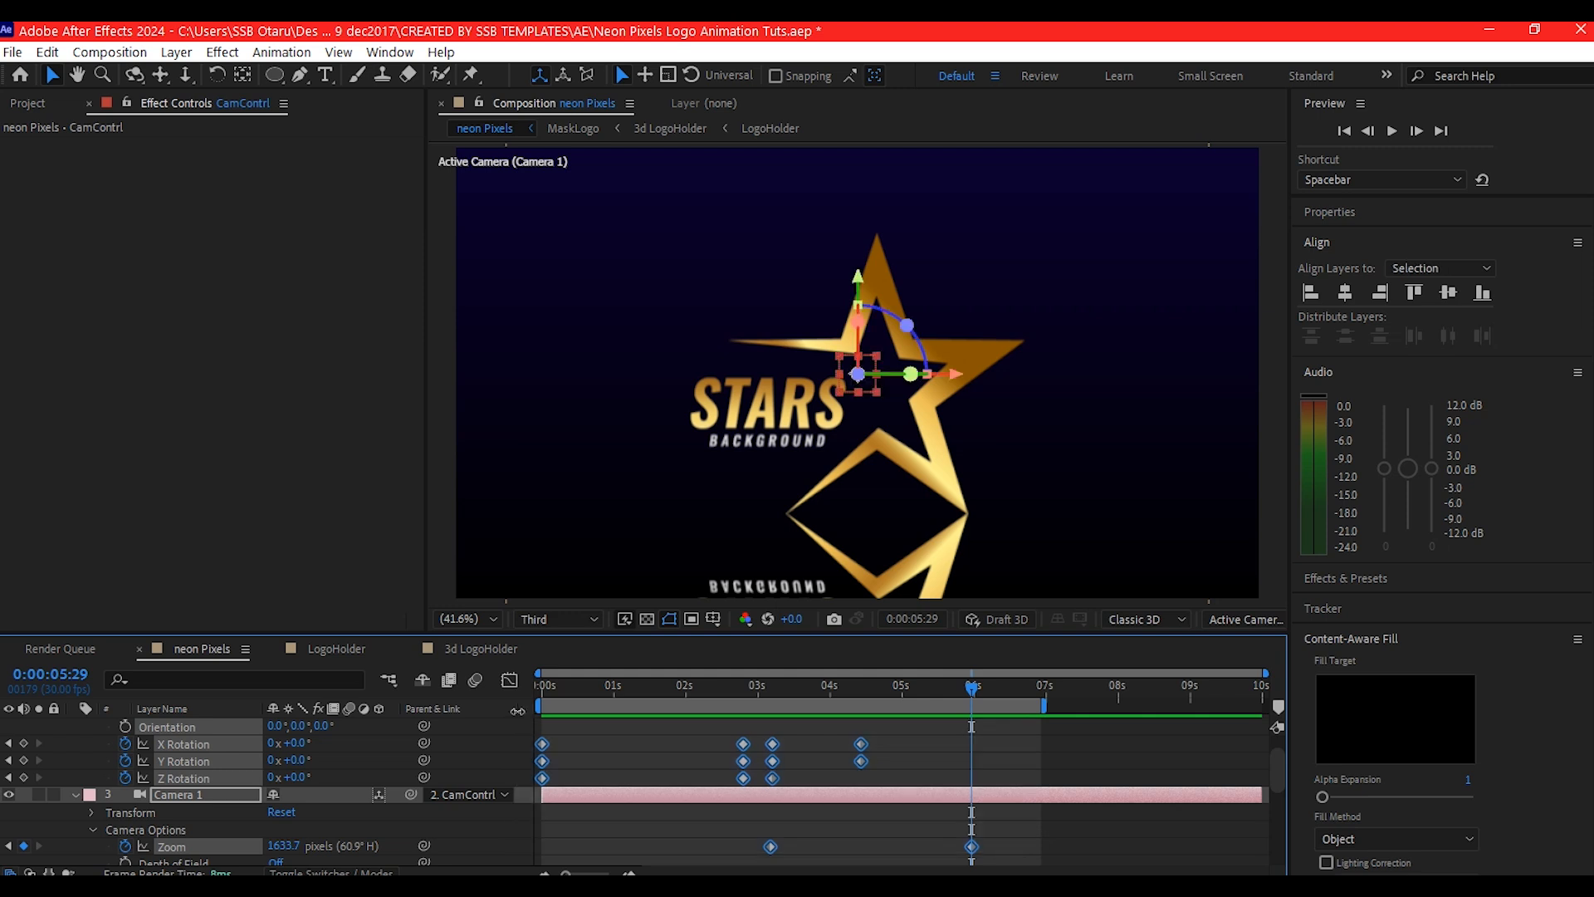
key("F9")
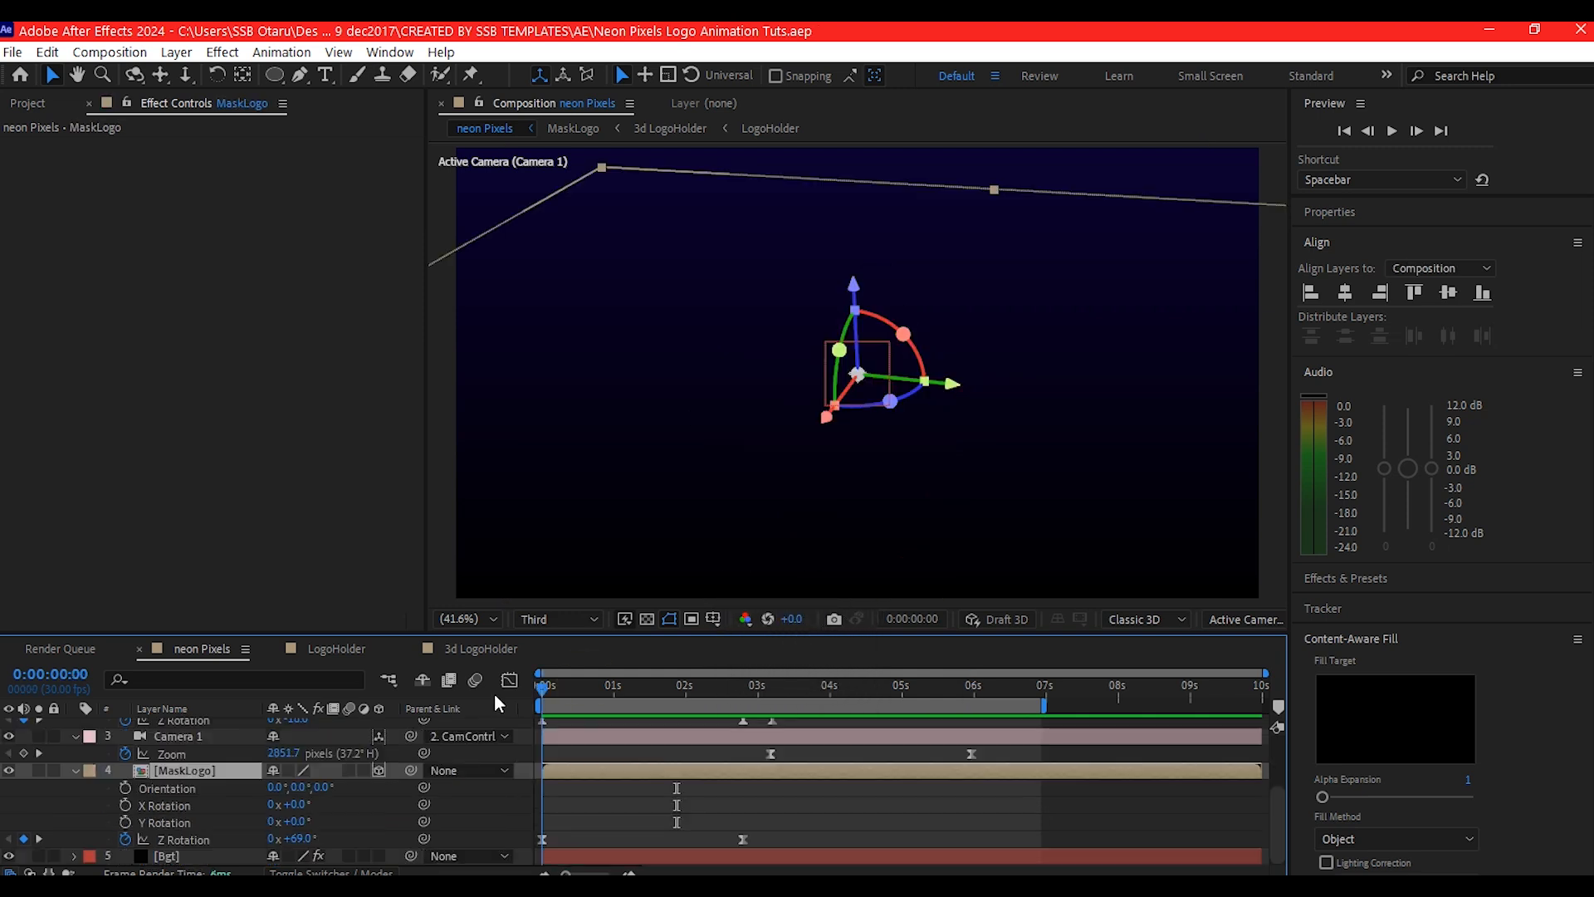
- Go to 0:00:01:17 and add a Color Overlay layer style to the MaskLogo layer
left_click_drag(555, 684, 655, 739)
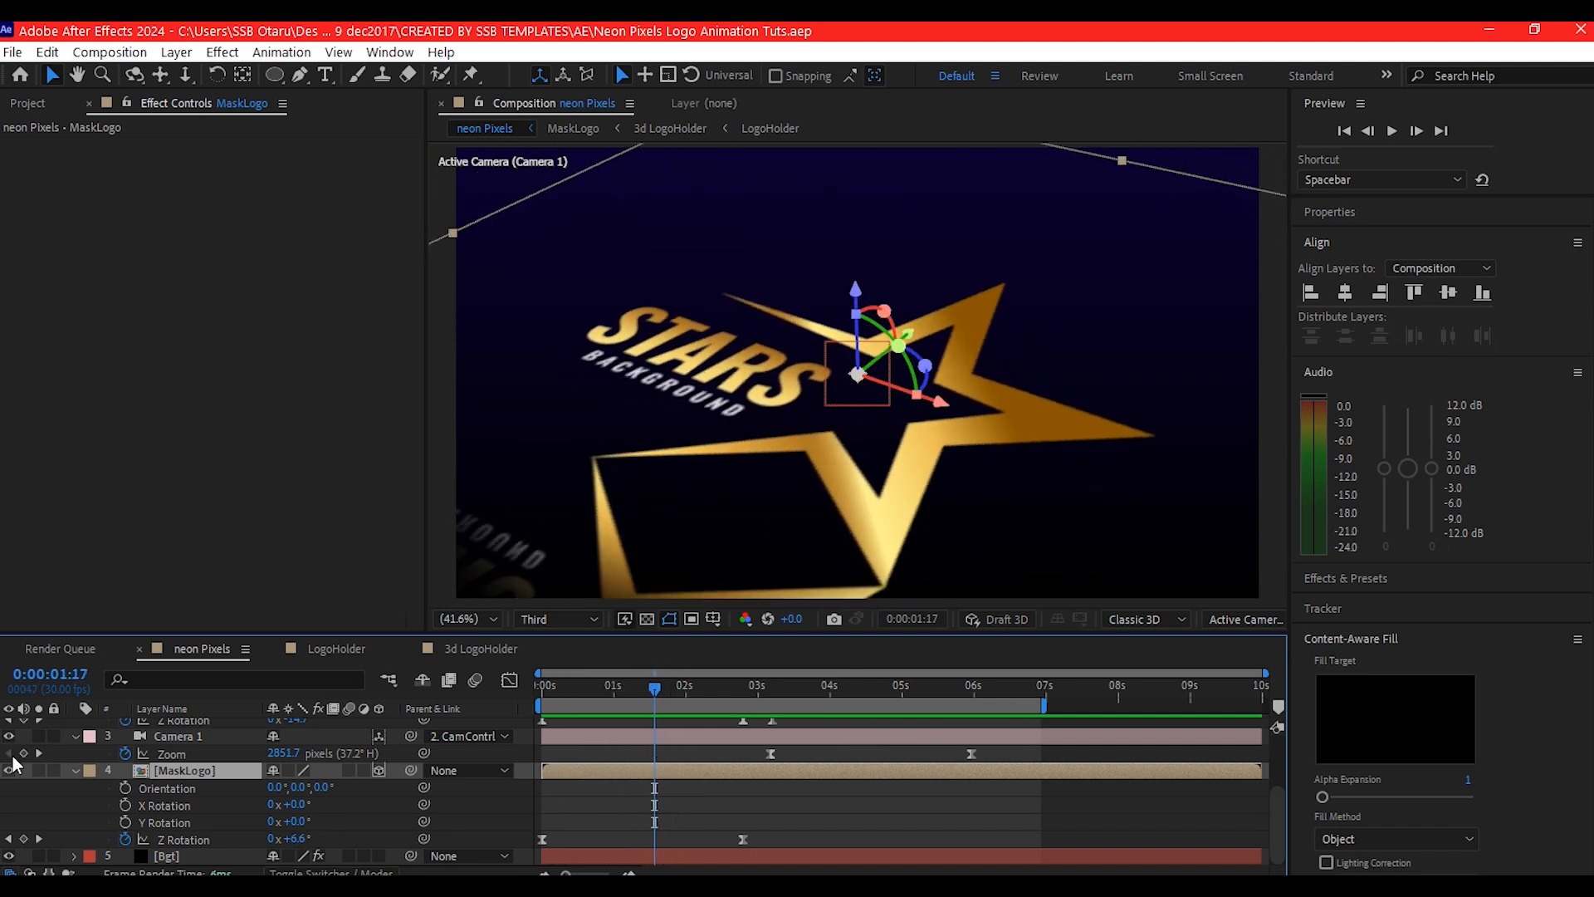
left_click(77, 771)
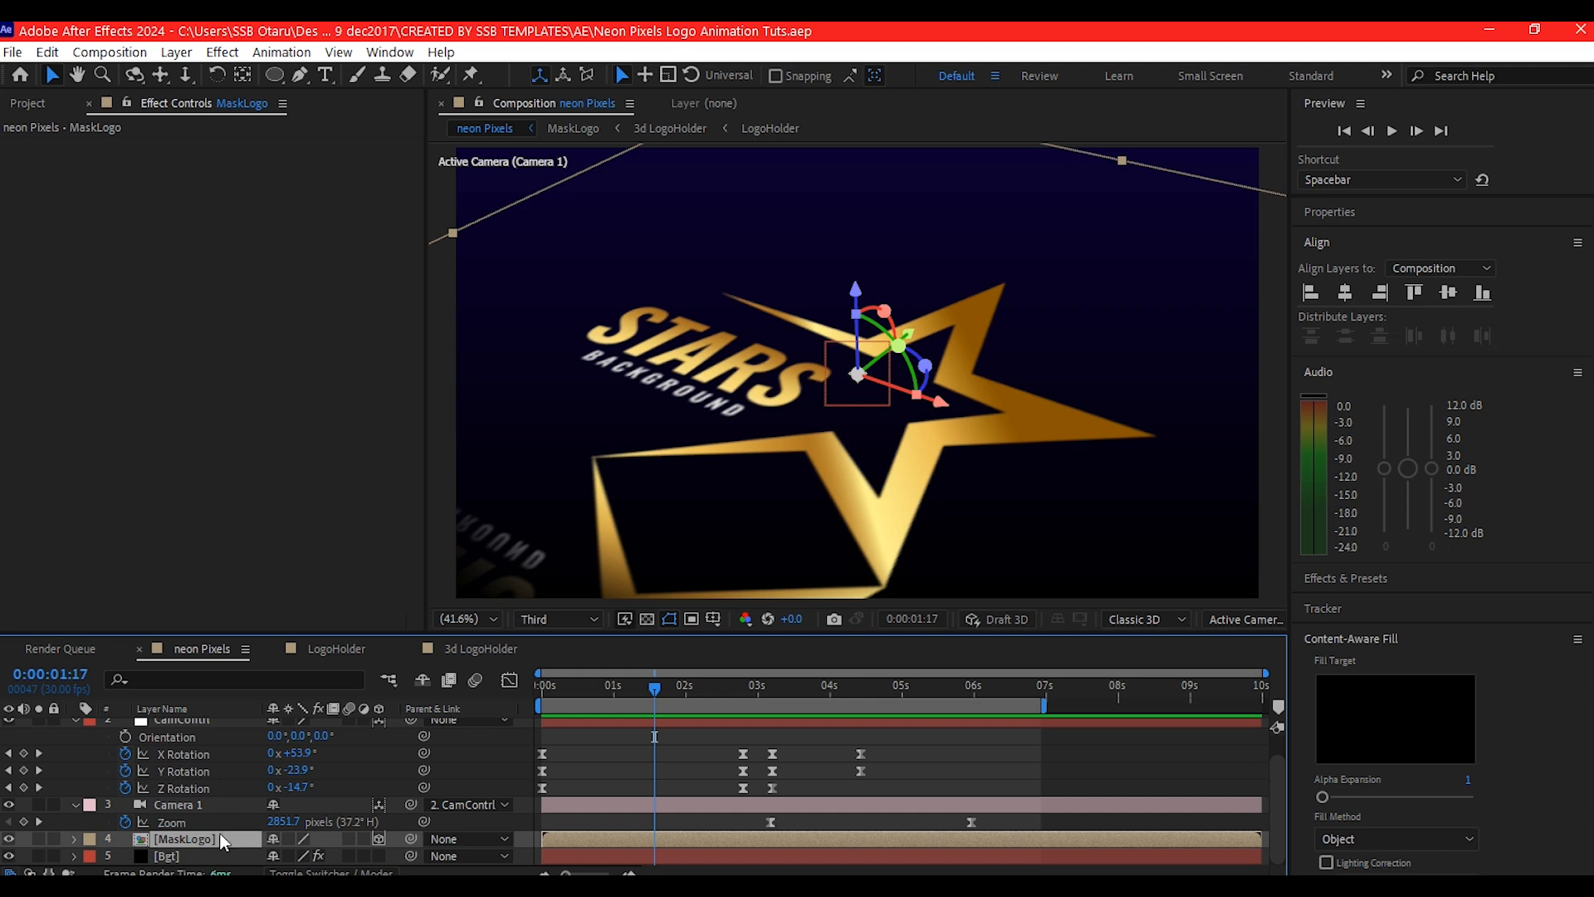
right_click(655, 835)
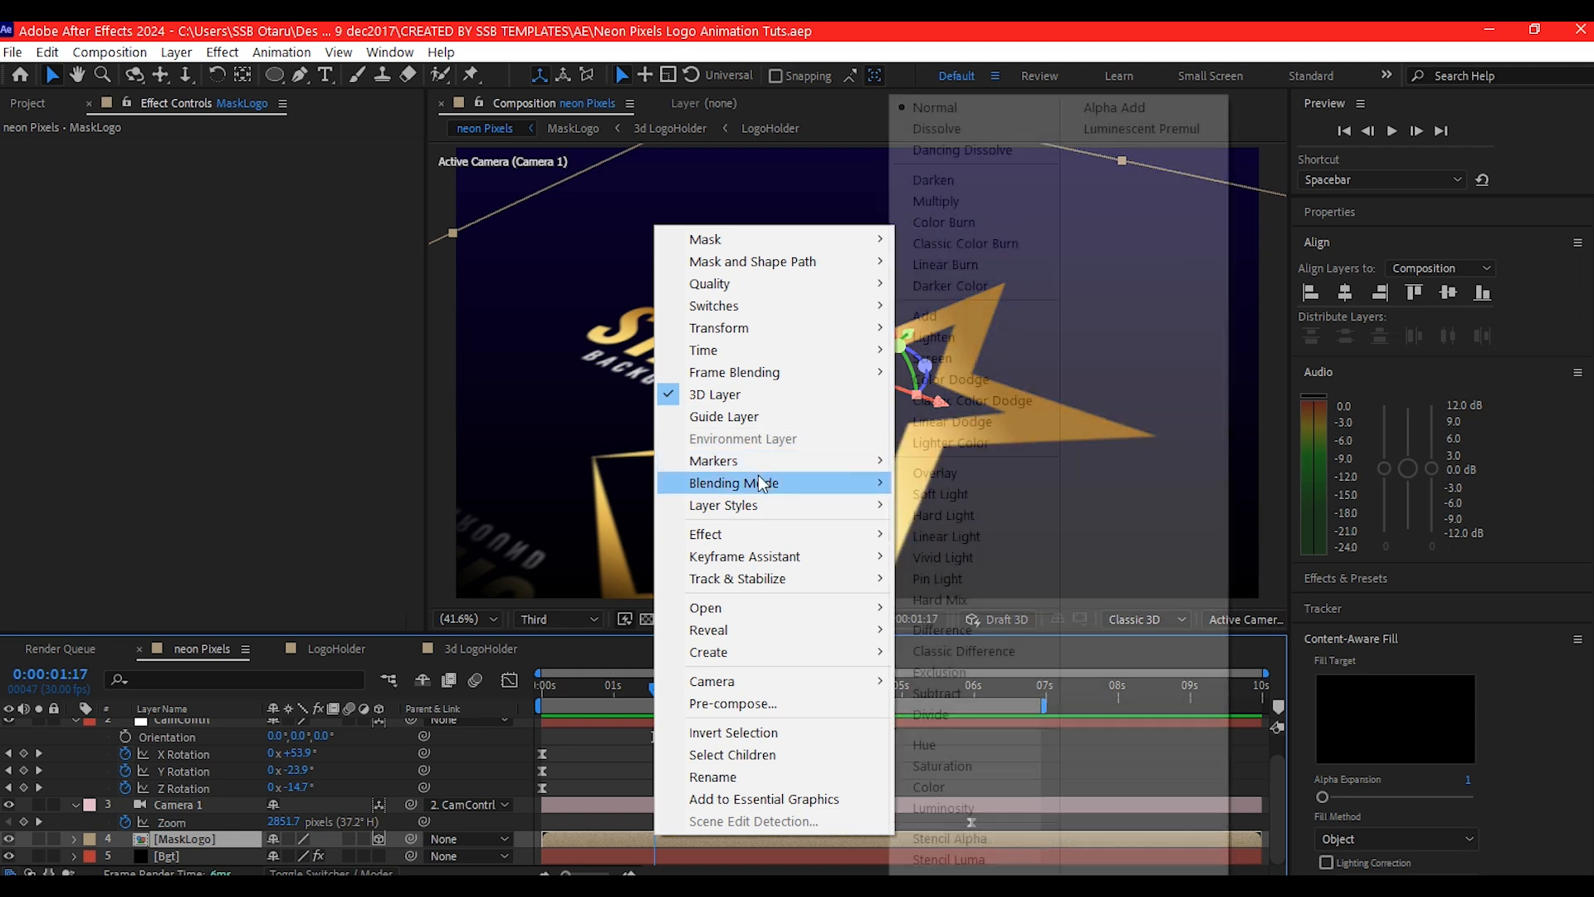
mouse_move(831, 505)
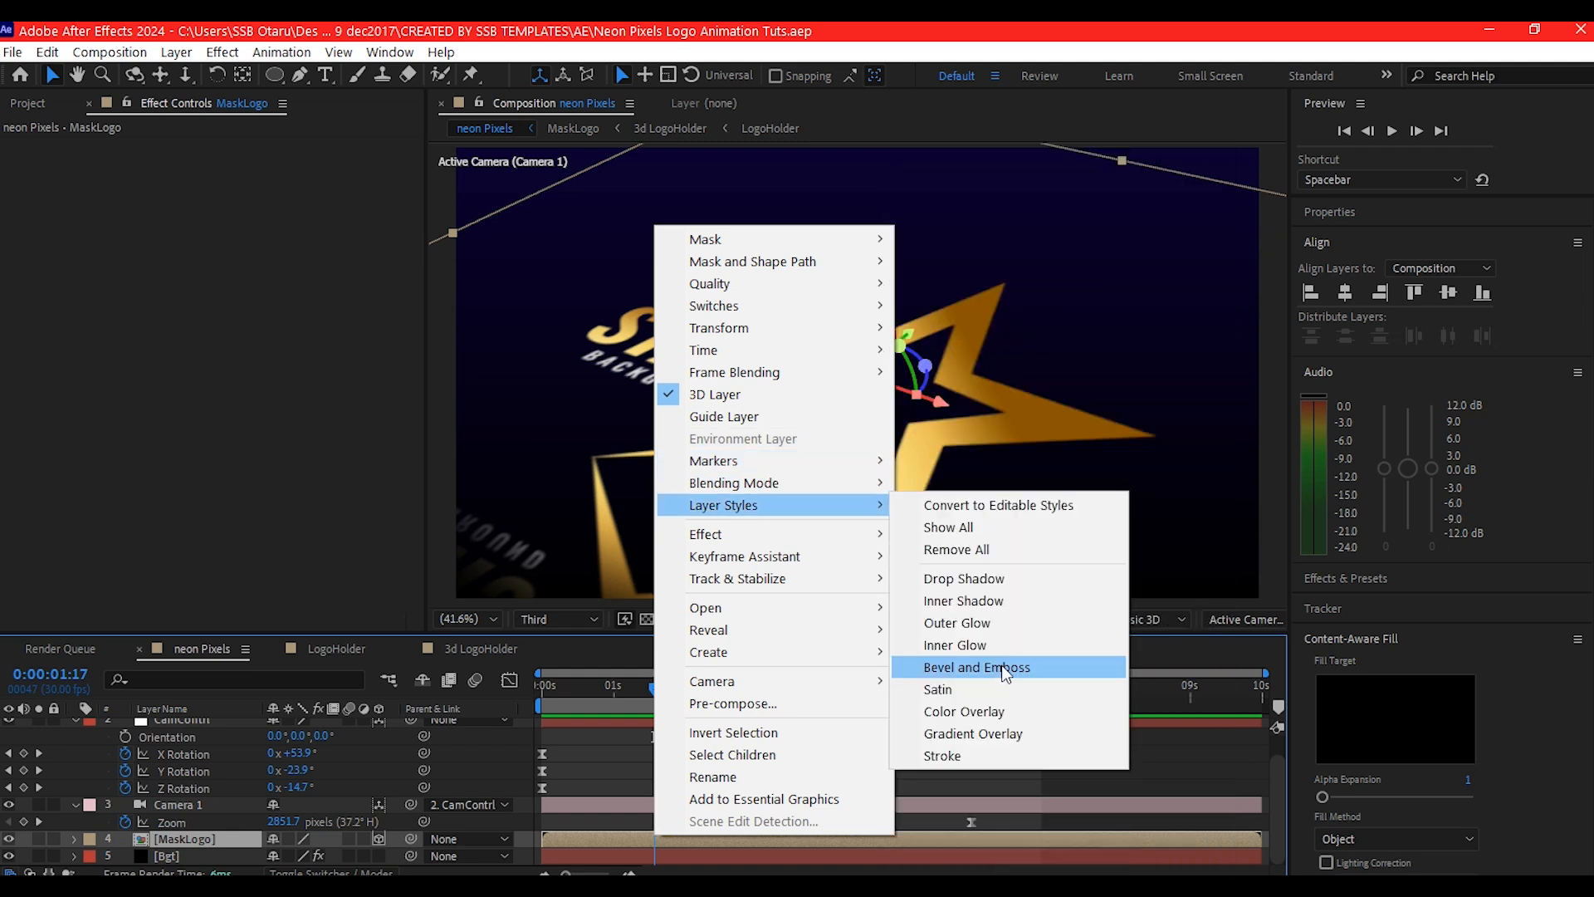
left_click(990, 714)
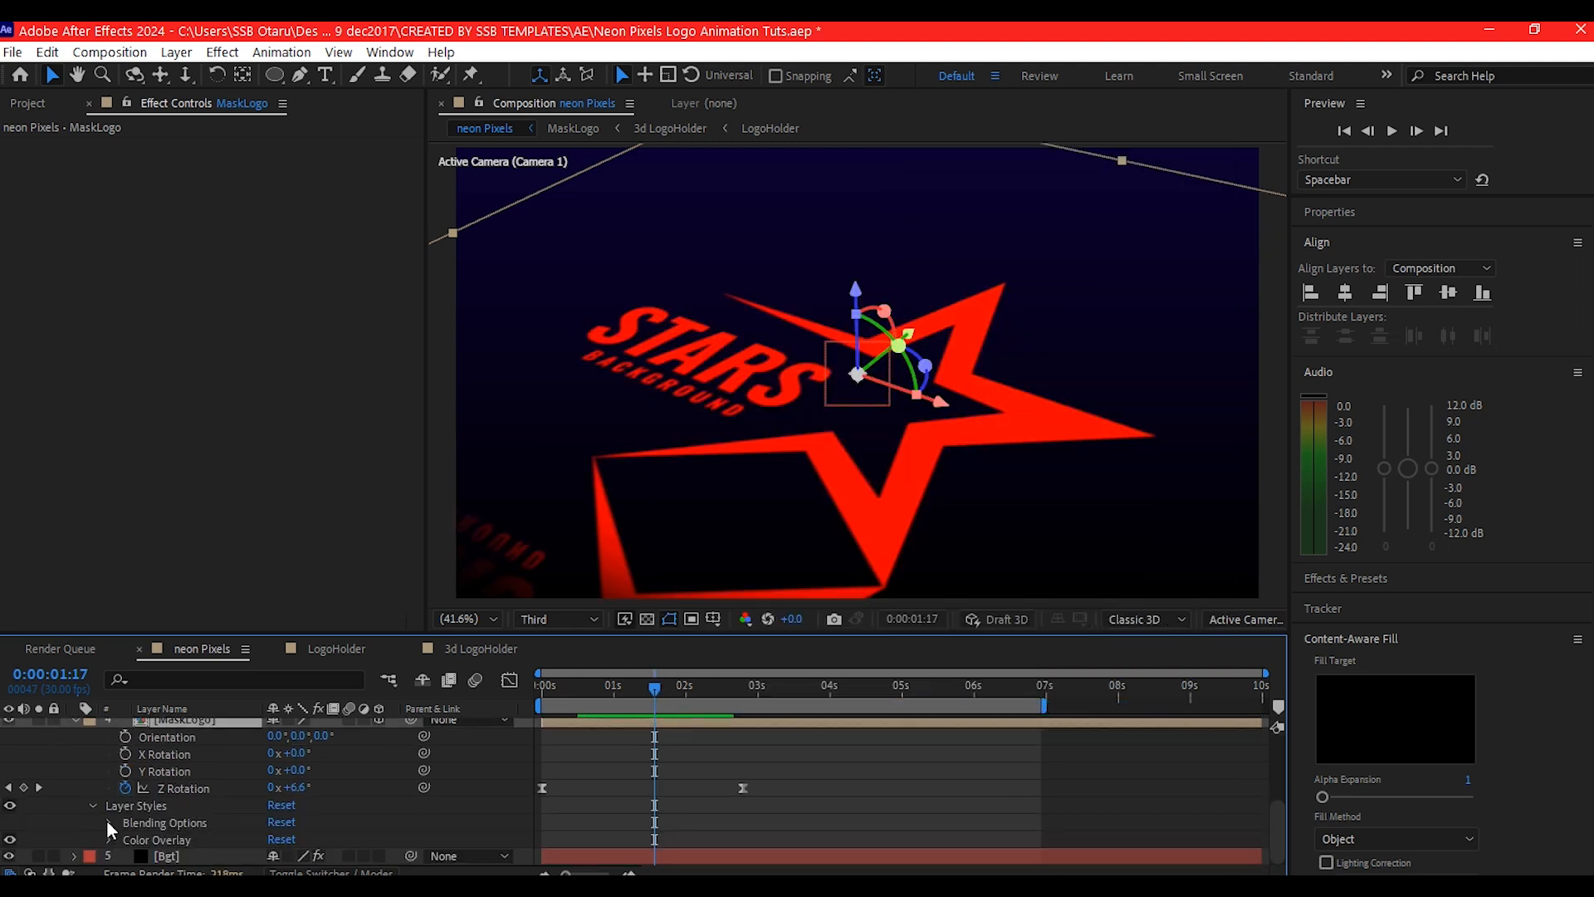
- Change the MaskLogo layer's Color Overlay colour to light grey
left_click(112, 837)
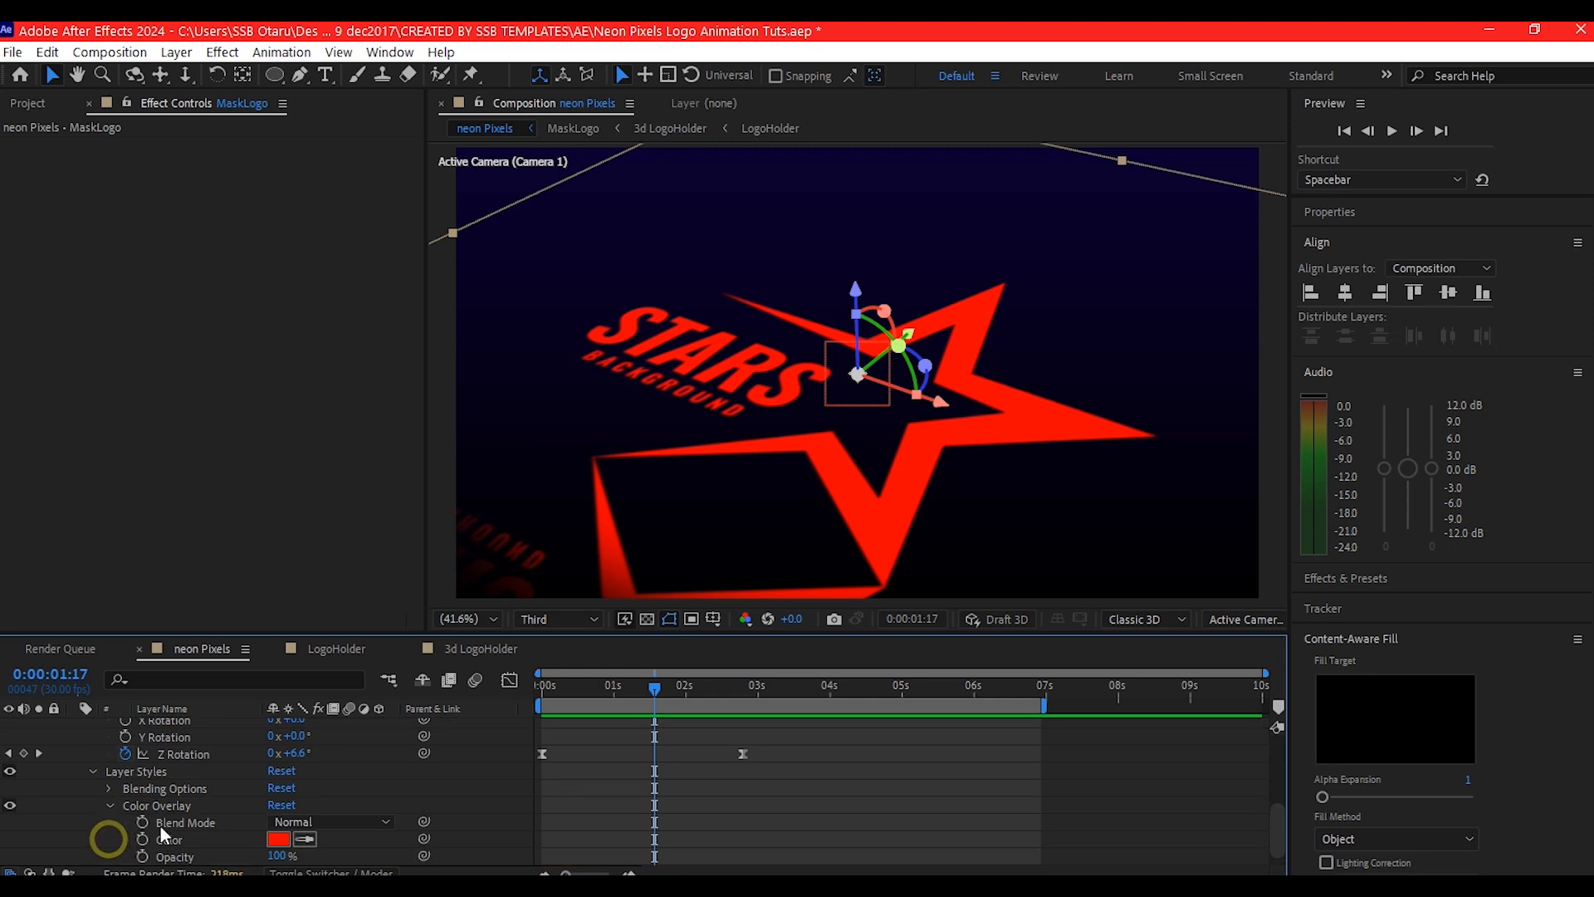
left_click(276, 839)
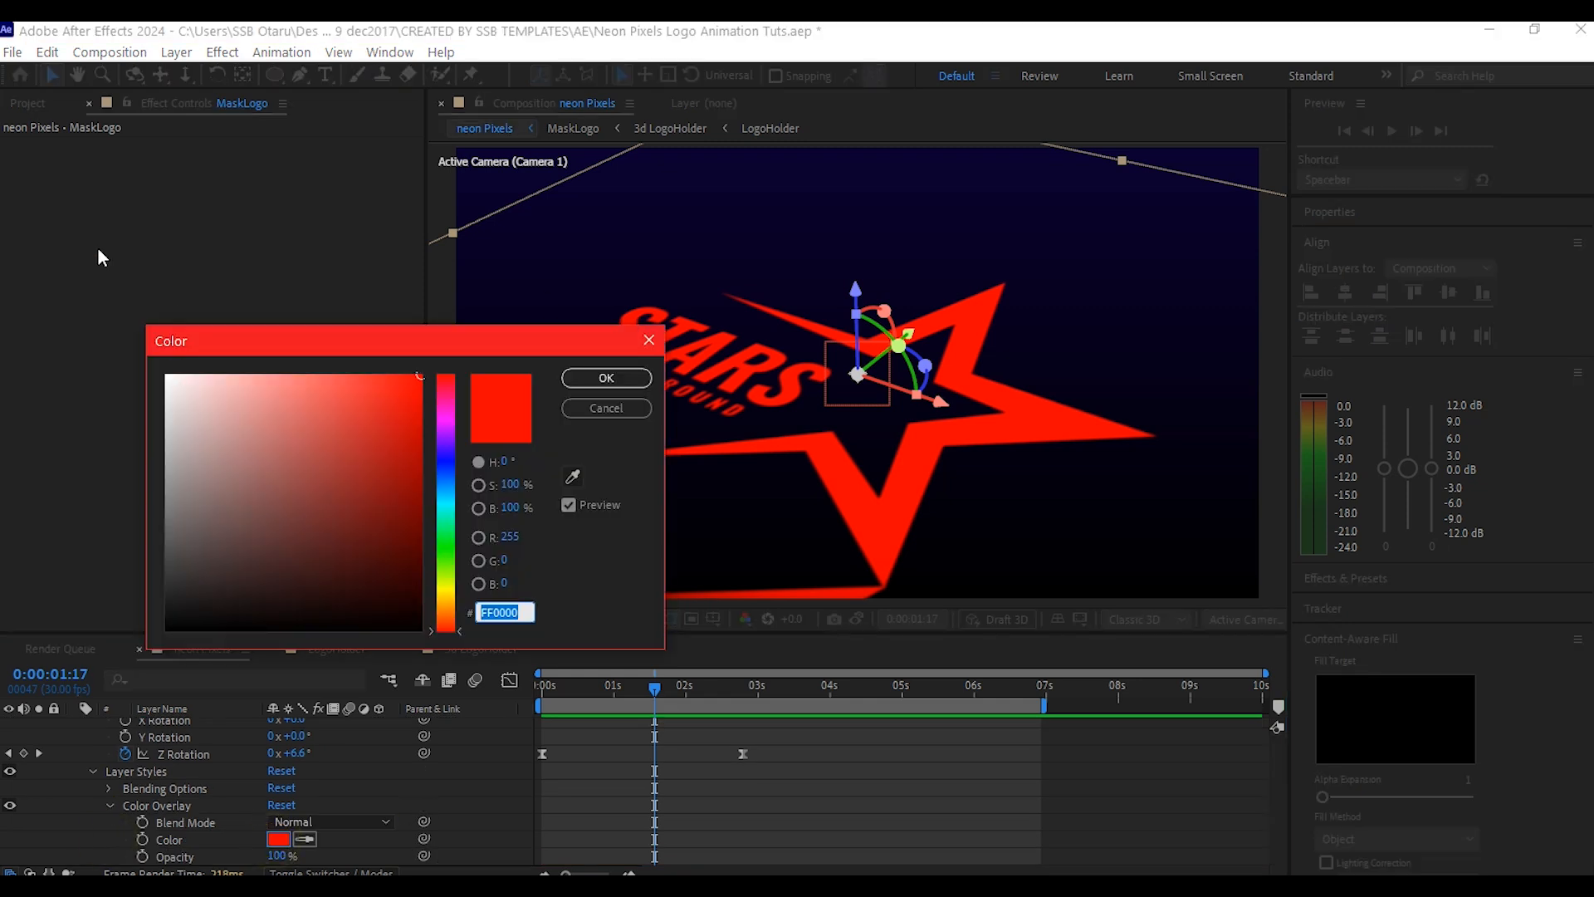
left_click(168, 418)
left_click(605, 380)
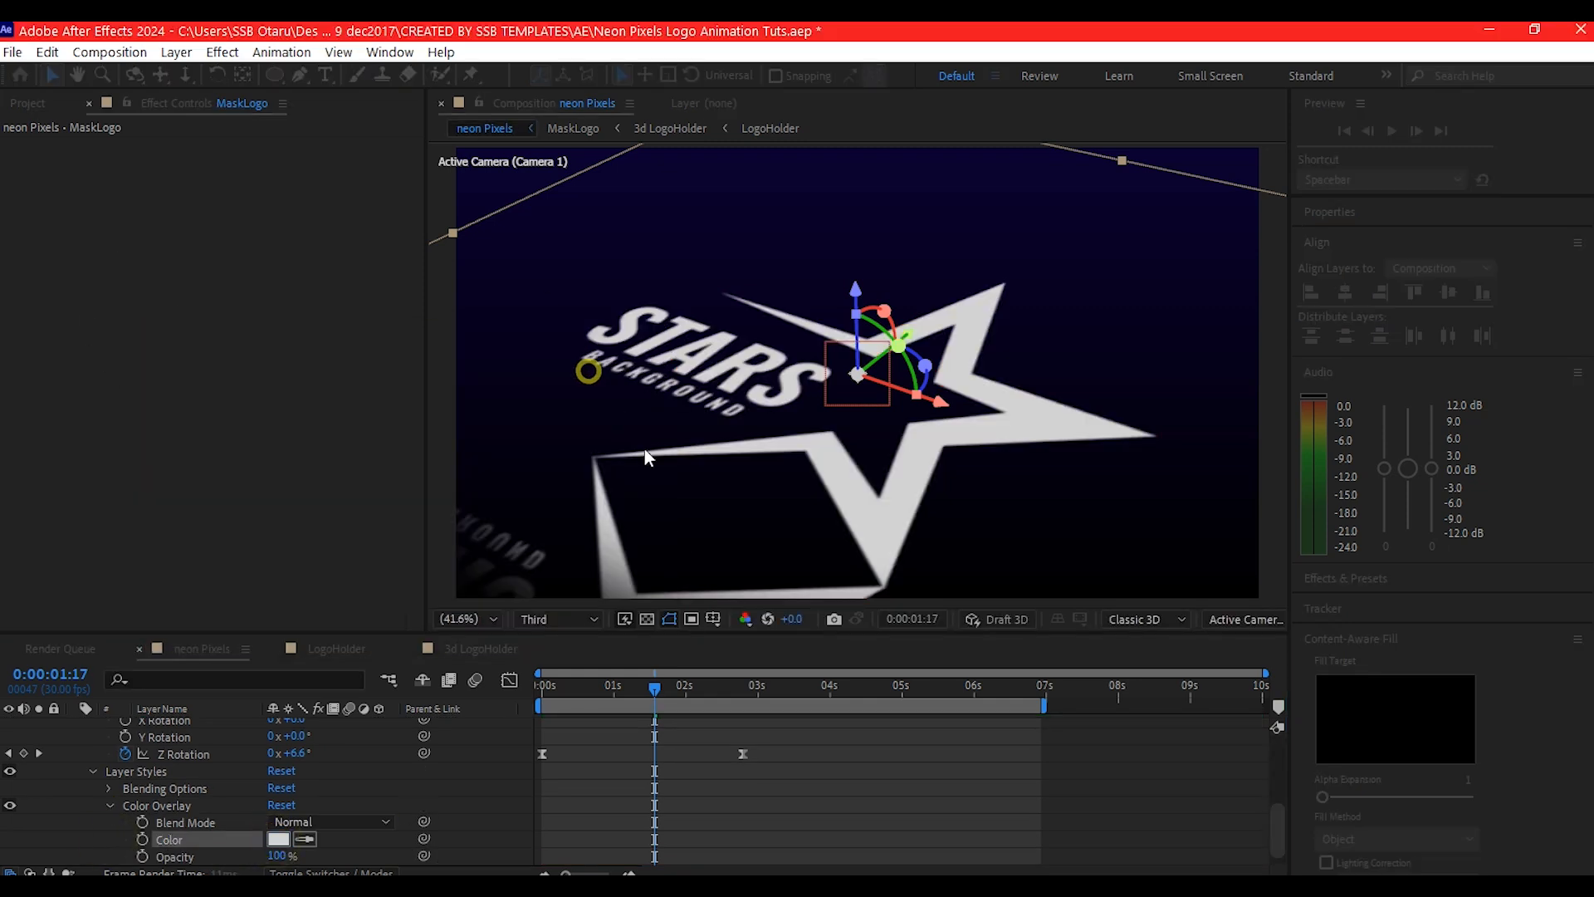
- Add a Bevel and Emboss layer style with size 8 to the MaskLogo layer
scroll(734, 813, "up", 3)
right_click(735, 812)
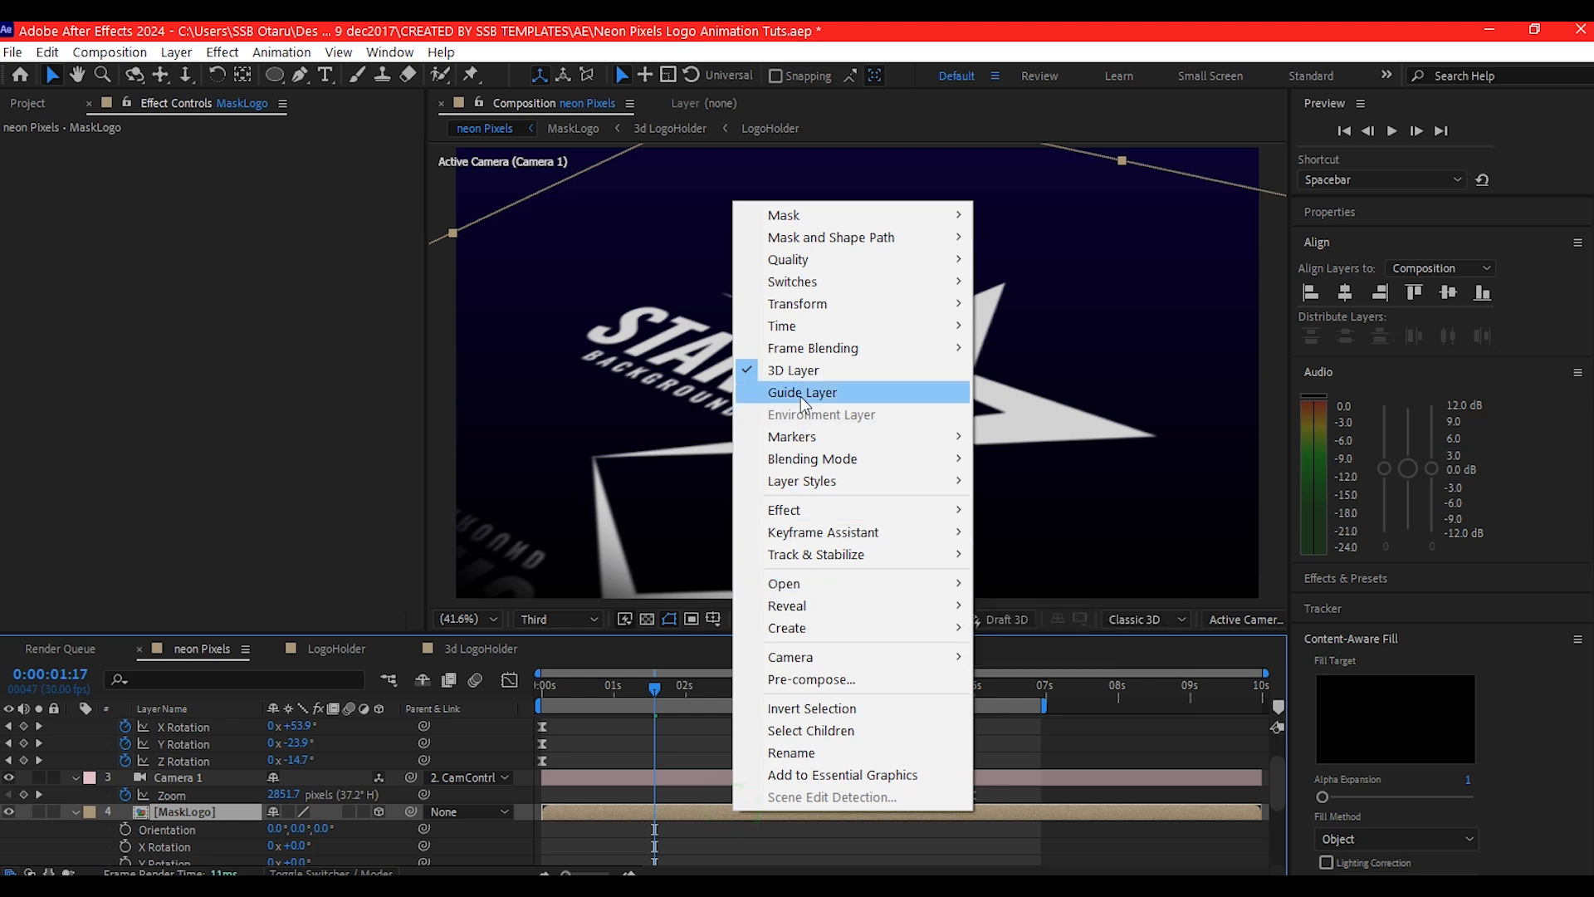
mouse_move(881, 481)
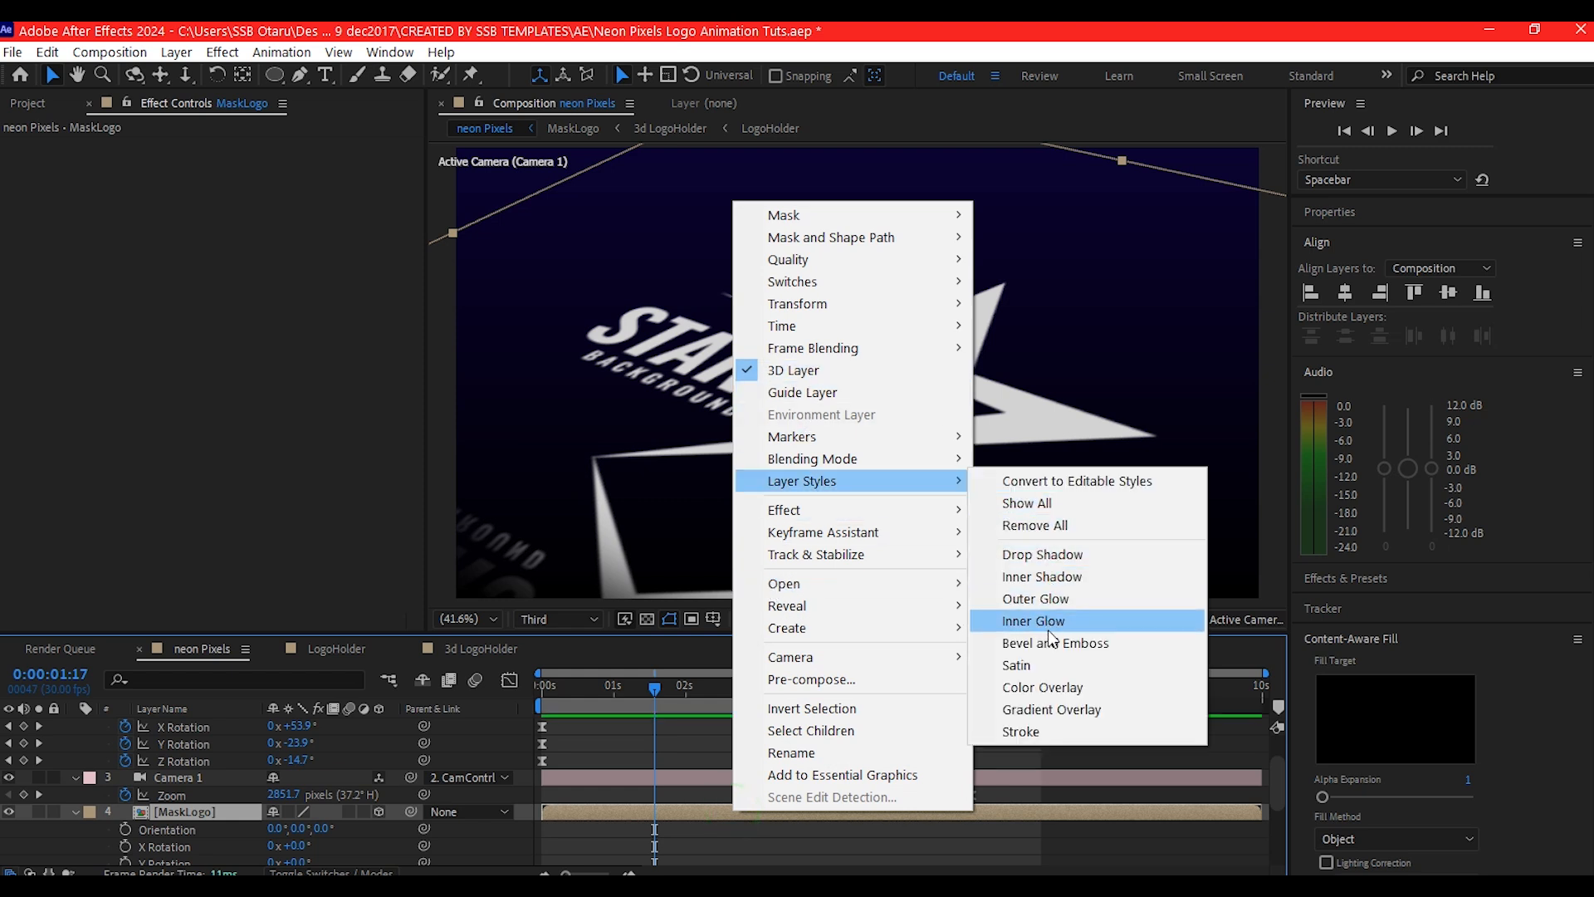
left_click(1061, 645)
left_click(109, 771)
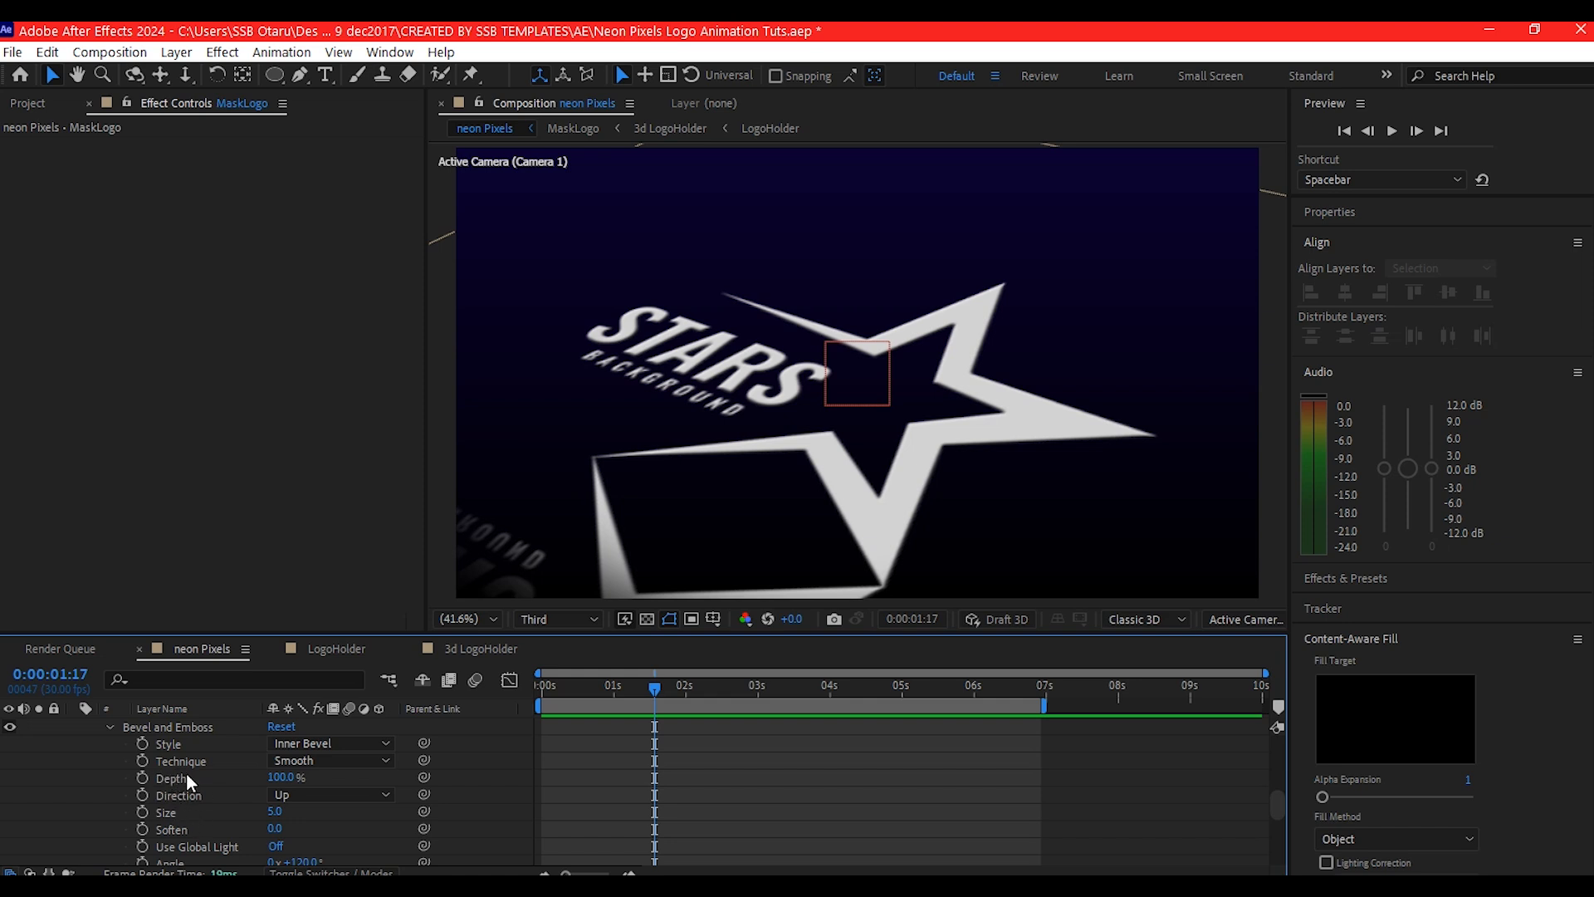
key("ctrl+z")
- Apply the Gaussian Blur effect to the MaskLogo layer with Blurriness set to 18
left_click(189, 809)
key("ctrl+space")
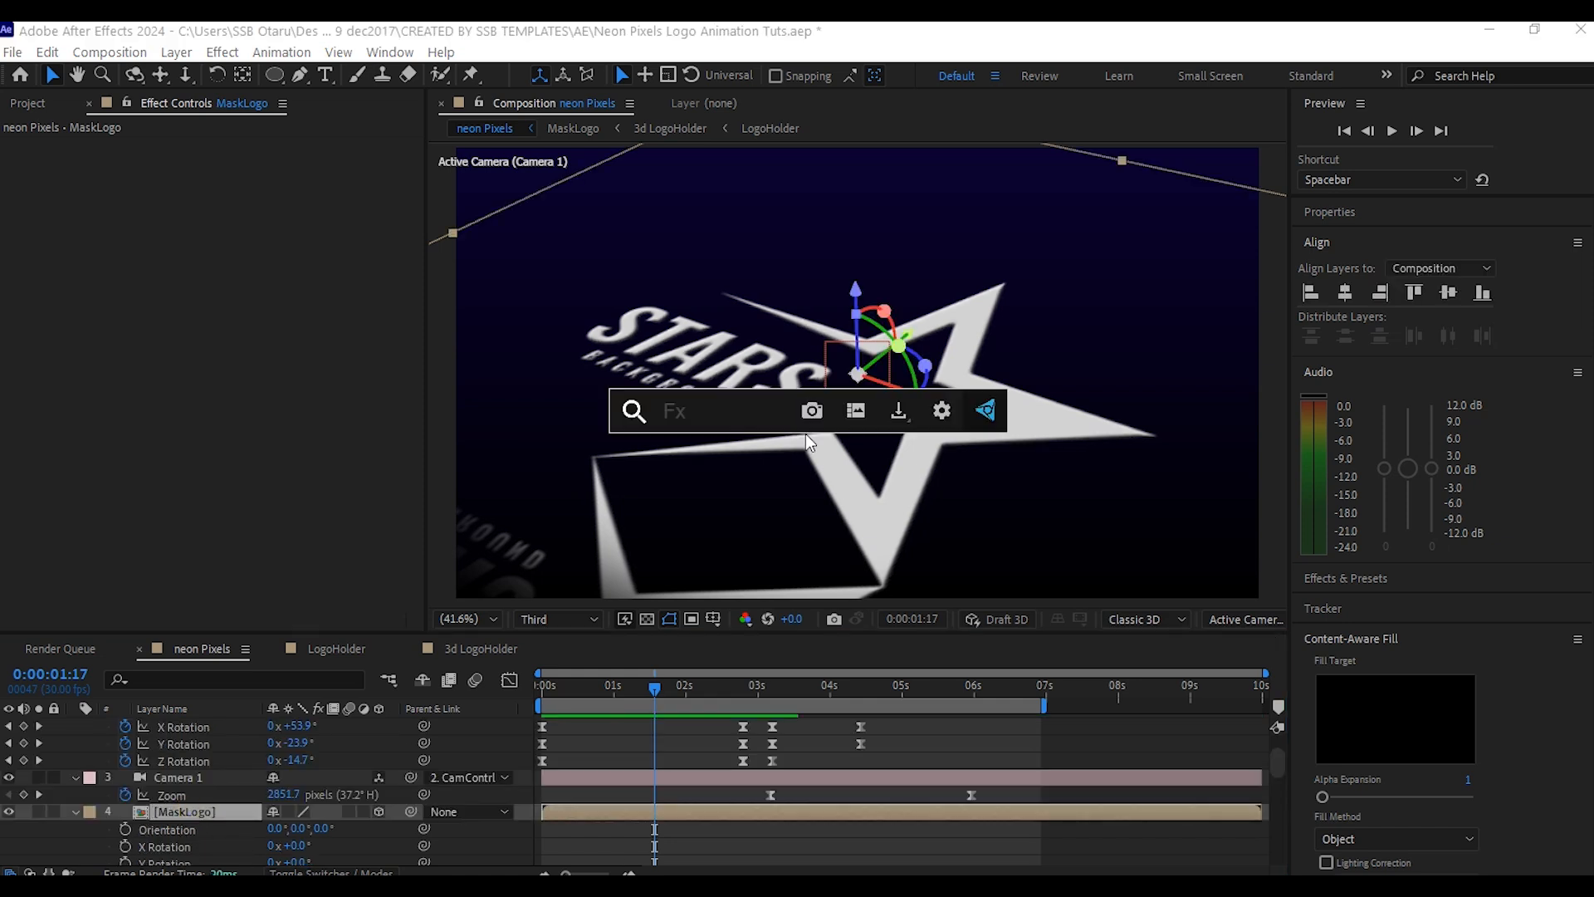
type("gaus")
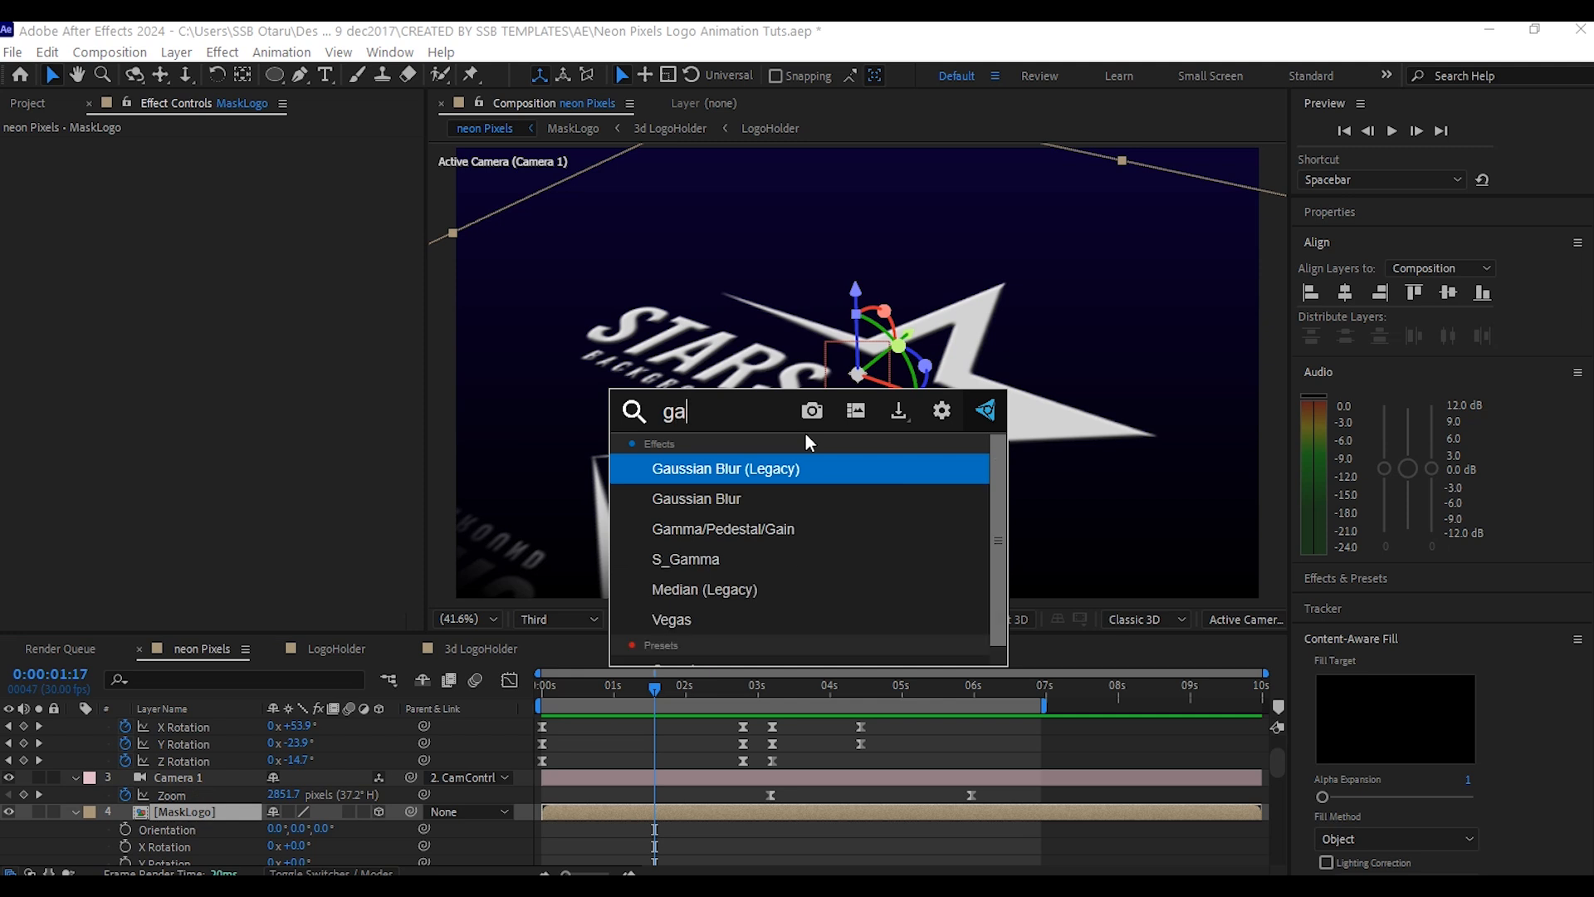
left_click(750, 499)
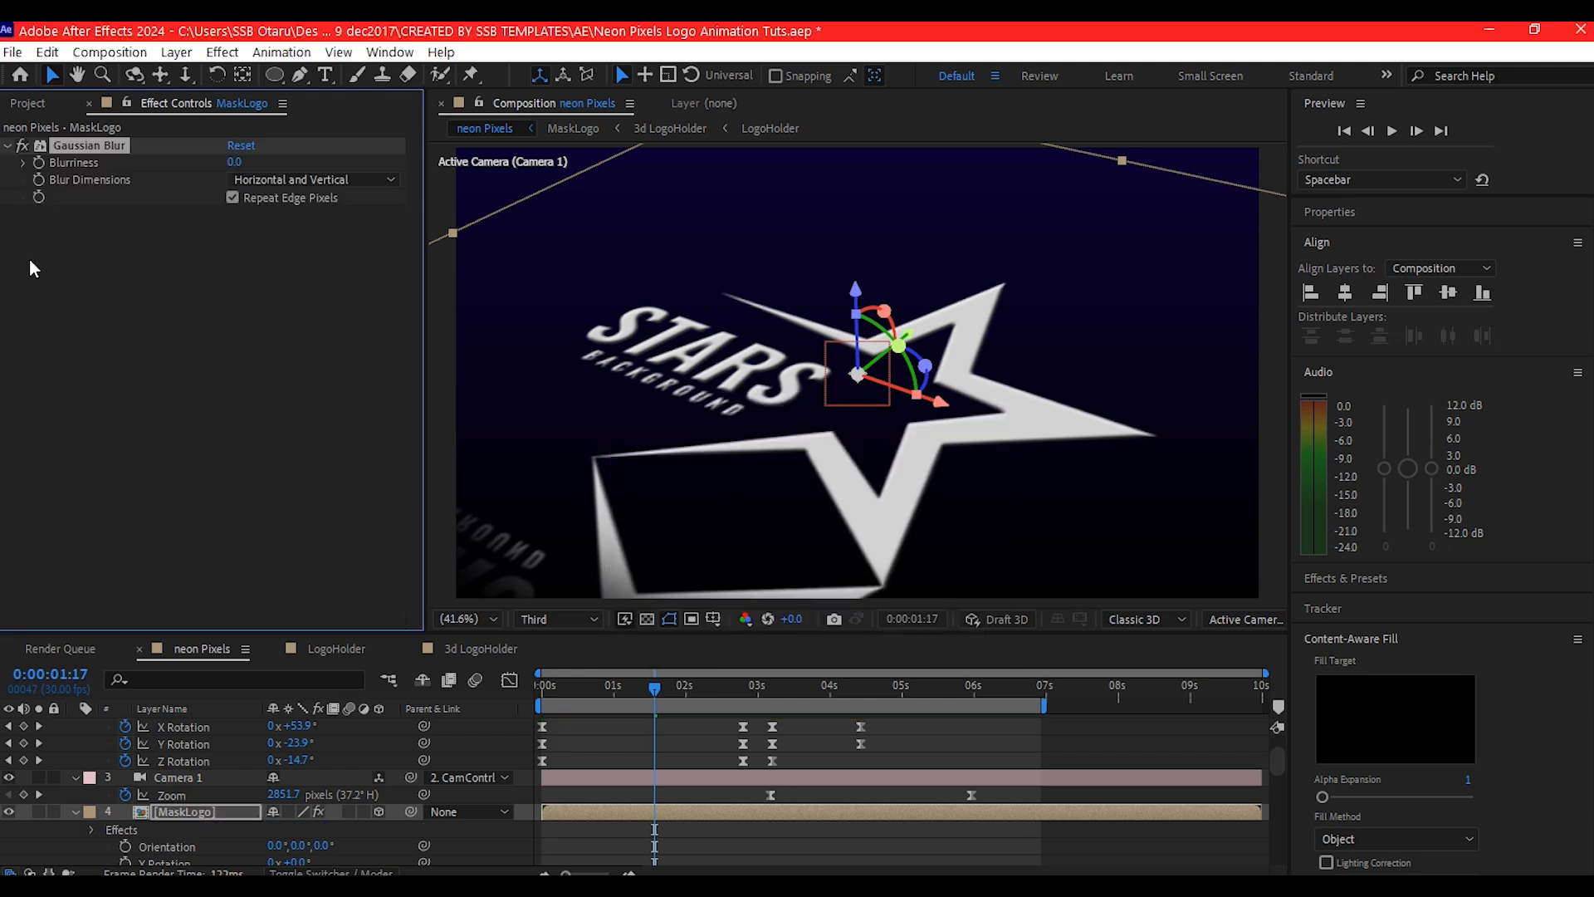
left_click(234, 163)
type("18")
key("Return")
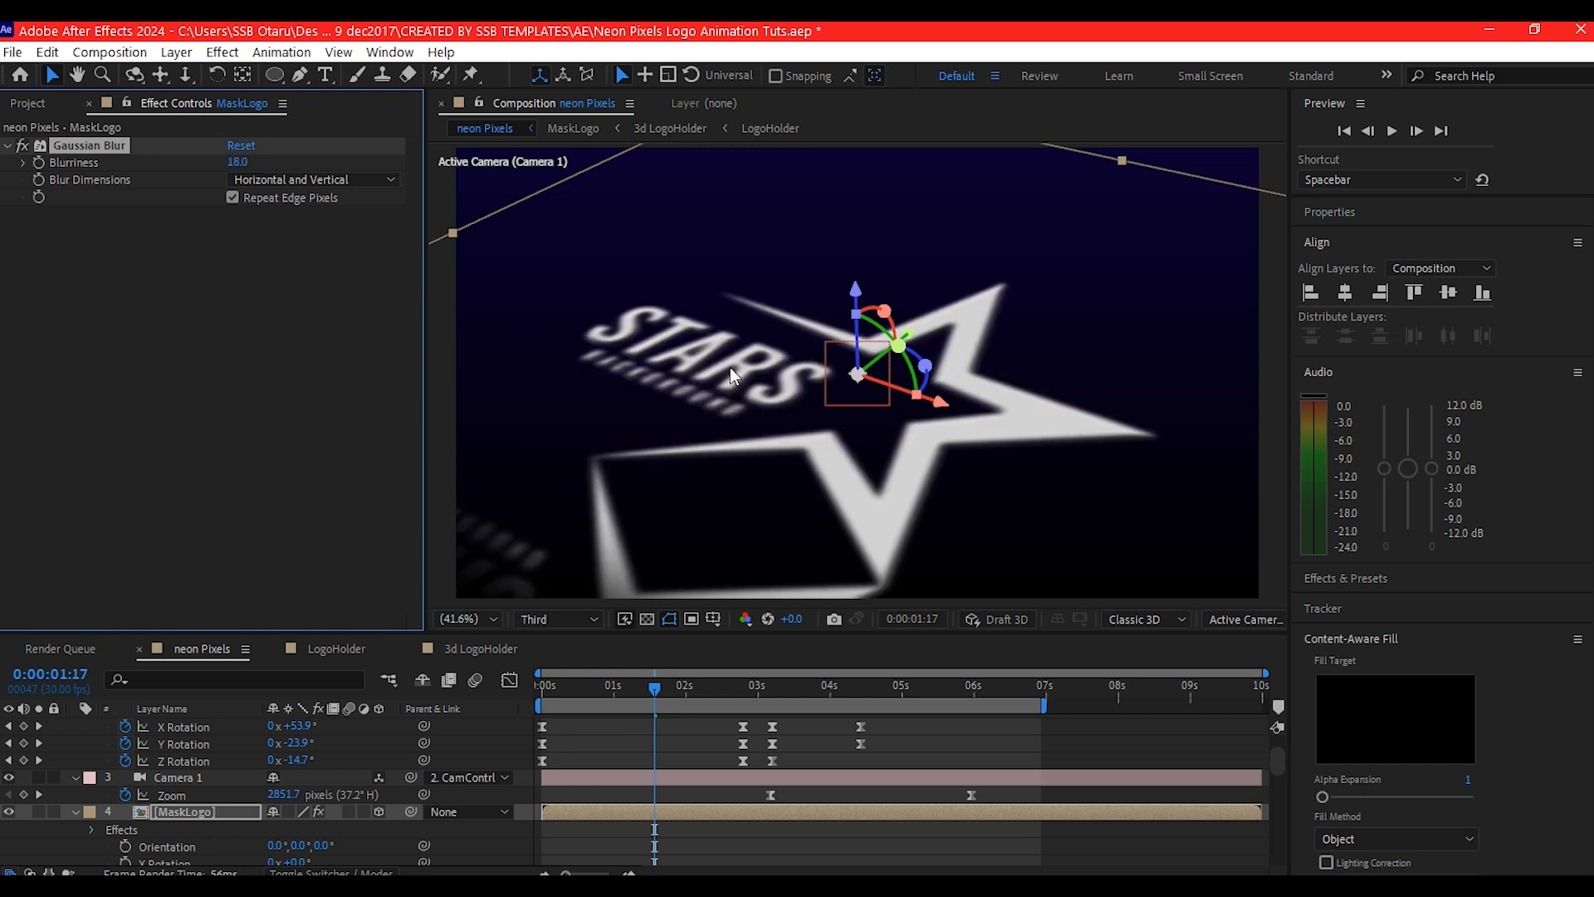
- Apply the S_Glow effect to the MaskLogo layer
key("ctrl+space")
type("glow")
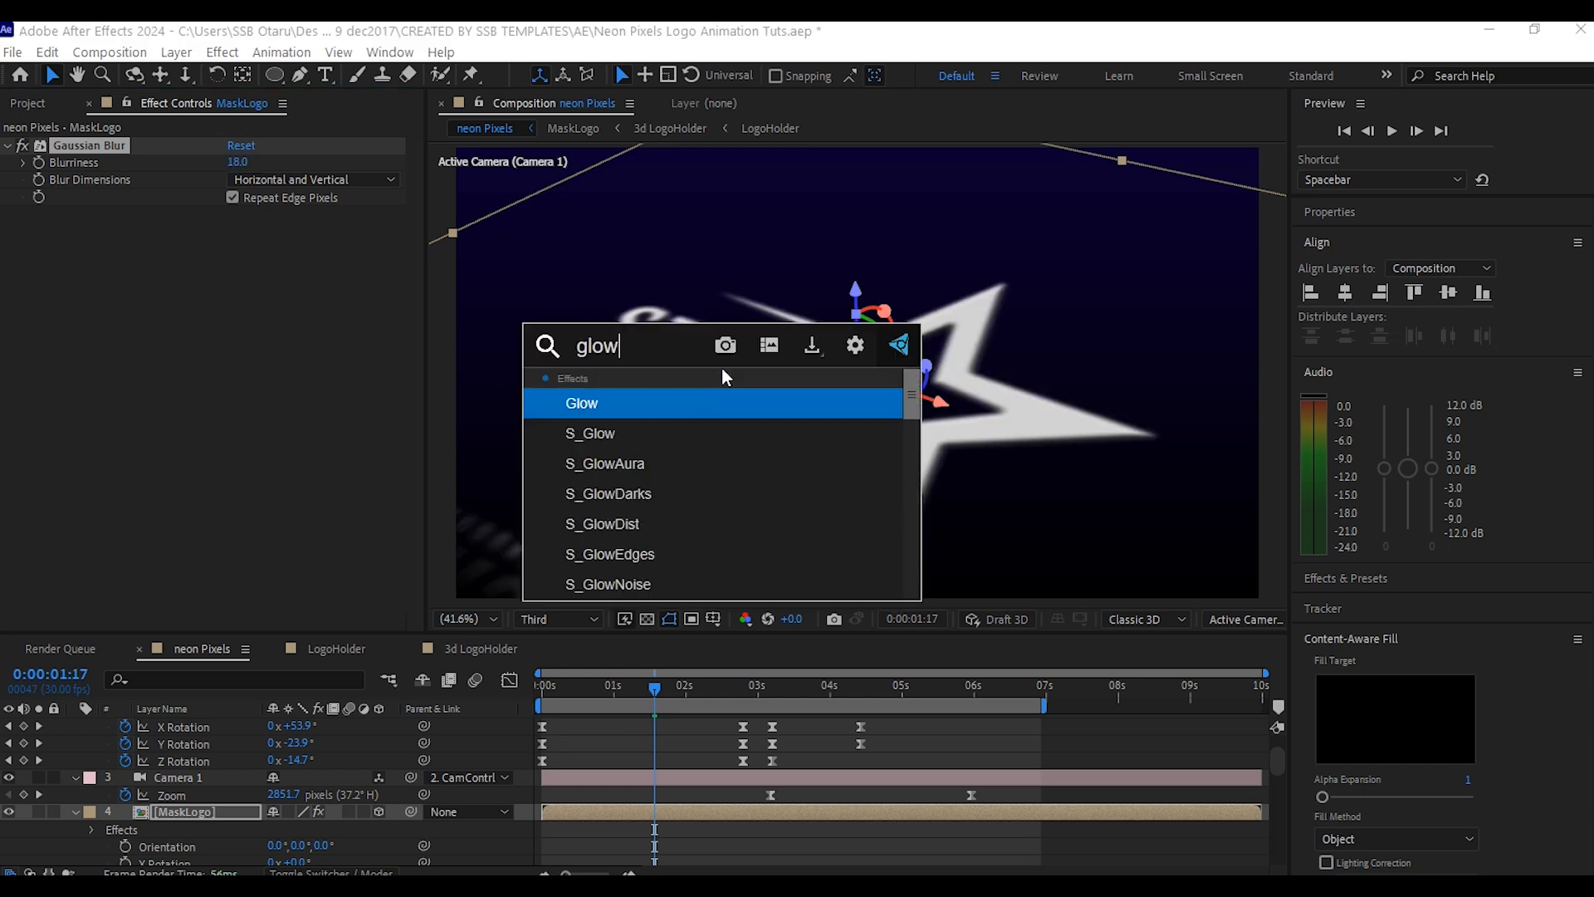
left_click(573, 432)
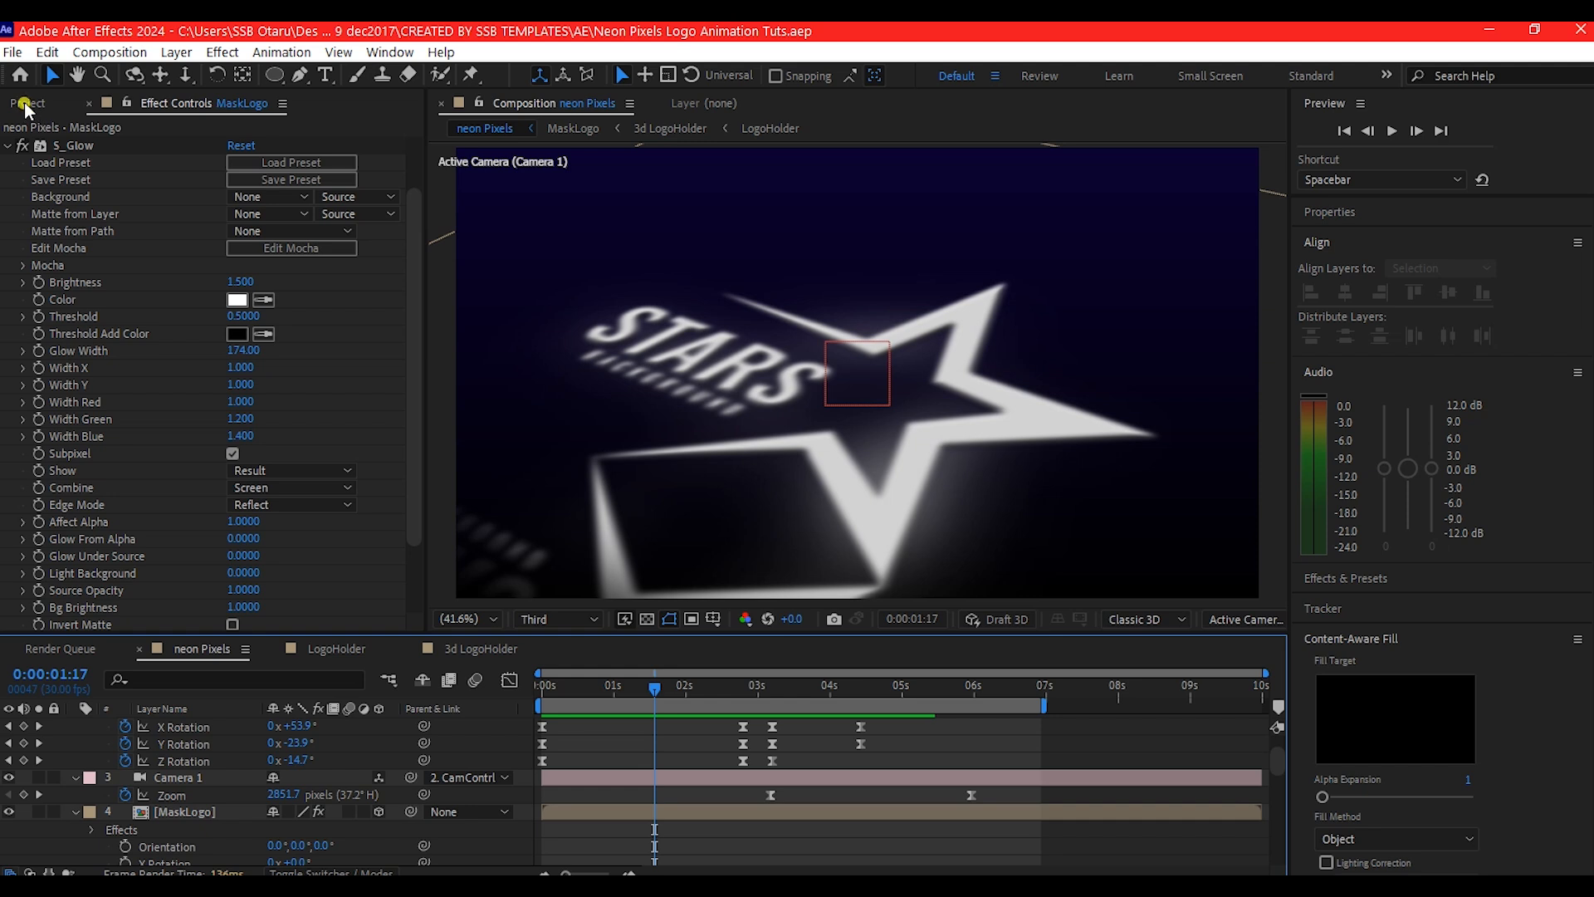
- Add the LogoHolder composition to the timeline directly above MaskLogo and make it a 3D layer
left_click(26, 104)
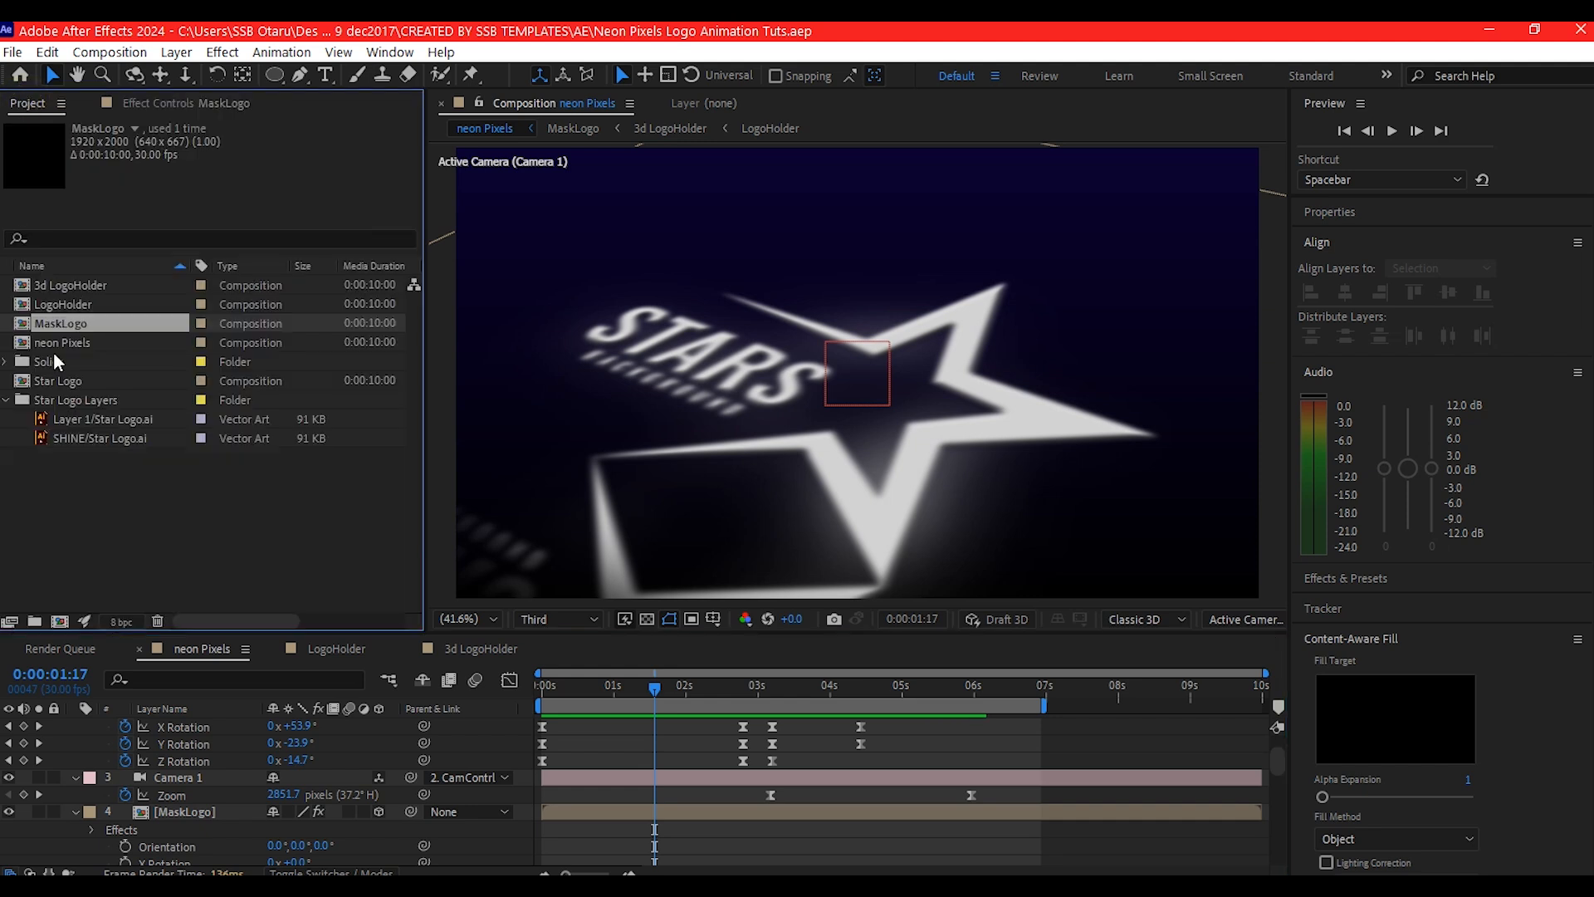
left_click(65, 303)
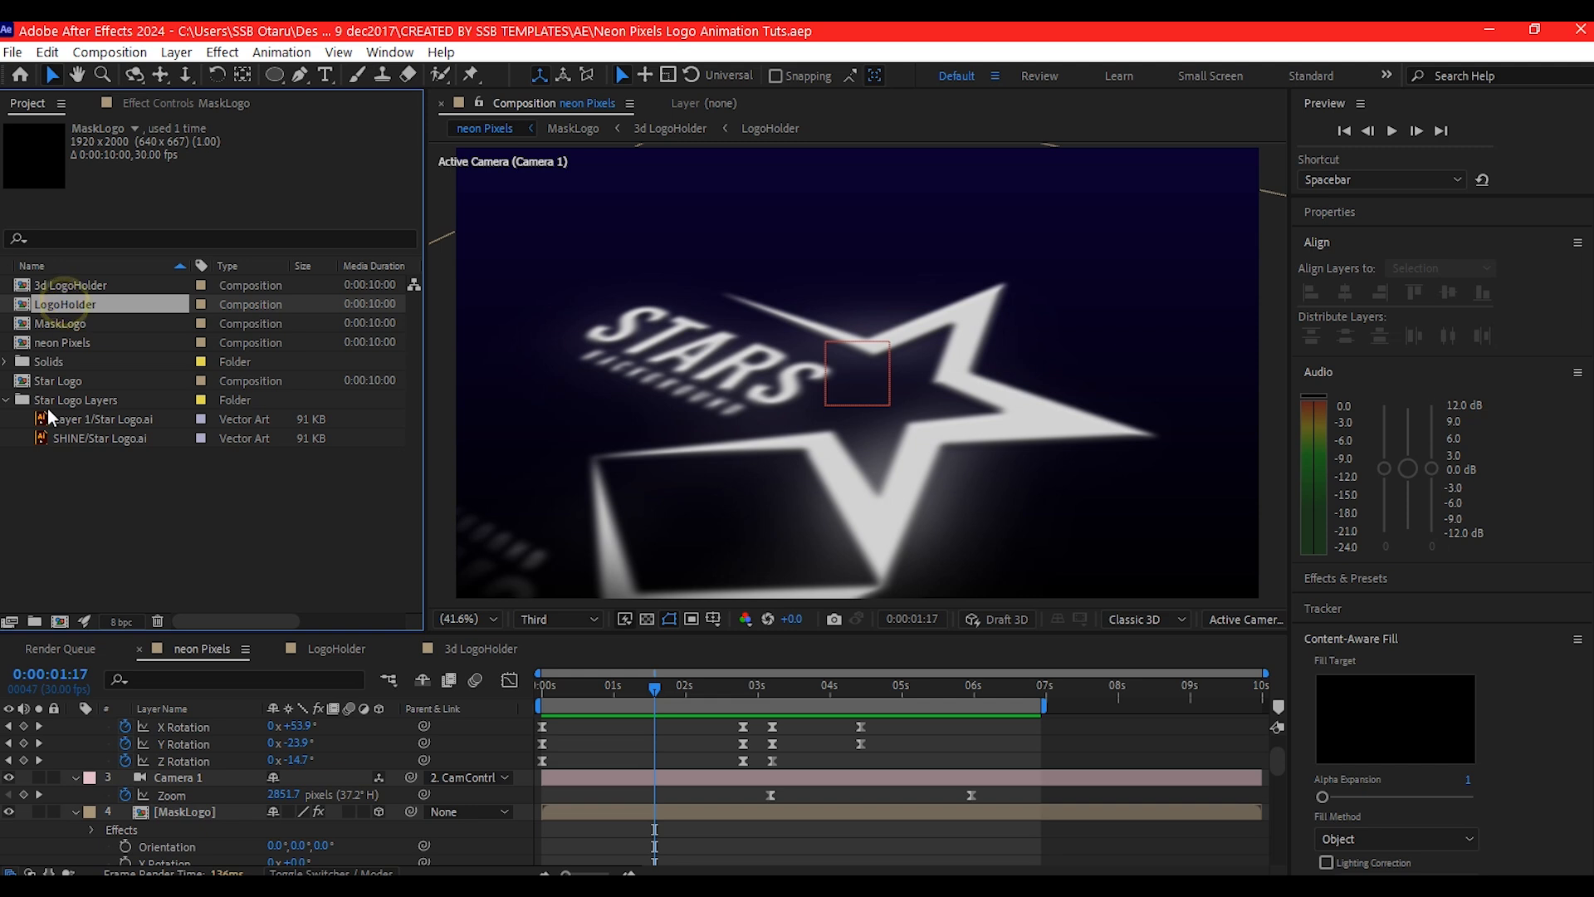
left_click_drag(58, 765, 126, 772)
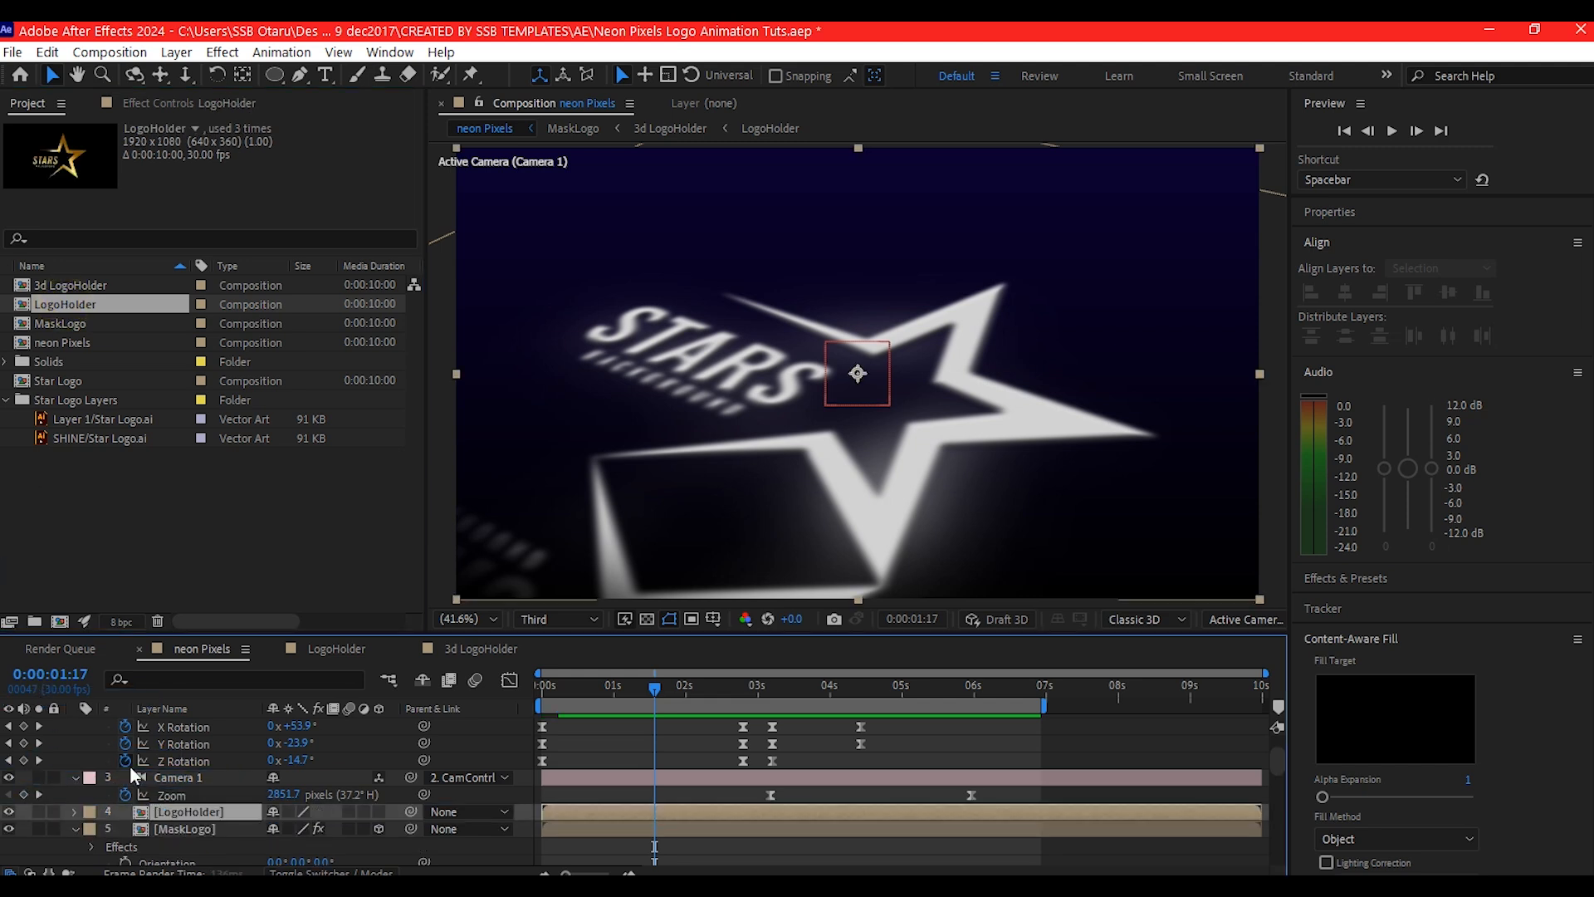
left_click(380, 811)
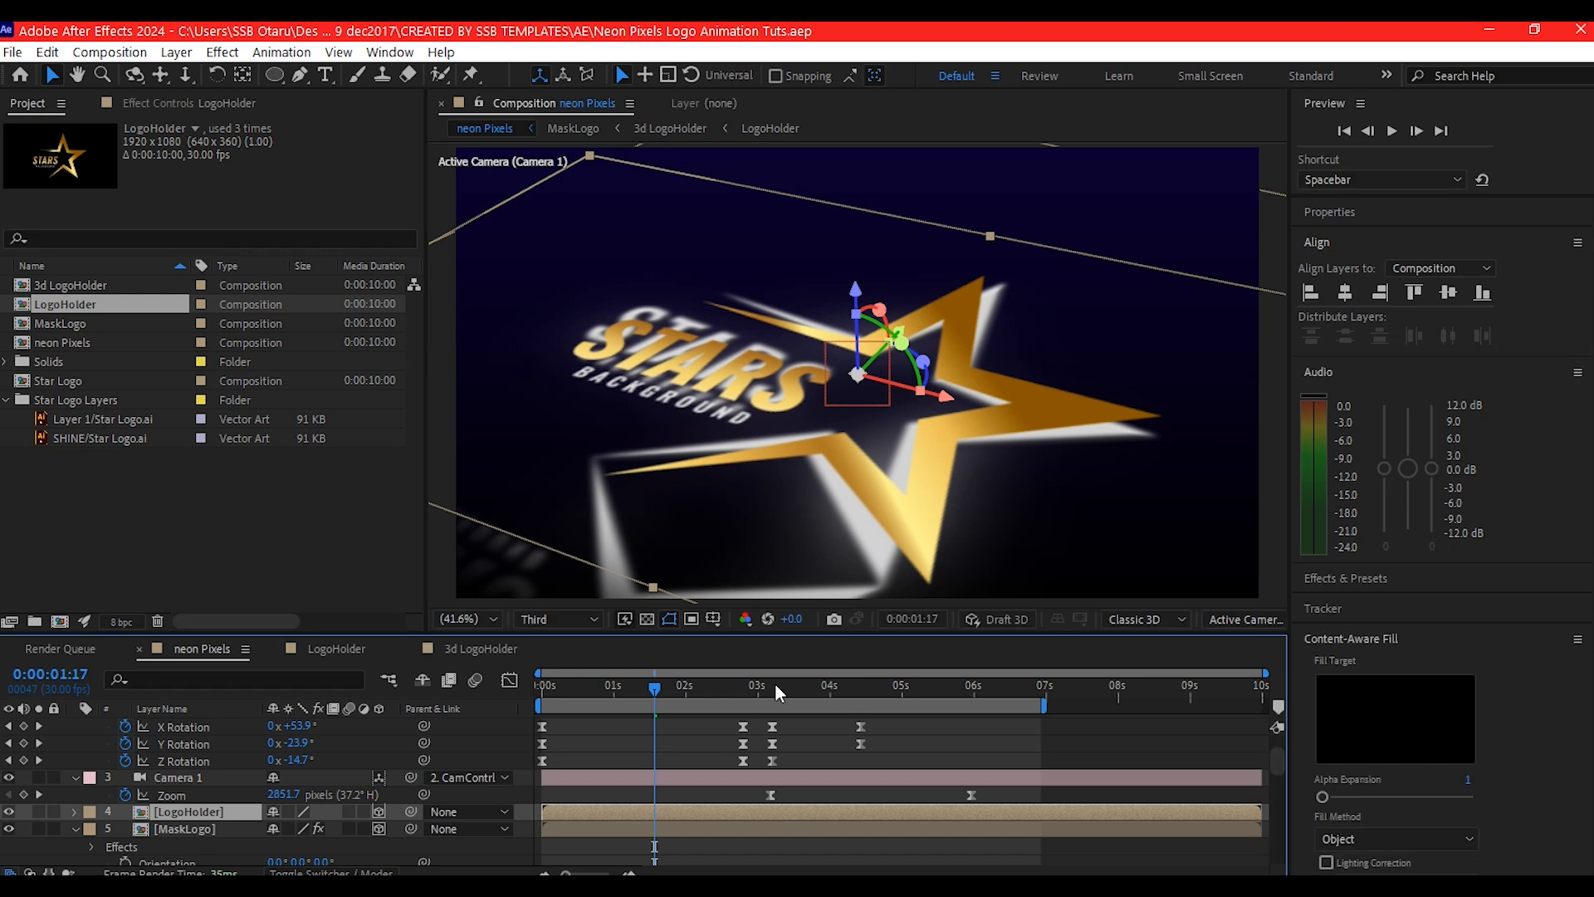
- Go to 0:00:06:10 and move the Mask 2 layer directly above the LogoHolder layer
left_click_drag(658, 691, 1000, 689)
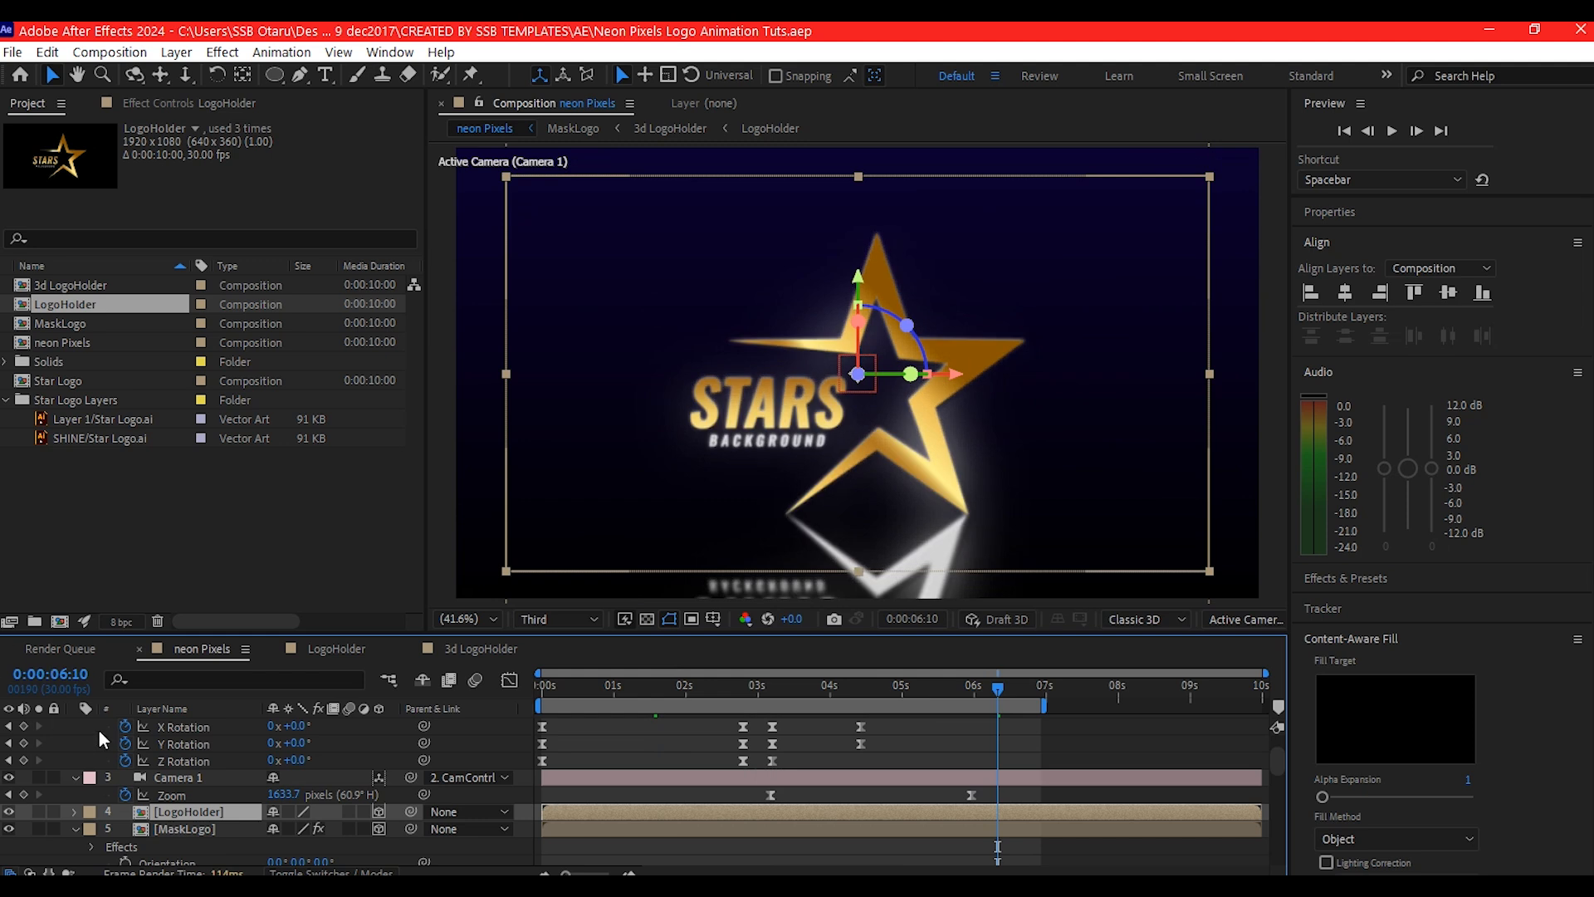
scroll(143, 770, "up", 2)
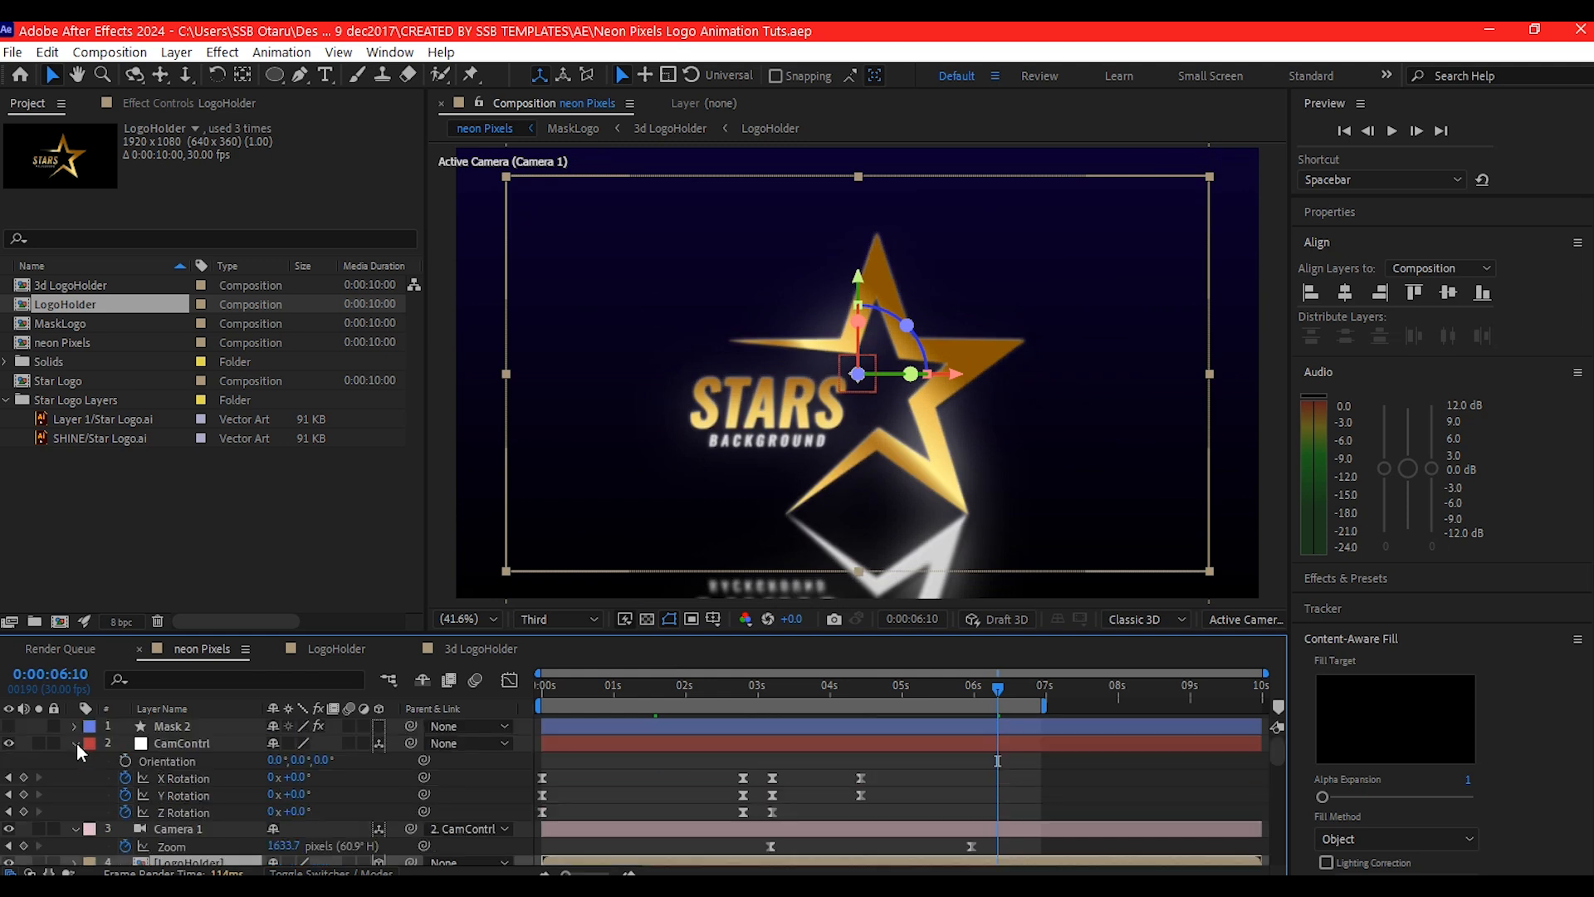
left_click(73, 743)
left_click(175, 726)
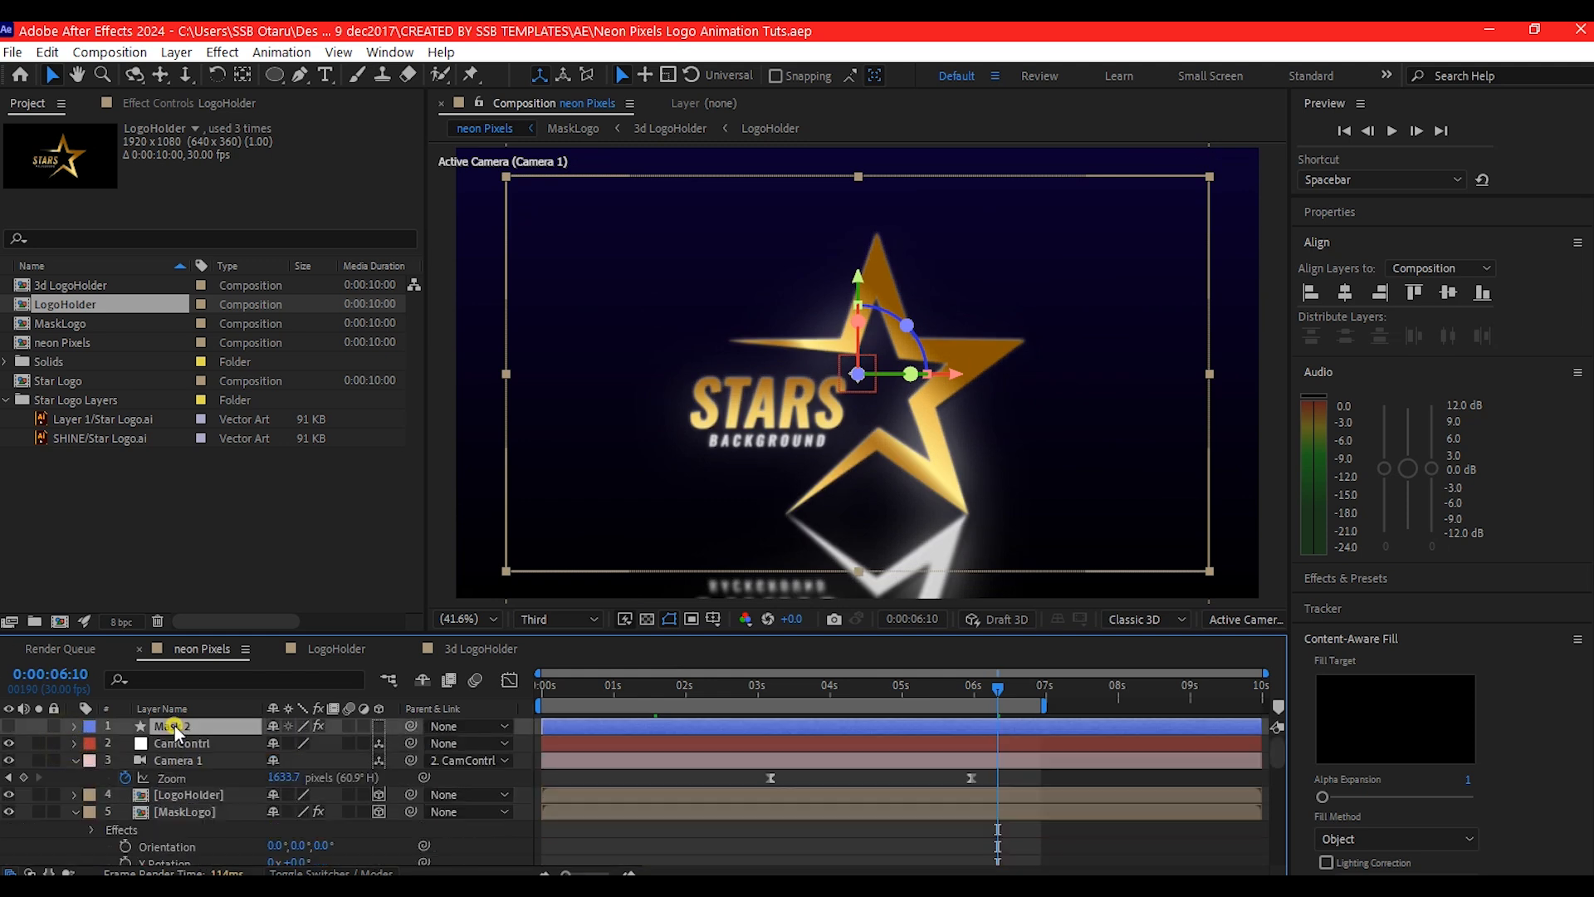
left_click_drag(175, 726, 175, 774)
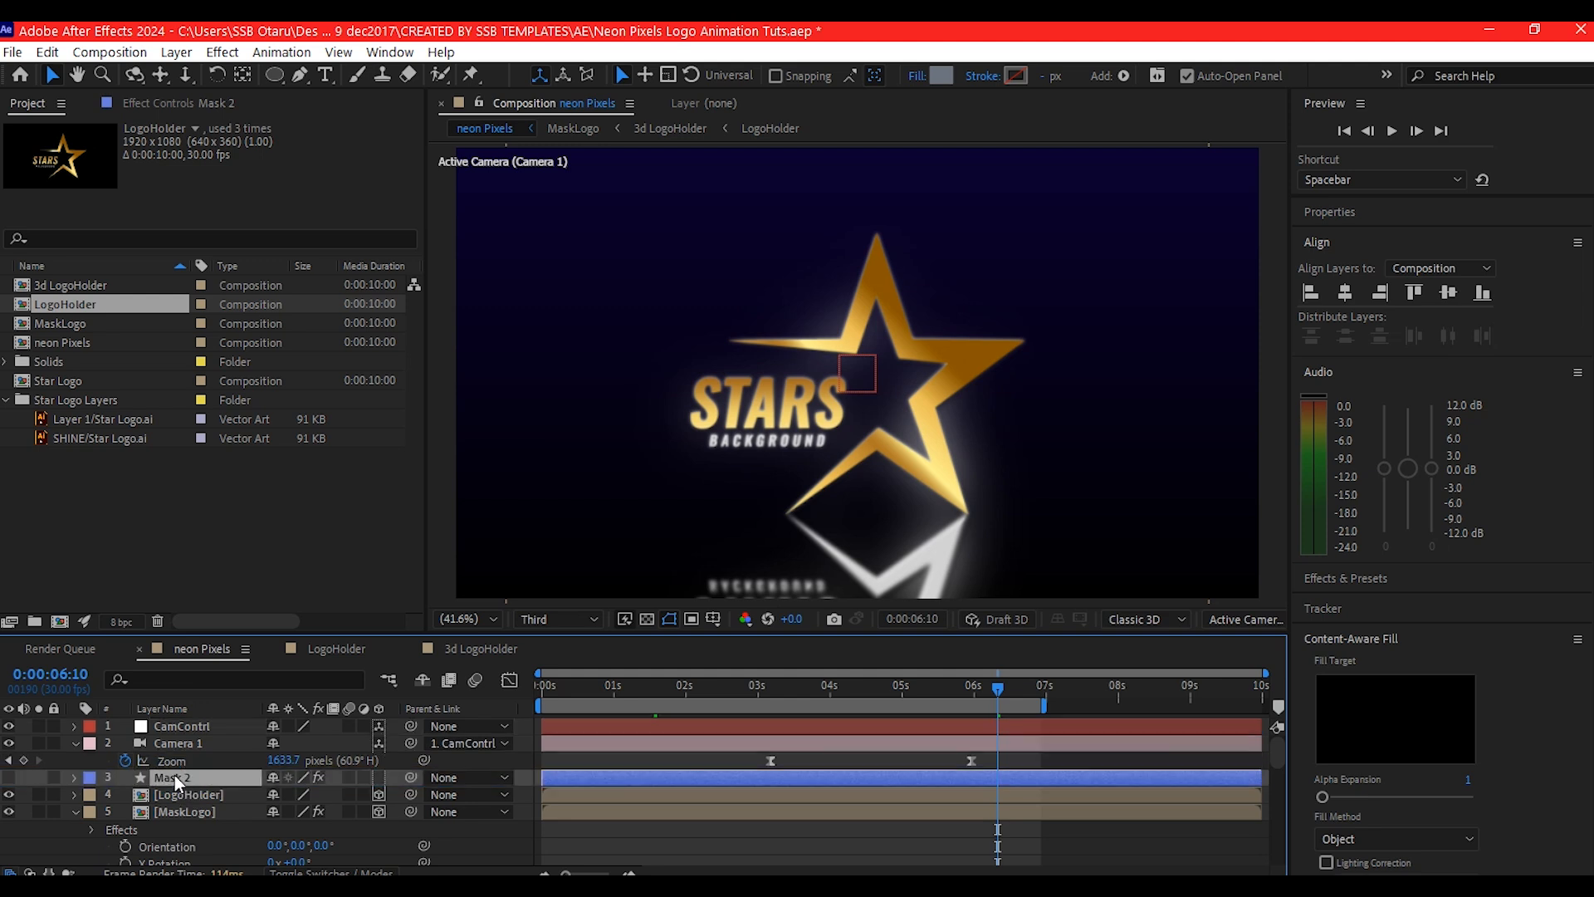
- Set Mask 2 as the track matte of the LogoHolder layer
left_click(199, 793)
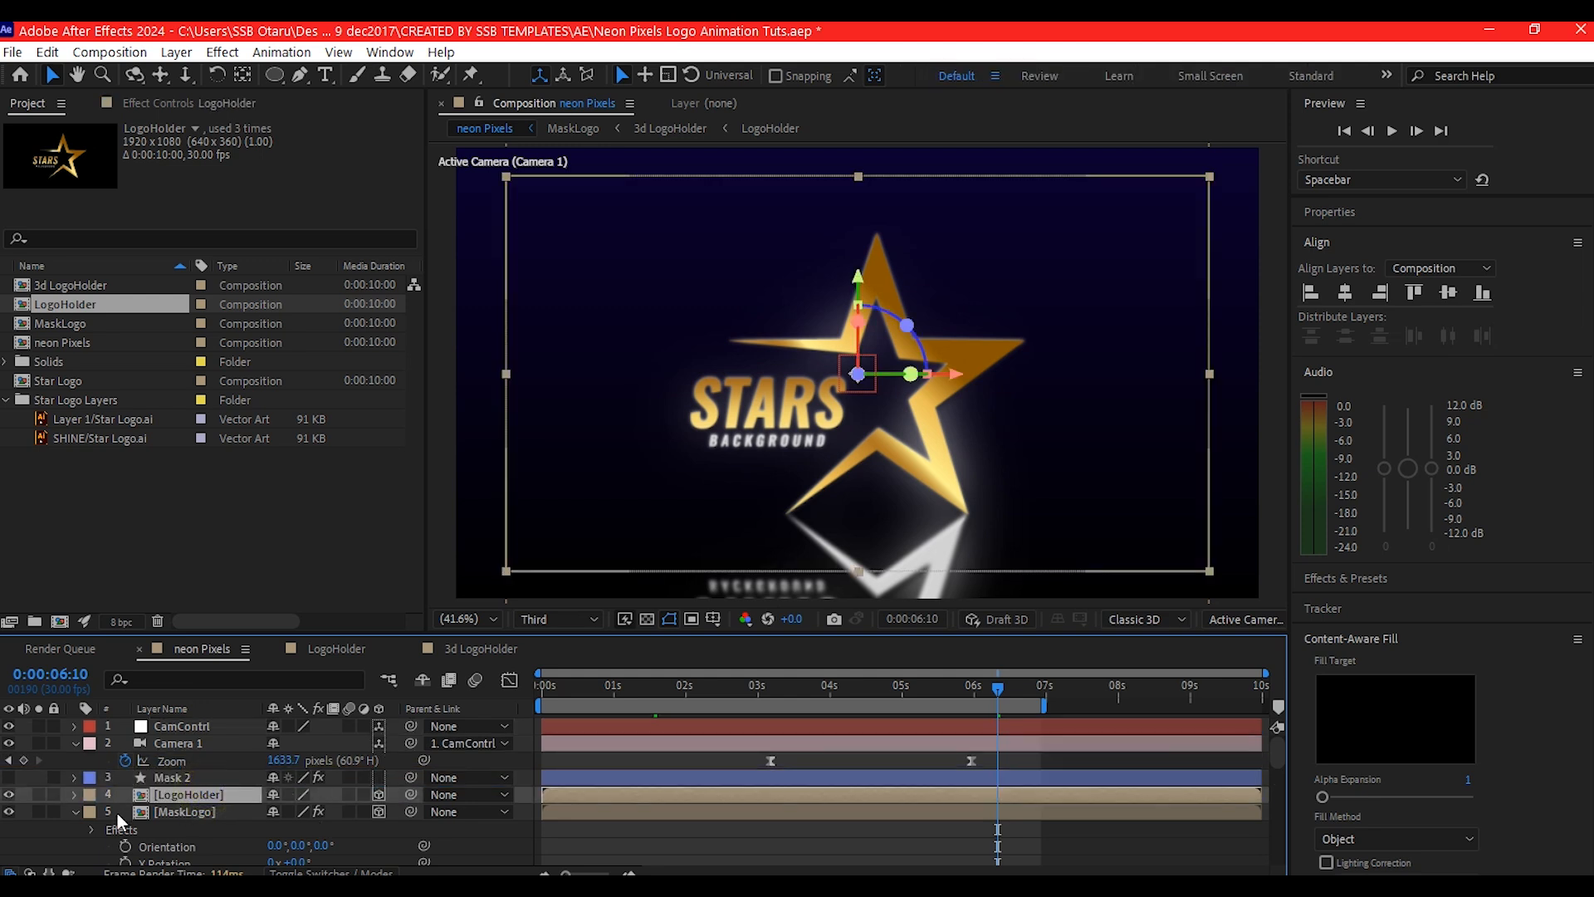
left_click(364, 874)
left_click(411, 793)
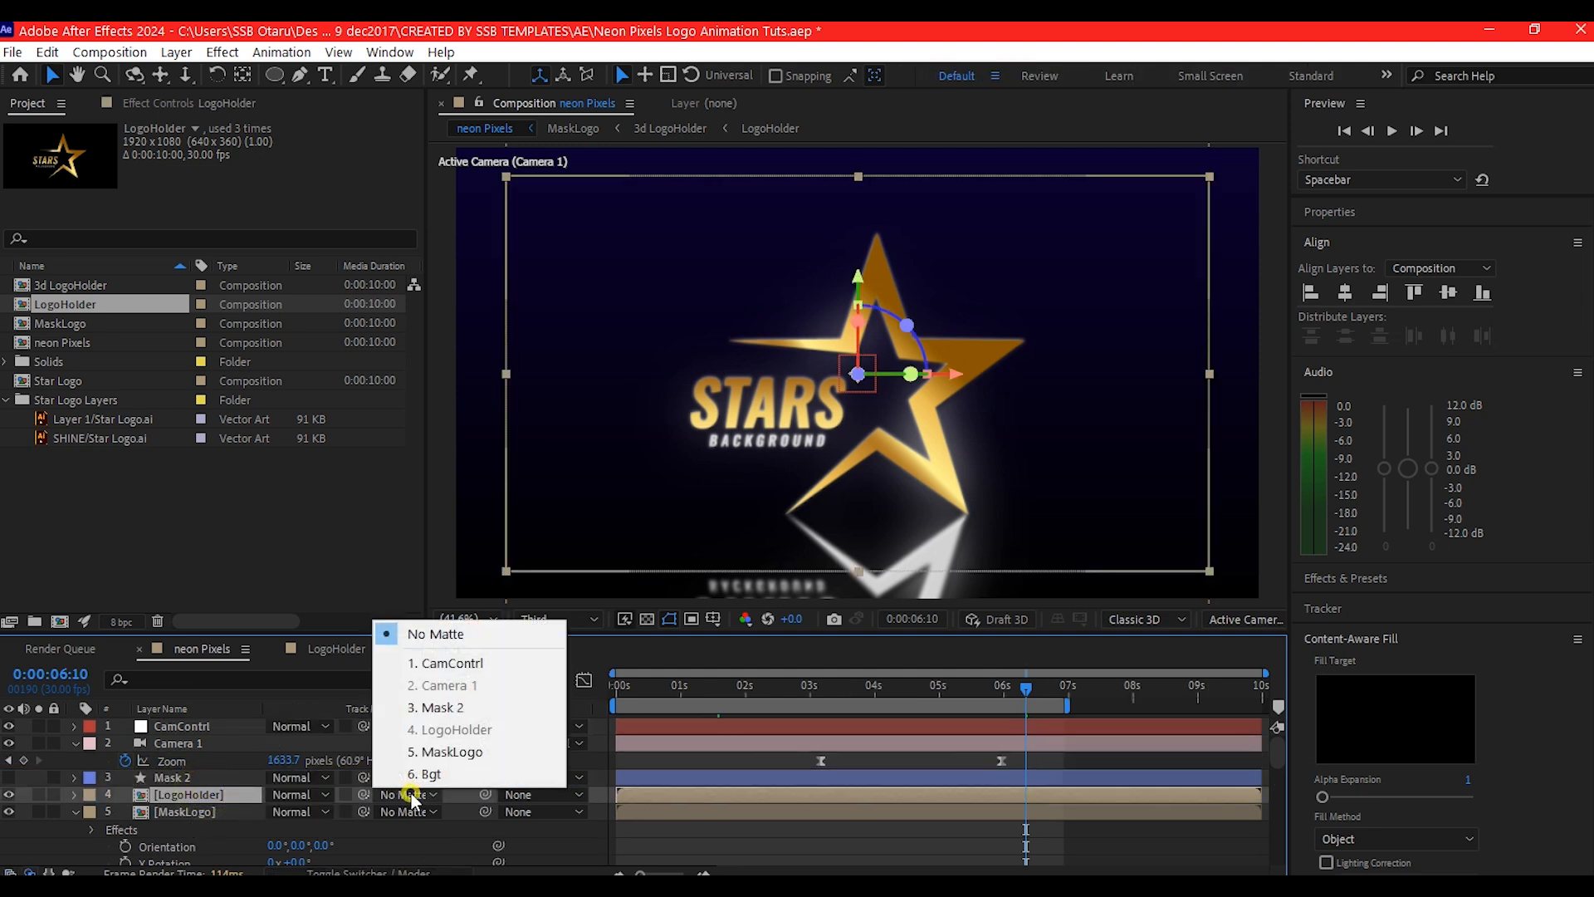
left_click(441, 707)
- Retime Mask 2's Scale keyframes so the growth runs from 0:00:04:11 to about six seconds
left_click(196, 777)
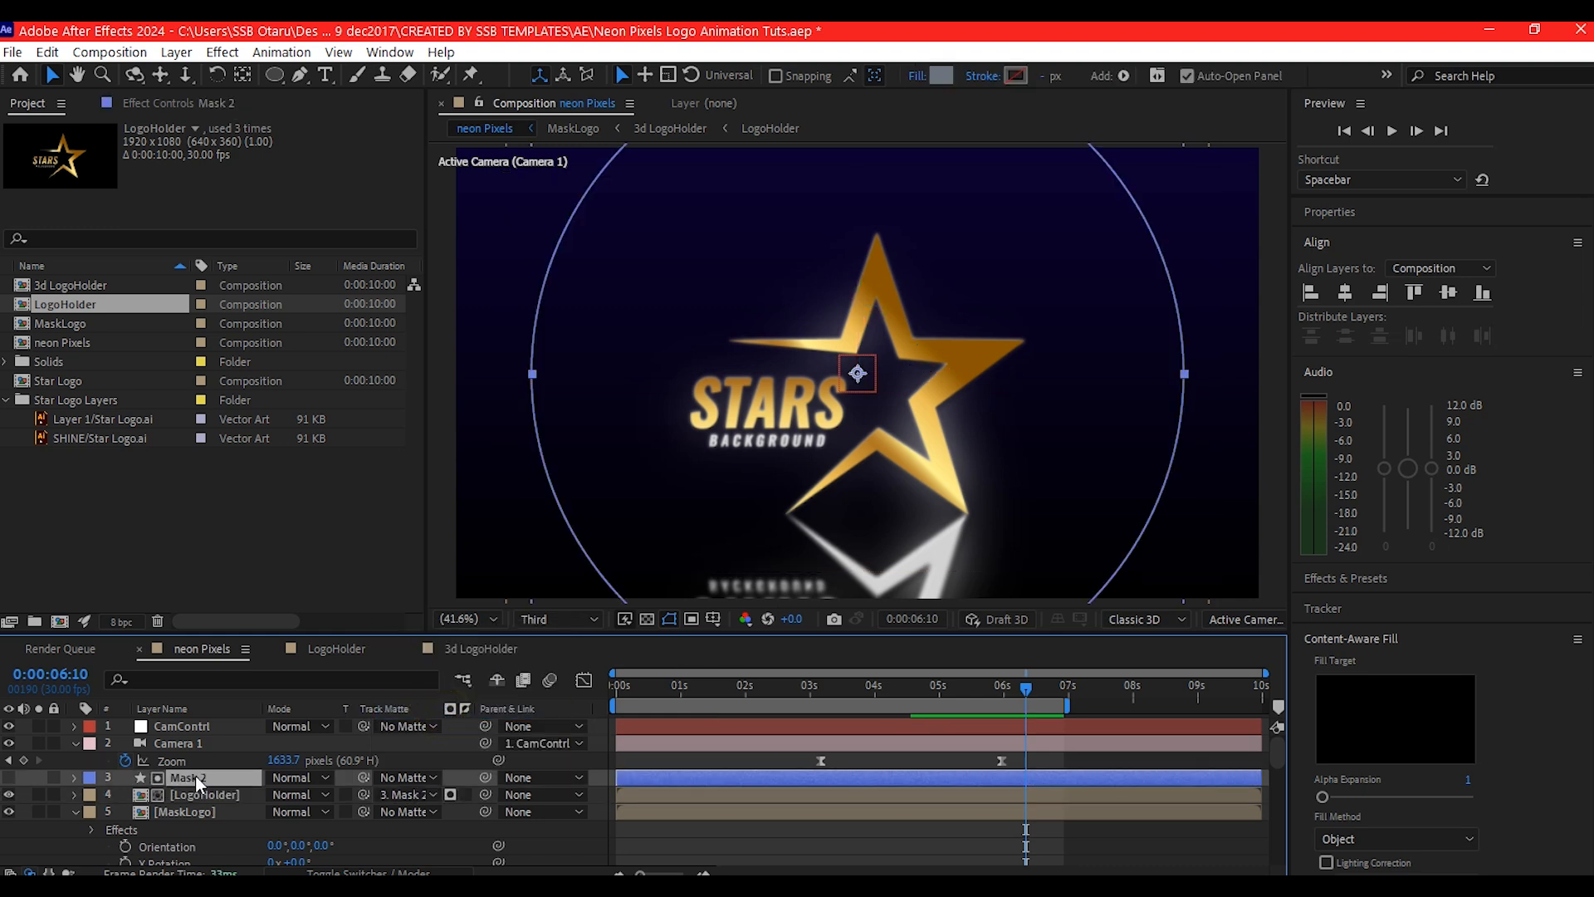
key("u")
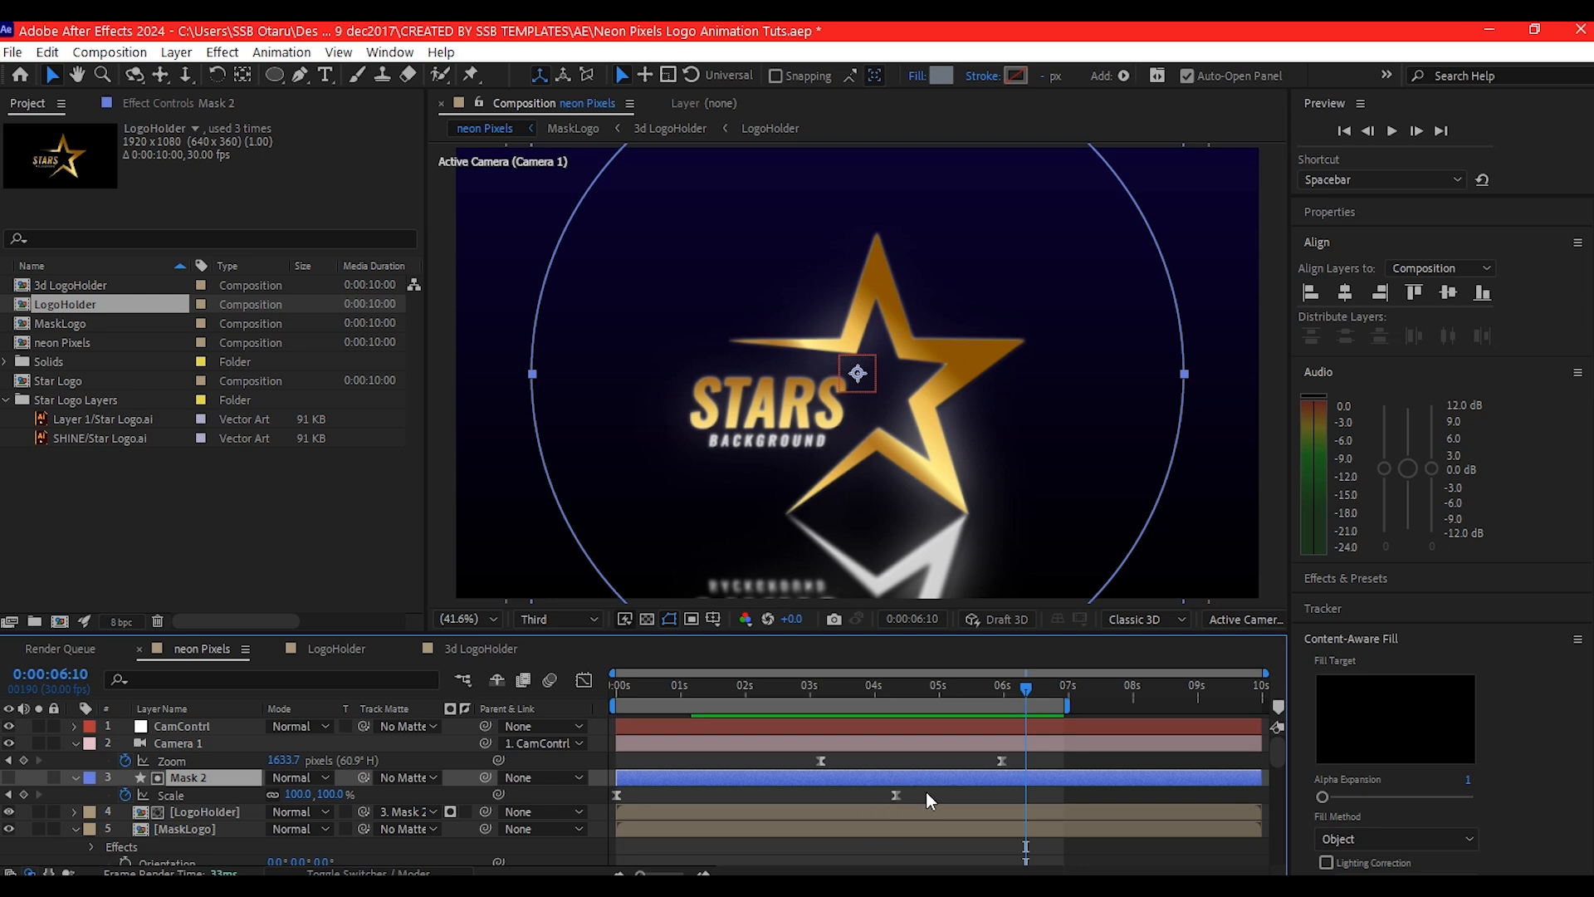
left_click_drag(925, 790, 887, 804)
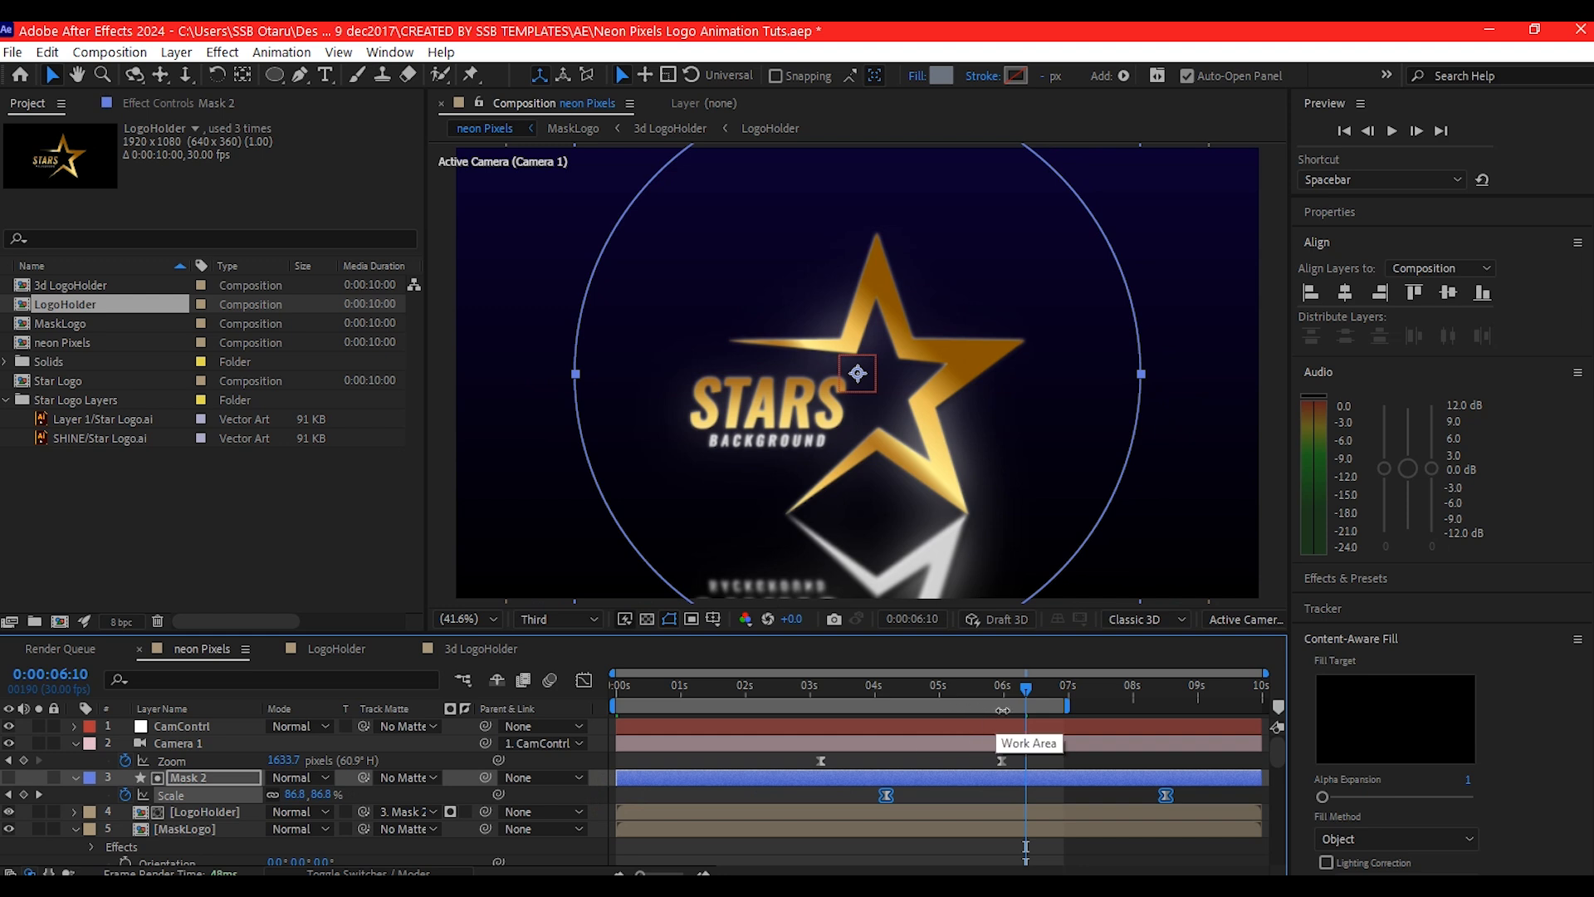
left_click_drag(1023, 689, 892, 686)
left_click_drag(902, 684, 902, 684)
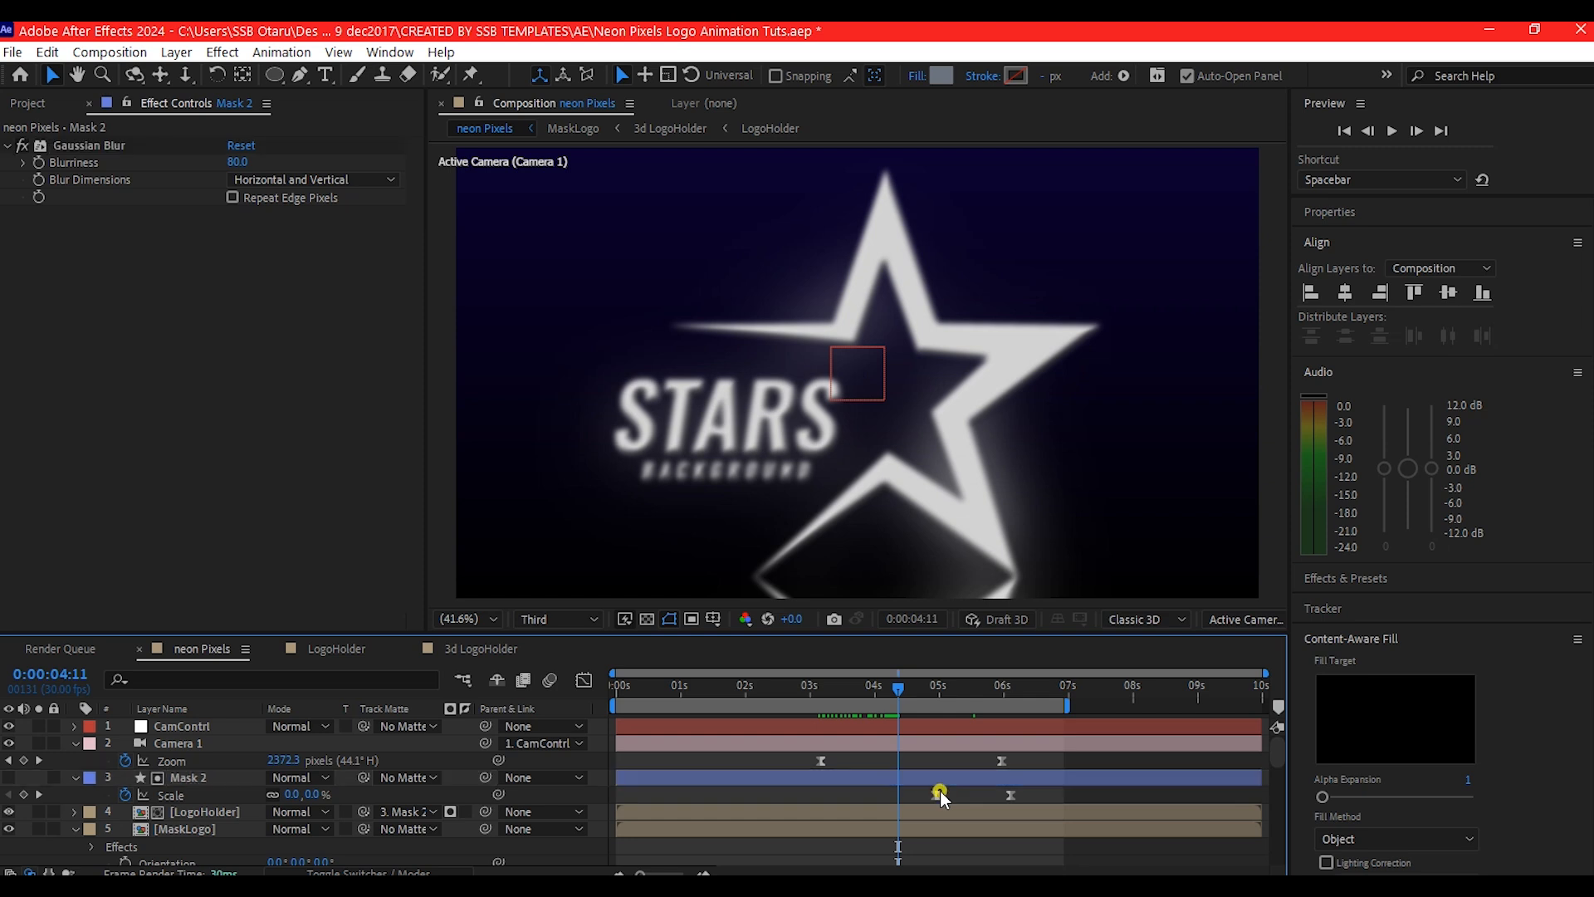
left_click(939, 794)
left_click_drag(939, 794, 899, 802)
- Apply the Grid Wipe preset to the MaskLogo layer
scroll(186, 832, "down", 5)
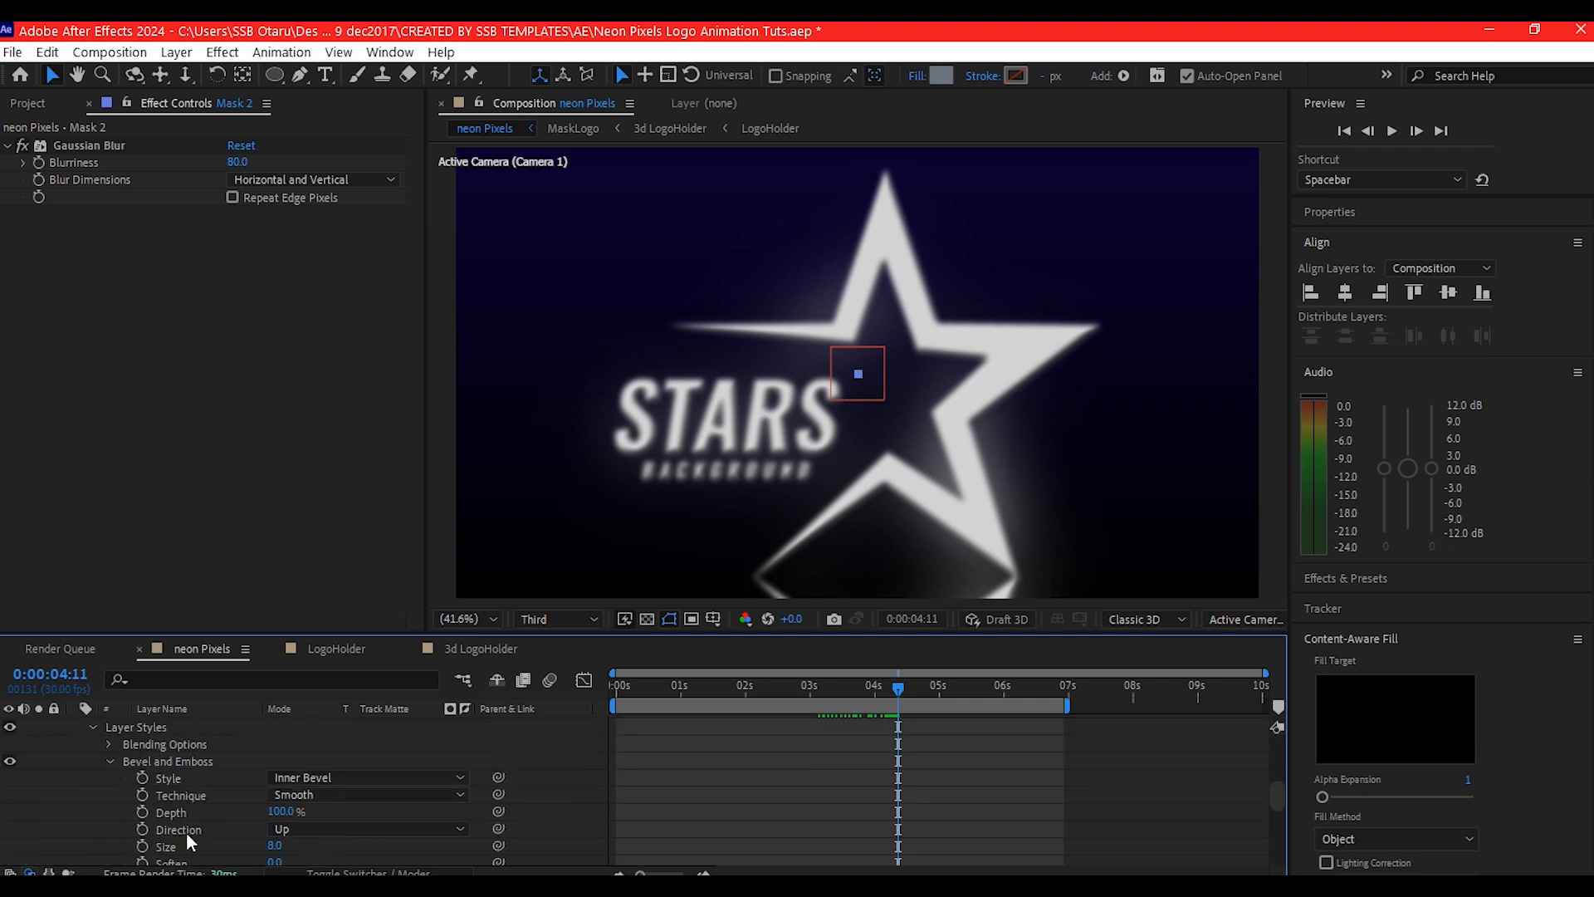
scroll(174, 804, "up", 2)
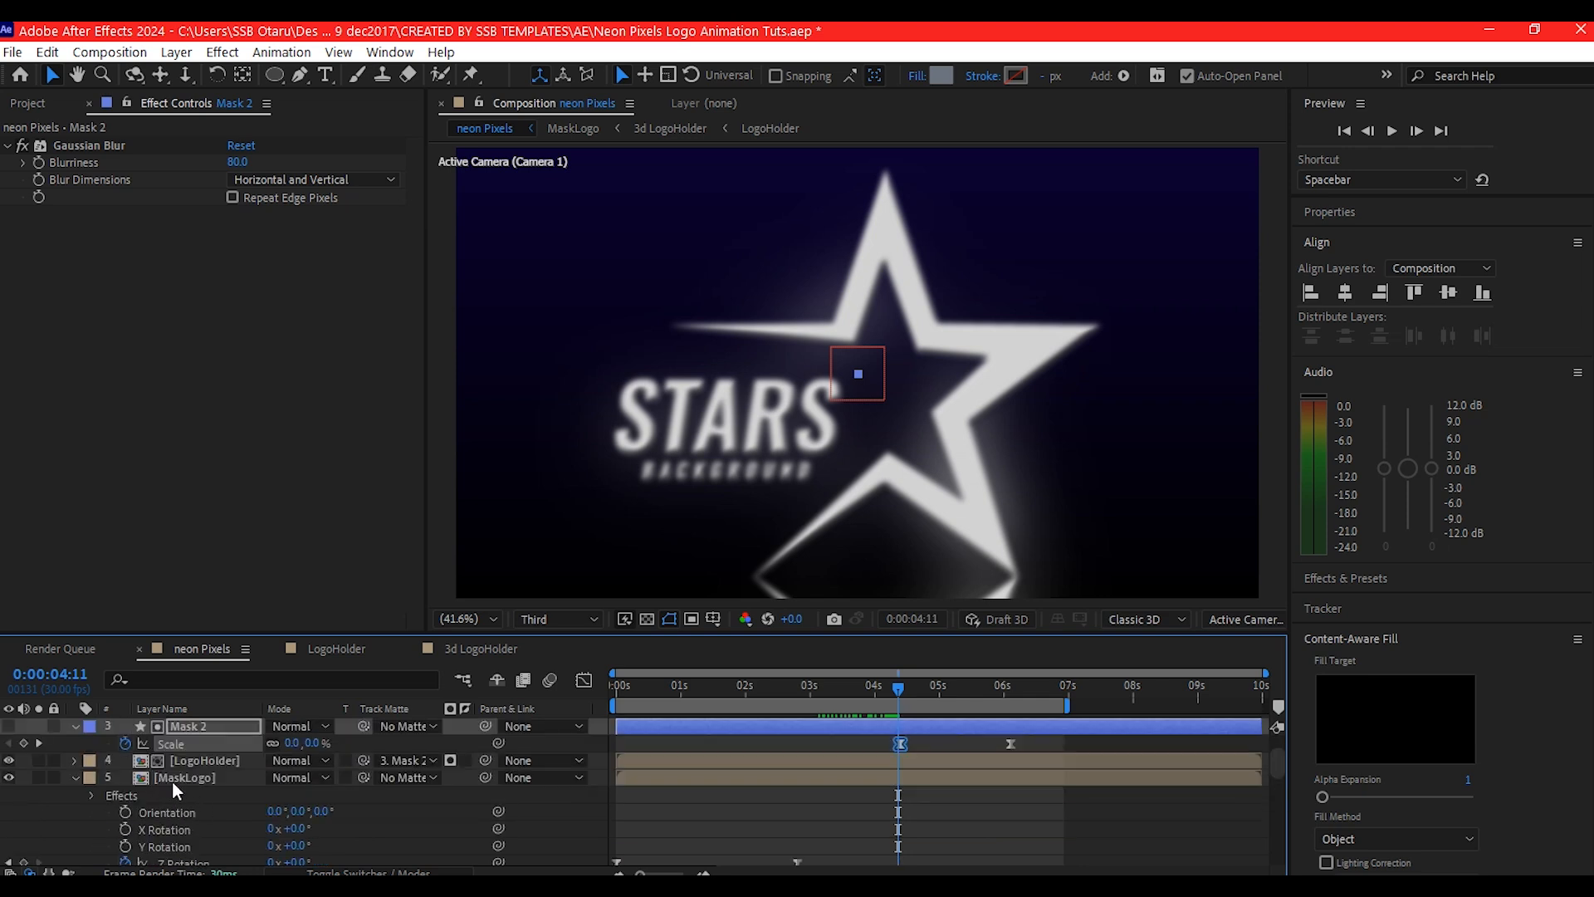
left_click(173, 779)
left_click(75, 778)
key("ctrl+space")
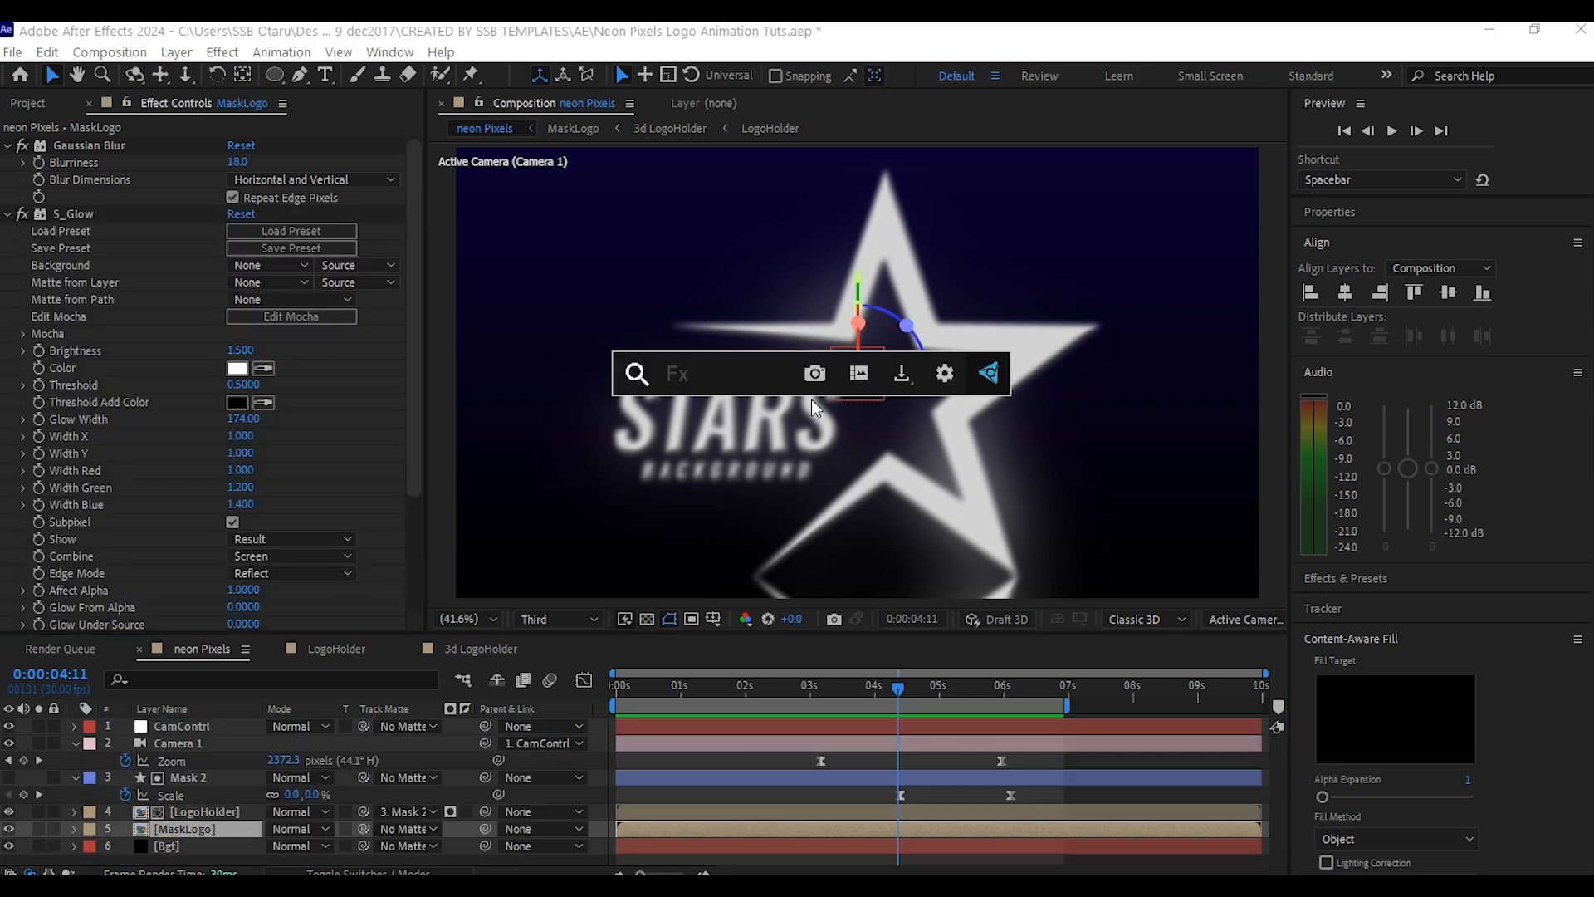
type("grid")
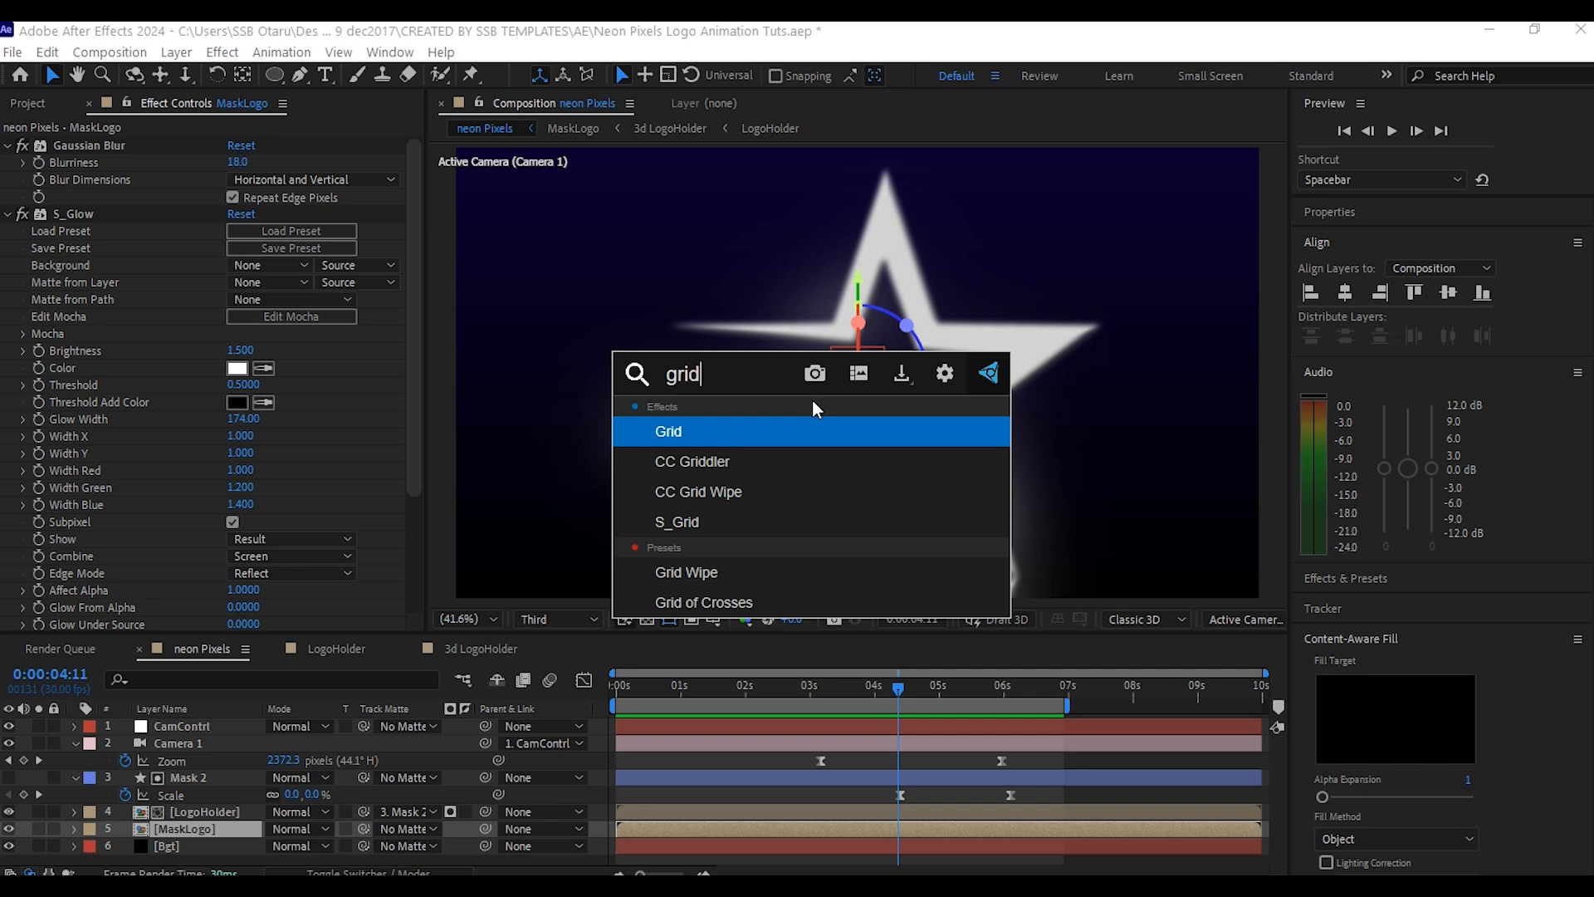
left_click(706, 571)
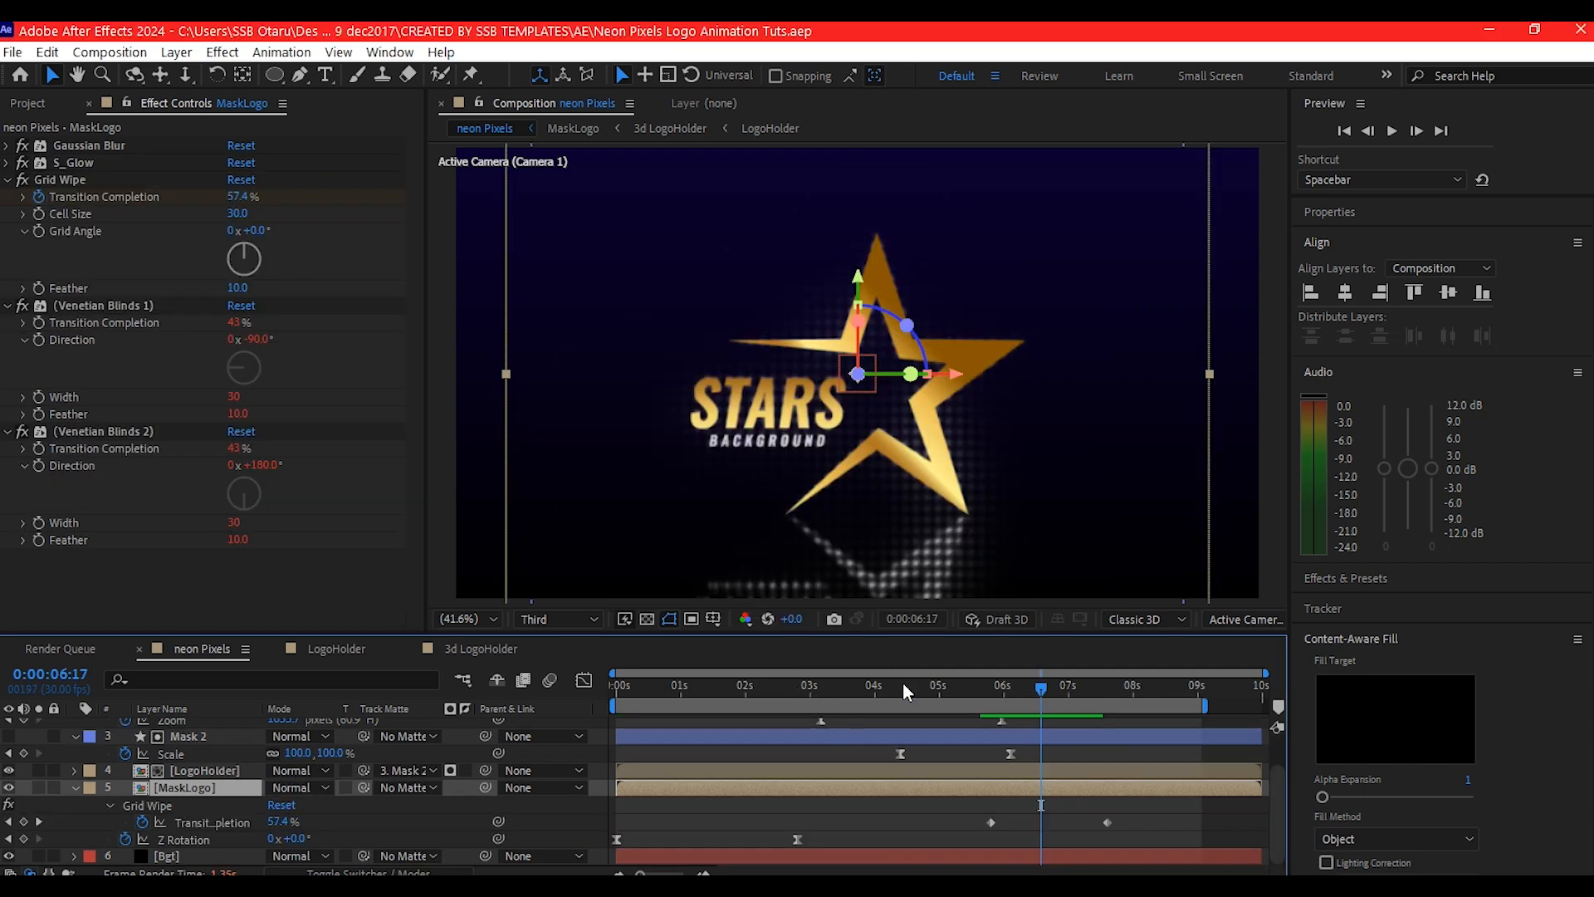
- At 0:00:07:15, create a comp-sized black solid named flare above the Mask 2 layer
left_click_drag(821, 690, 1100, 635)
scroll(178, 776, "up", 2)
left_click(179, 777)
right_click(68, 790)
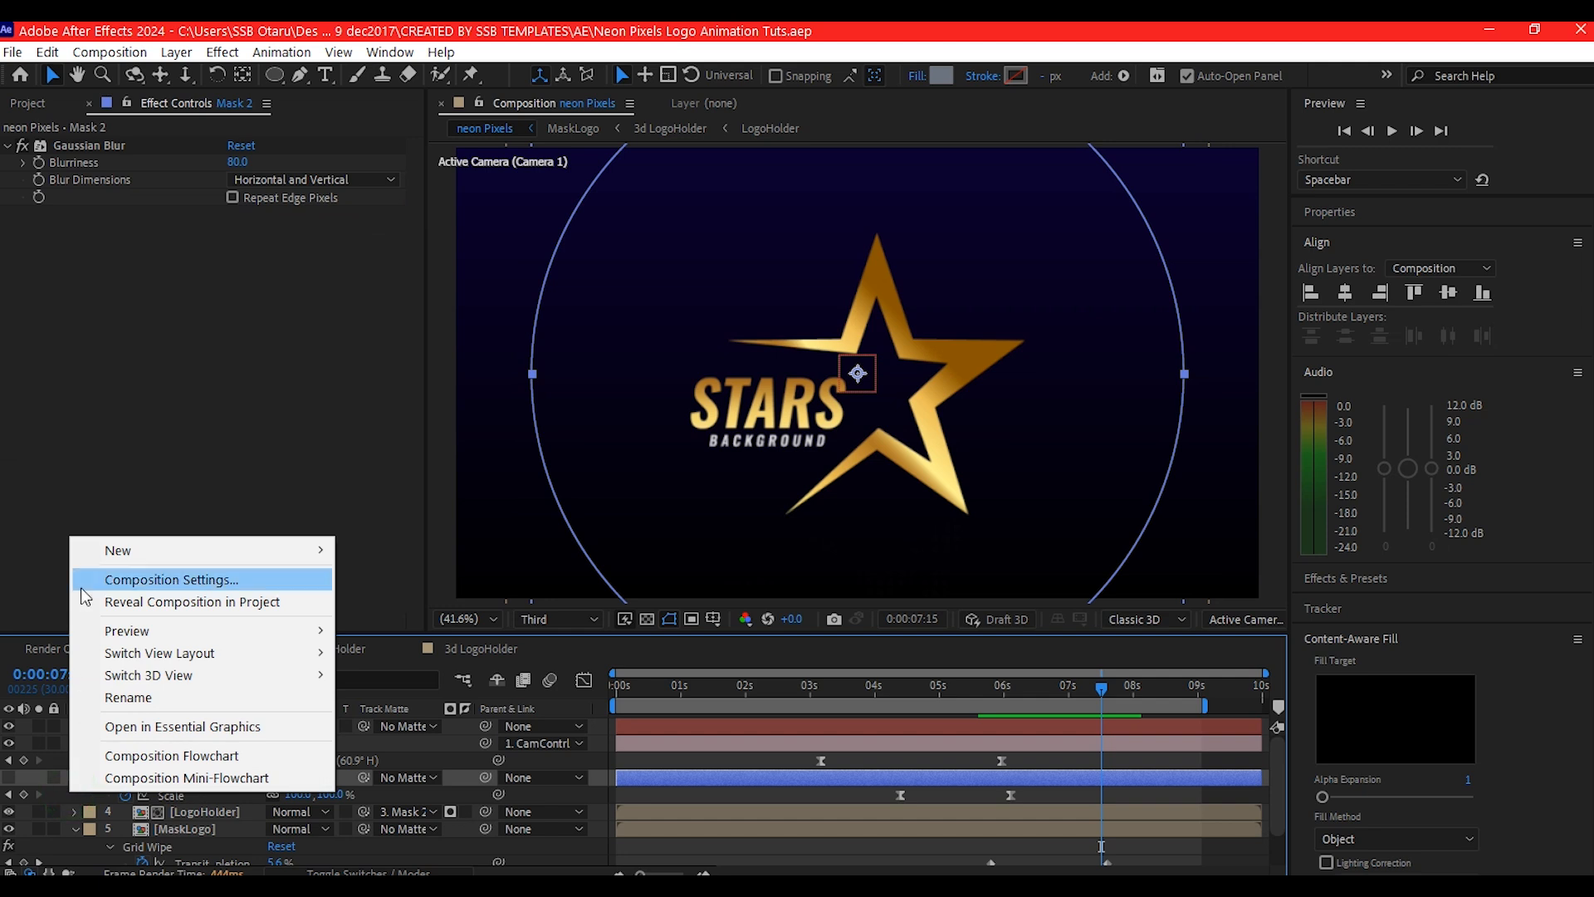
mouse_move(112, 550)
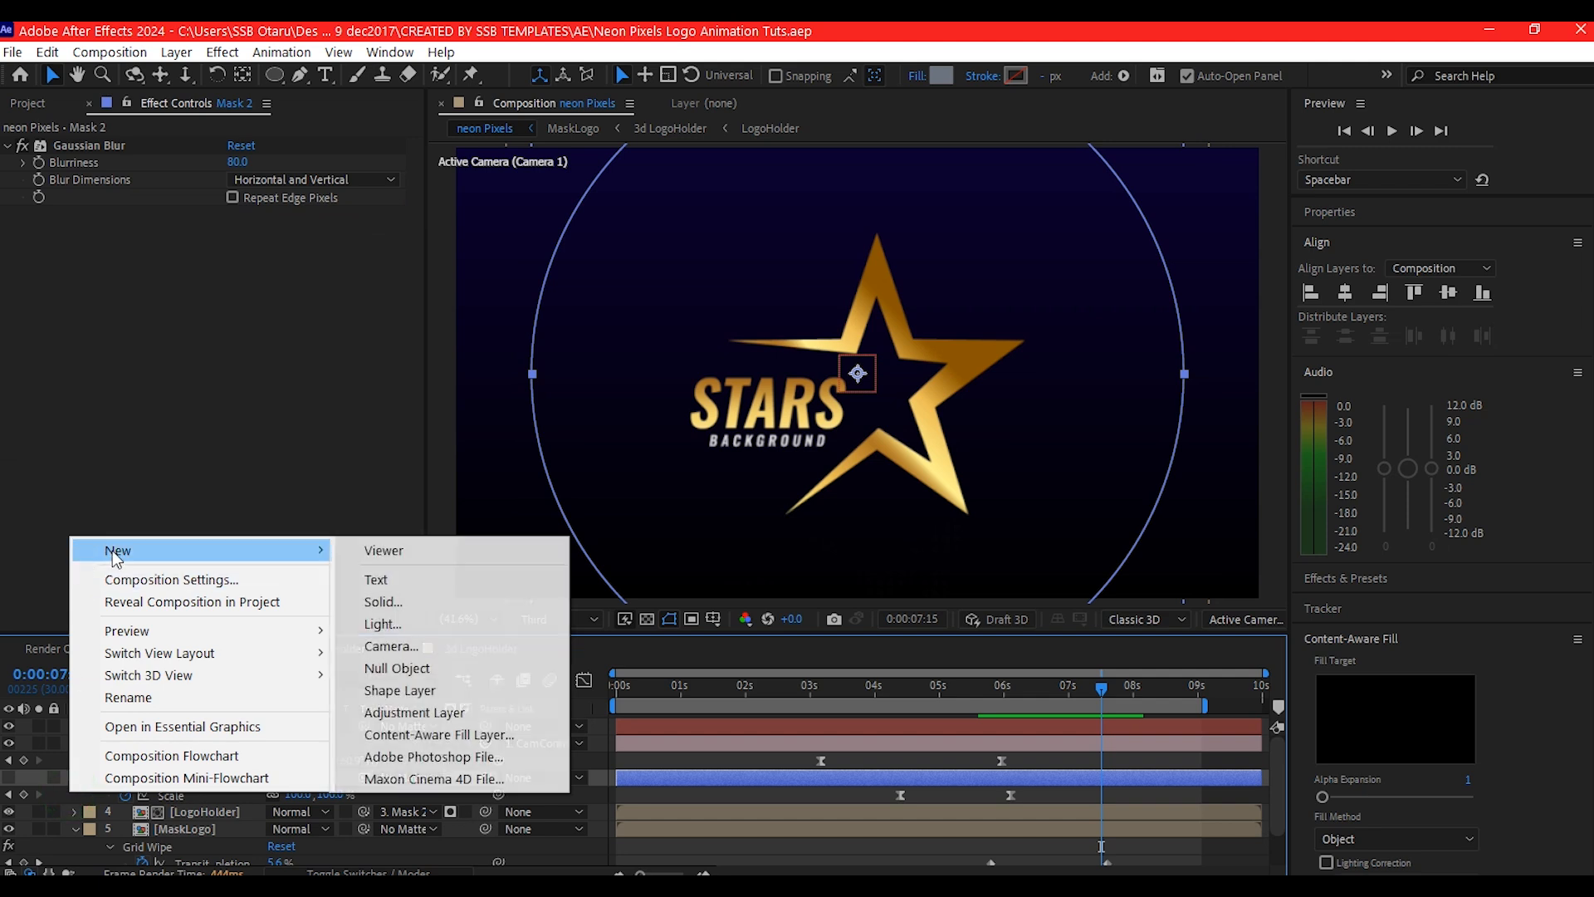
left_click(411, 601)
type("flare")
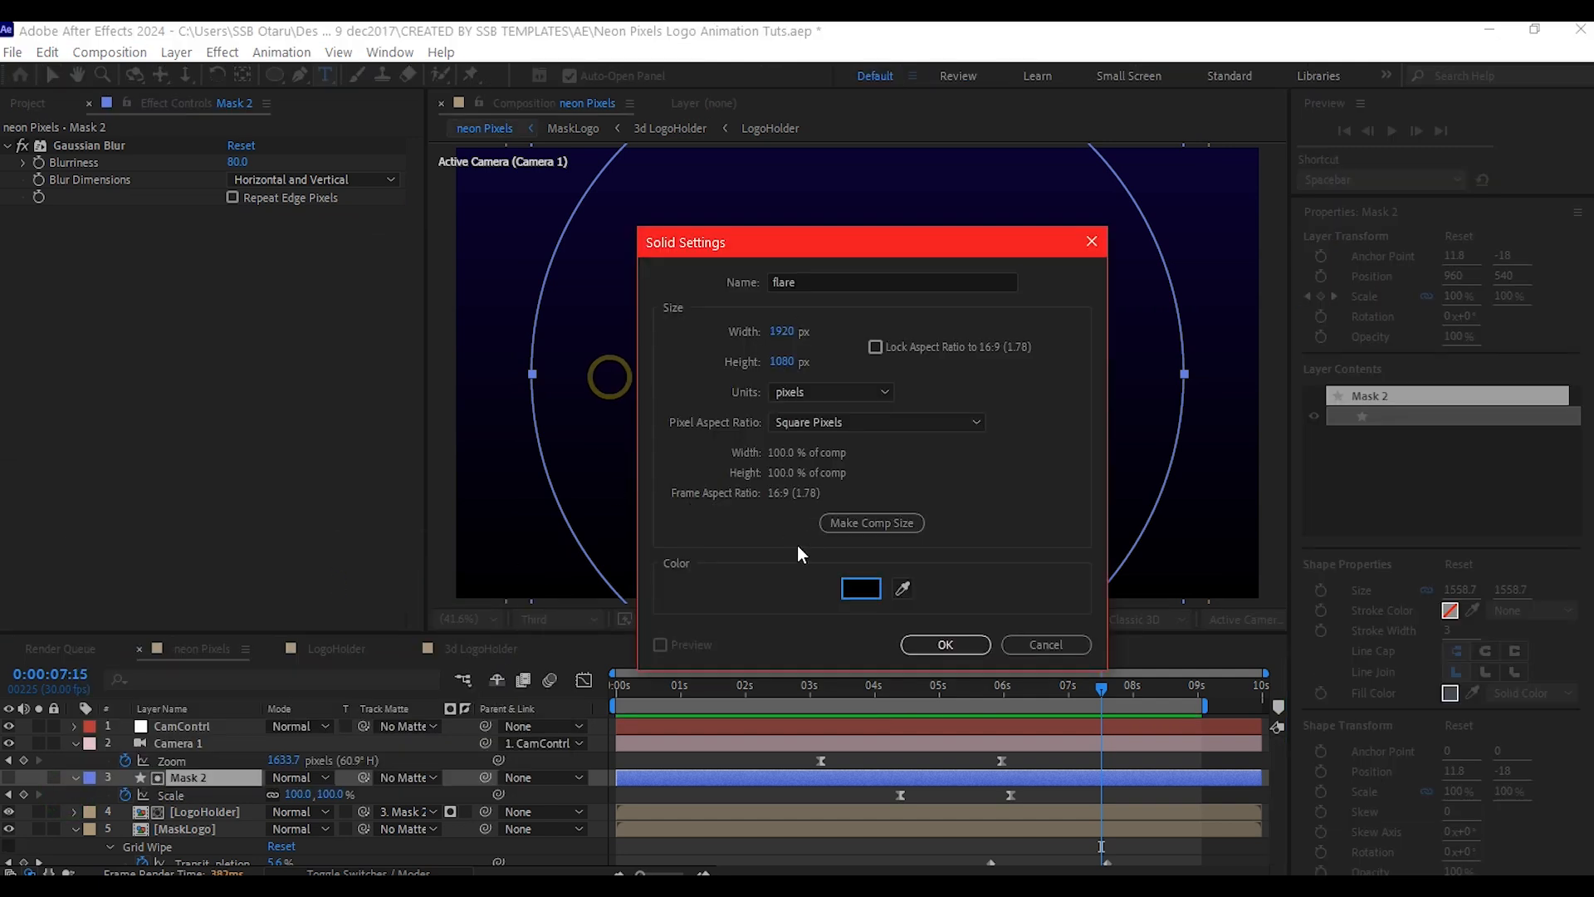
left_click(872, 523)
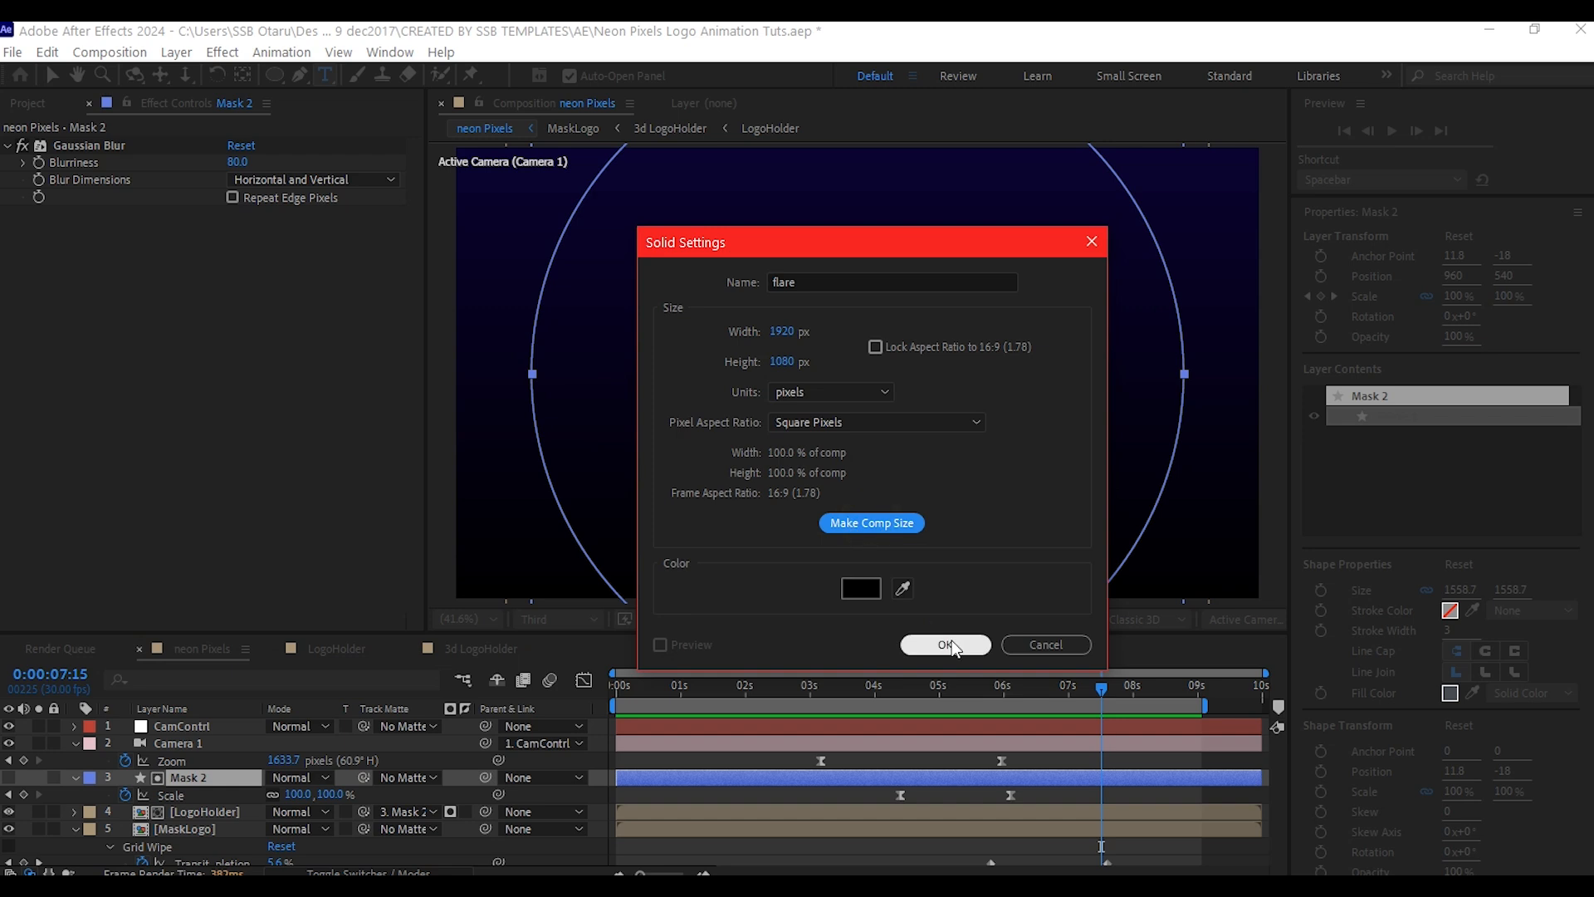
left_click(950, 641)
- Apply the Lens Flare effect to the flare solid and set its lens type to 105mm Prime
key("ctrl+space")
type("len")
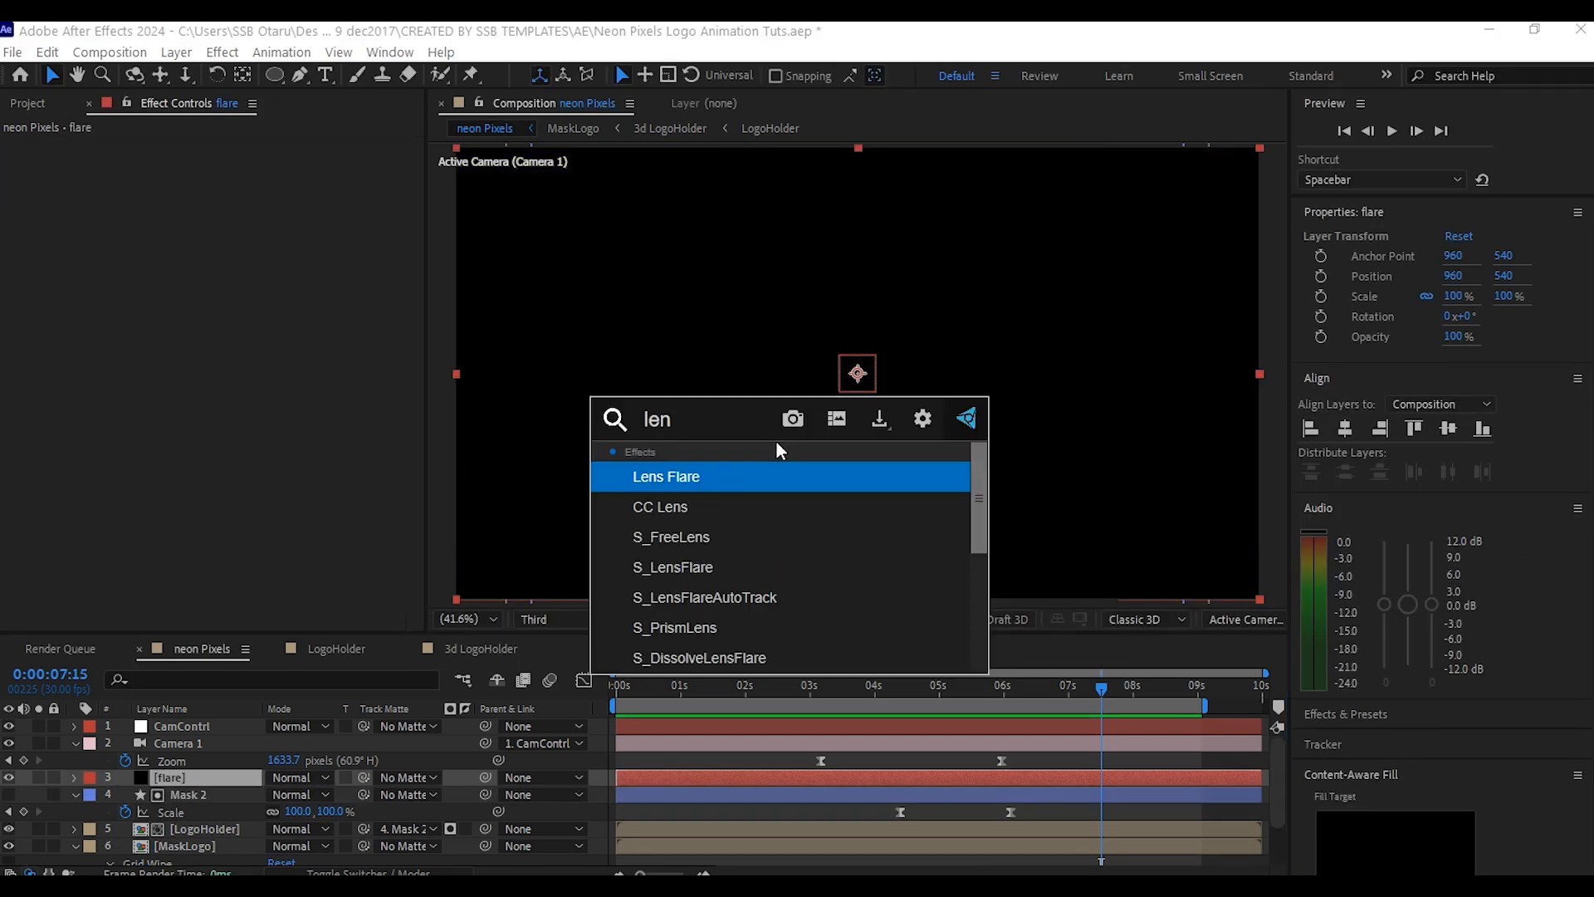
left_click(690, 479)
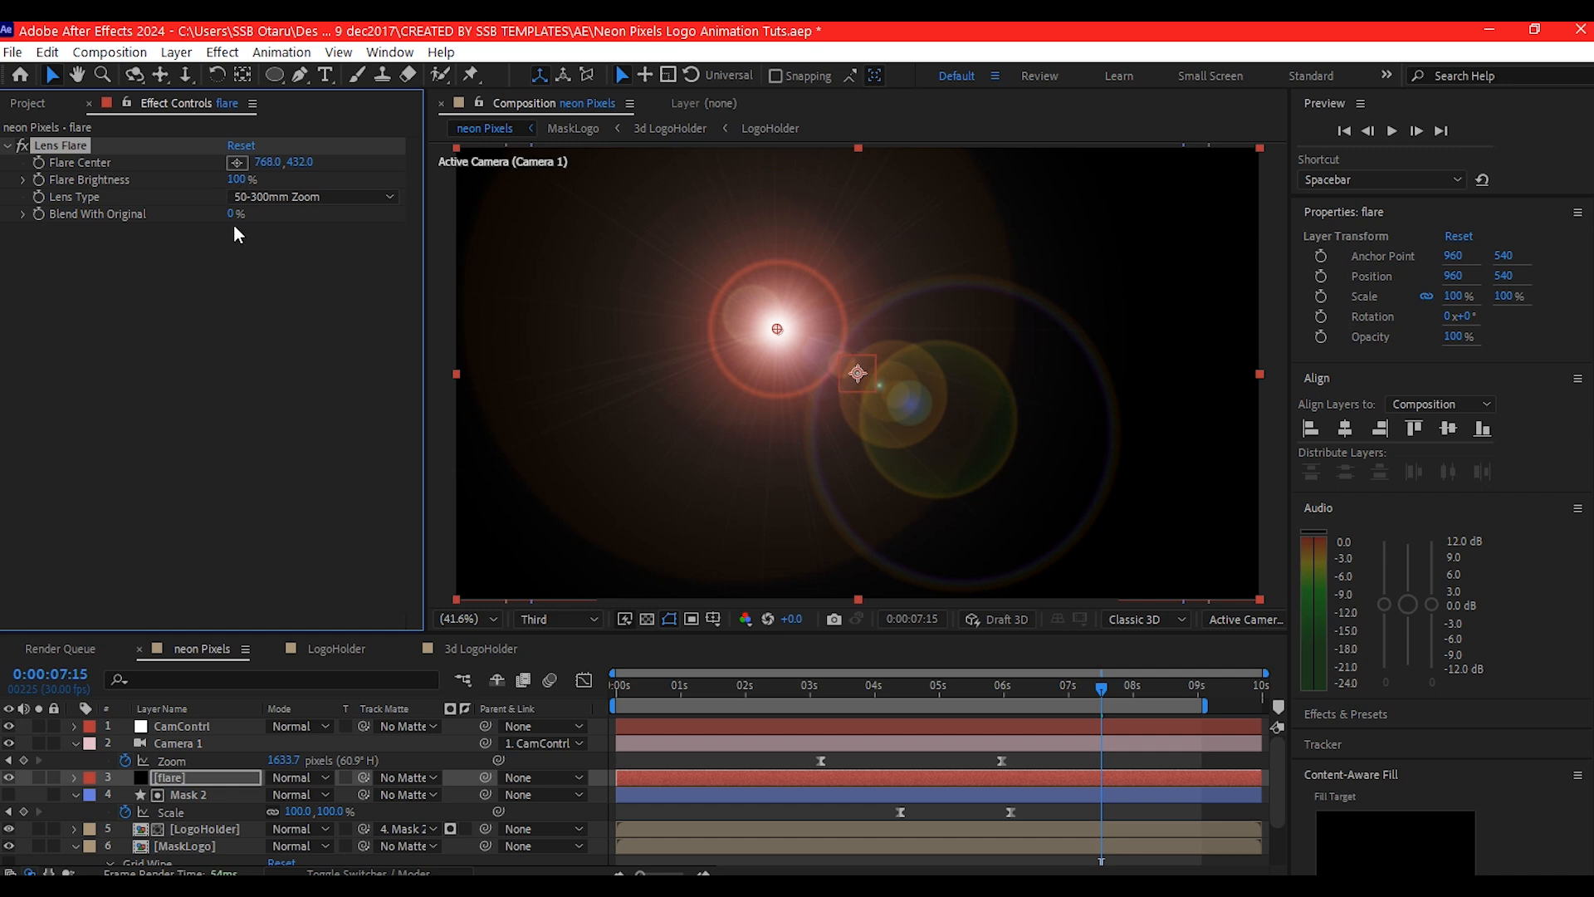
left_click(264, 196)
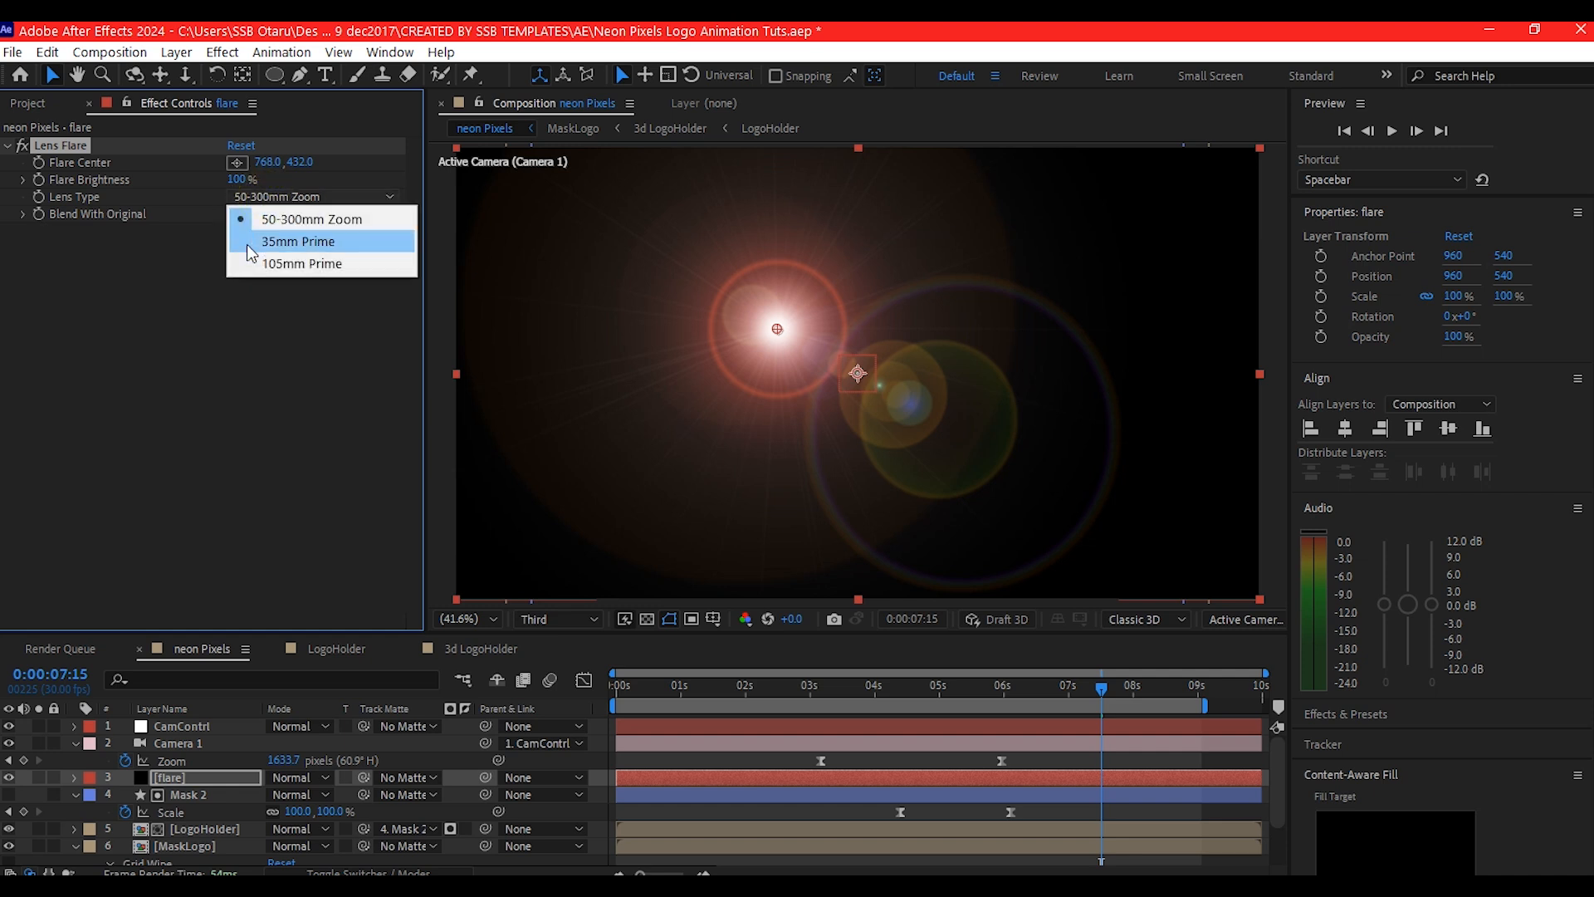
left_click(279, 263)
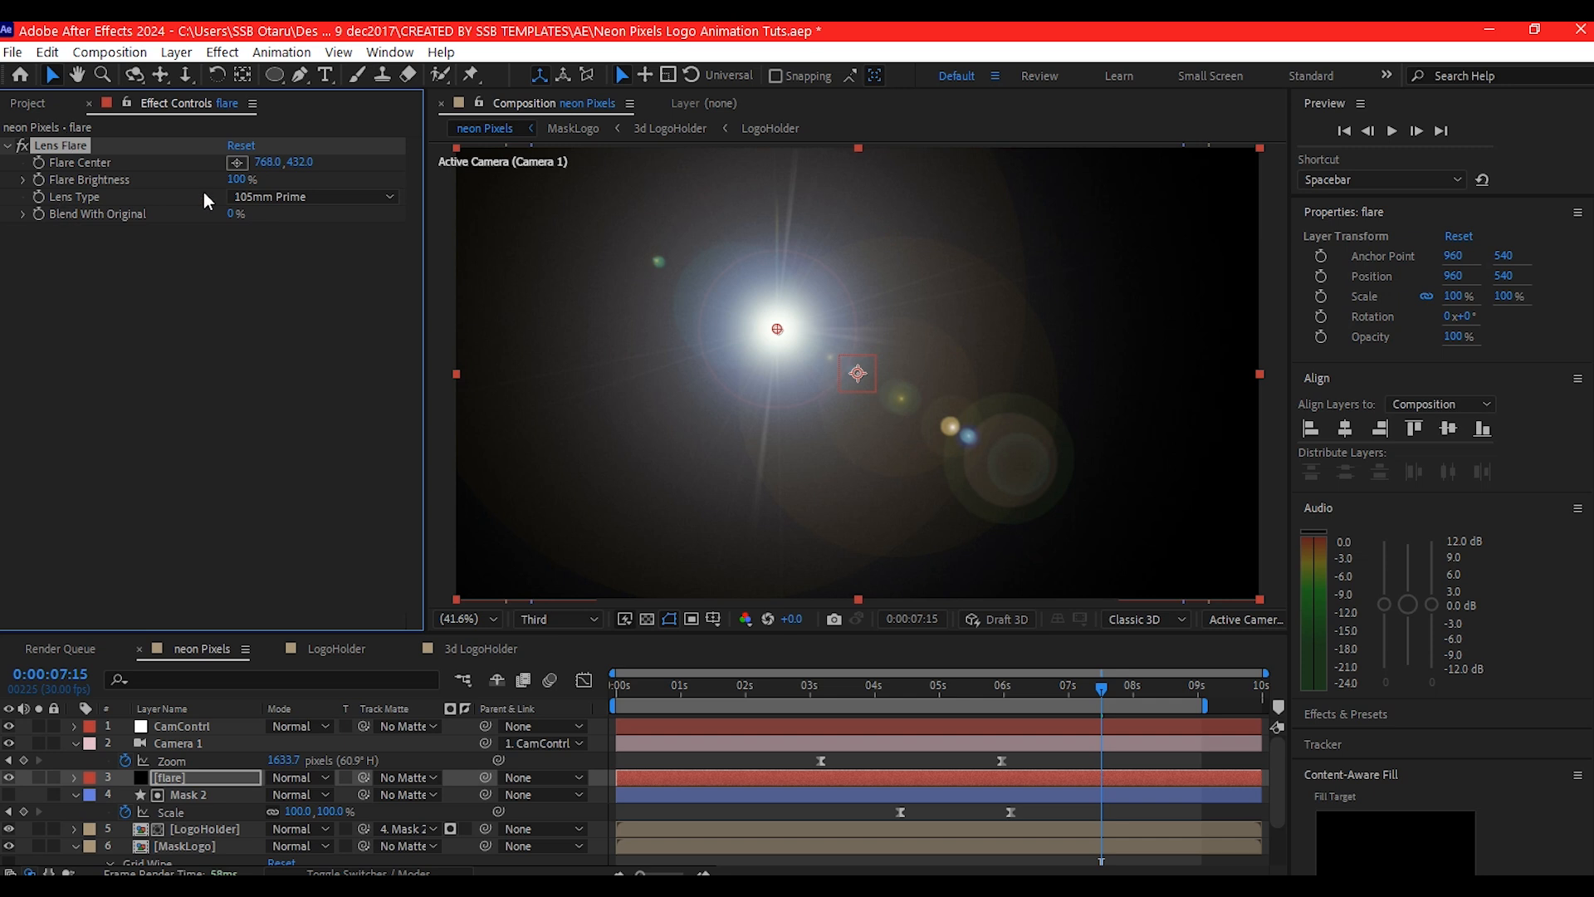
- Place the flare center just above the frame's upper edge, at about 837, -103
left_click(238, 163)
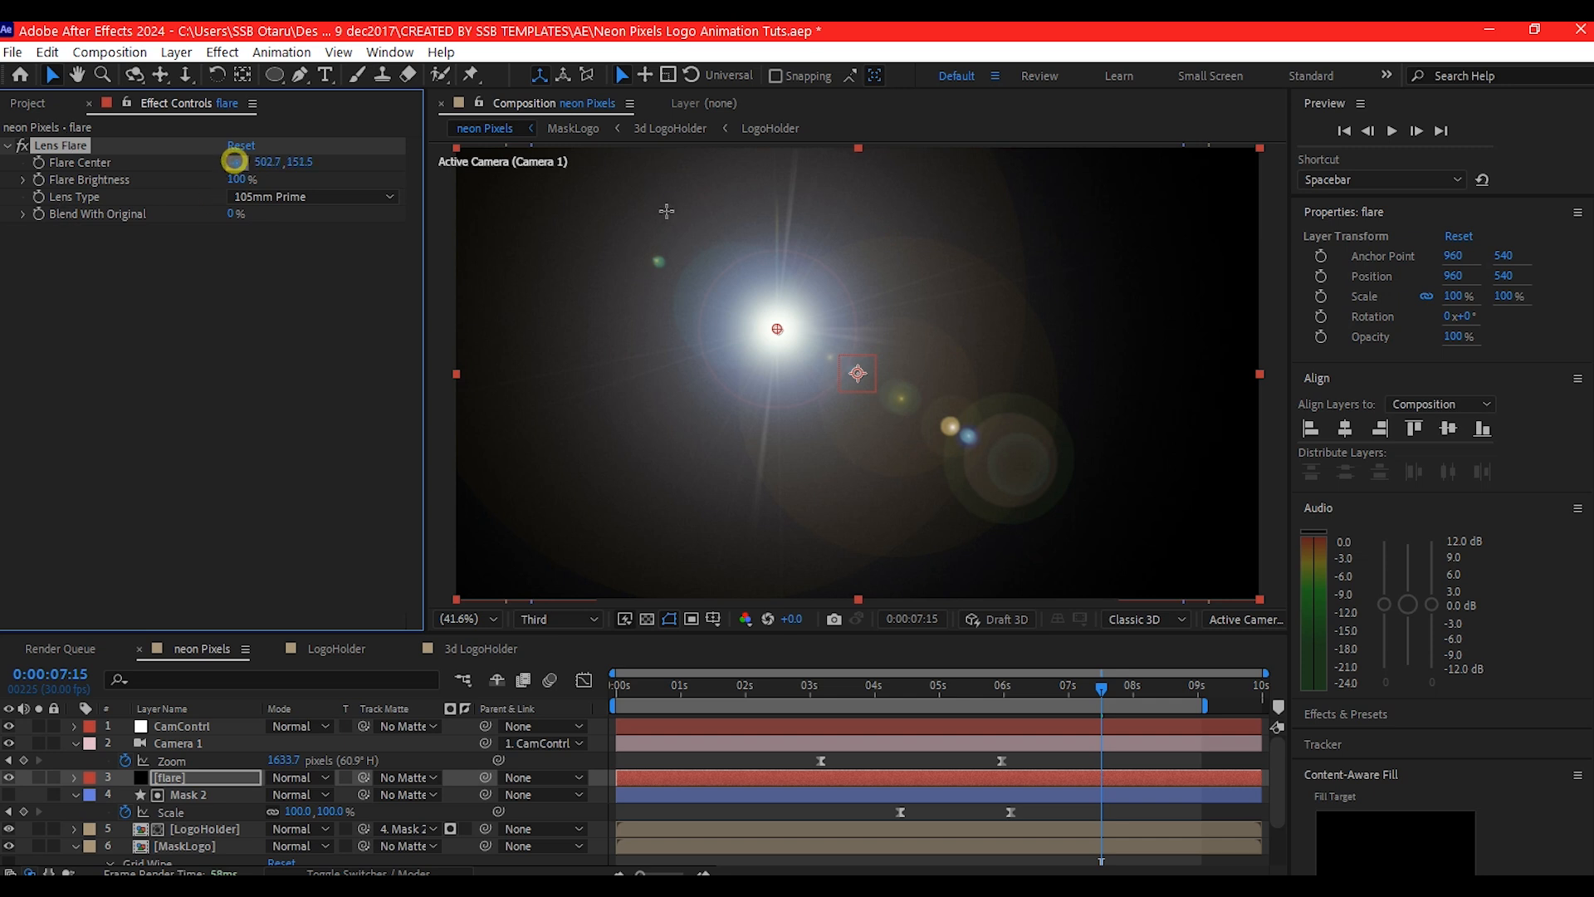
left_click(802, 147)
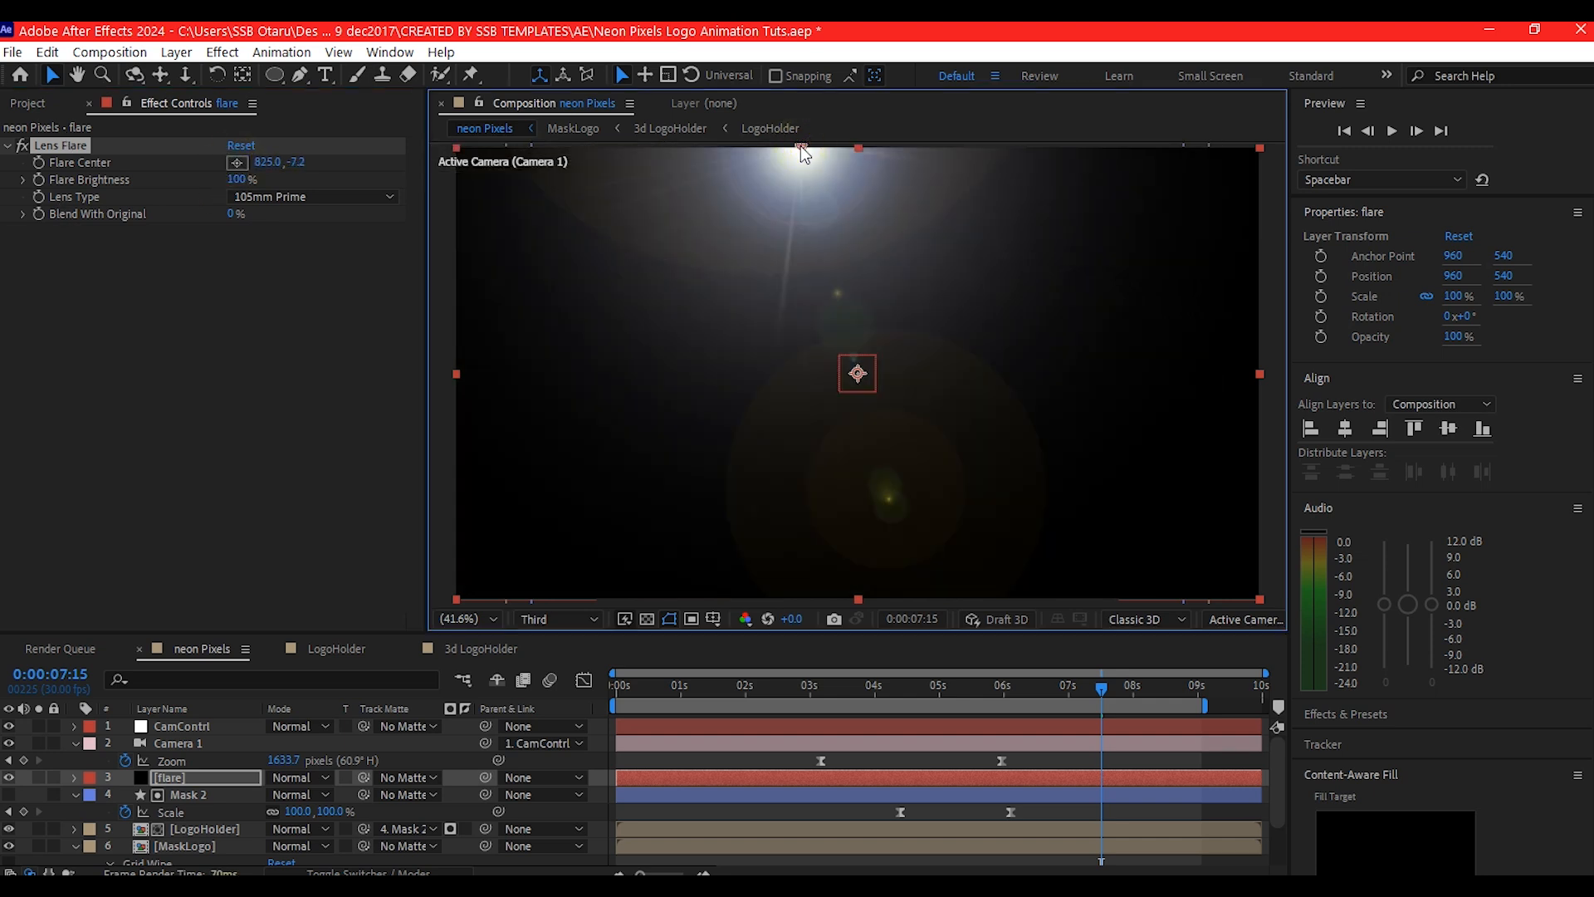
key("comma")
key("comma")
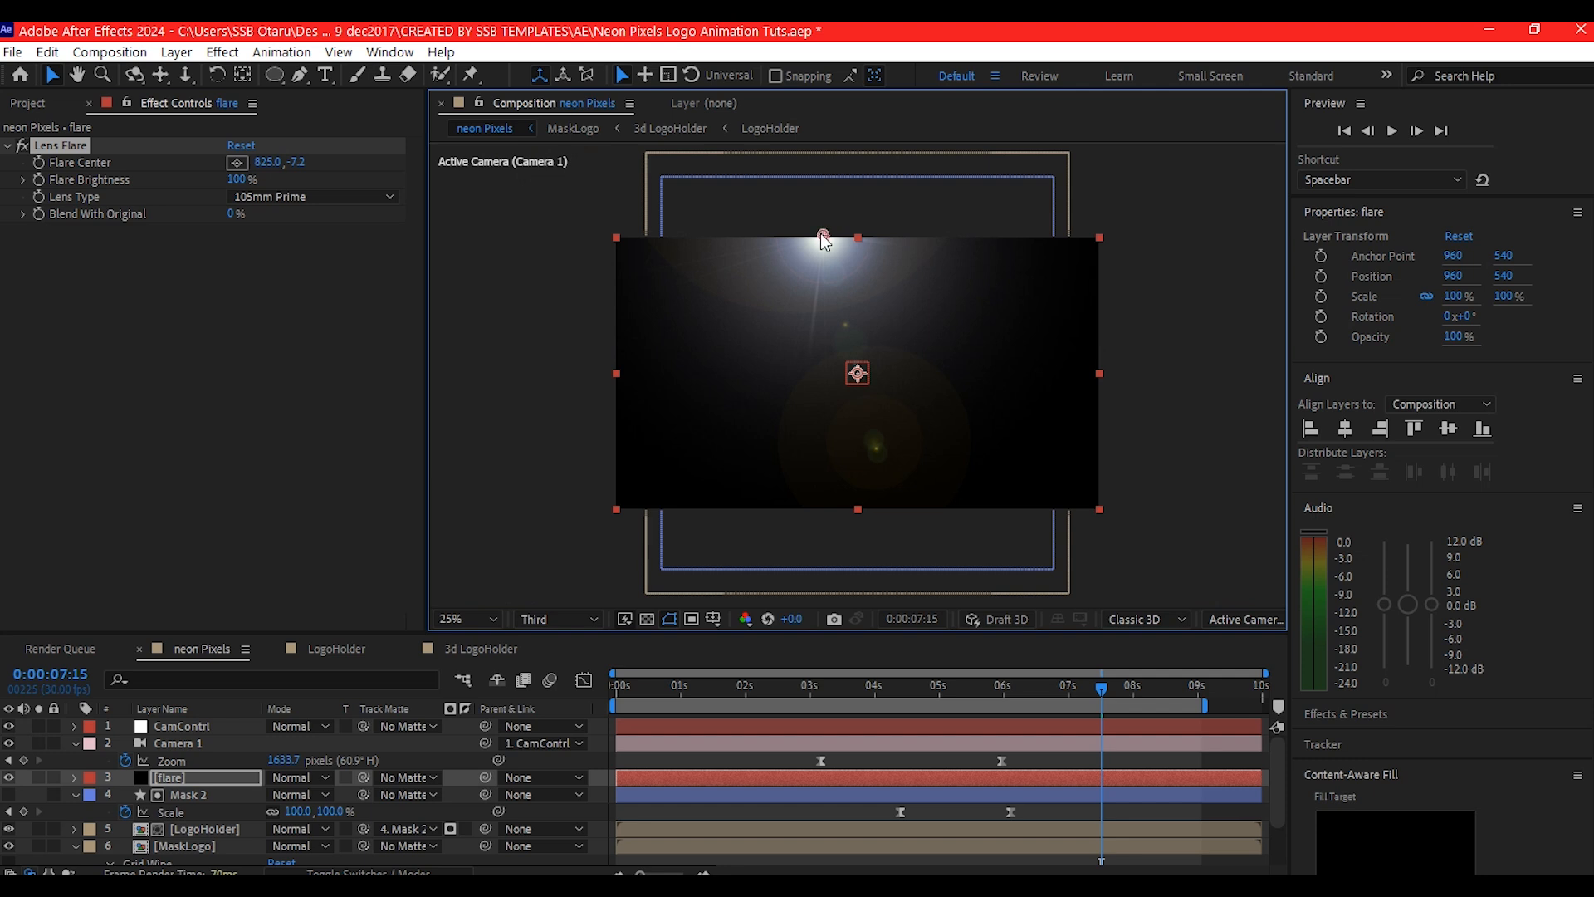
left_click_drag(823, 240, 827, 215)
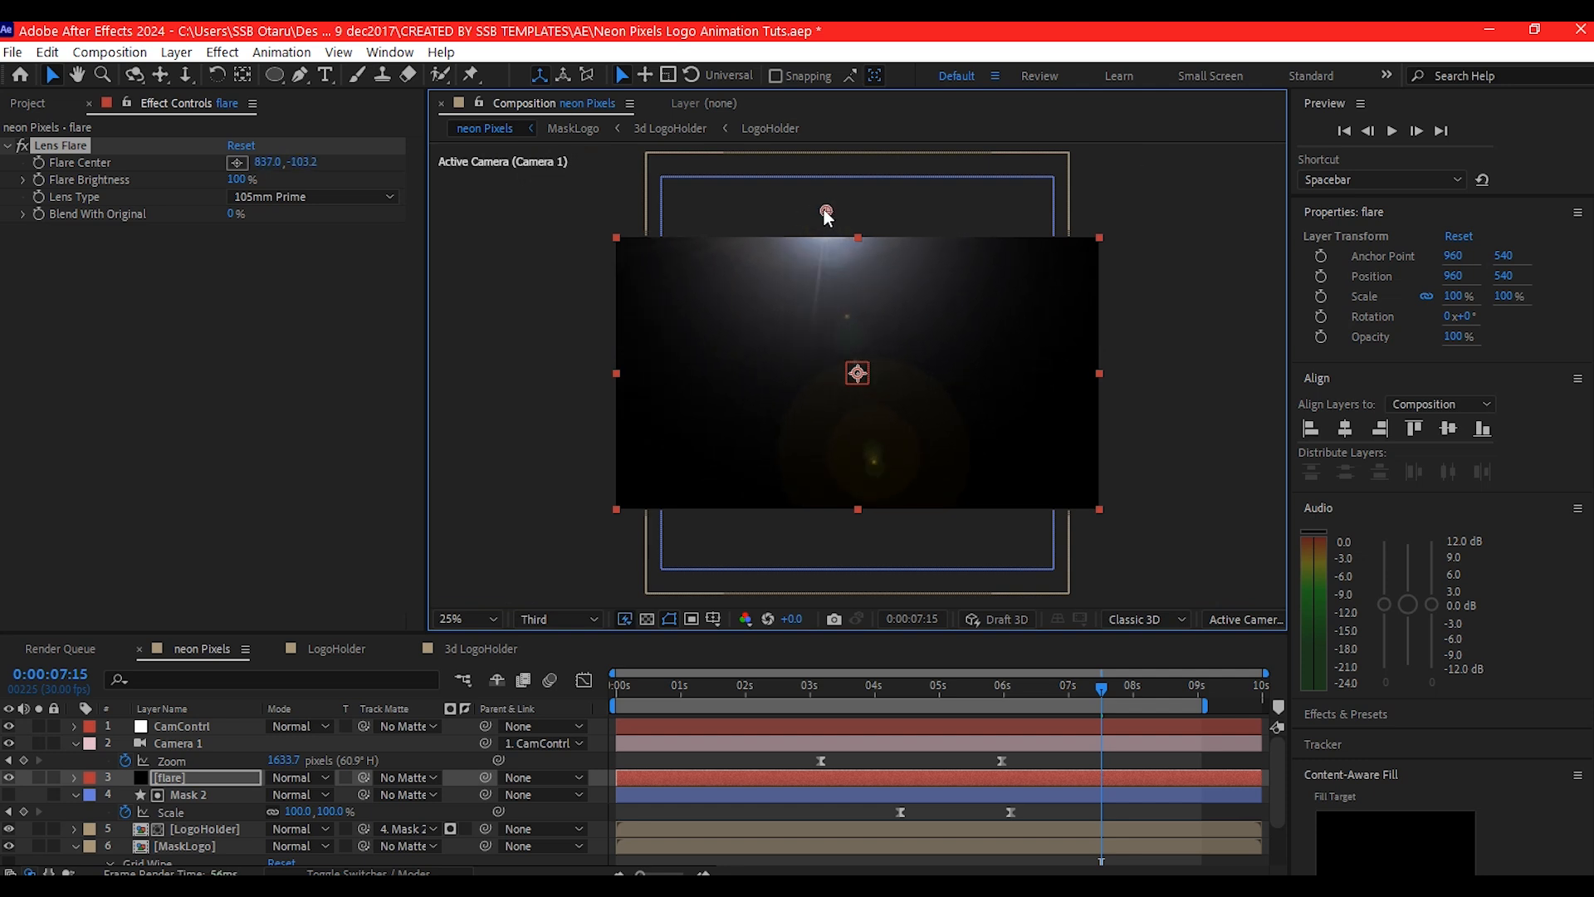
- Set the flare layer's blending mode to Screen and expand its properties
left_click(189, 779)
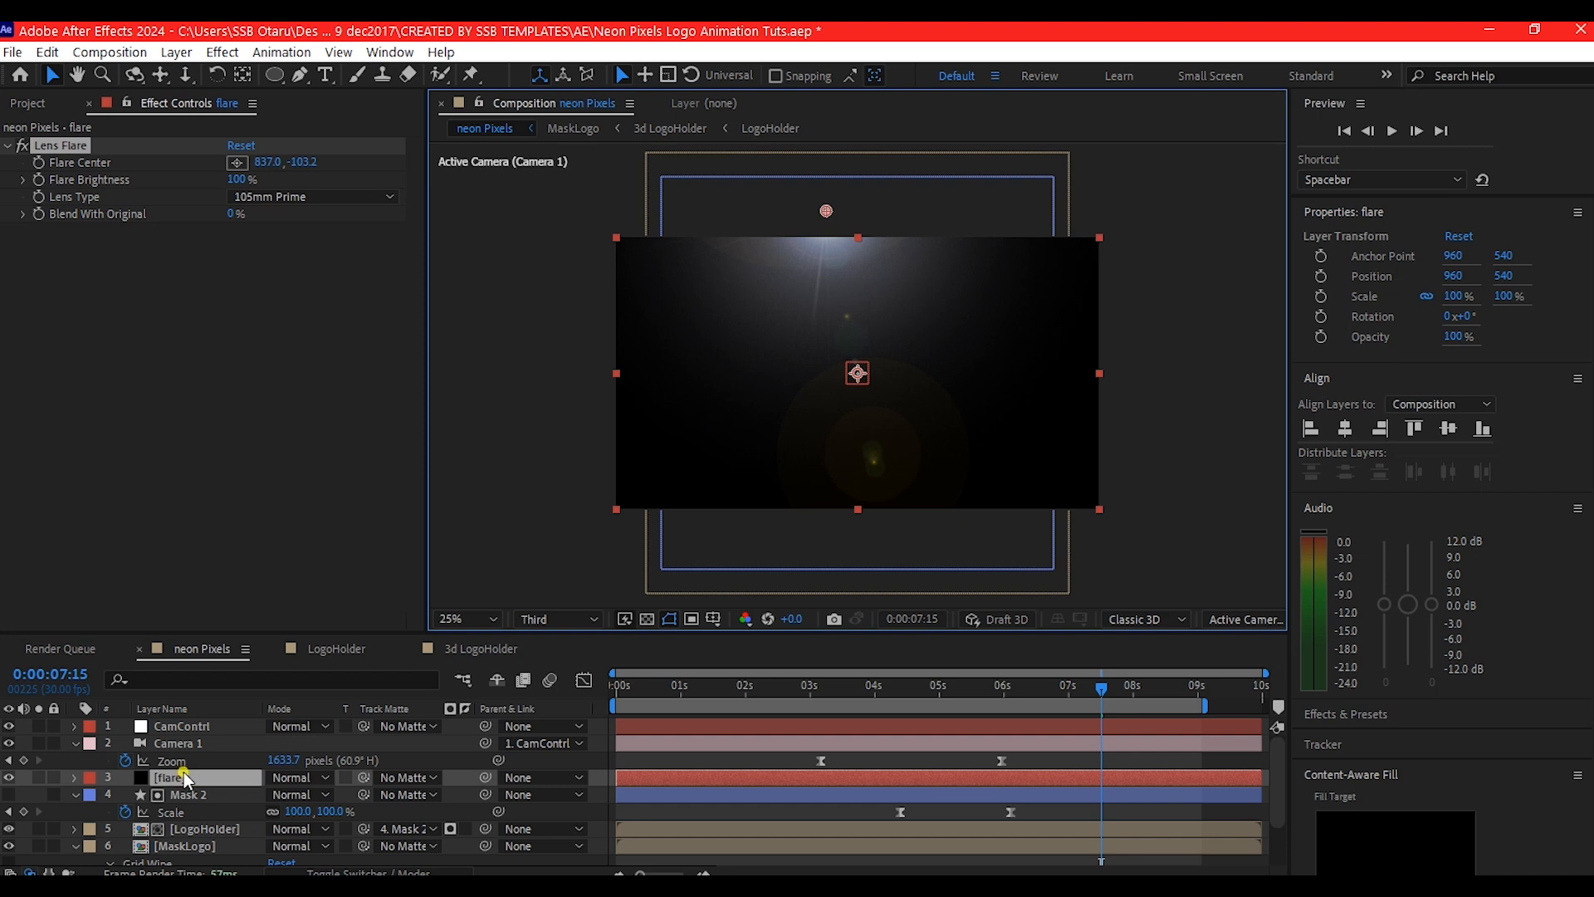
left_click(297, 776)
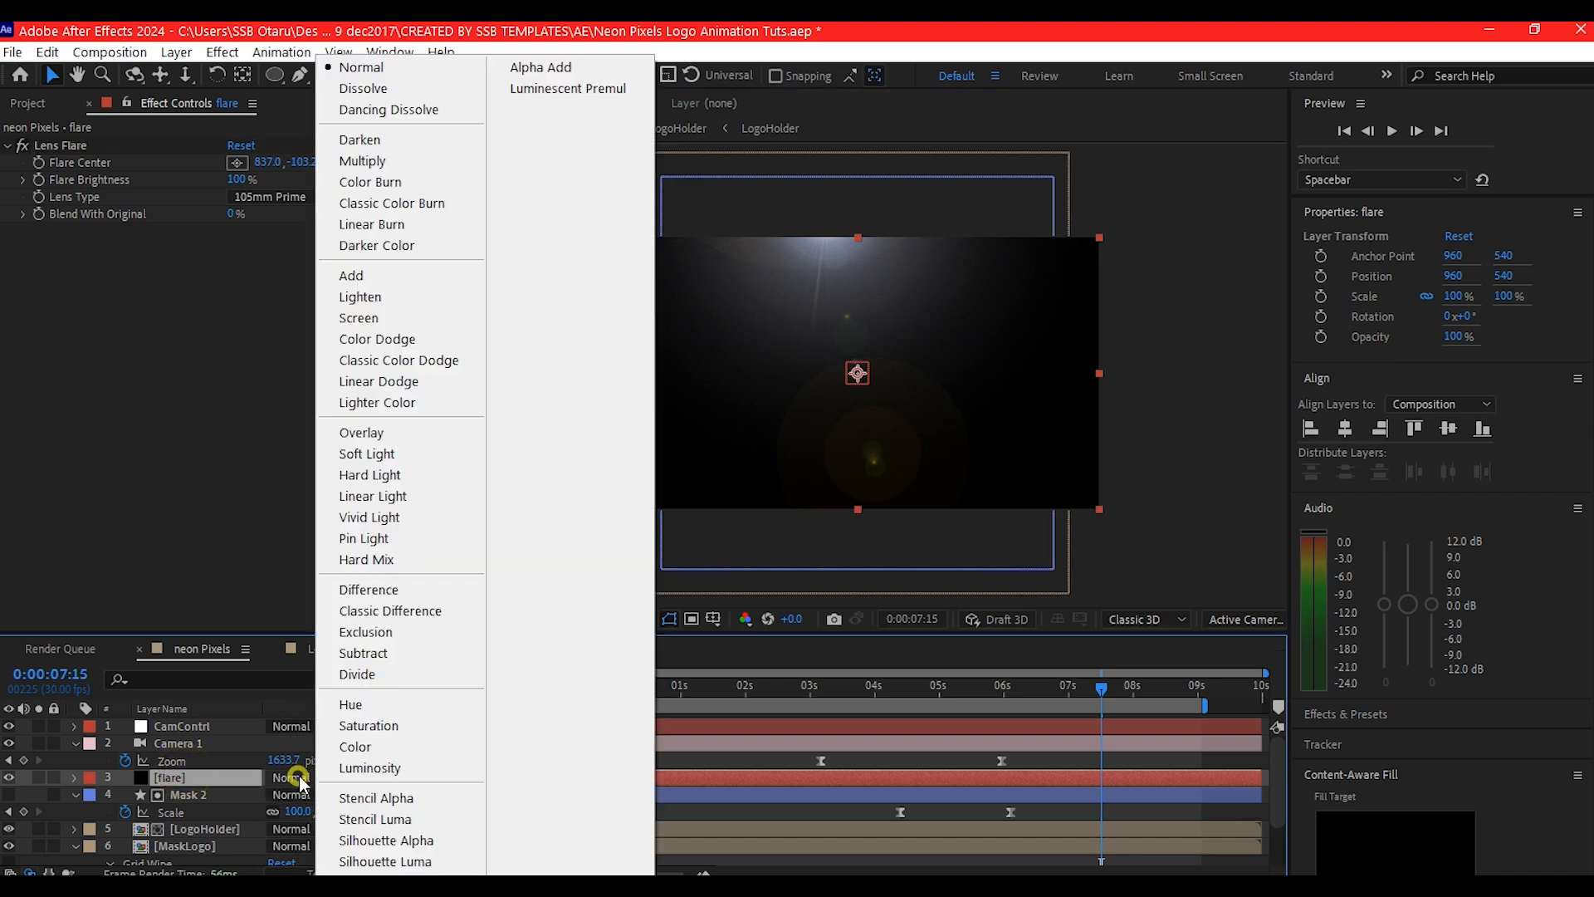
left_click(359, 318)
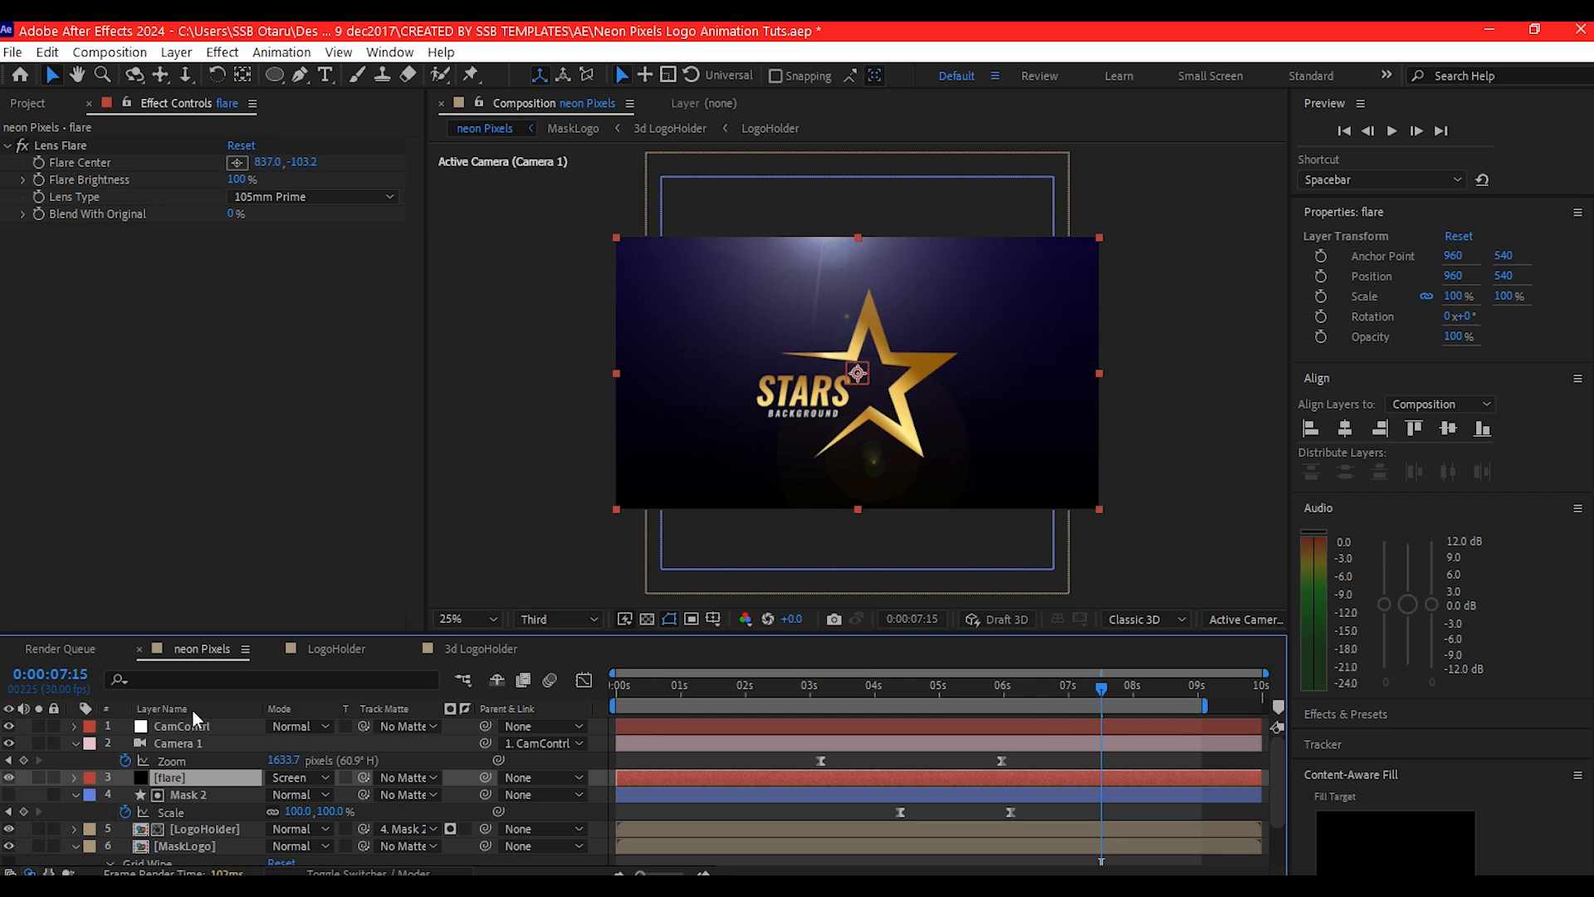
left_click(67, 779)
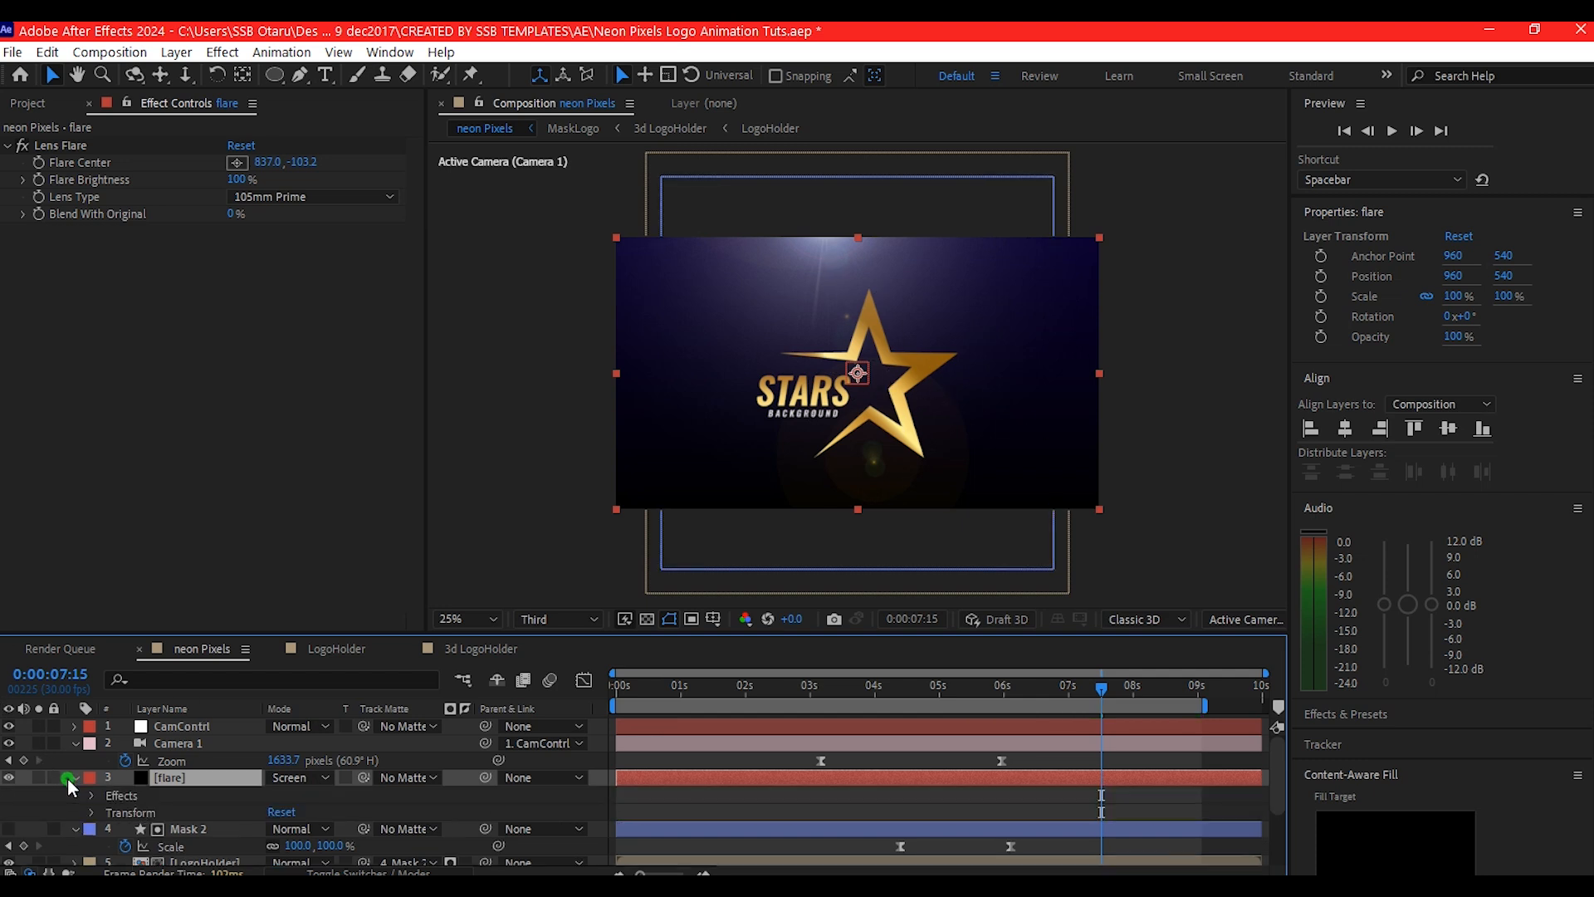
- Add an adjustment layer above the flare layer and apply the Curves effect to it
right_click(26, 791)
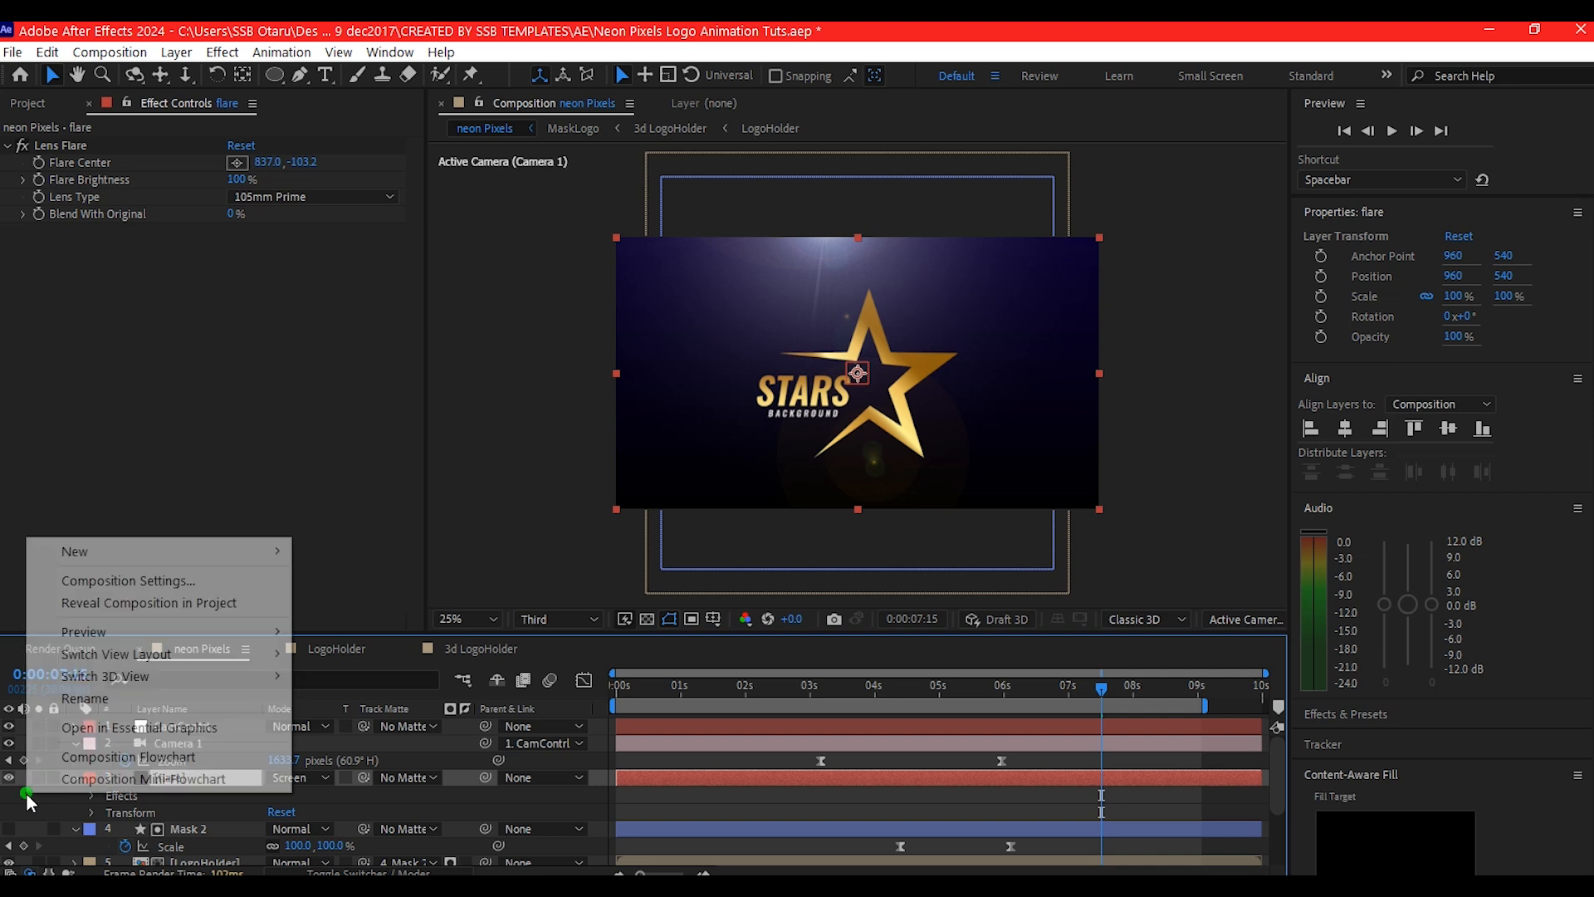
mouse_move(70, 558)
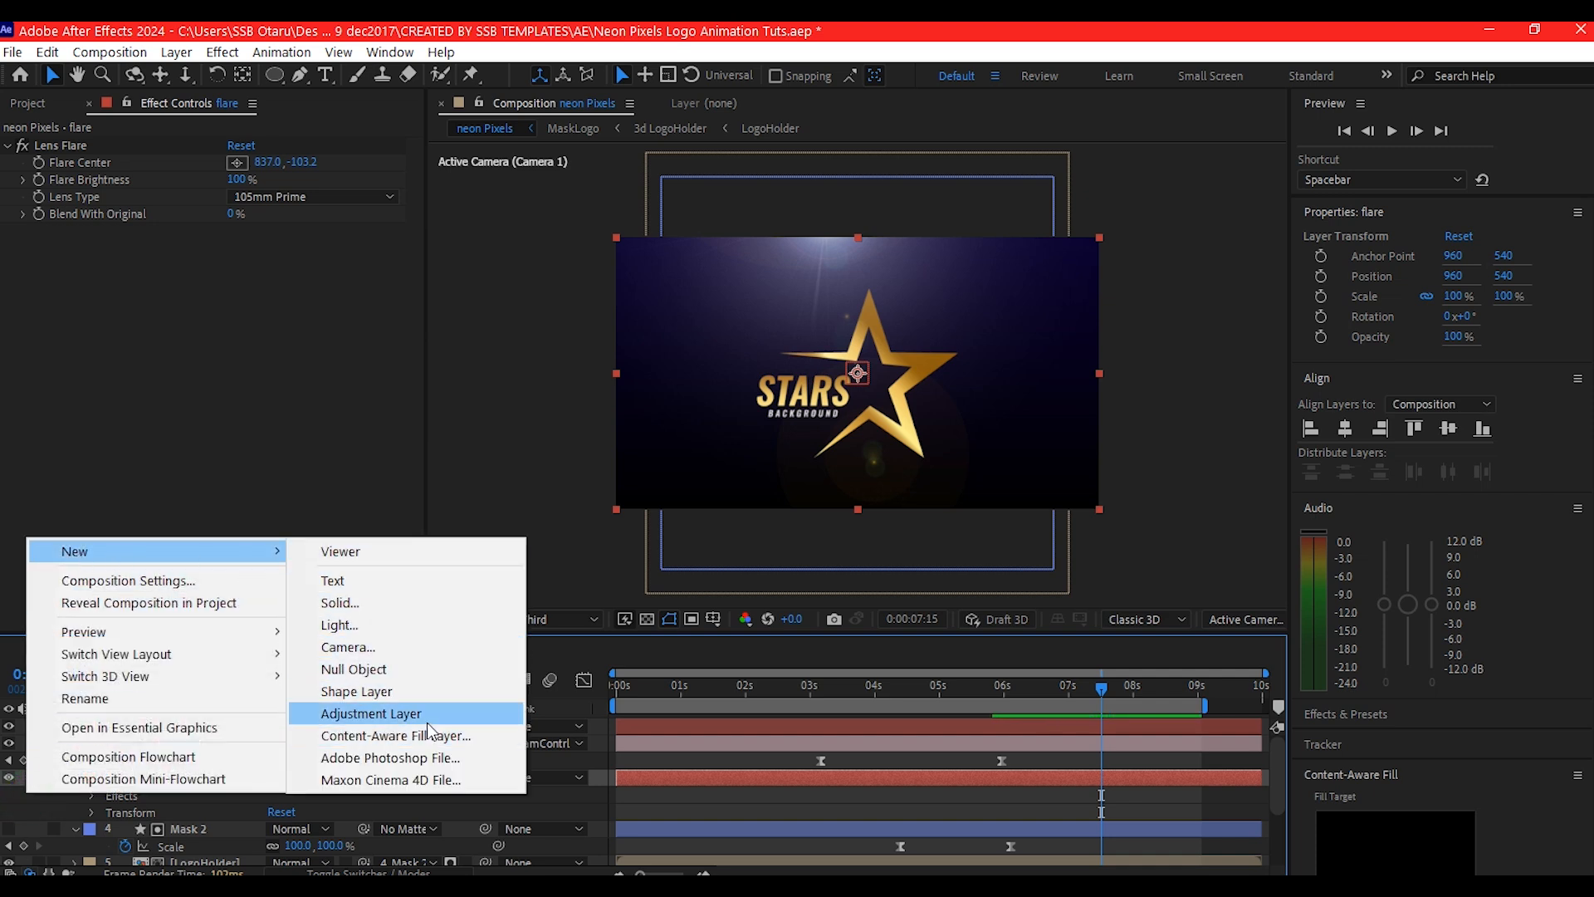
left_click(371, 714)
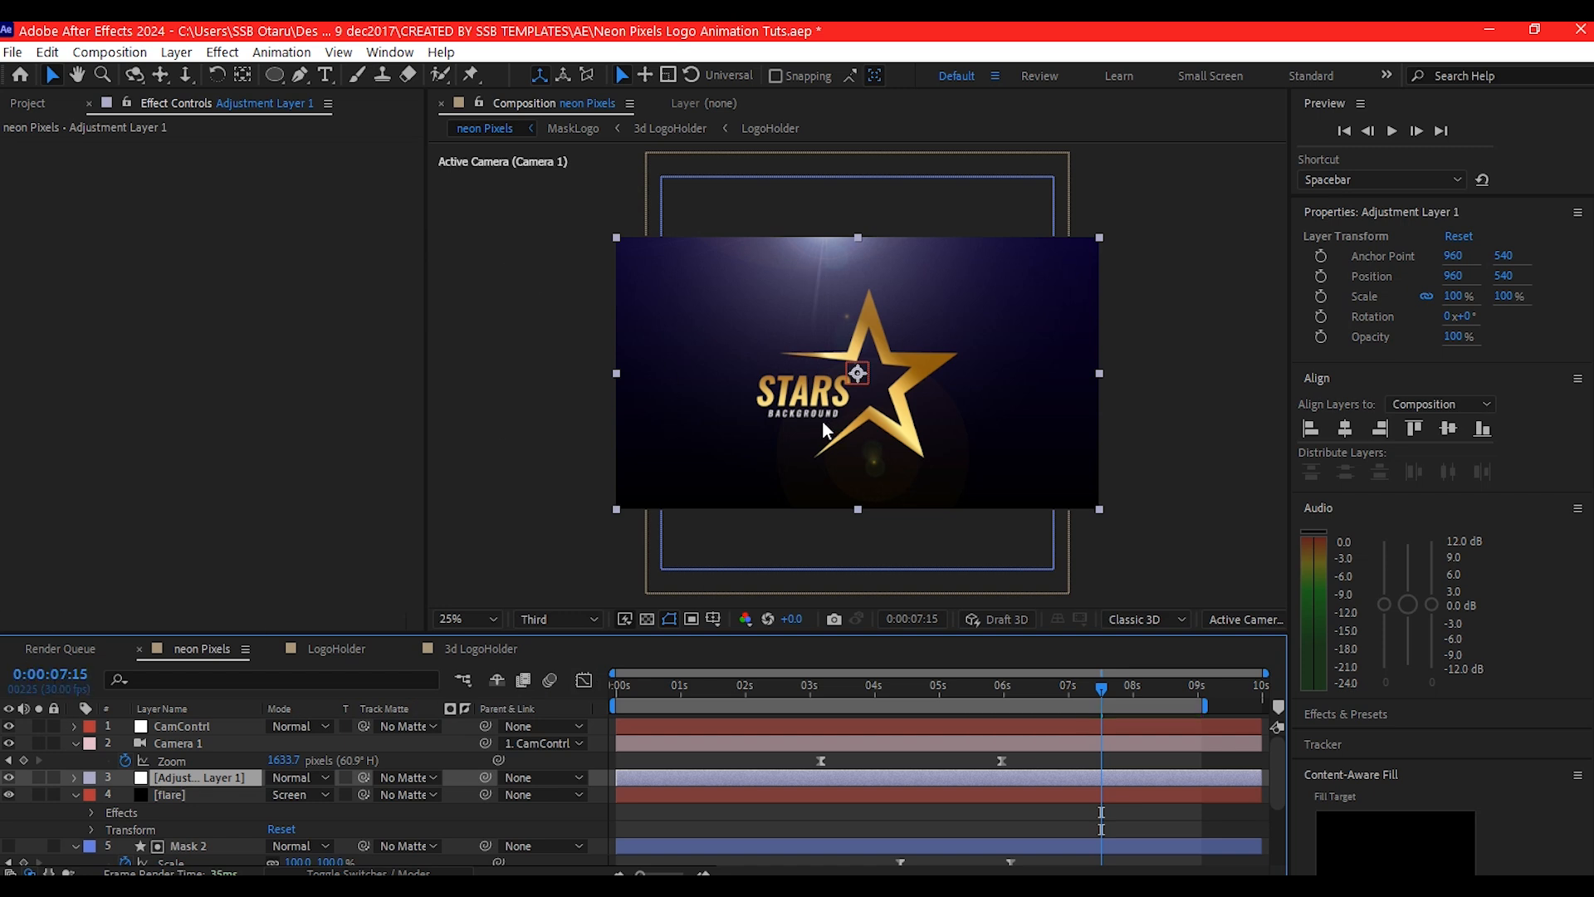
key("ctrl+space")
type("curve")
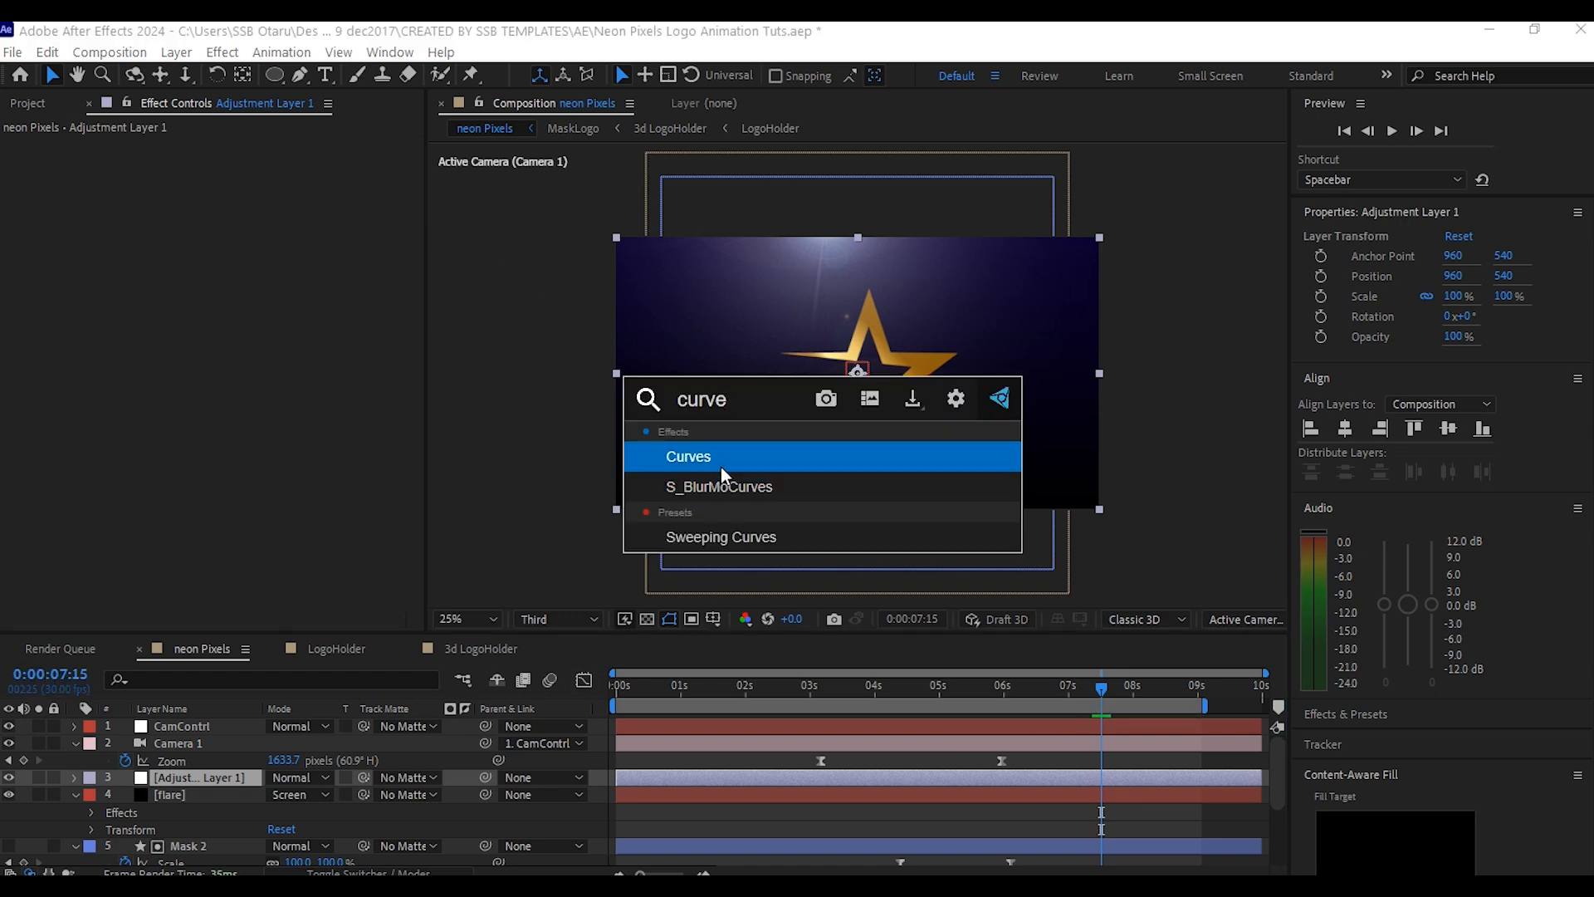
left_click(720, 463)
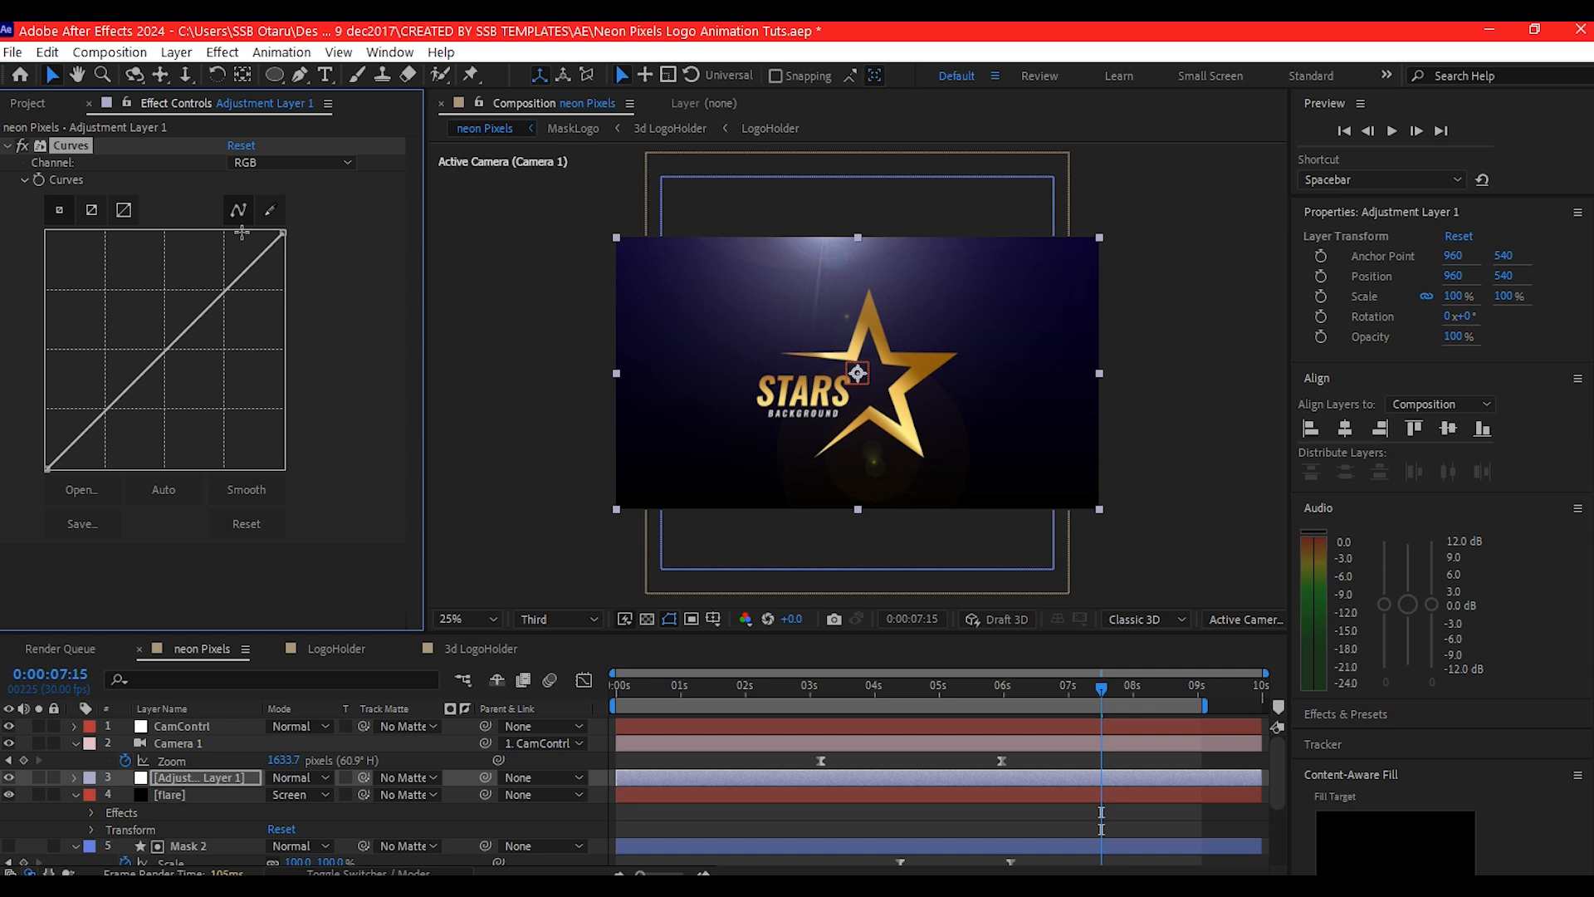
- Raise the midtones of the Blue channel slightly in the adjustment layer's Curves effect
left_click(255, 161)
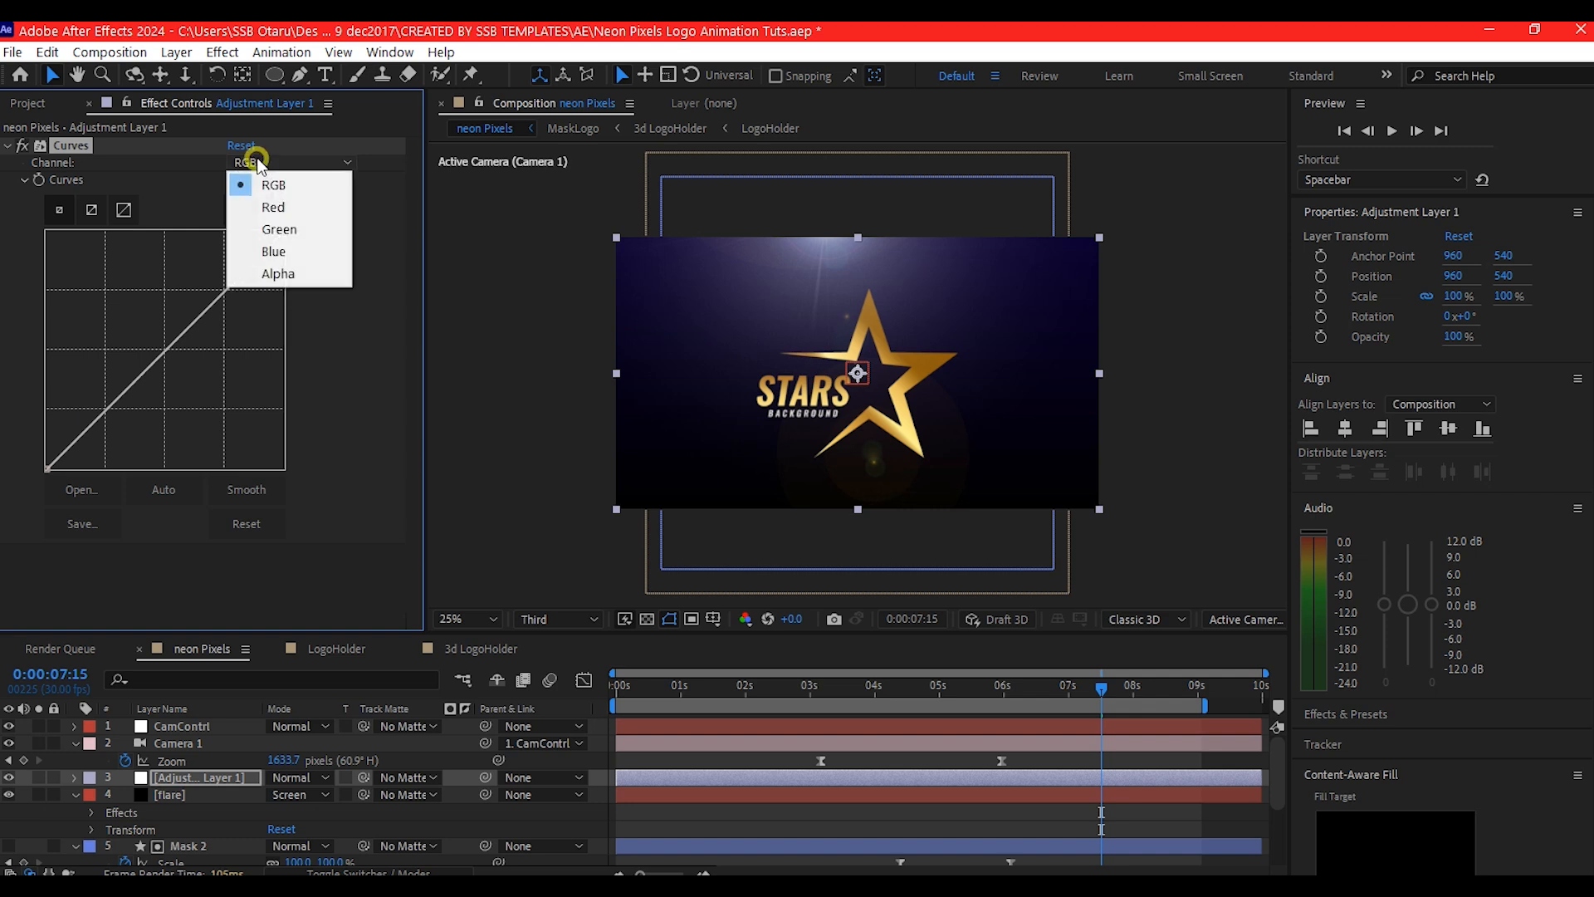
left_click(274, 251)
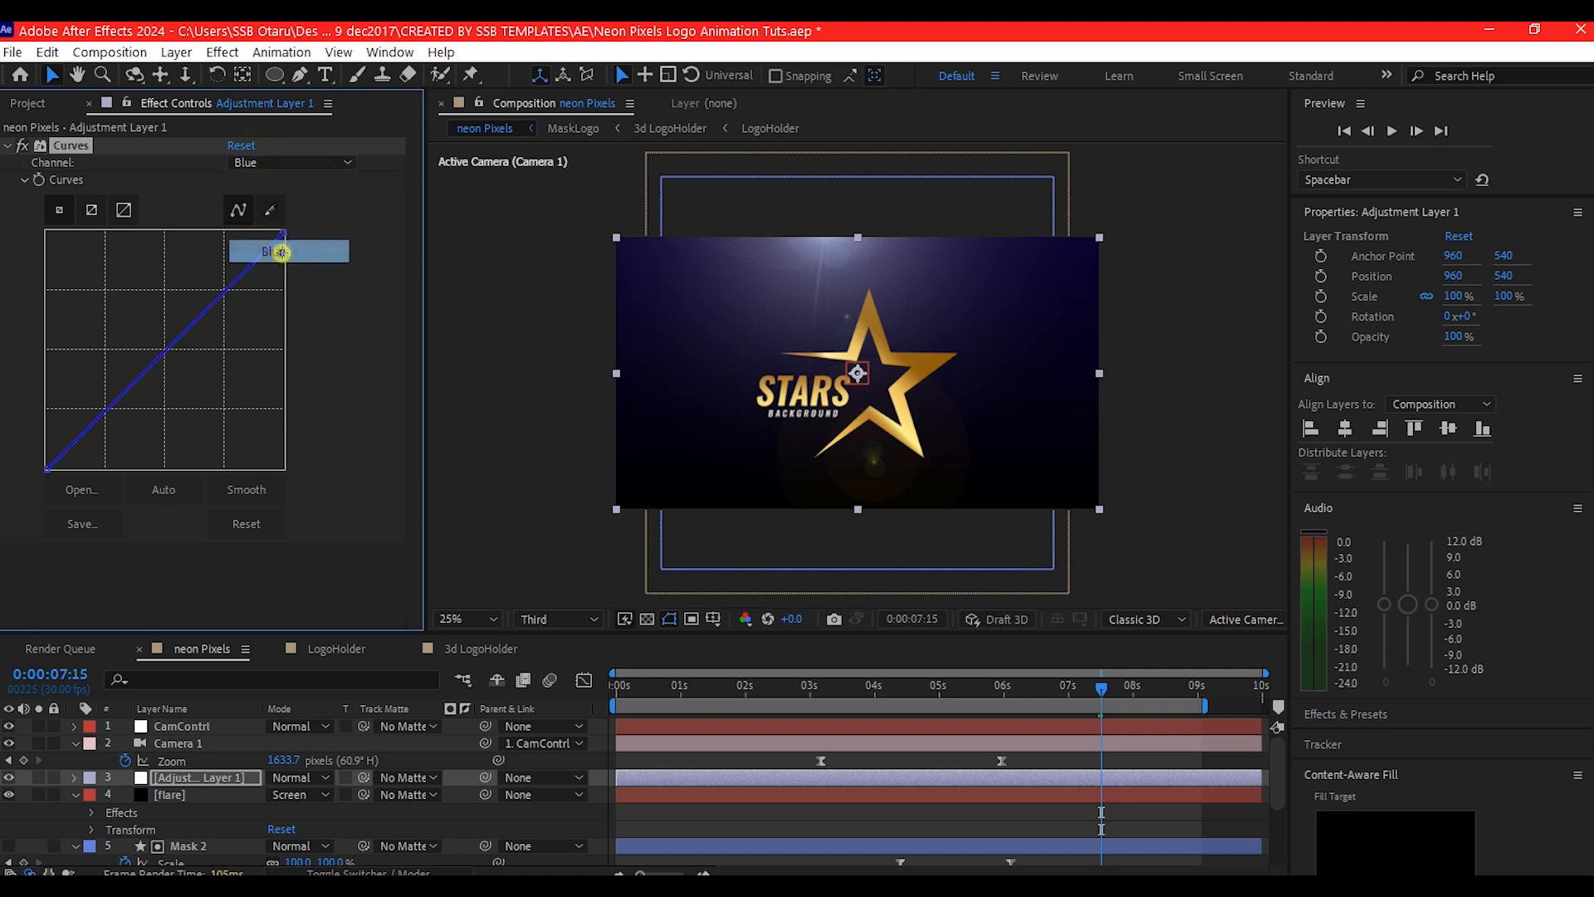
left_click_drag(165, 350, 155, 325)
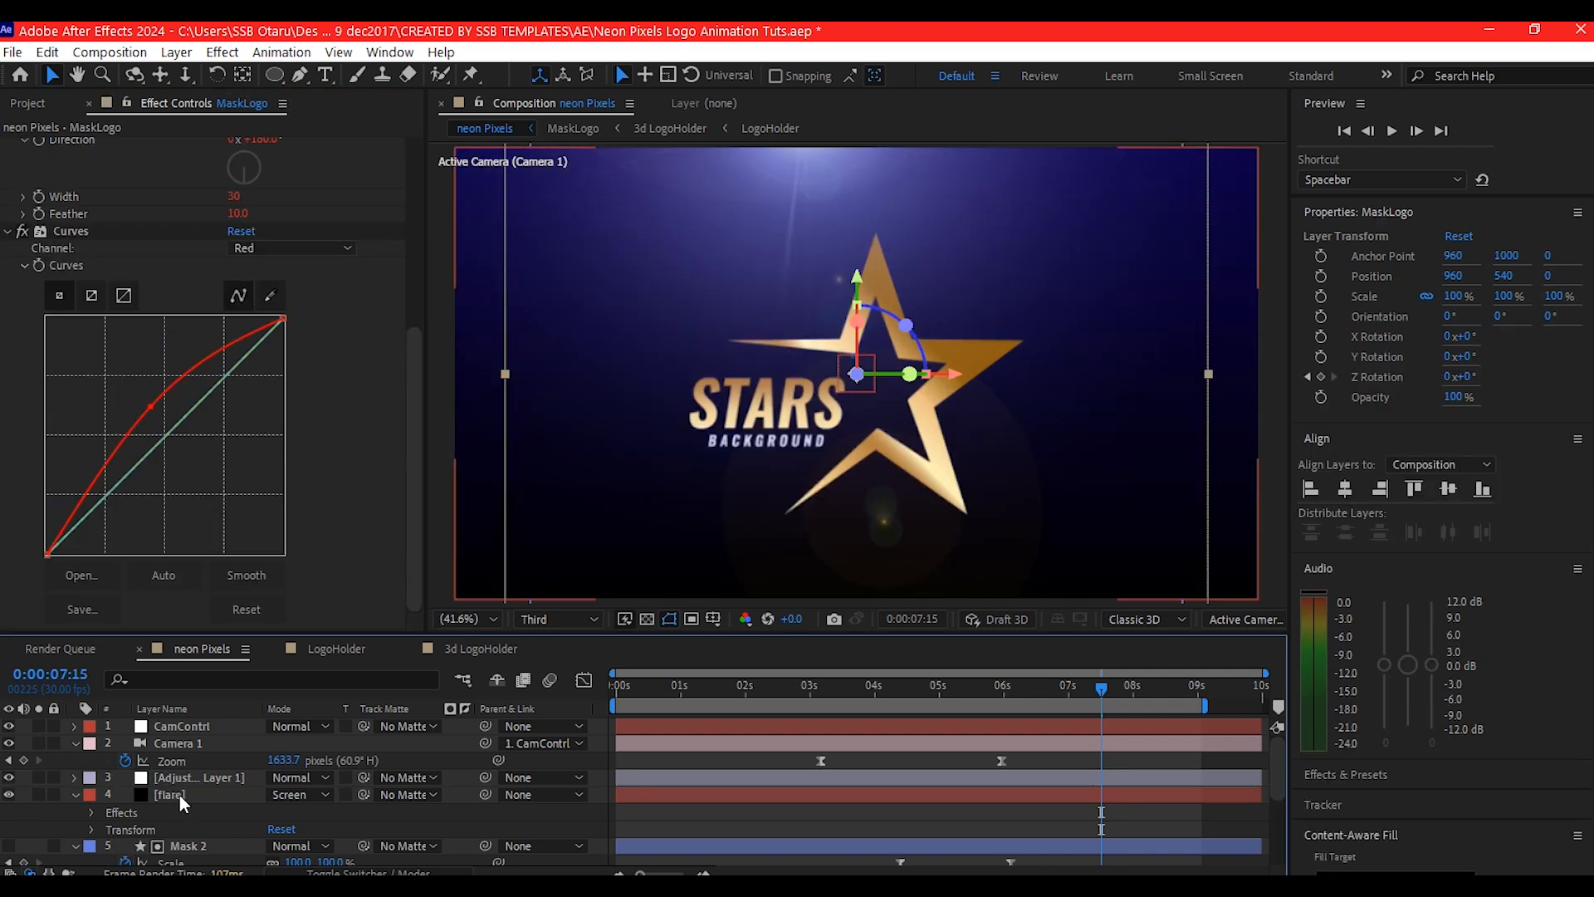
- Add an Opacity keyframe to the flare layer at 0:00:05:05, and move the current time to 0:00:06:03
left_click(177, 795)
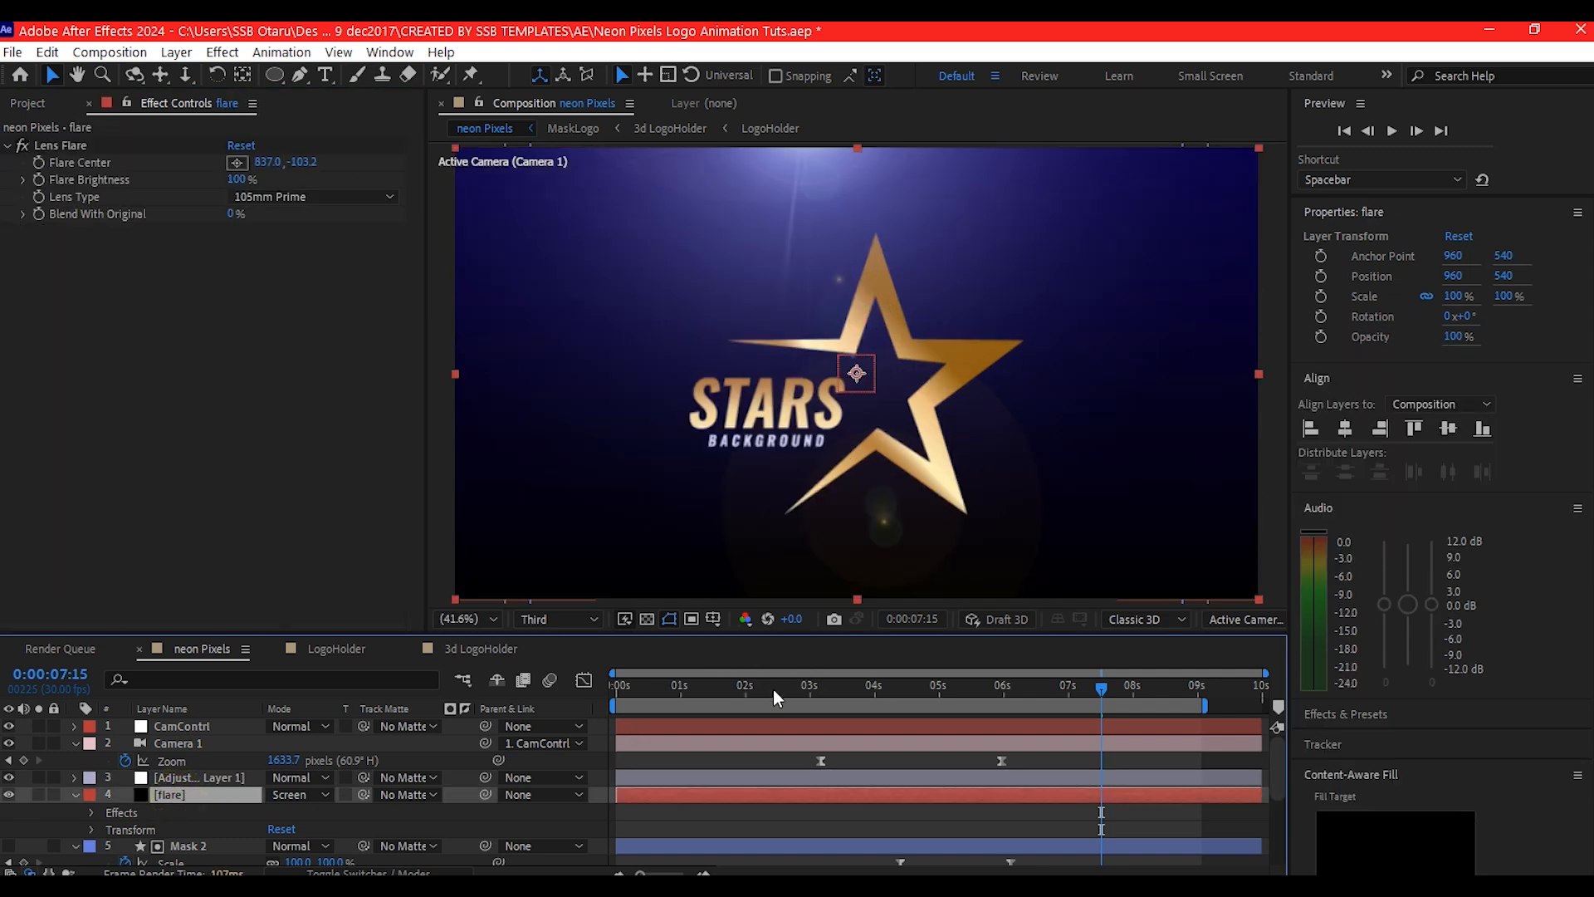
left_click_drag(774, 684, 952, 676)
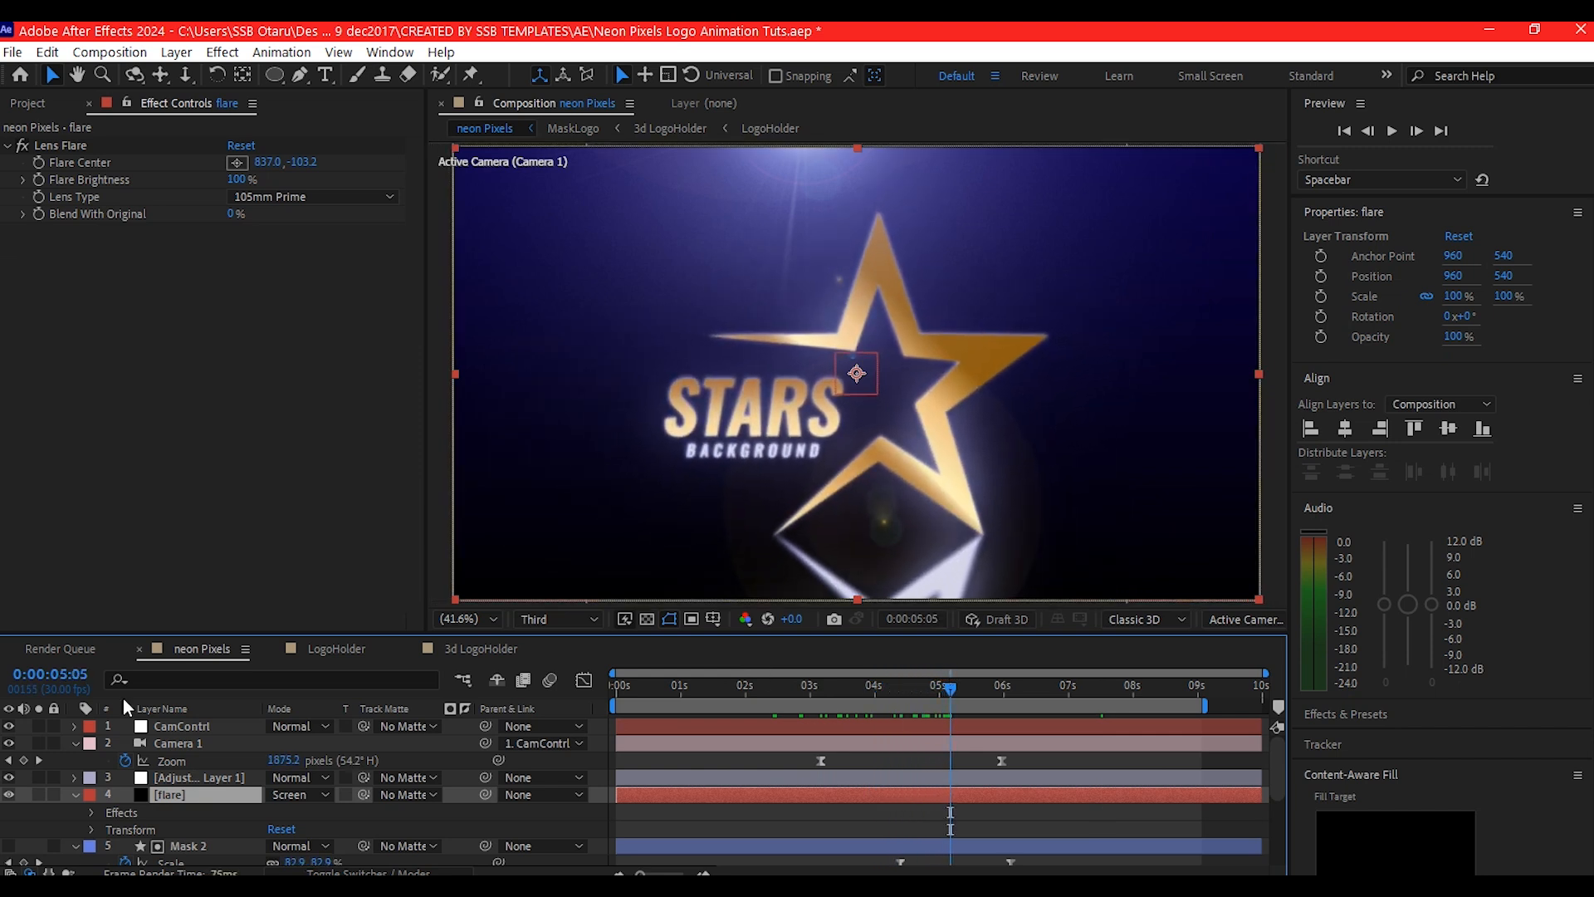
key("t")
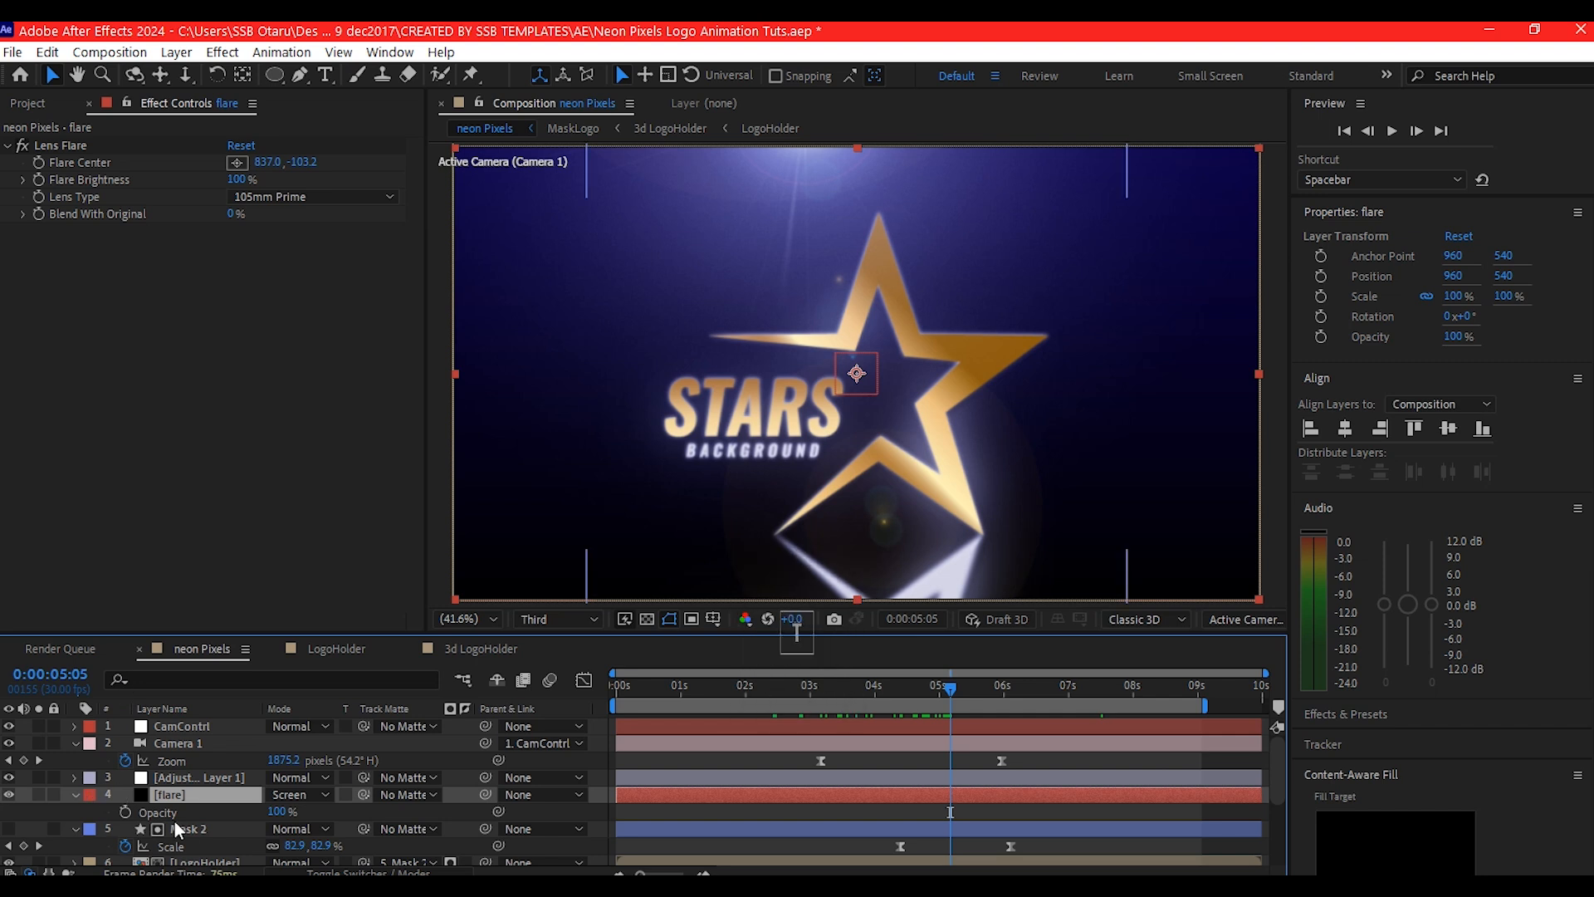
left_click(125, 812)
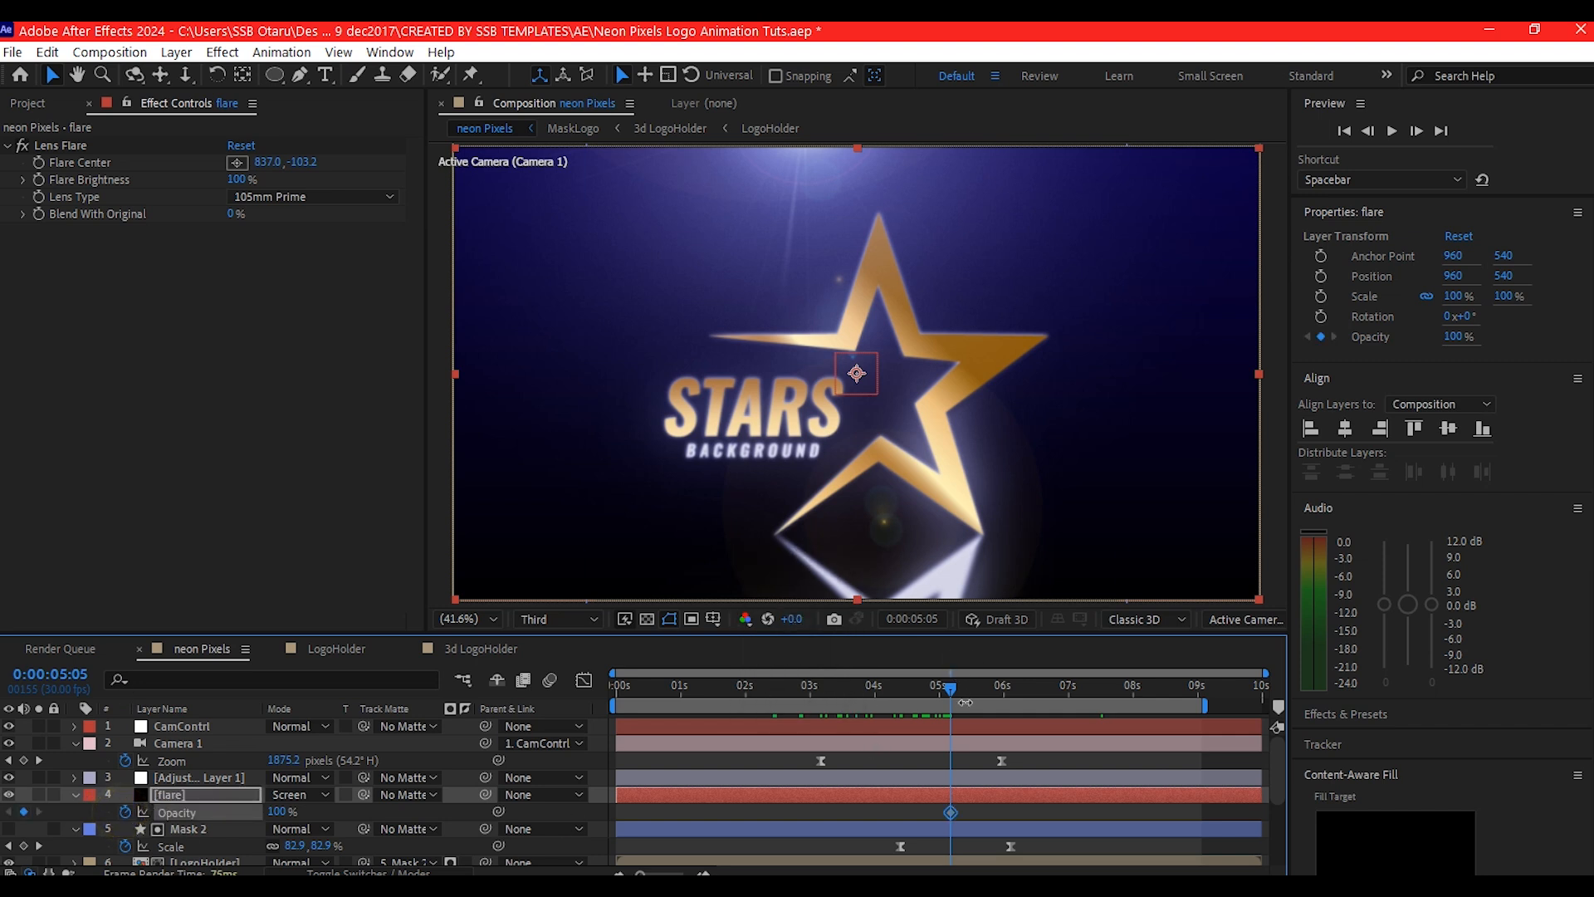
left_click_drag(951, 691, 1010, 691)
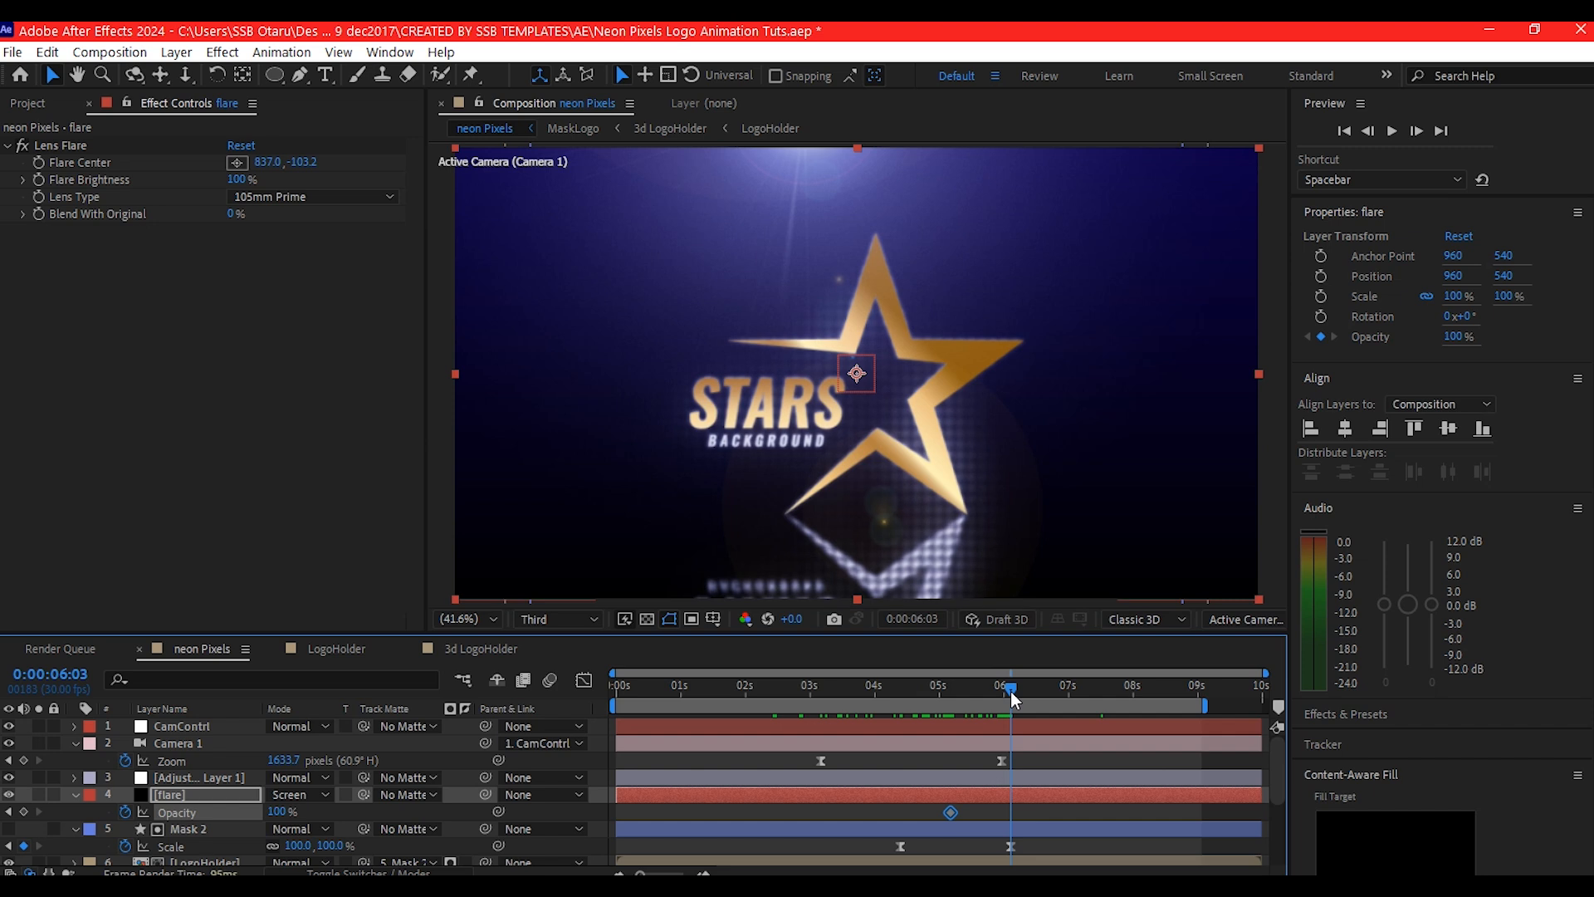